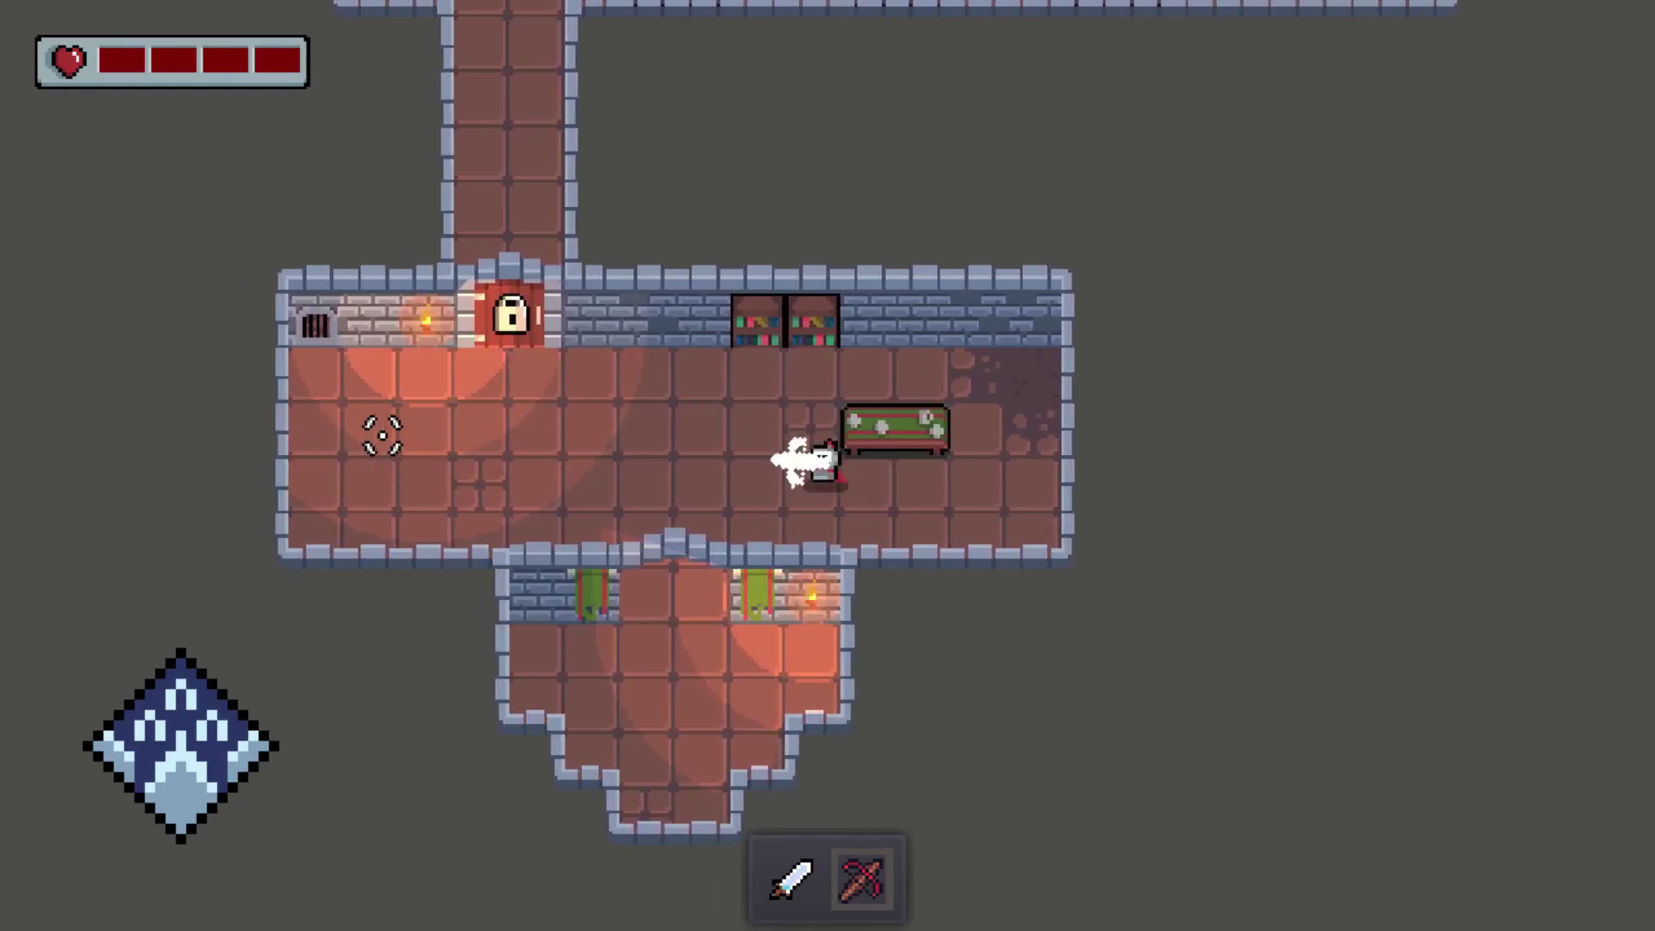
Walk around the dungeon room firing single crossbow bolts and a triple-shot burst
{"action": "key", "text": "a"}
{"action": "left_click", "coordinate": [362, 453]}
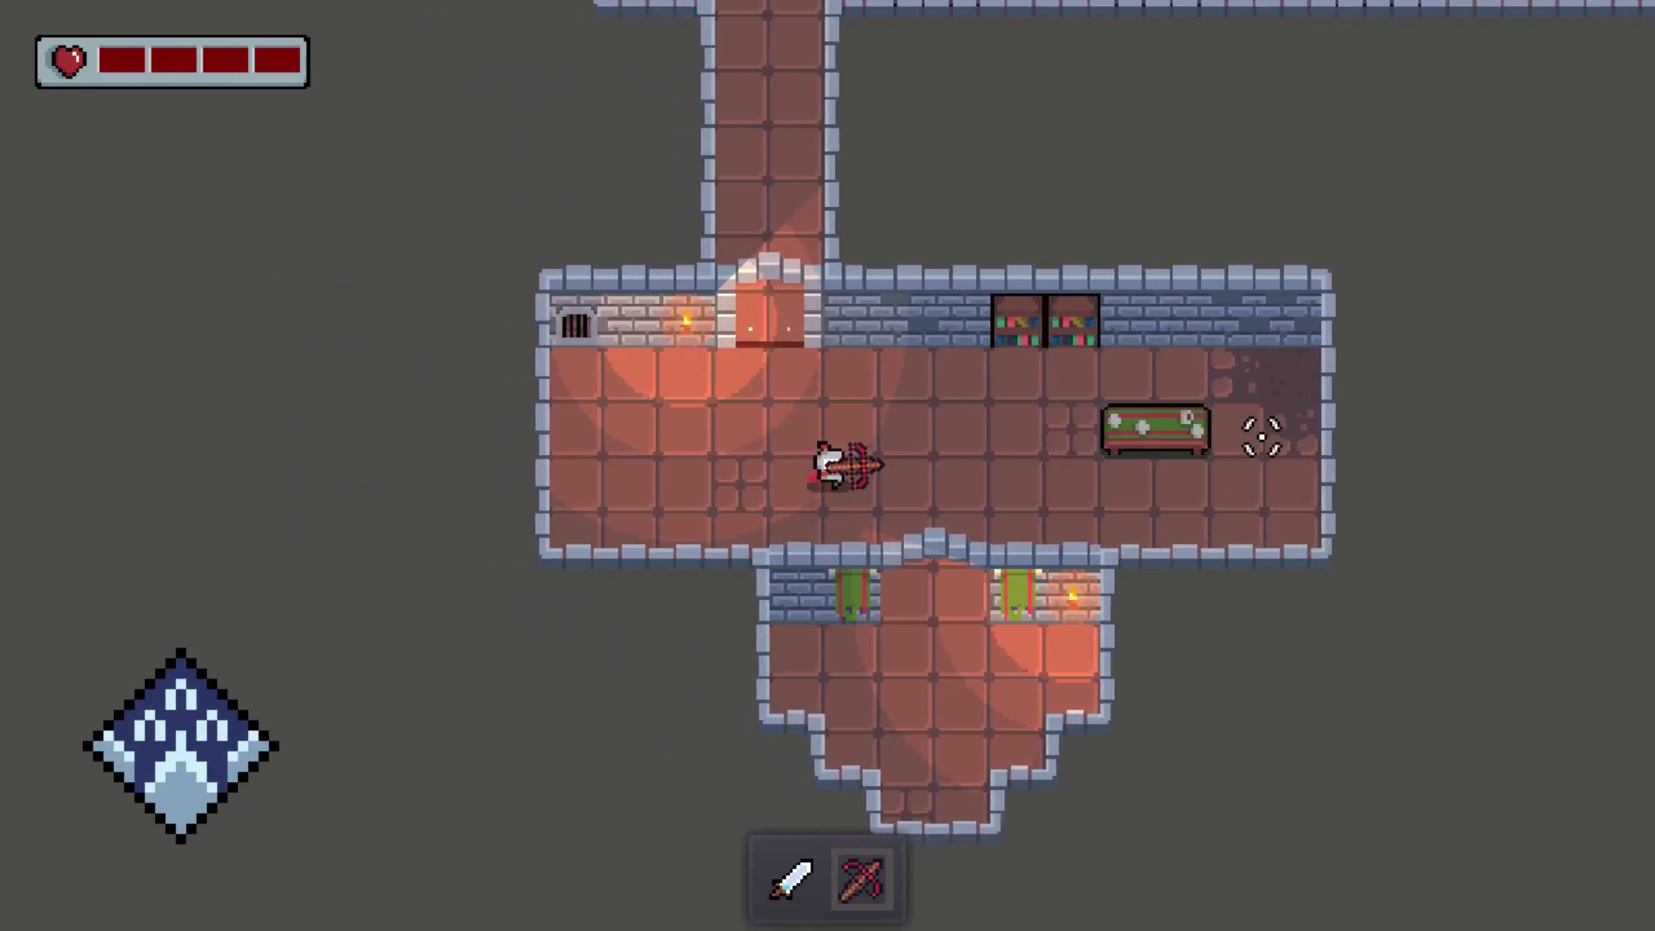
{"action": "key", "text": "d"}
{"action": "key", "text": "a"}
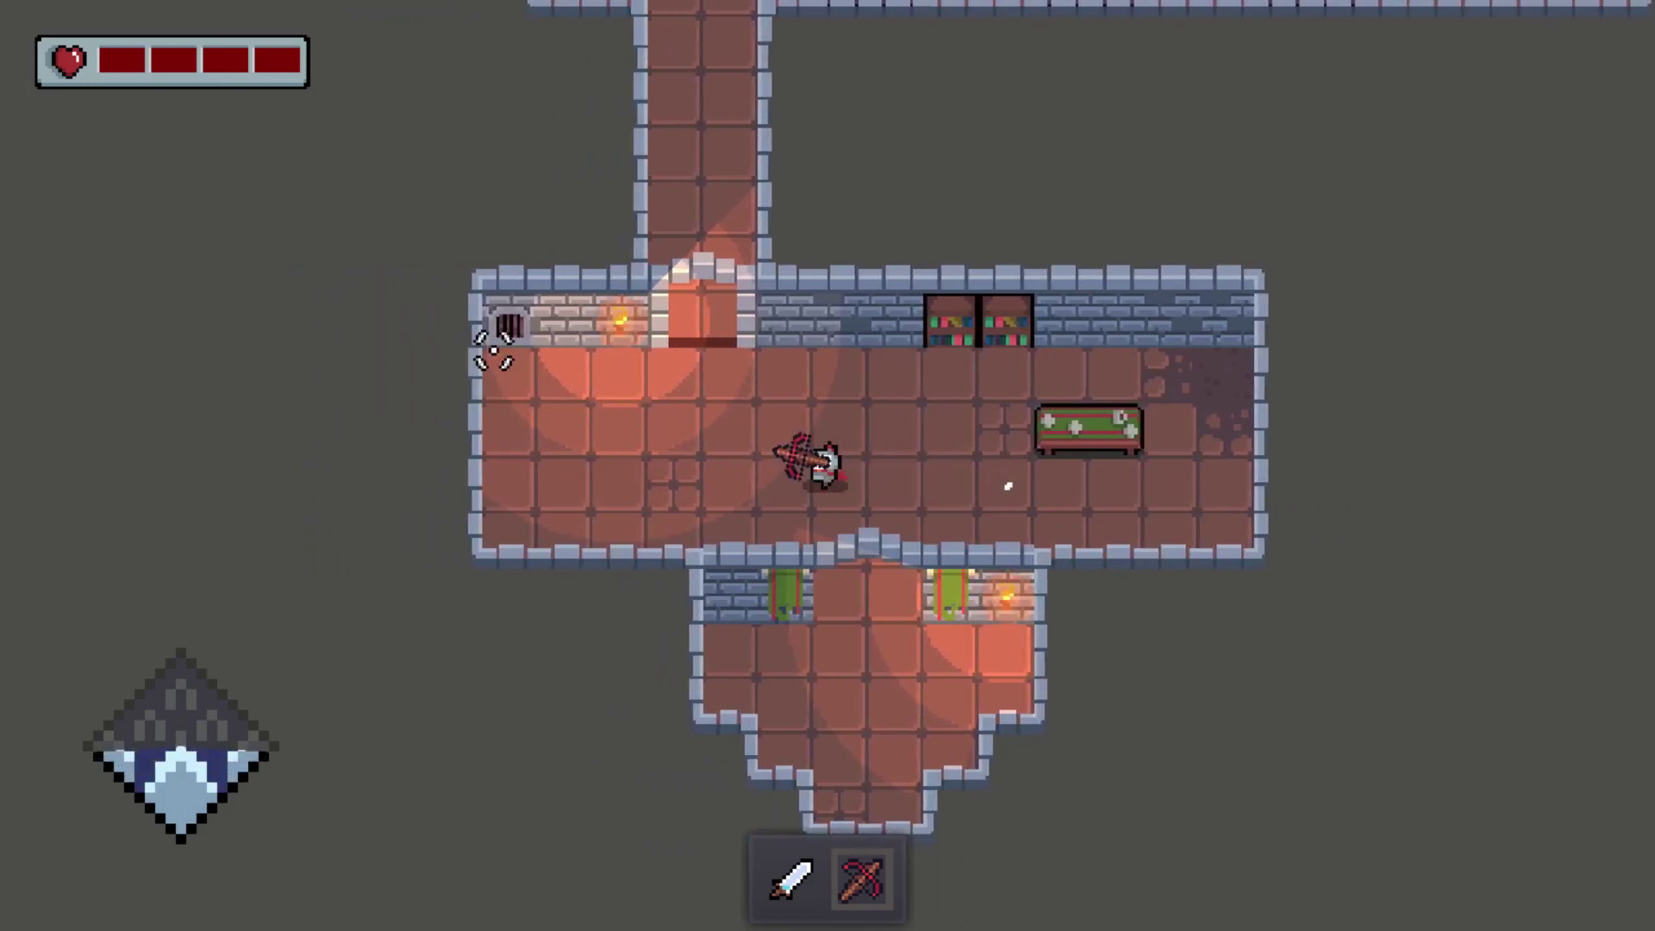
{"action": "key", "text": "a"}
{"action": "key", "text": "d"}
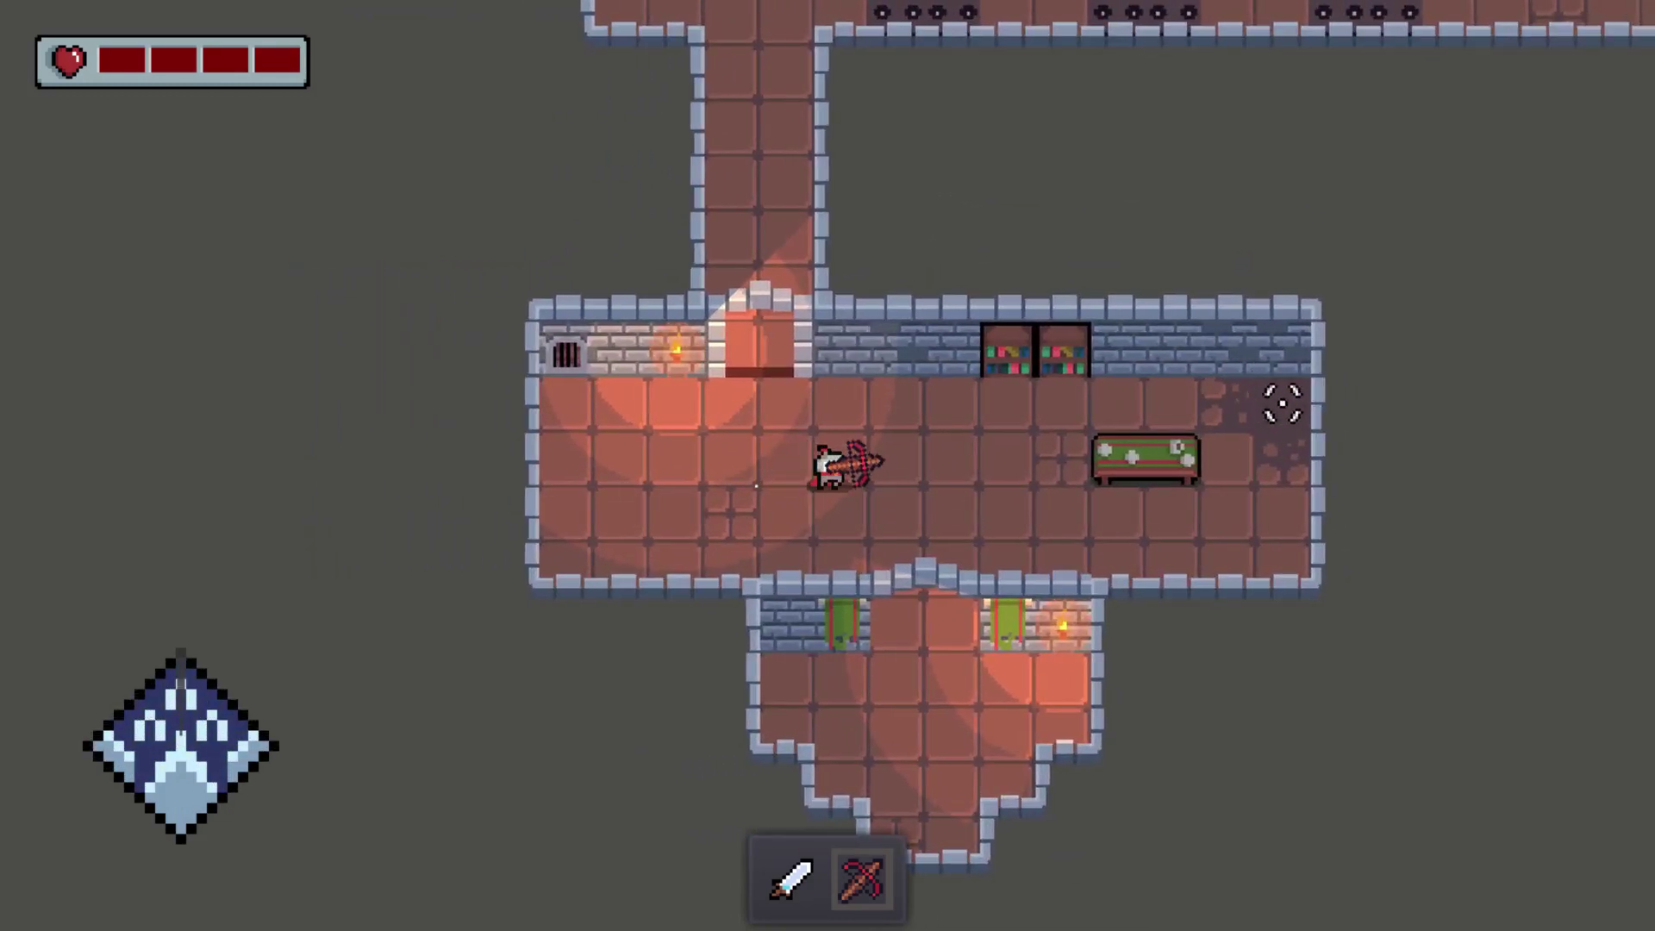
{"action": "right_click", "coordinate": [1261, 441]}
{"action": "key", "text": "w"}
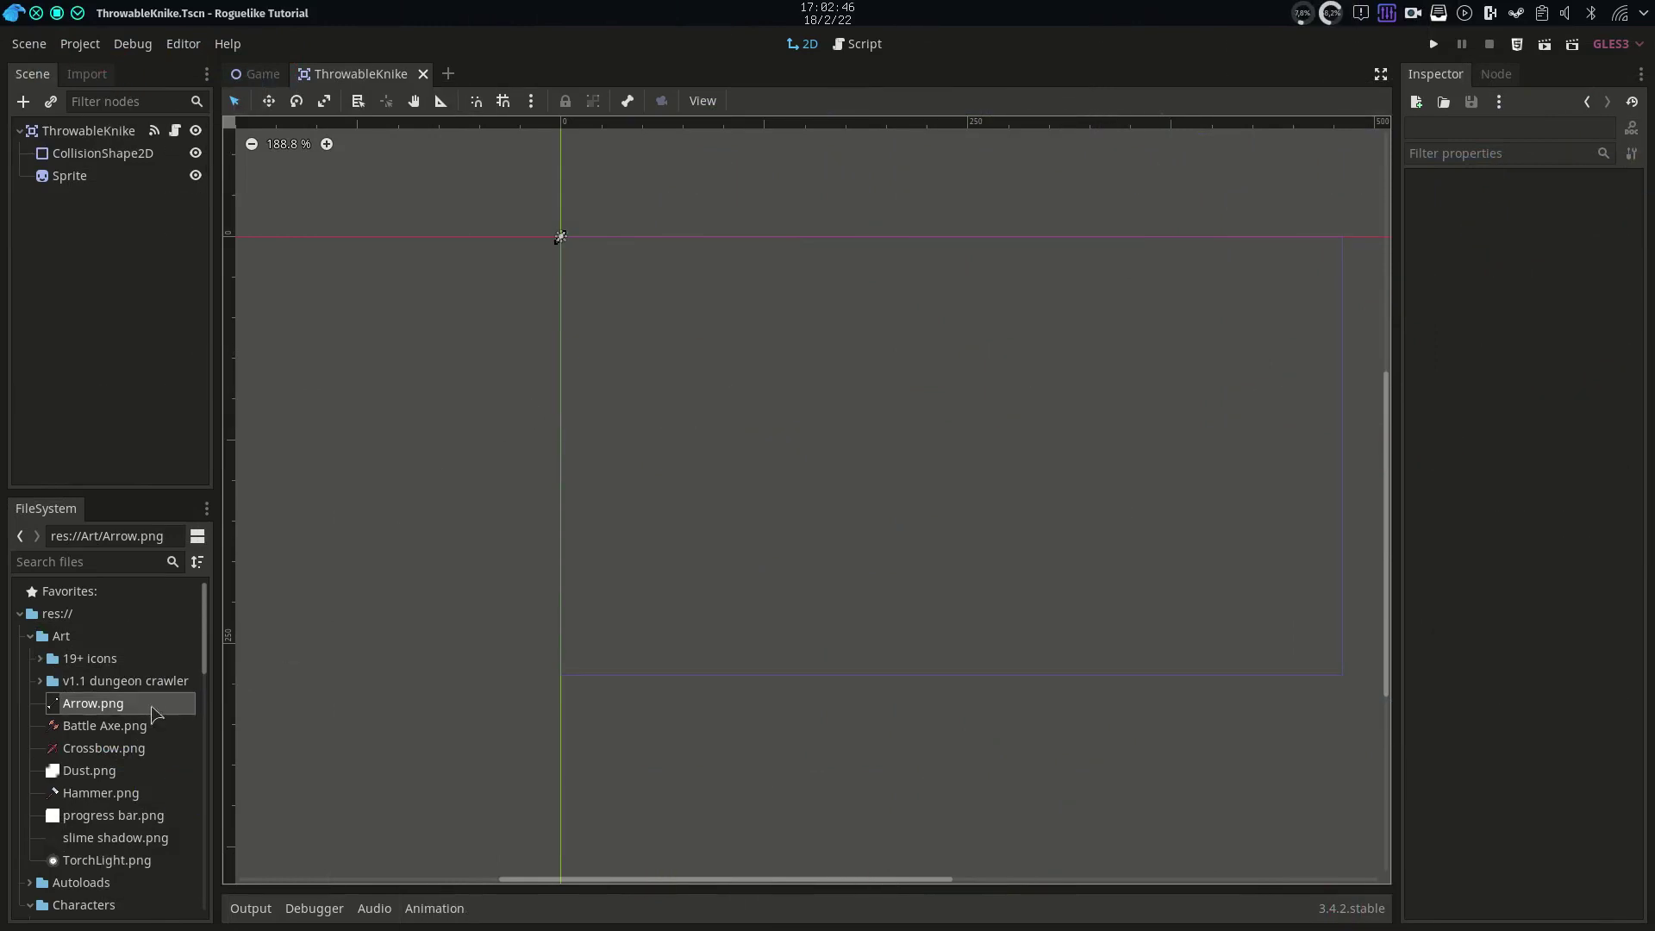
Preview the Arrow.png texture, then Crossbow.png, in the Inspector
{"action": "left_click", "coordinate": [128, 702]}
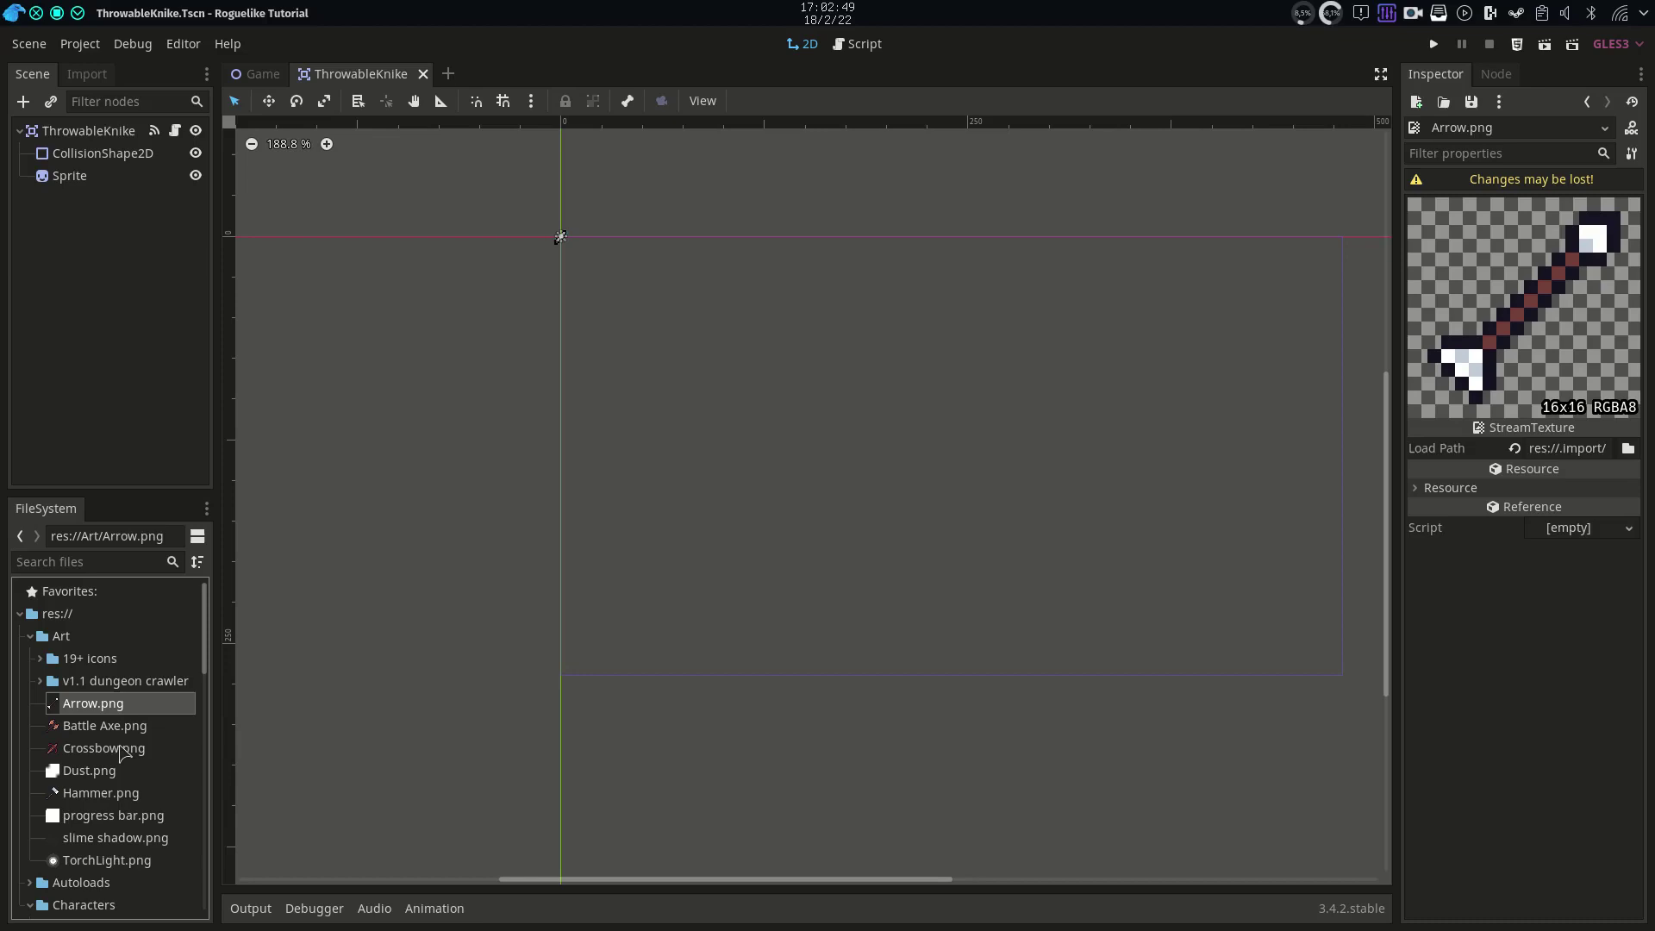
{"action": "left_click", "coordinate": [126, 752]}
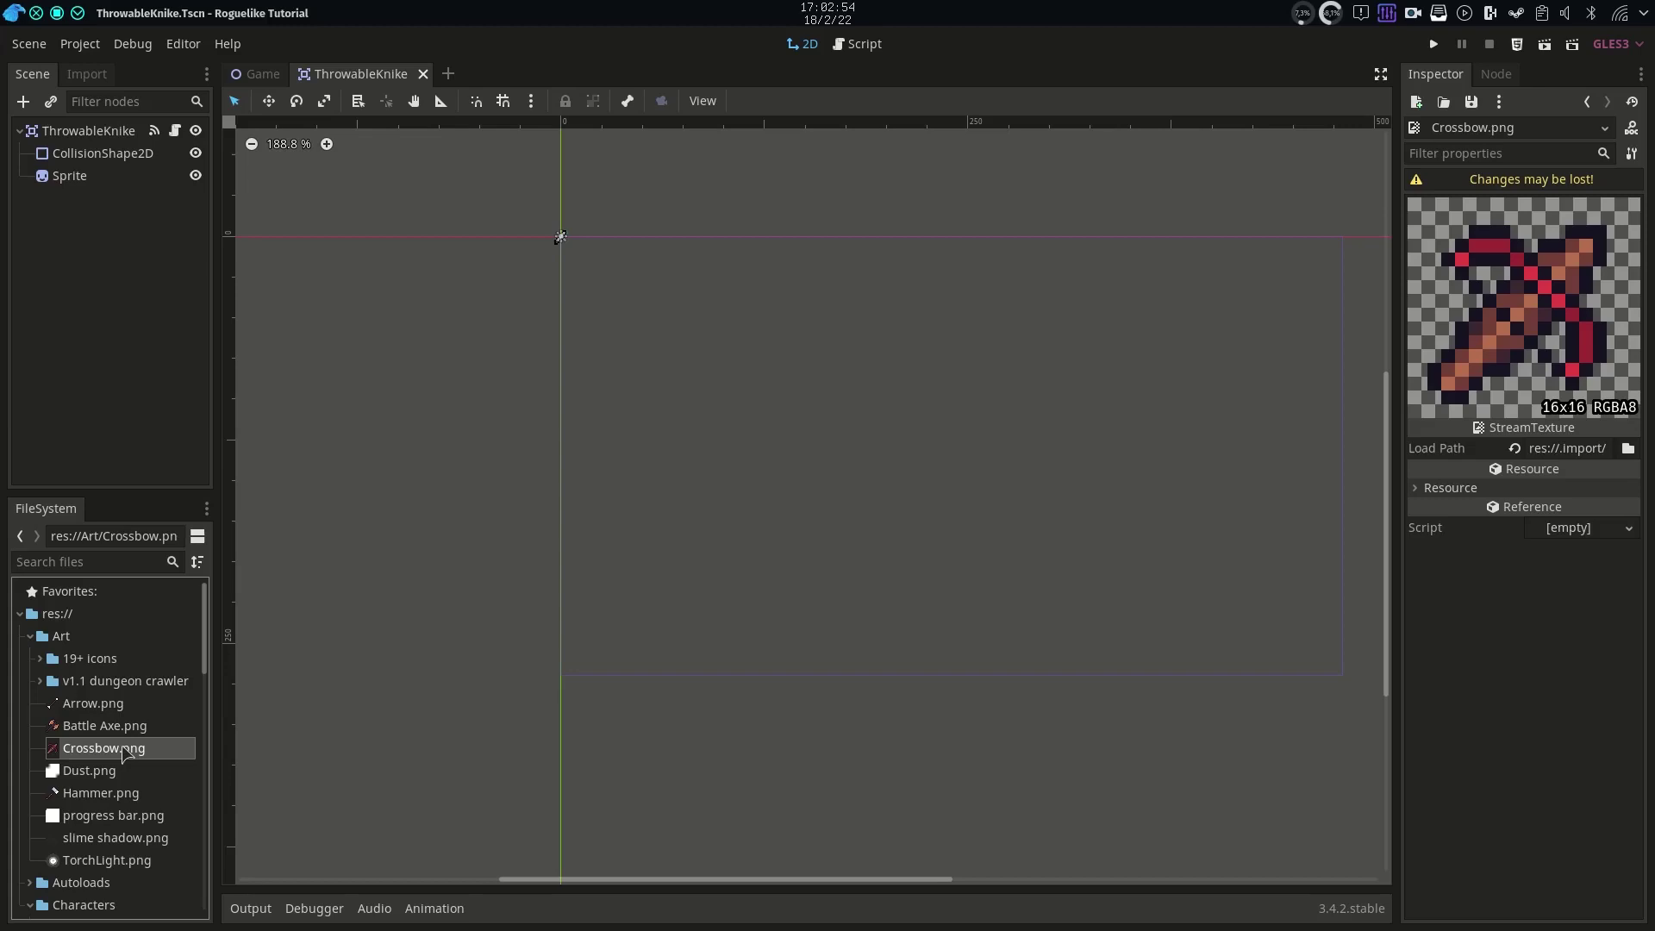
Rename the scene's root node to Projectile and save the scene
{"action": "double_click", "coordinate": [80, 130]}
{"action": "type", "text": "Projectile"}
{"action": "key", "text": "Return"}
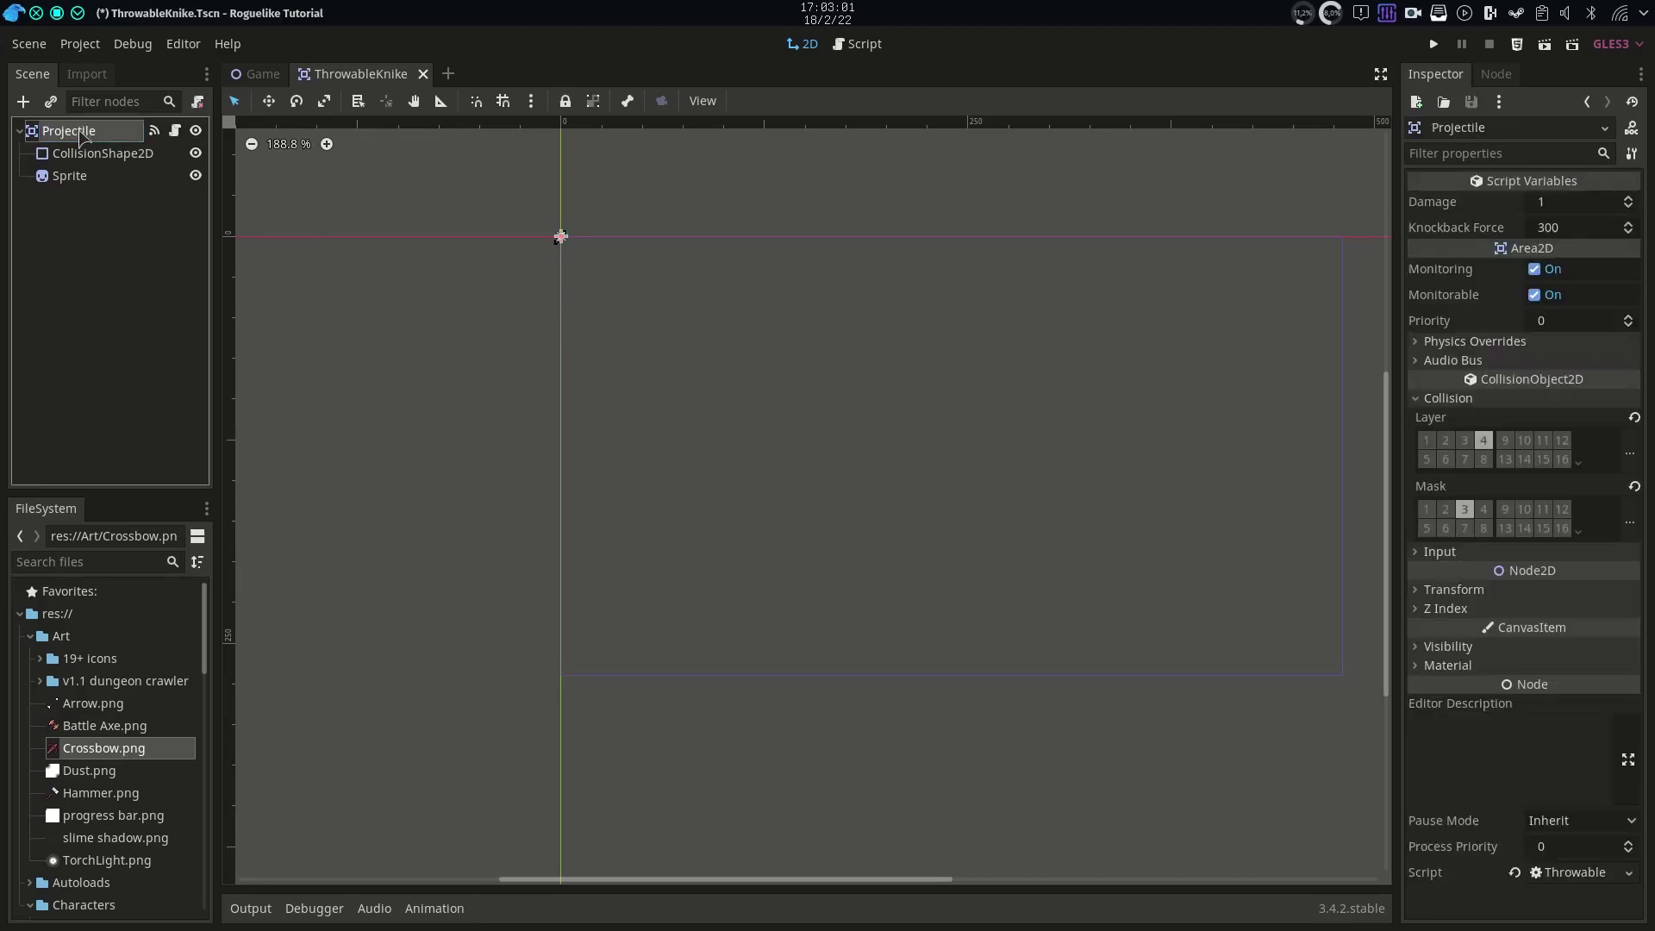
{"action": "key", "text": "ctrl+s"}
{"action": "scroll", "coordinate": [116, 712], "scroll_direction": "down", "scroll_amount": 5}
Rename ThrowableKnike.tscn and .gd to Projectile and move both into Weapons
{"action": "right_click", "coordinate": [118, 773]}
{"action": "left_click", "coordinate": [177, 728]}
{"action": "type", "text": "Projectile"}
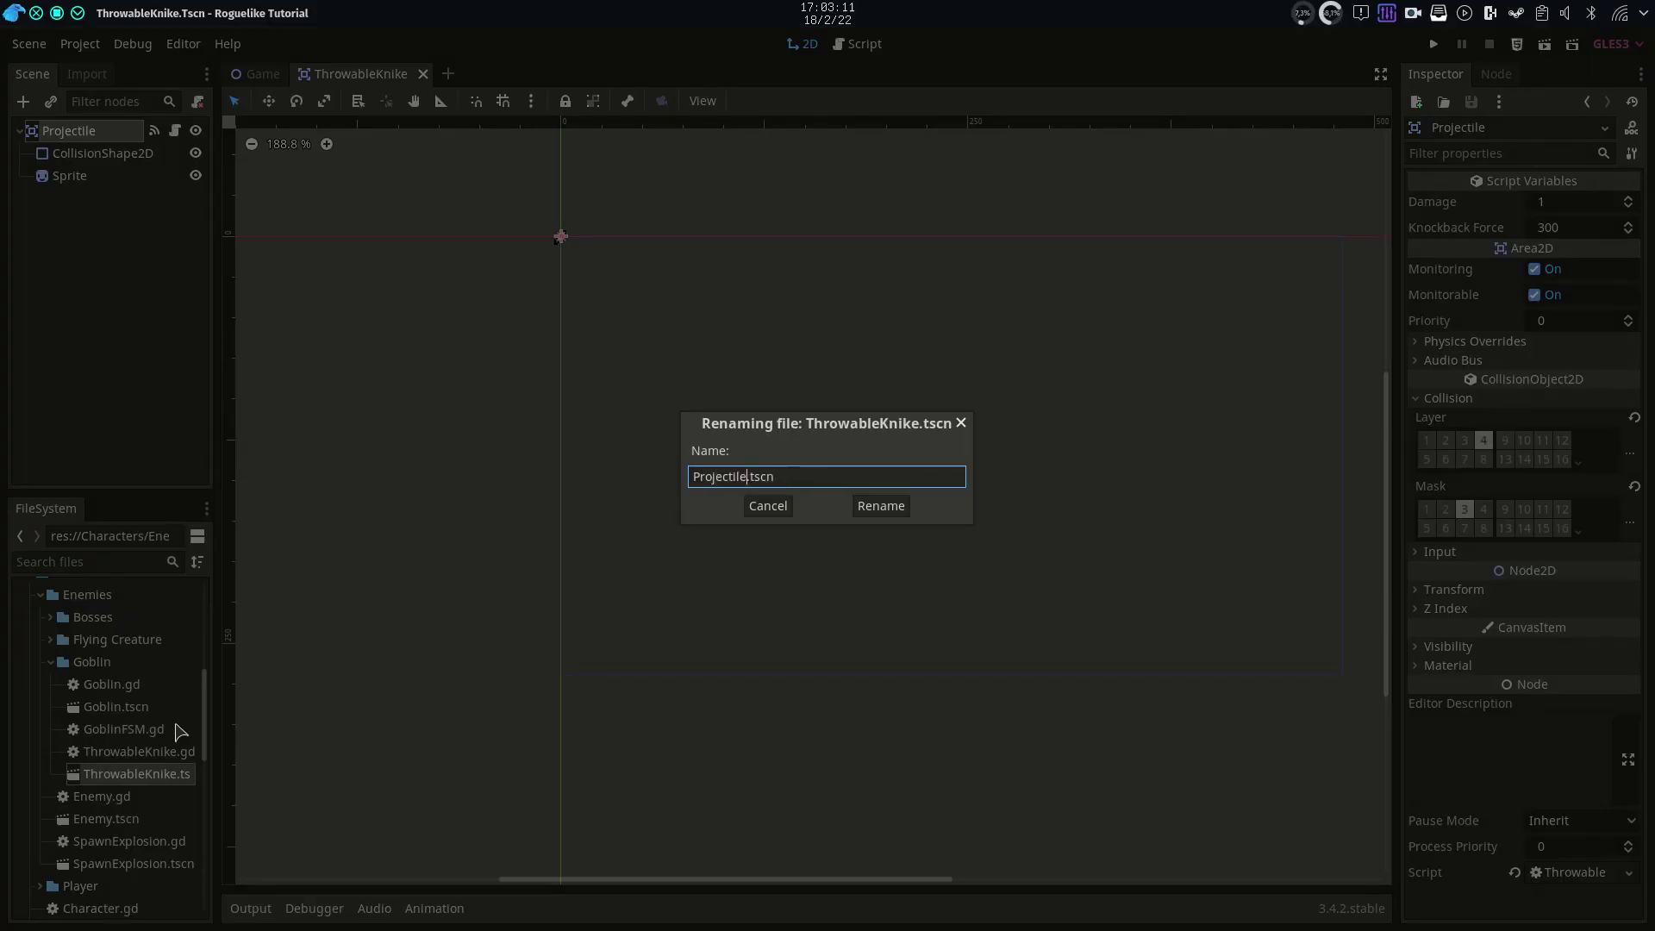
{"action": "key", "text": "Return"}
{"action": "right_click", "coordinate": [130, 773]}
{"action": "left_click", "coordinate": [183, 728]}
{"action": "type", "text": "Projectile"}
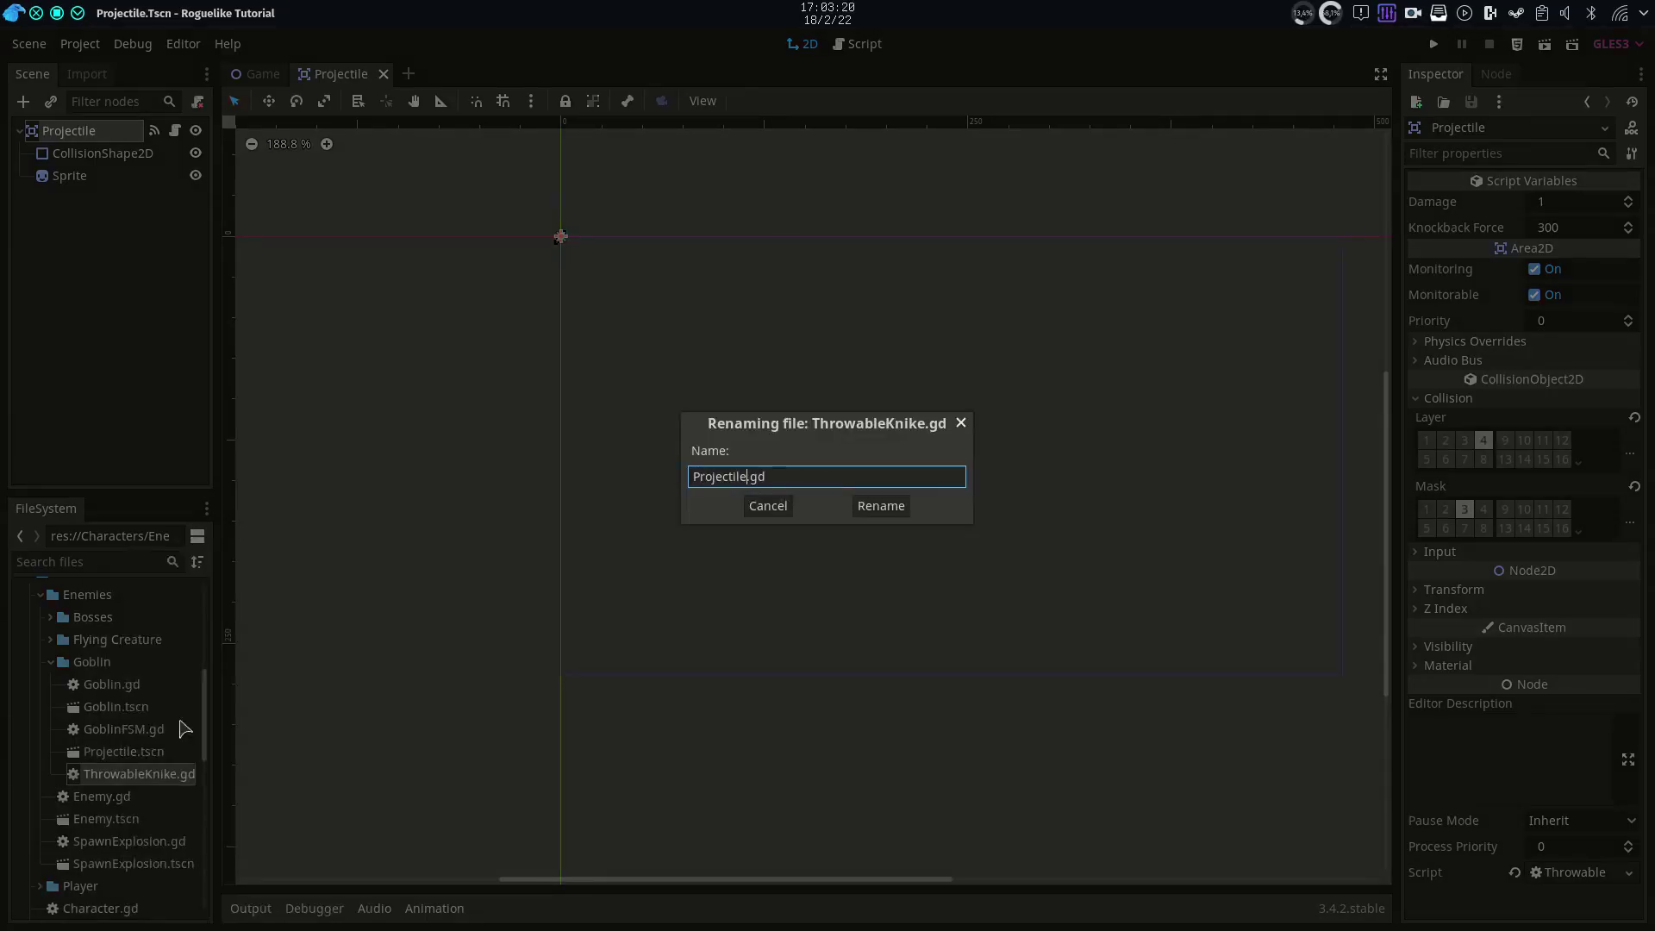
{"action": "key", "text": "Return"}
{"action": "scroll", "coordinate": [109, 674], "scroll_direction": "down", "scroll_amount": 3}
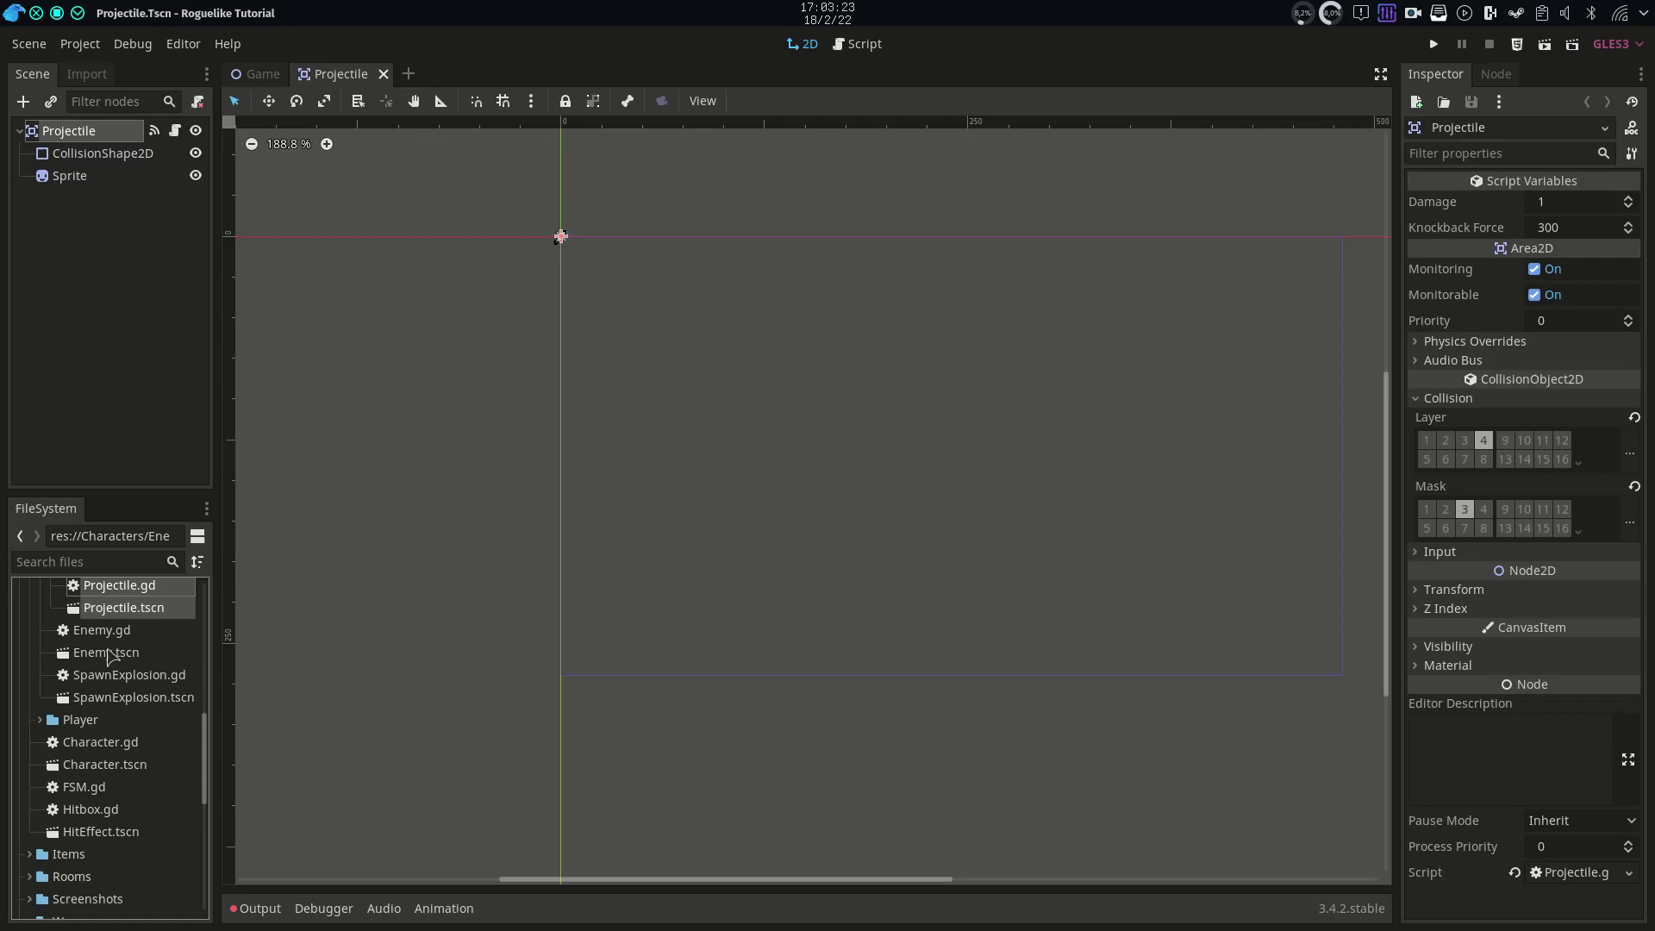
{"action": "mouse_move", "coordinate": [123, 598]}
{"action": "left_mouse_down"}
{"action": "mouse_move", "coordinate": [97, 813]}
{"action": "mouse_move", "coordinate": [93, 765]}
{"action": "left_mouse_up"}
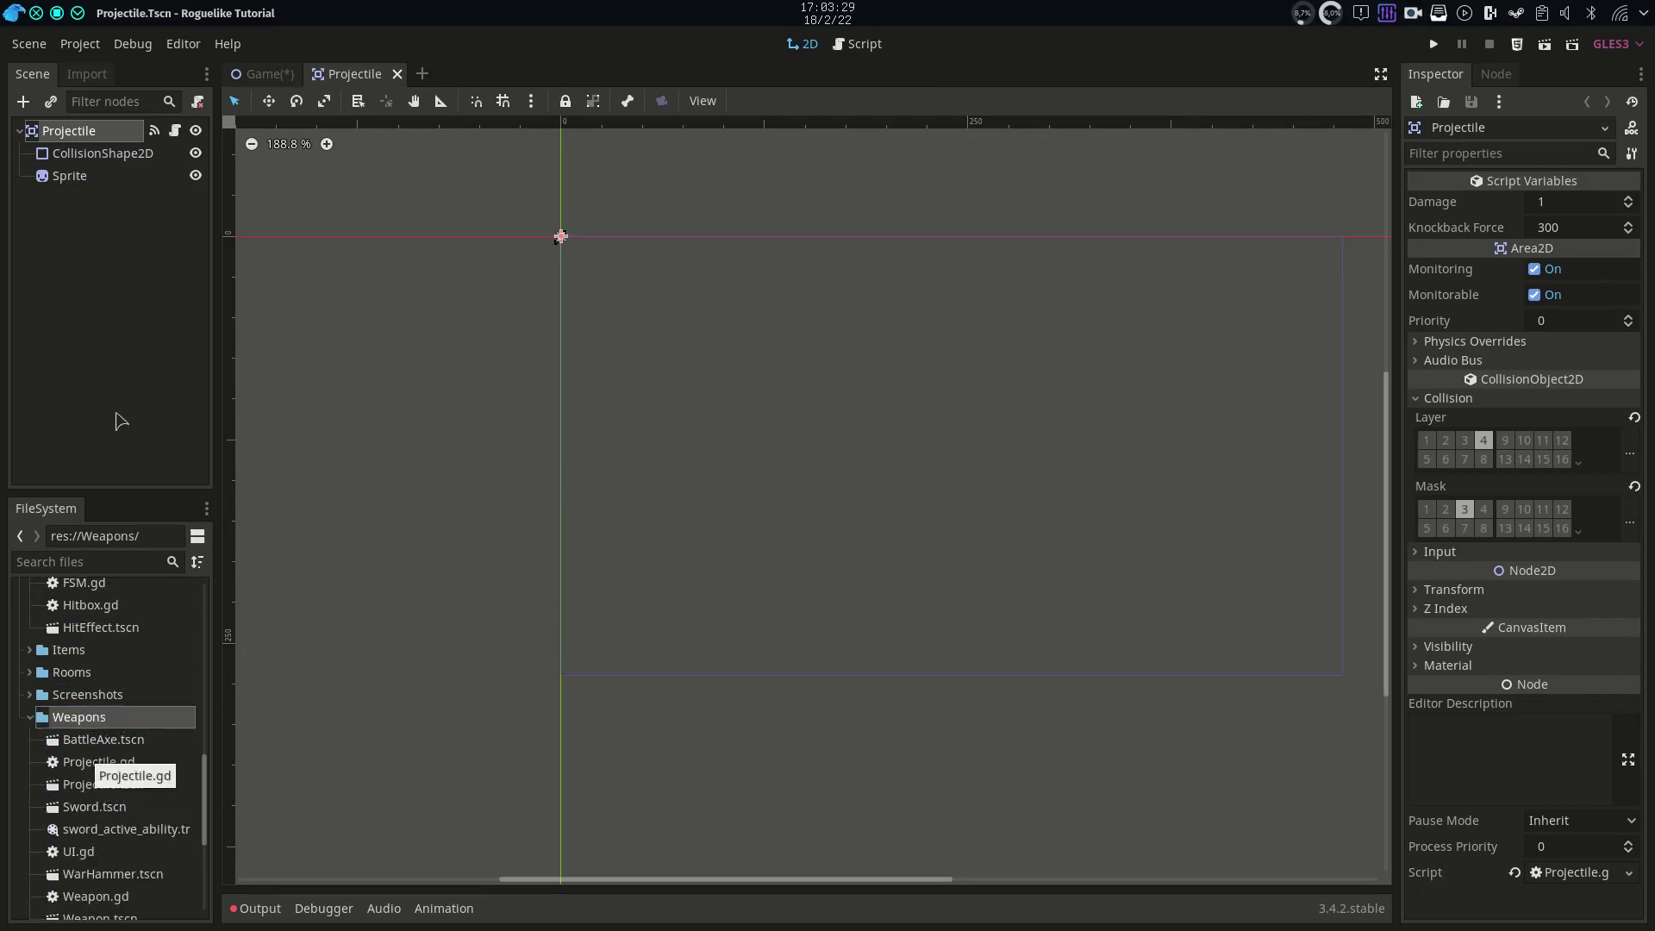
Make the CollisionShape2D's capsule resource Local To Scene and save the Projectile scene
{"action": "left_click", "coordinate": [101, 152]}
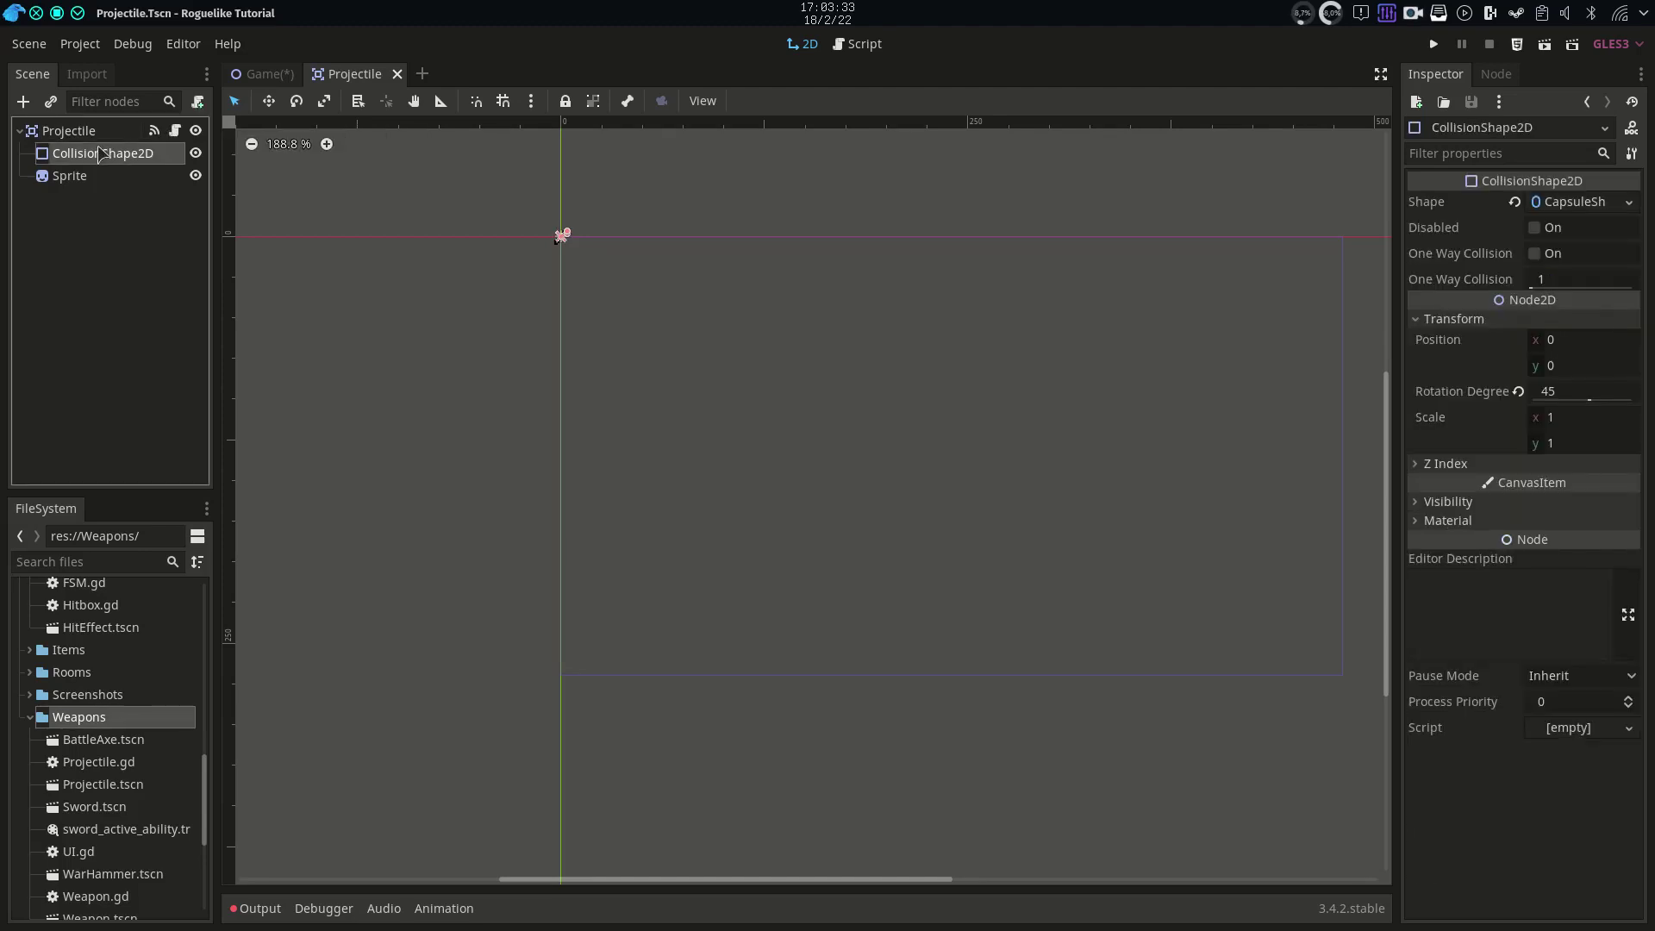
{"action": "left_click", "coordinate": [1560, 204]}
{"action": "left_click", "coordinate": [1534, 321]}
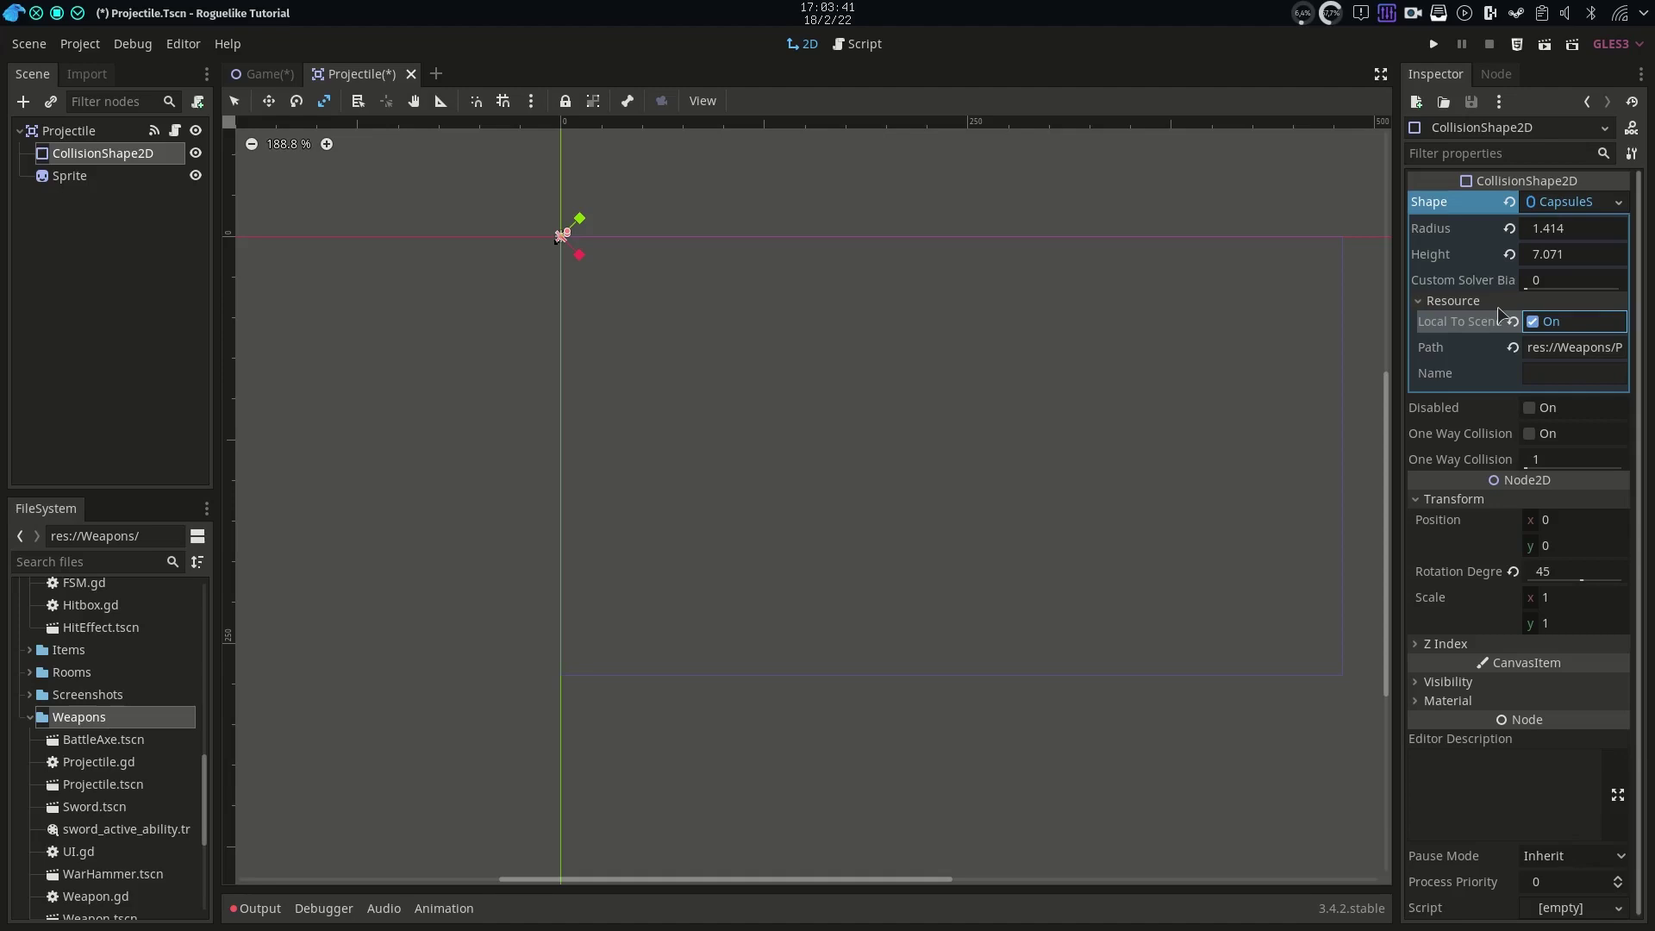
{"action": "key", "text": "ctrl+s"}
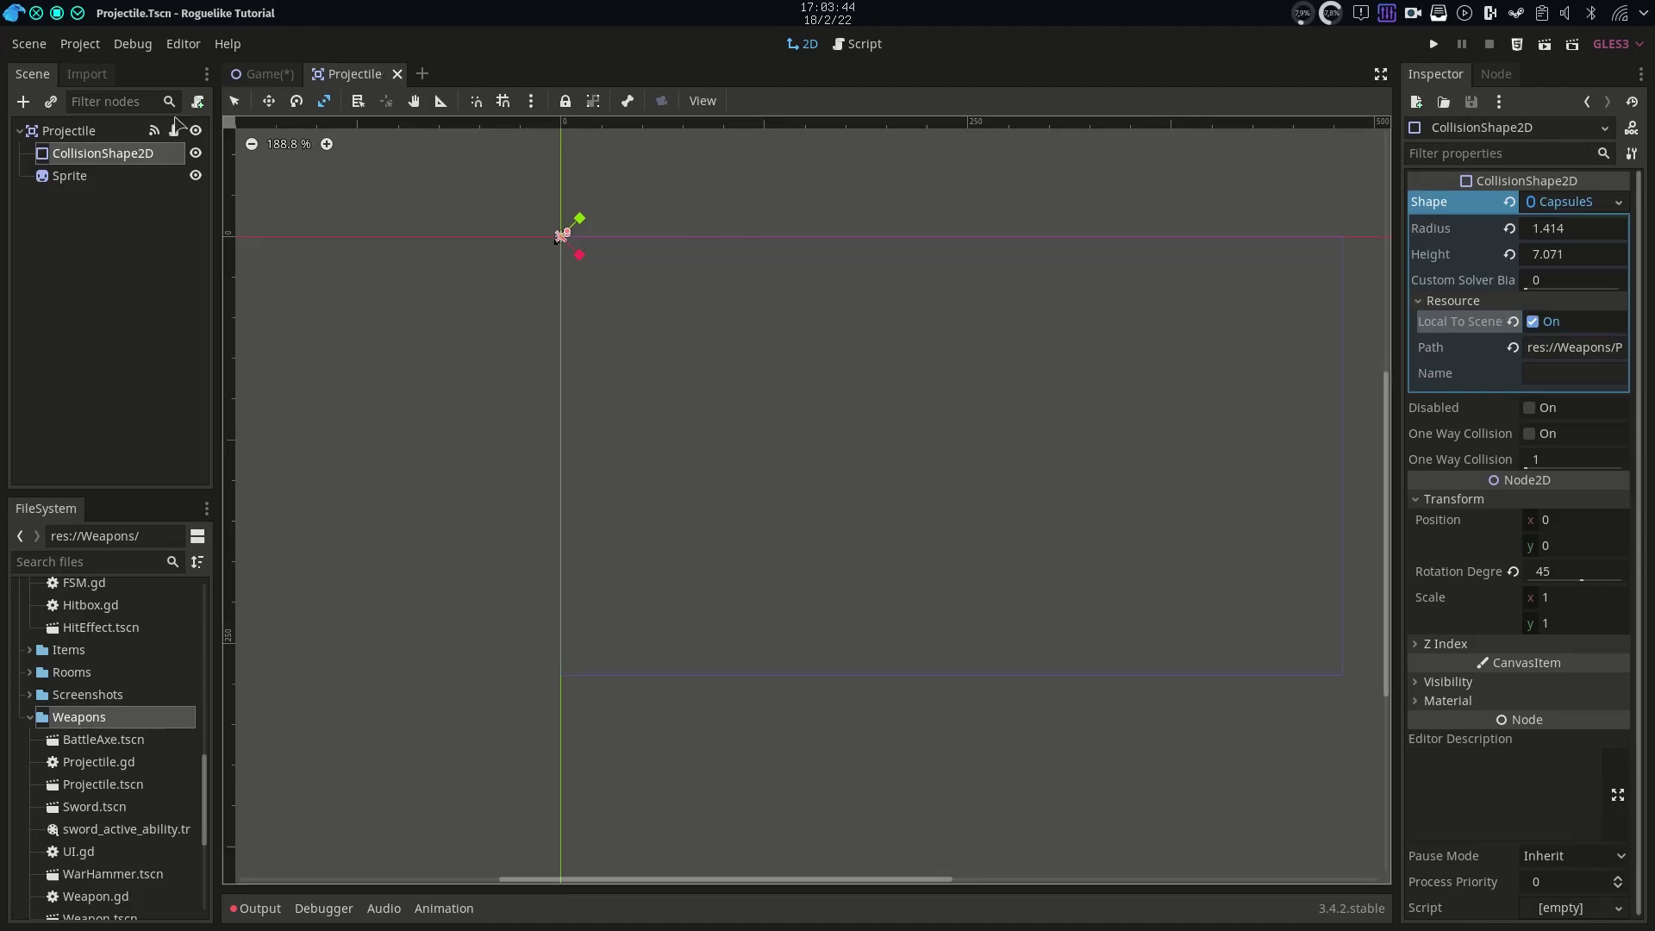
In Projectile.gd, duplicate the set_collision_mask_bit line twice
{"action": "left_click", "coordinate": [174, 130]}
{"action": "scroll", "coordinate": [823, 637], "scroll_direction": "down", "scroll_amount": 3}
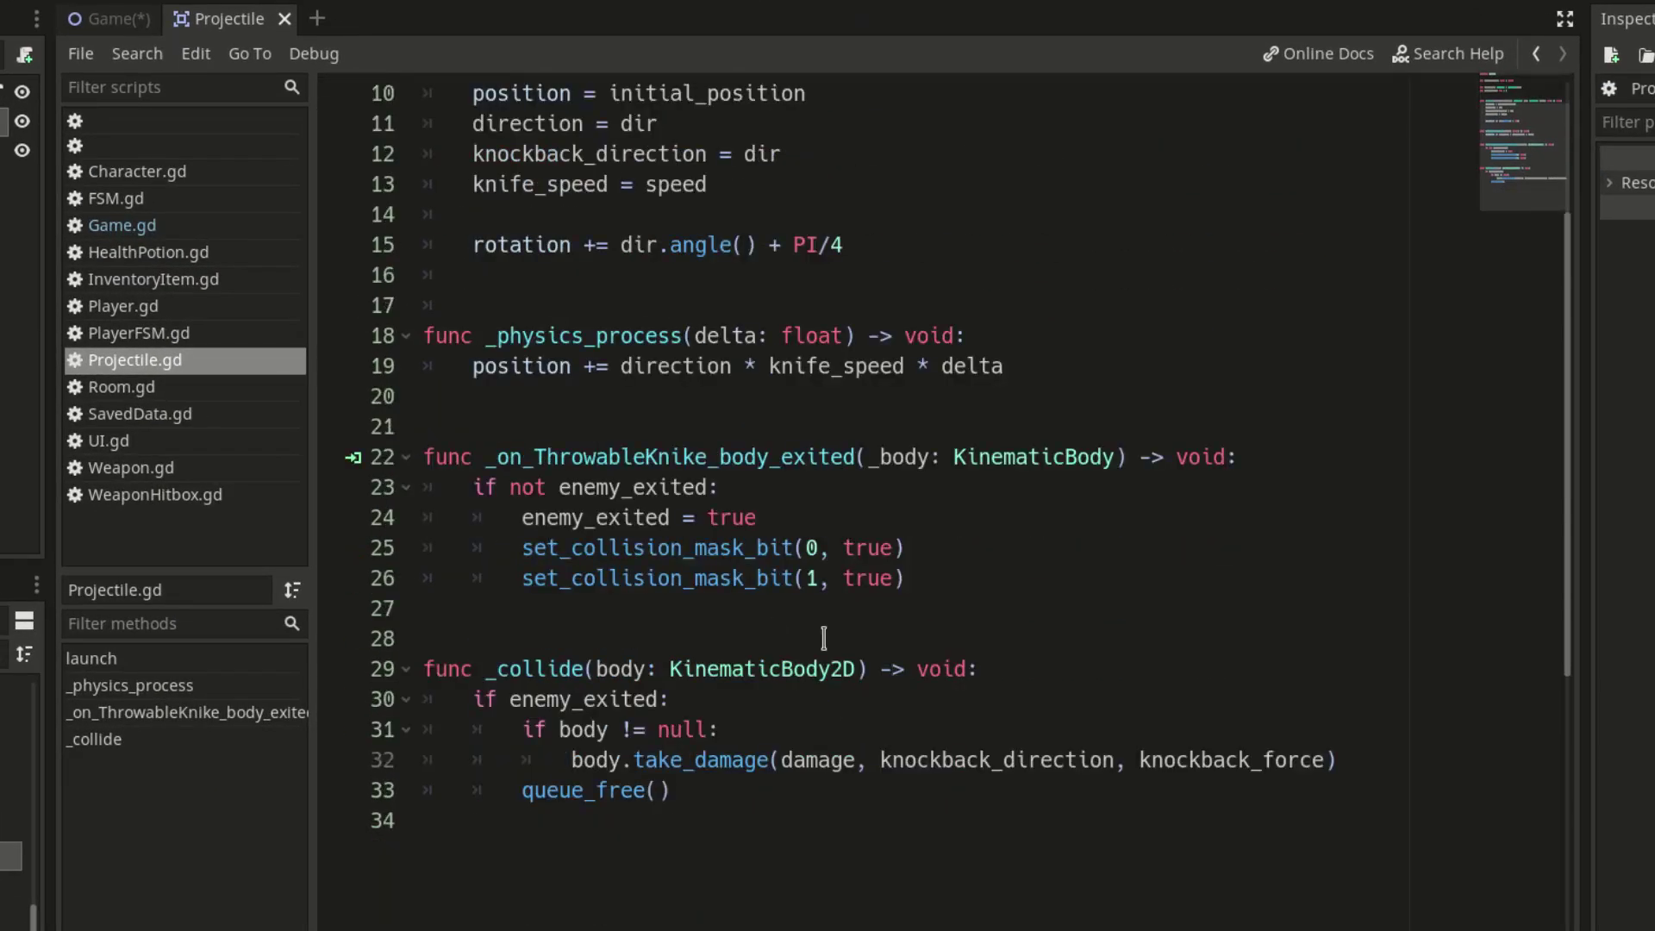
{"action": "left_click", "coordinate": [930, 585]}
{"action": "scroll", "coordinate": [929, 585], "scroll_direction": "down", "scroll_amount": 1}
{"action": "key", "text": "ctrl+shift+d"}
{"action": "key", "text": "ctrl+shift+d"}
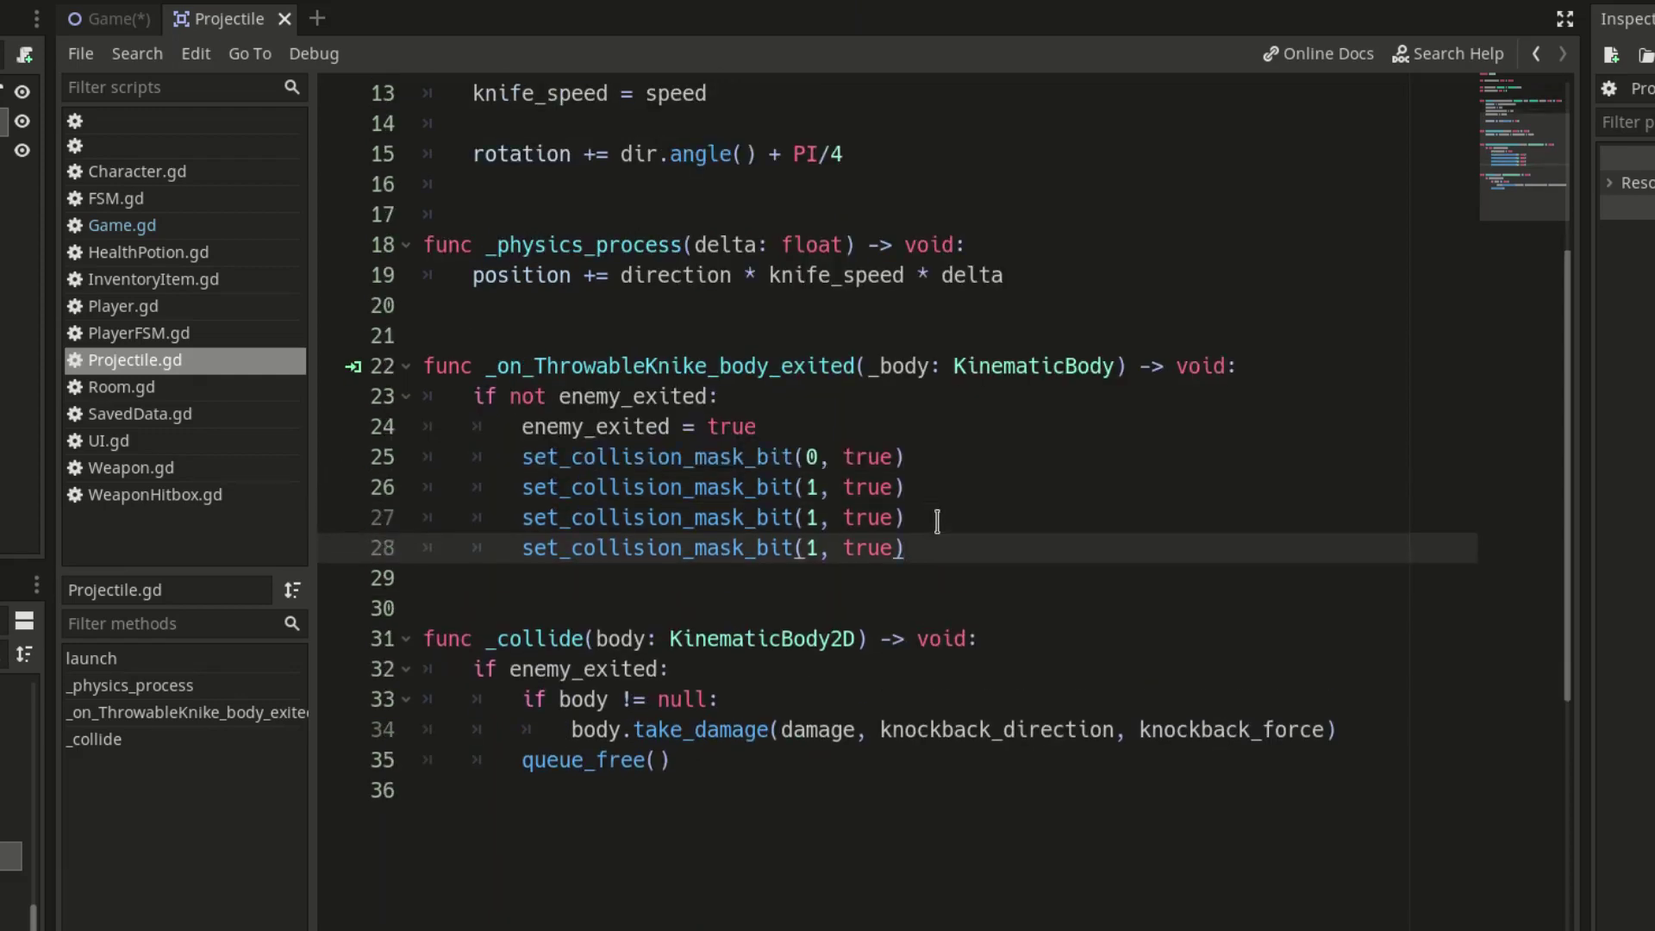
{"action": "key", "text": "Left"}
{"action": "key", "text": "Left"}
{"action": "key", "text": "Left"}
{"action": "key", "text": "Left"}
{"action": "key", "text": "Left"}
Change the duplicated lines to mask bits 2 and 3, save, and run the game
{"action": "key", "text": "Up"}
{"action": "key", "text": "BackSpace"}
{"action": "type", "text": "2"}
{"action": "key", "text": "Down"}
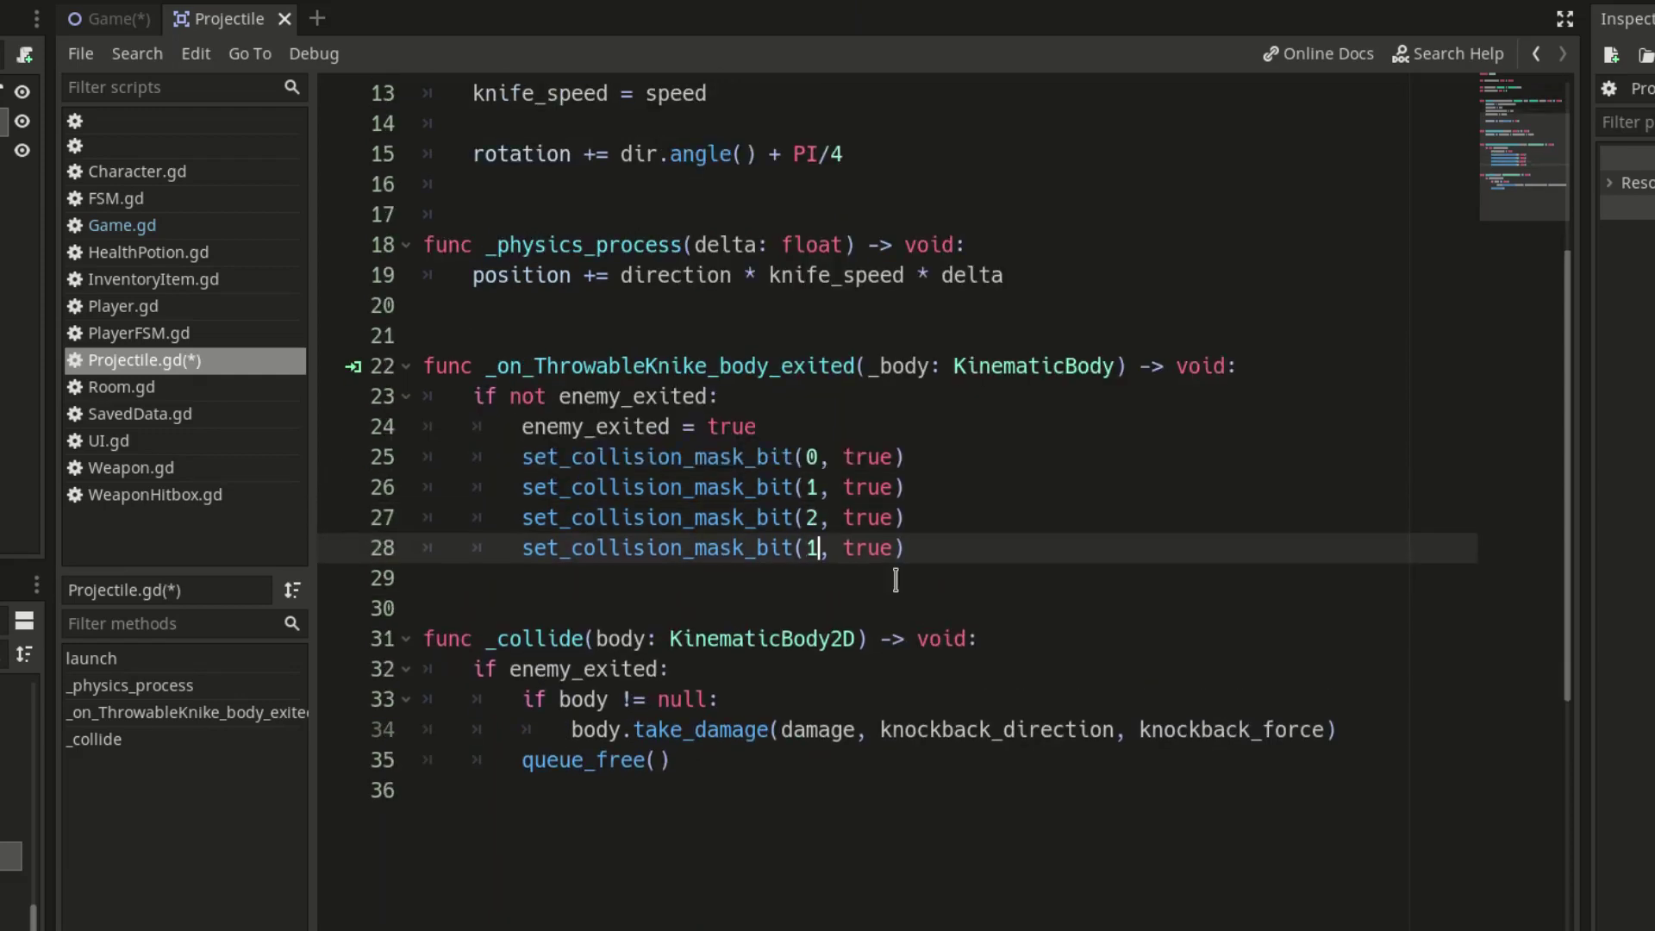
{"action": "key", "text": "BackSpace"}
{"action": "type", "text": "3"}
{"action": "key", "text": "ctrl+s"}
{"action": "scroll", "coordinate": [895, 582], "scroll_direction": "up", "scroll_amount": 1, "text": "ctrl"}
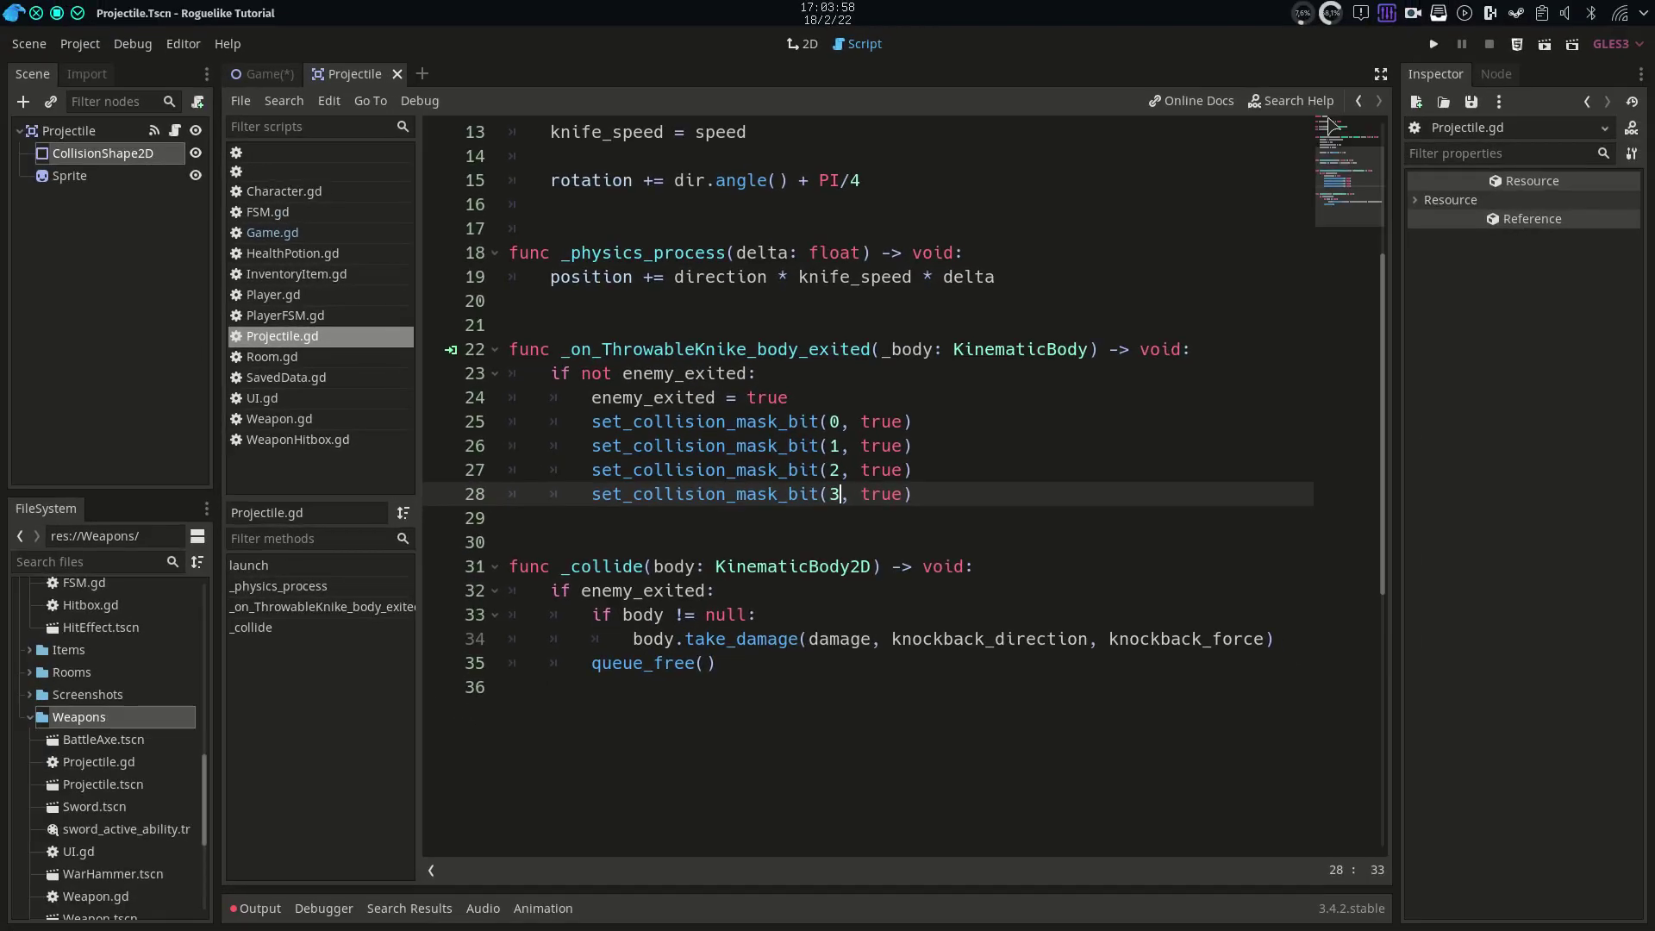
{"action": "left_click", "coordinate": [1436, 45]}
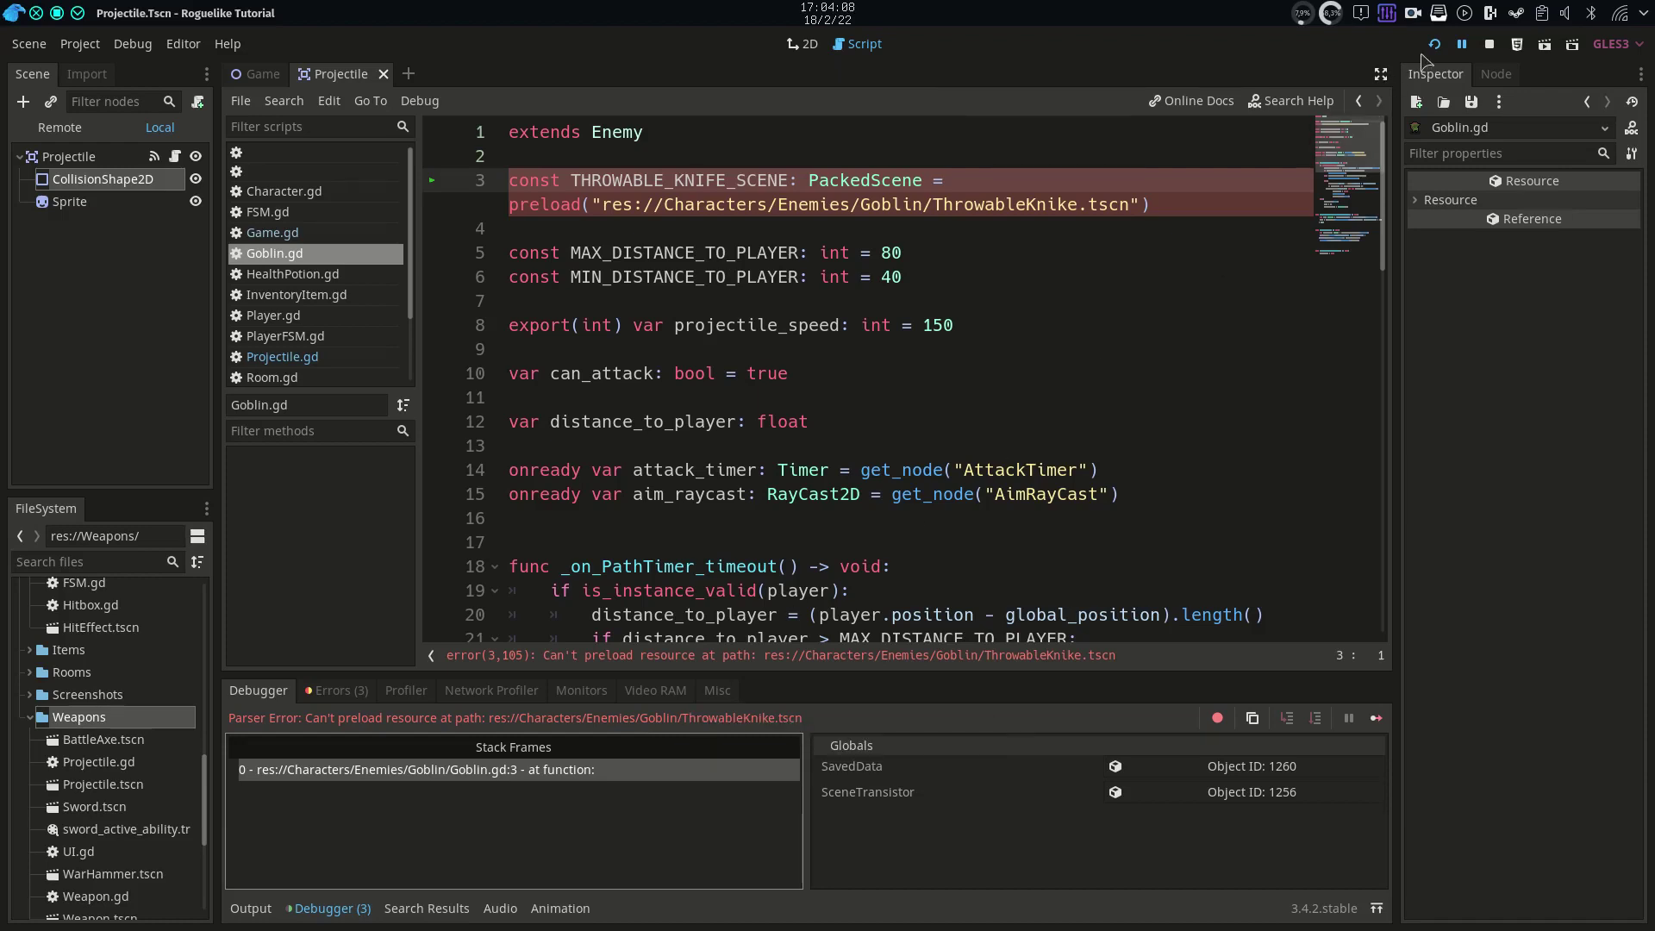
Stop the game and create a new scene inheriting from Projectile.tscn
{"action": "left_click", "coordinate": [1489, 47]}
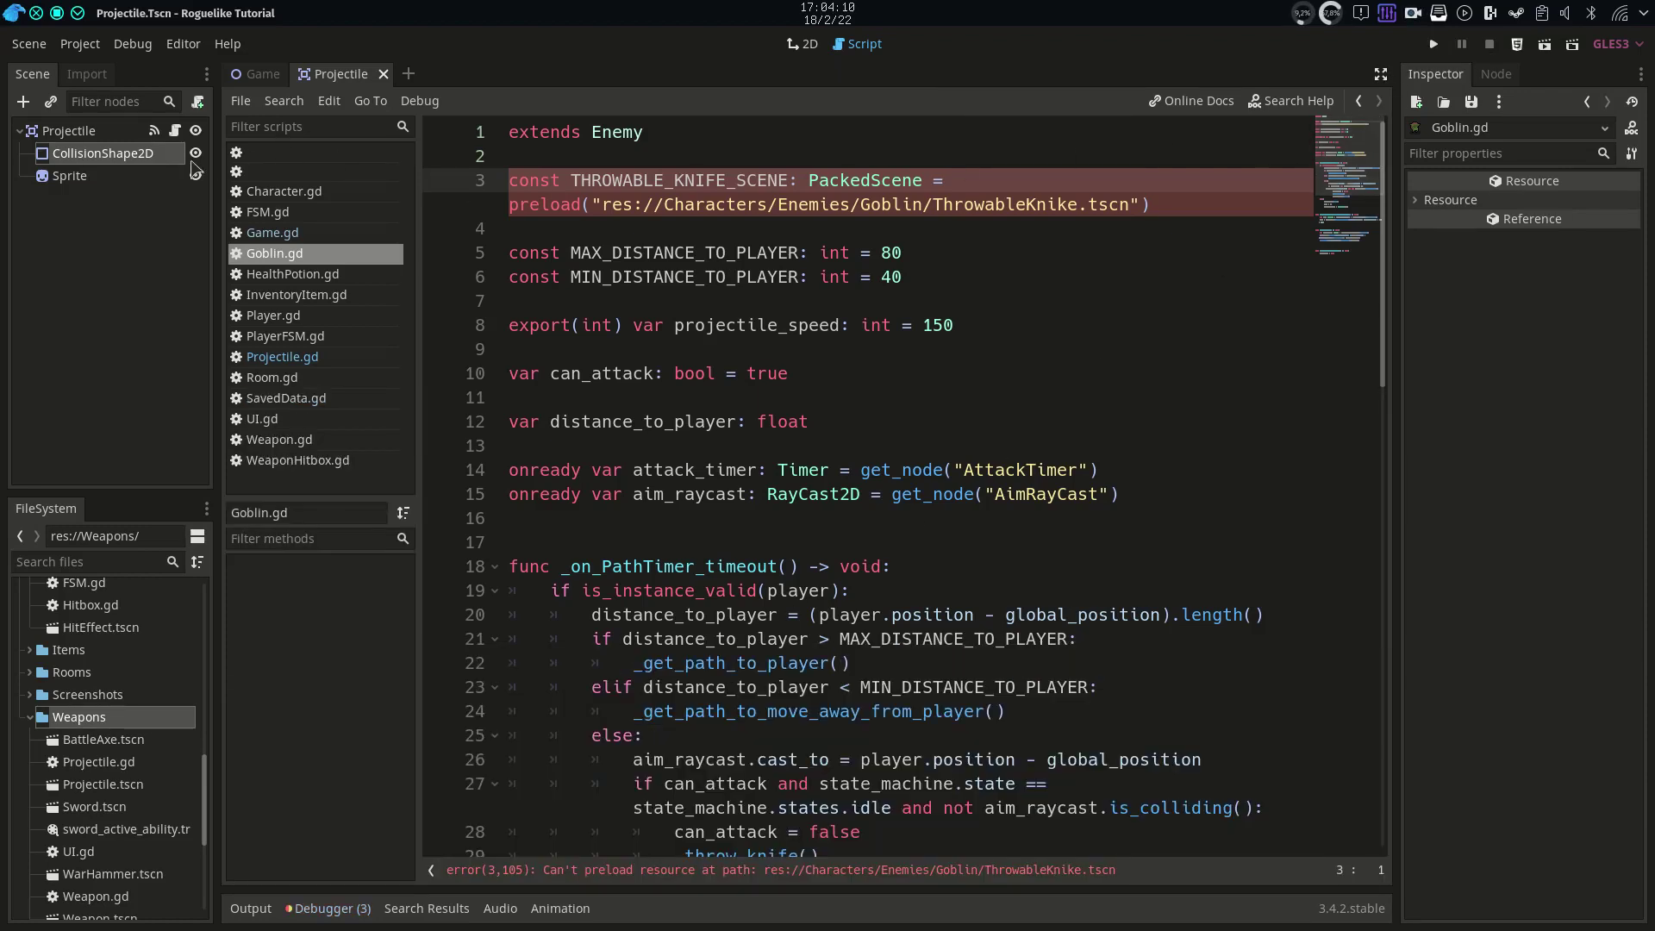
{"action": "left_click", "coordinate": [28, 45]}
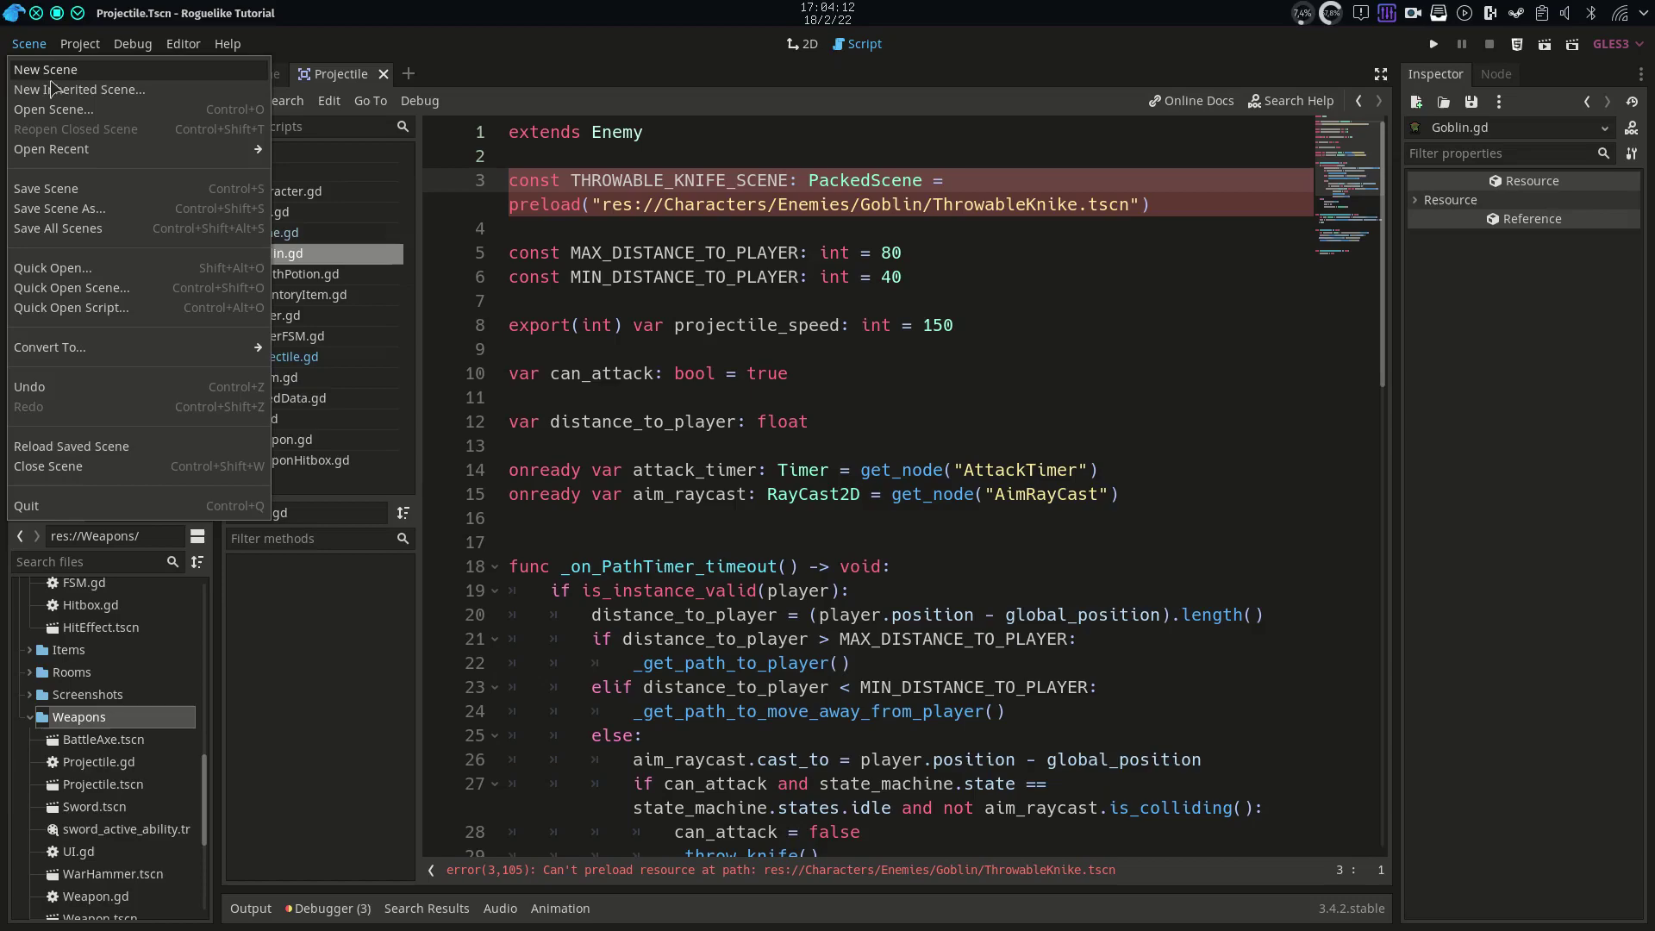
{"action": "left_click", "coordinate": [78, 89]}
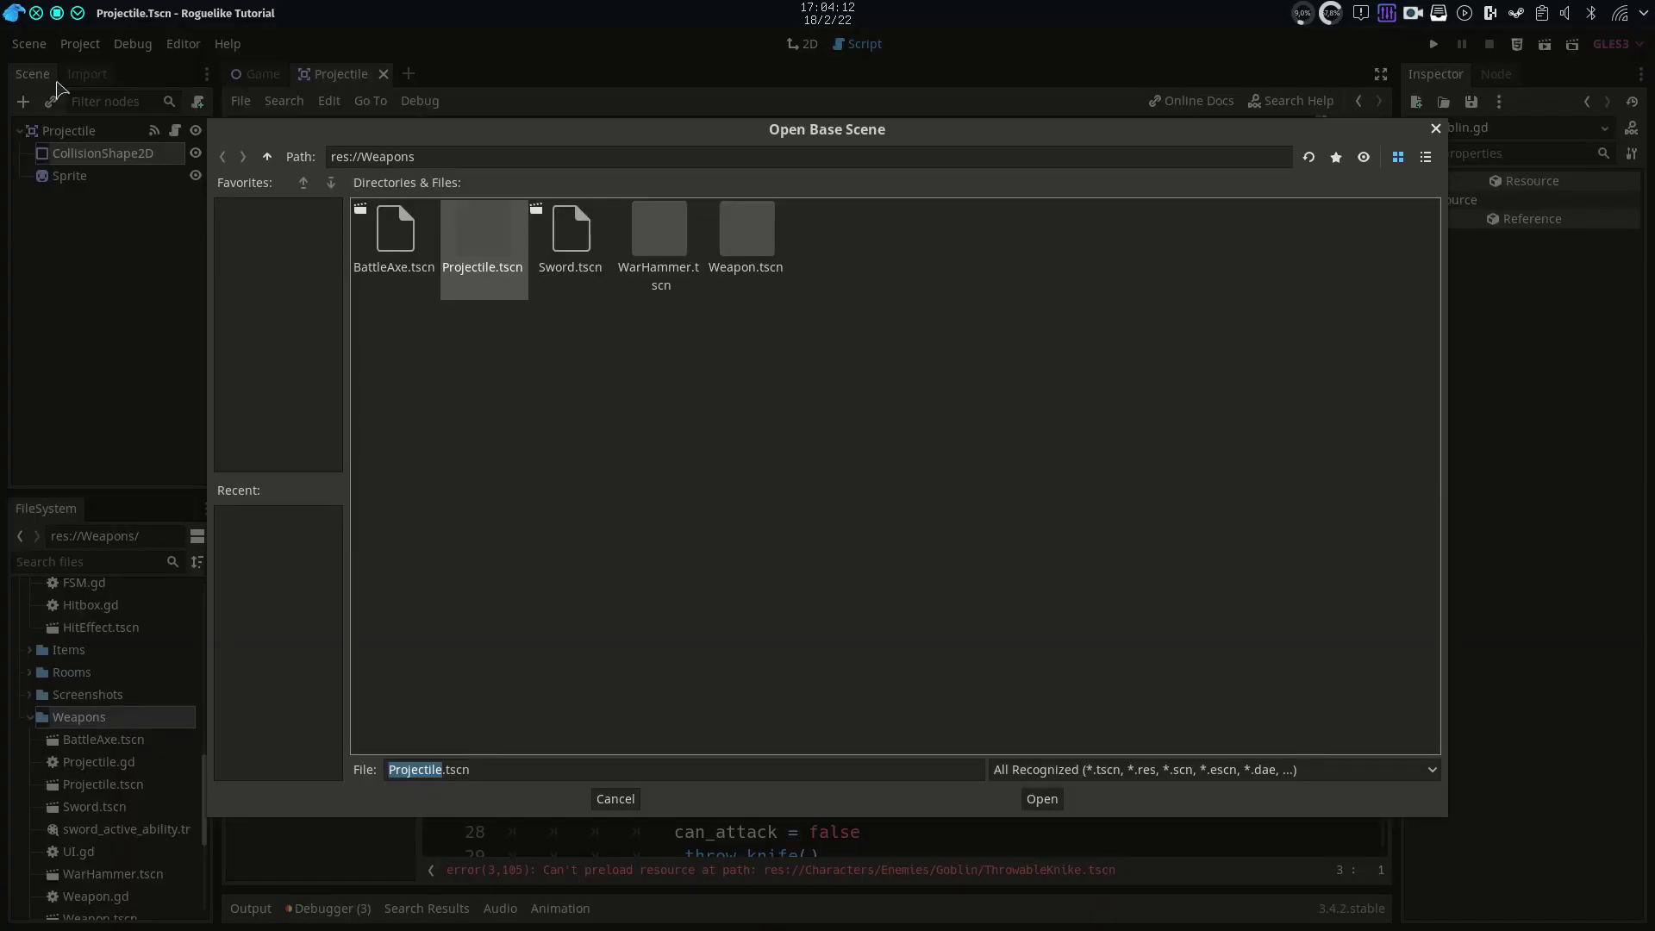
{"action": "double_click", "coordinate": [467, 222]}
Name the root ThrowableKnife and save it as ThrowableKnife.tscn in Enemies/Goblin
{"action": "double_click", "coordinate": [106, 132]}
{"action": "type", "text": "Thr"}
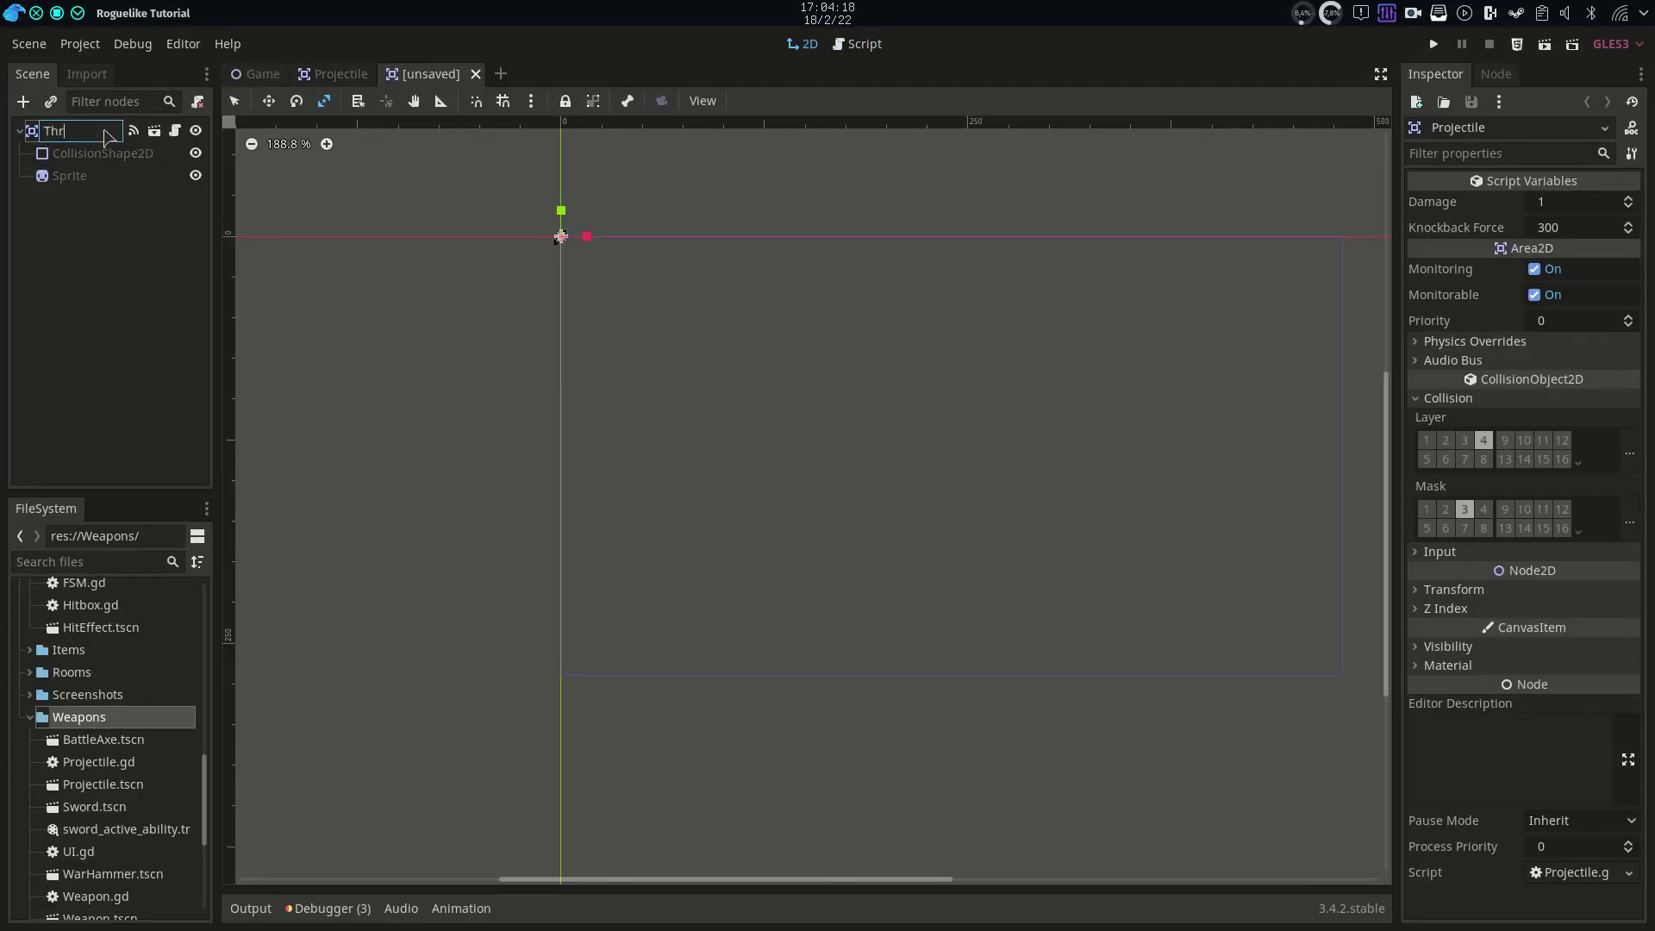
{"action": "type", "text": "owableKnife"}
{"action": "key", "text": "Return"}
{"action": "key", "text": "ctrl+s"}
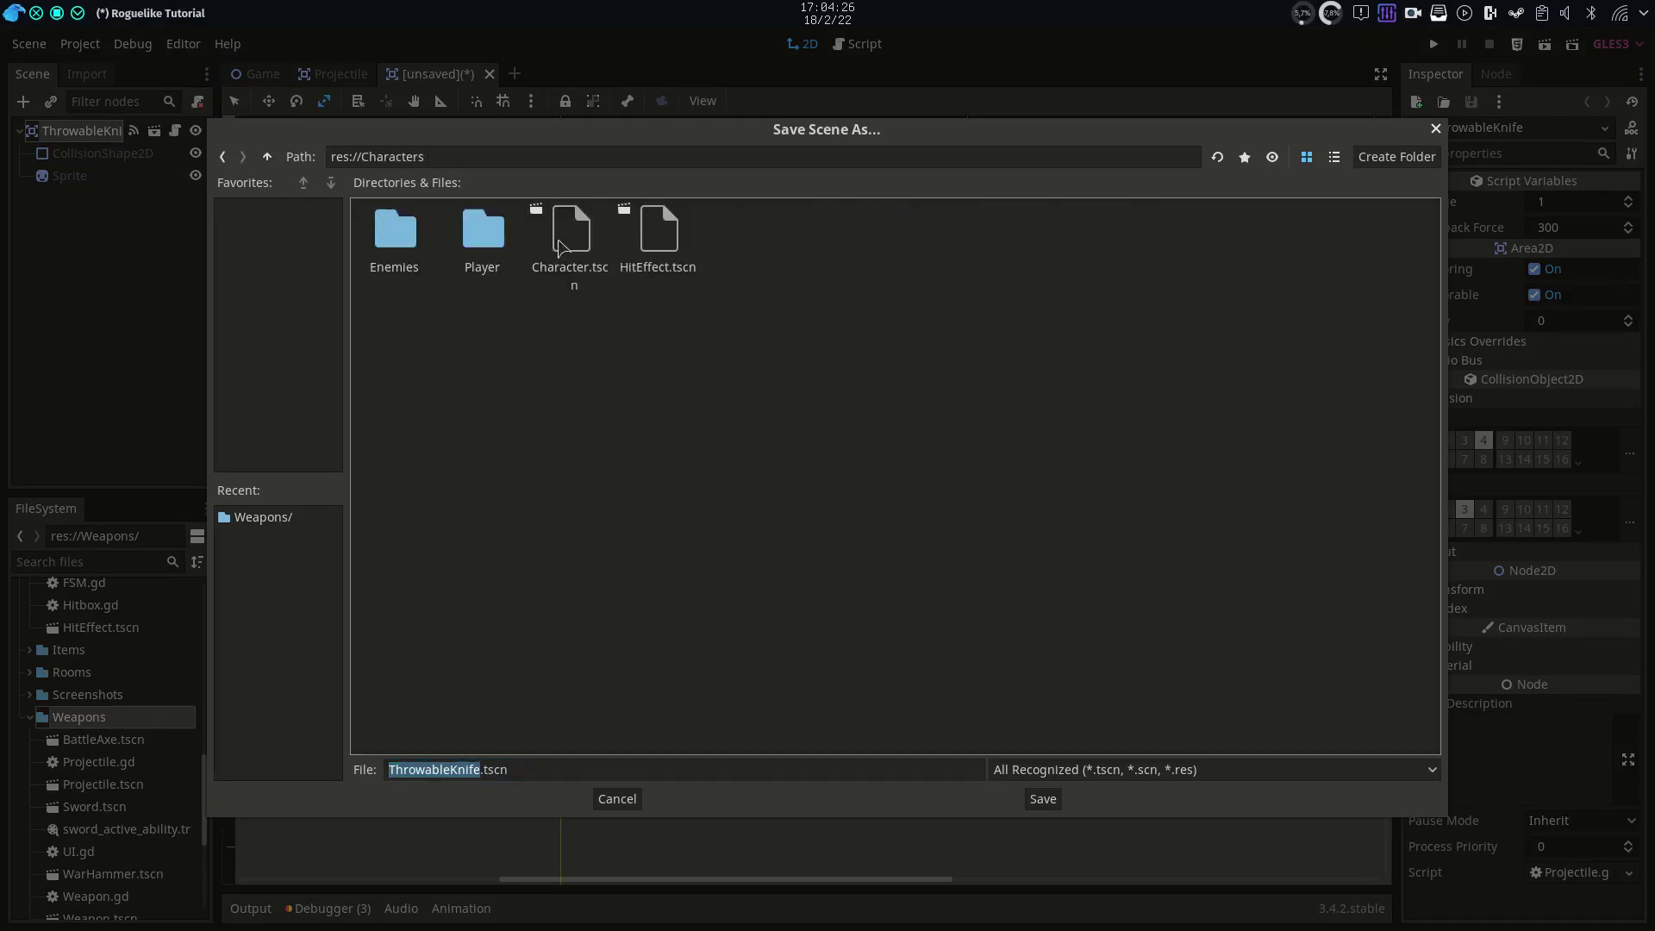
{"action": "double_click", "coordinate": [395, 232]}
{"action": "double_click", "coordinate": [568, 231]}
{"action": "key", "text": "Return"}
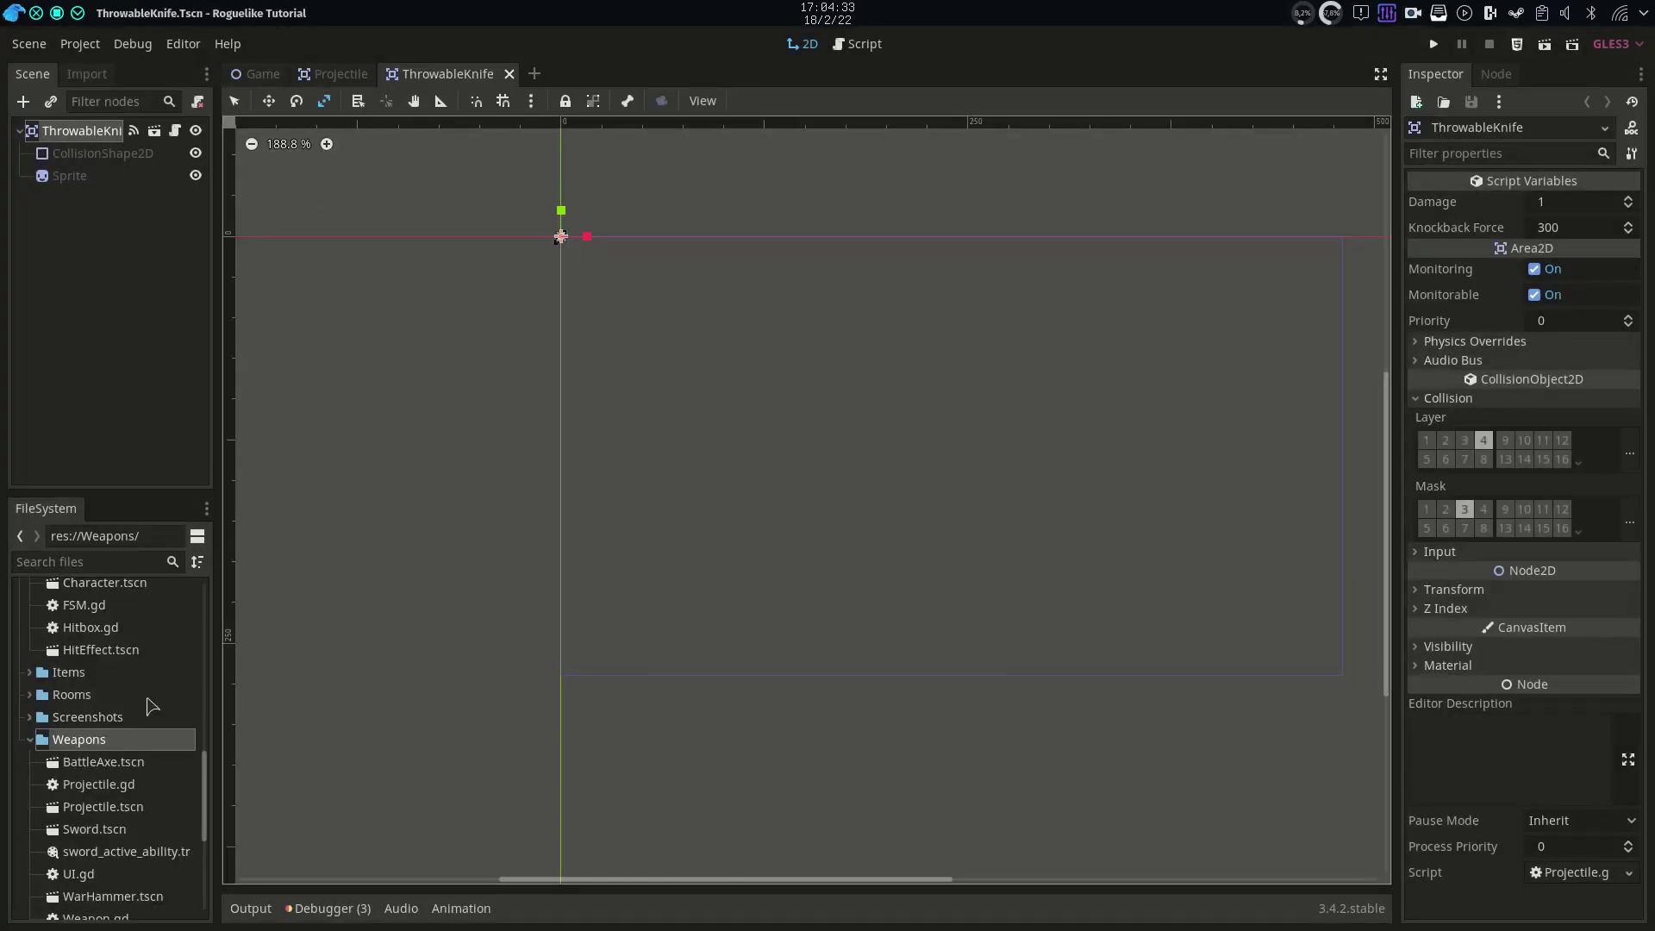
{"action": "scroll", "coordinate": [149, 705], "scroll_direction": "up", "scroll_amount": 2}
{"action": "scroll", "coordinate": [143, 704], "scroll_direction": "up", "scroll_amount": 2}
{"action": "scroll", "coordinate": [135, 705], "scroll_direction": "up", "scroll_amount": 3}
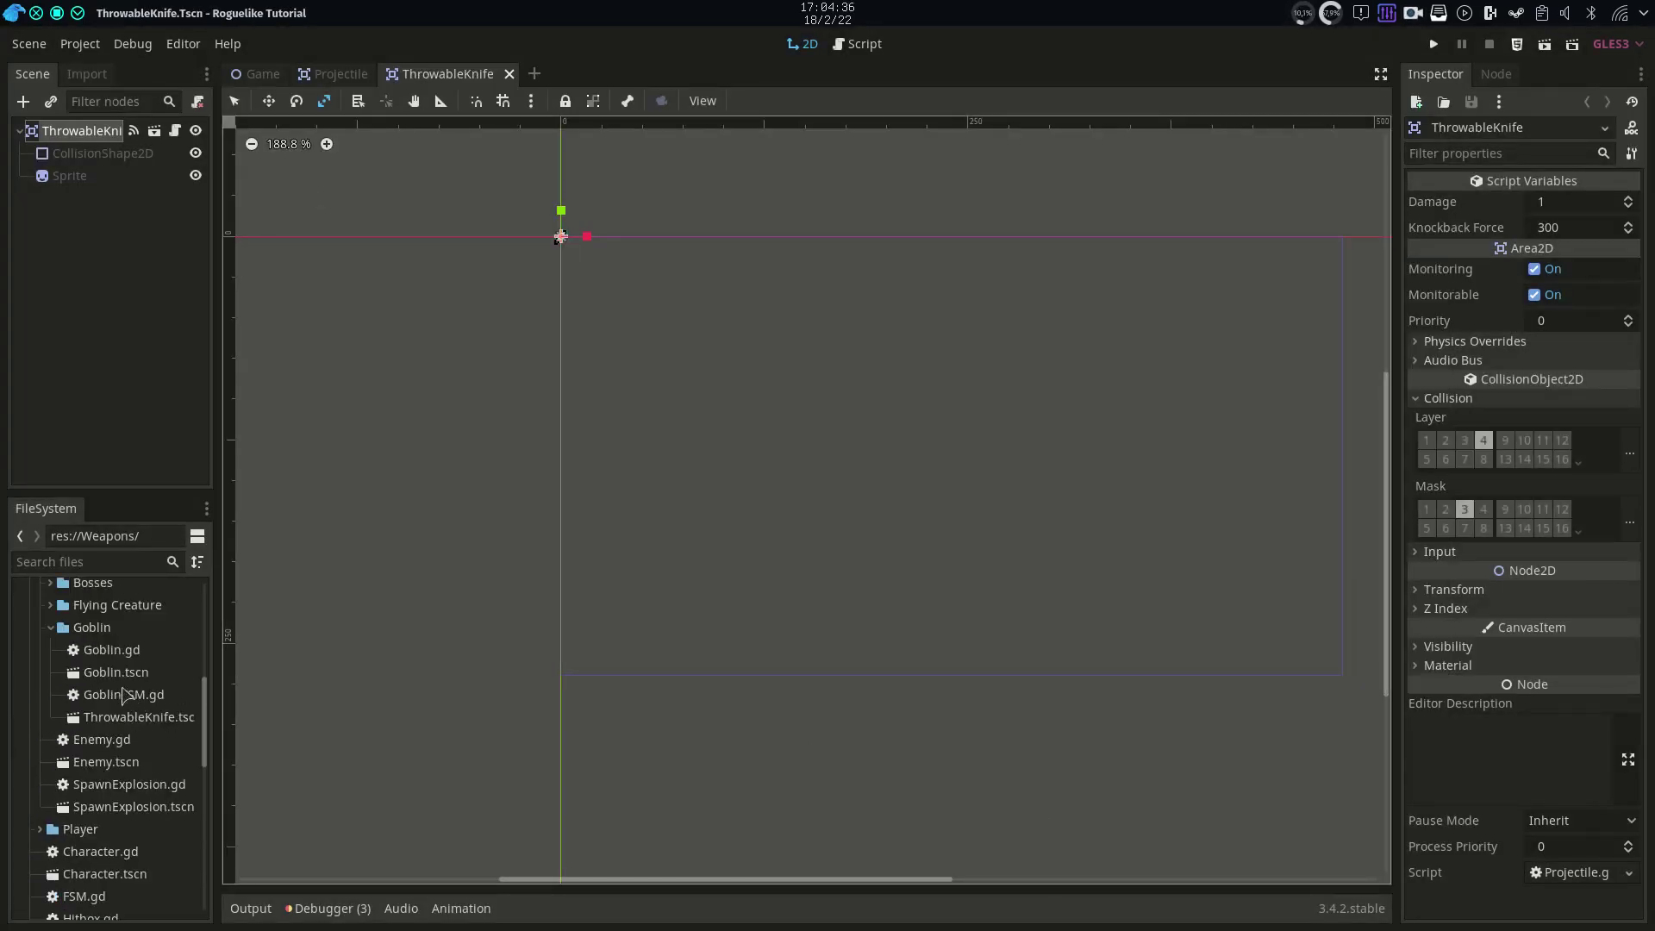
Fix the misspelled ThrowableKnike preload path on line 3 of Goblin.gd
{"action": "double_click", "coordinate": [117, 672]}
{"action": "left_click", "coordinate": [174, 131]}
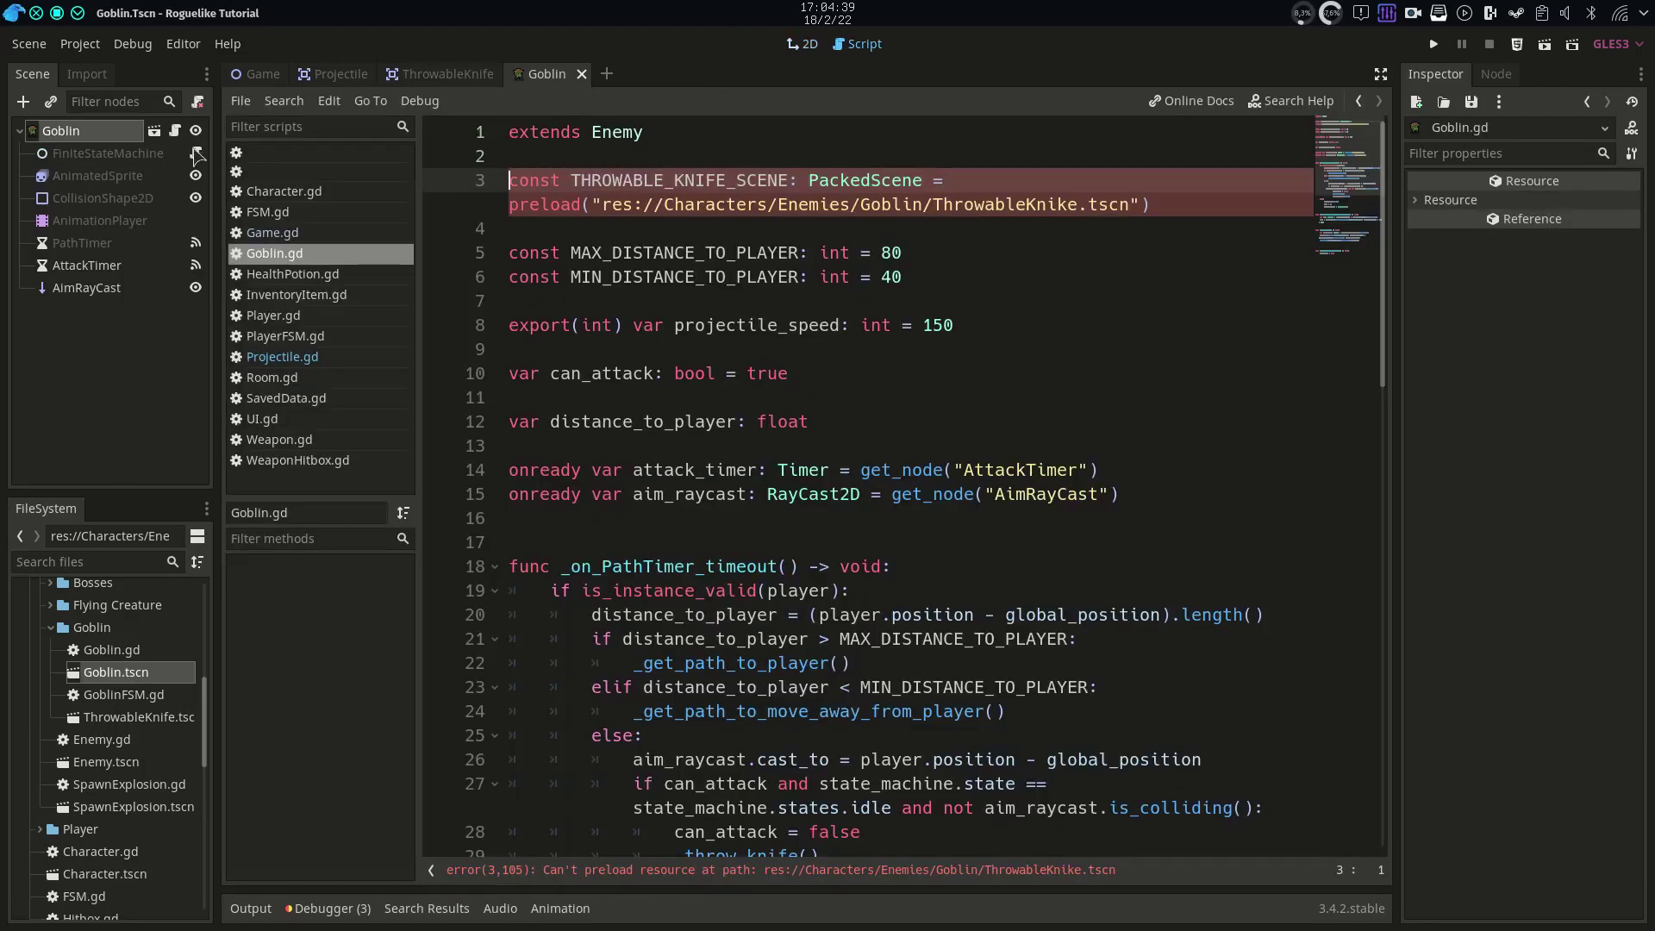
{"action": "left_click", "coordinate": [1059, 205]}
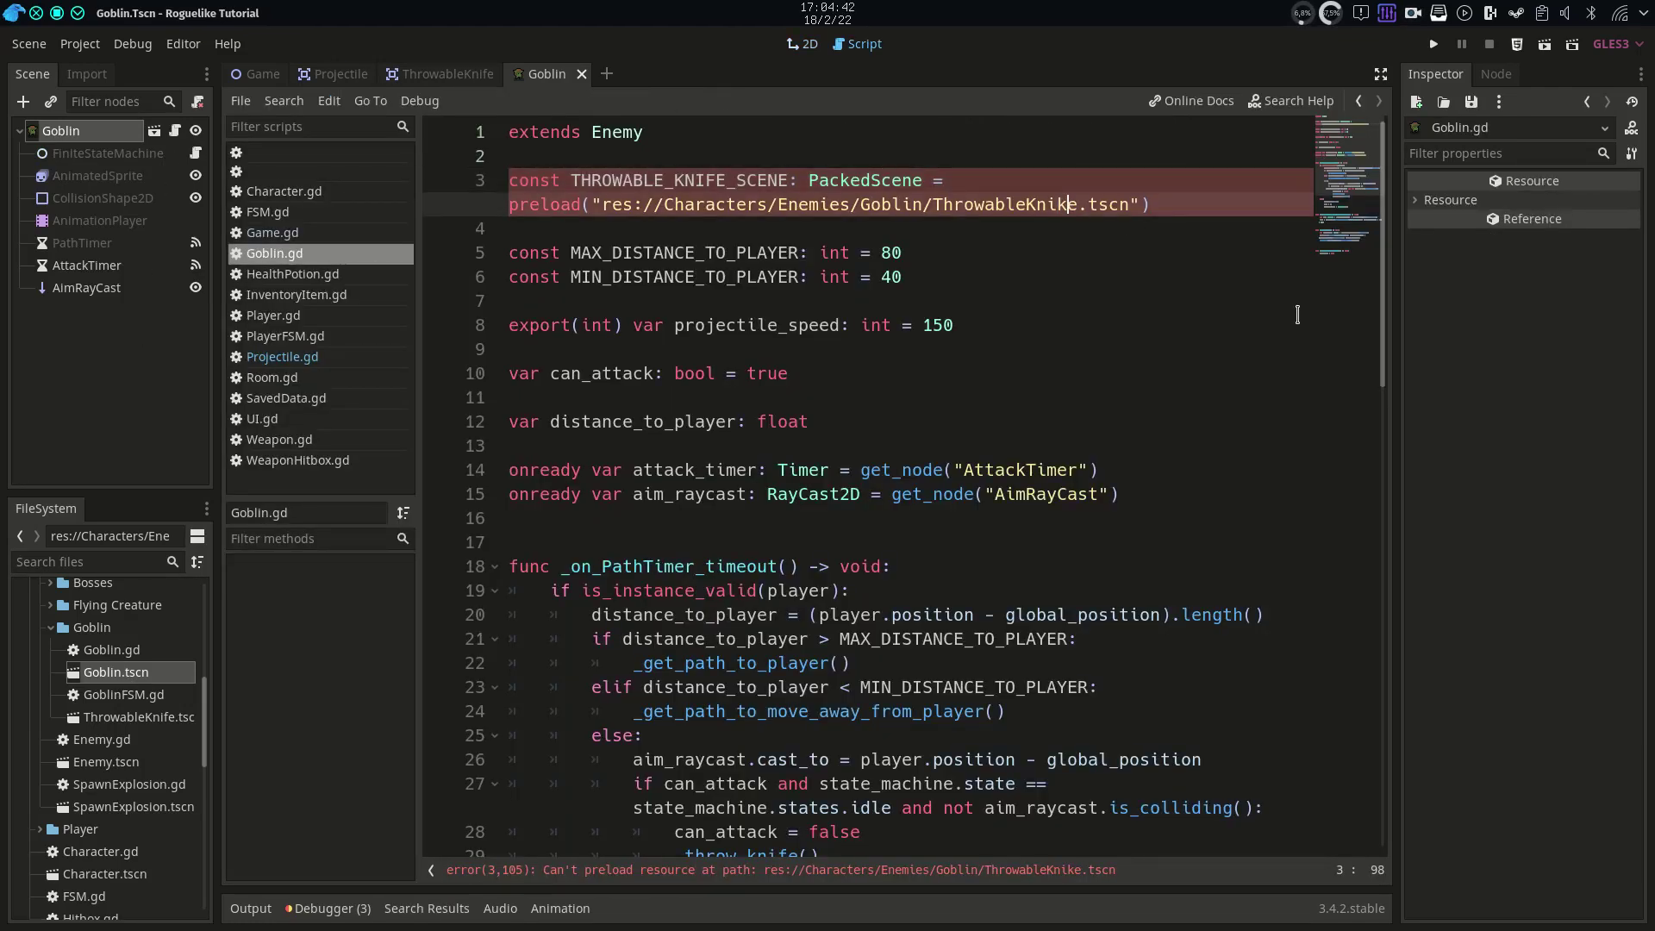
{"action": "key", "text": "BackSpace"}
{"action": "type", "text": "f"}
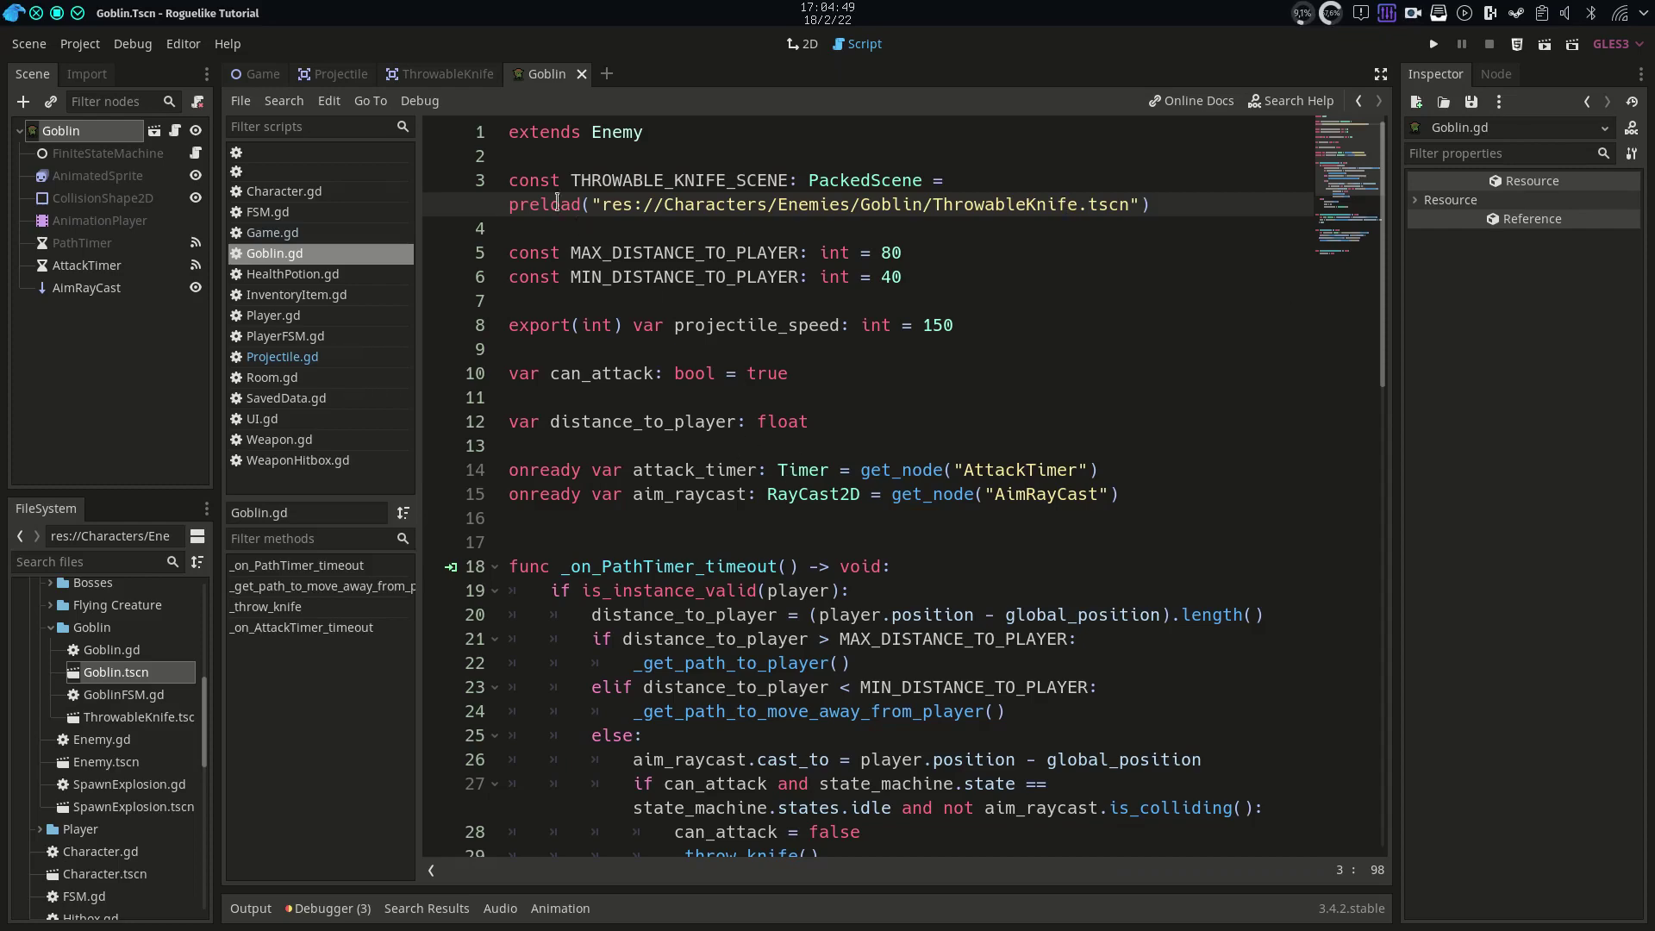
Create a Projectile-inherited scene with root Arrow and save it as Arrow.tscn
{"action": "left_click", "coordinate": [343, 74]}
{"action": "left_click", "coordinate": [28, 43]}
{"action": "left_click", "coordinate": [55, 102]}
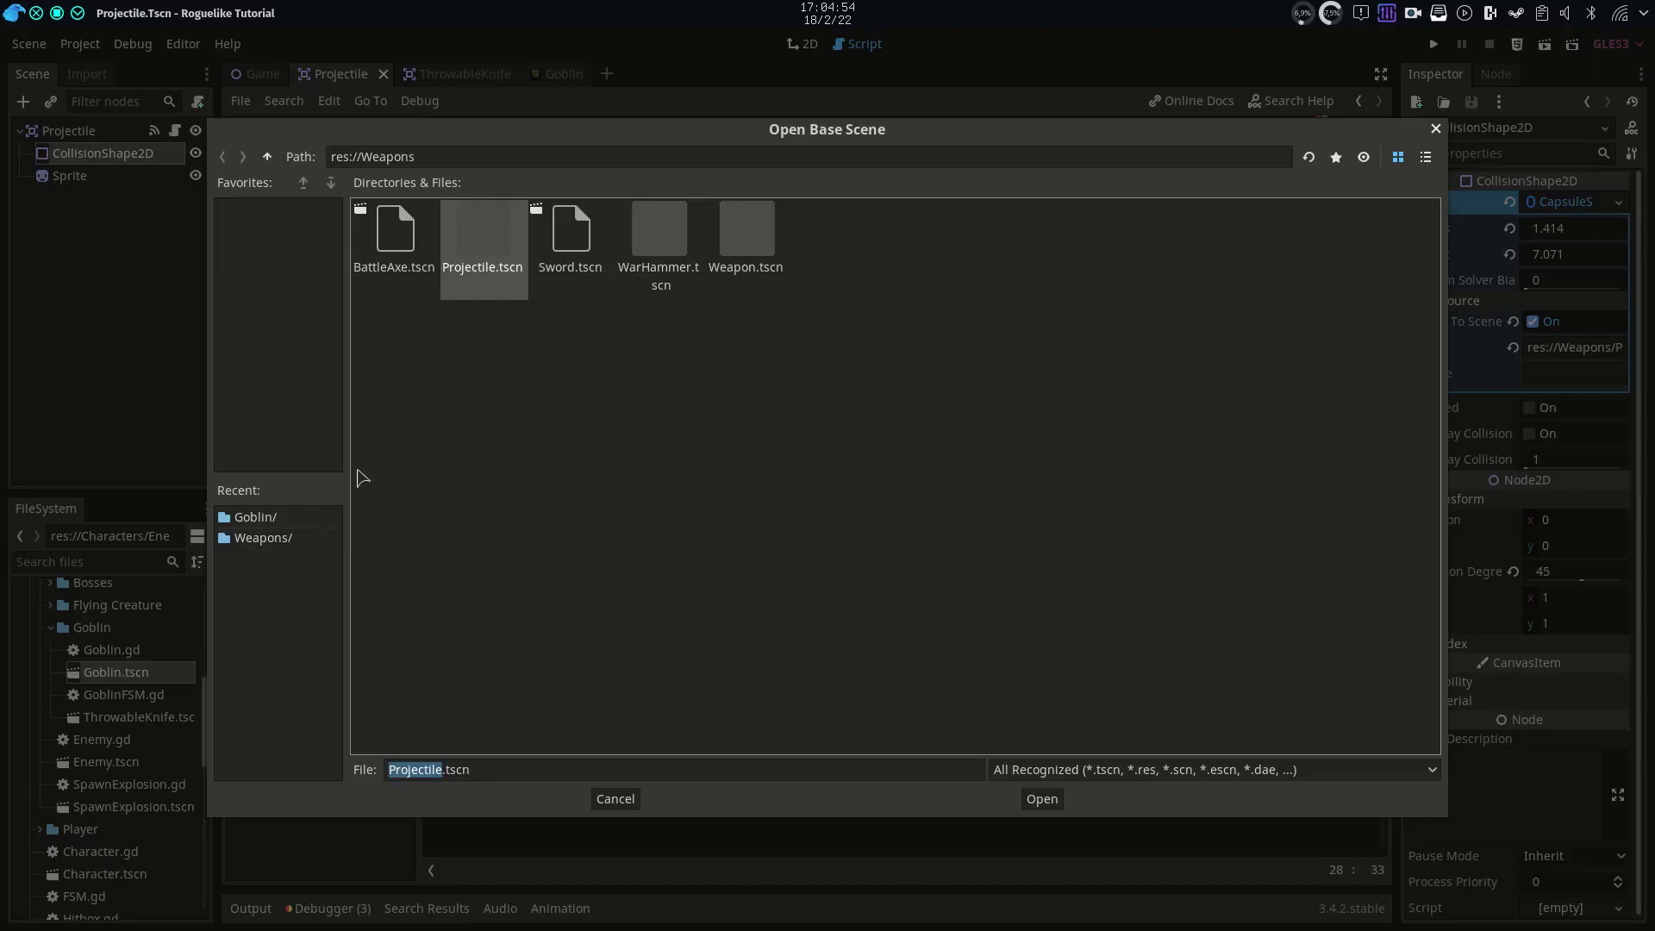
{"action": "double_click", "coordinate": [472, 222]}
{"action": "double_click", "coordinate": [99, 133]}
{"action": "type", "text": "Arrow"}
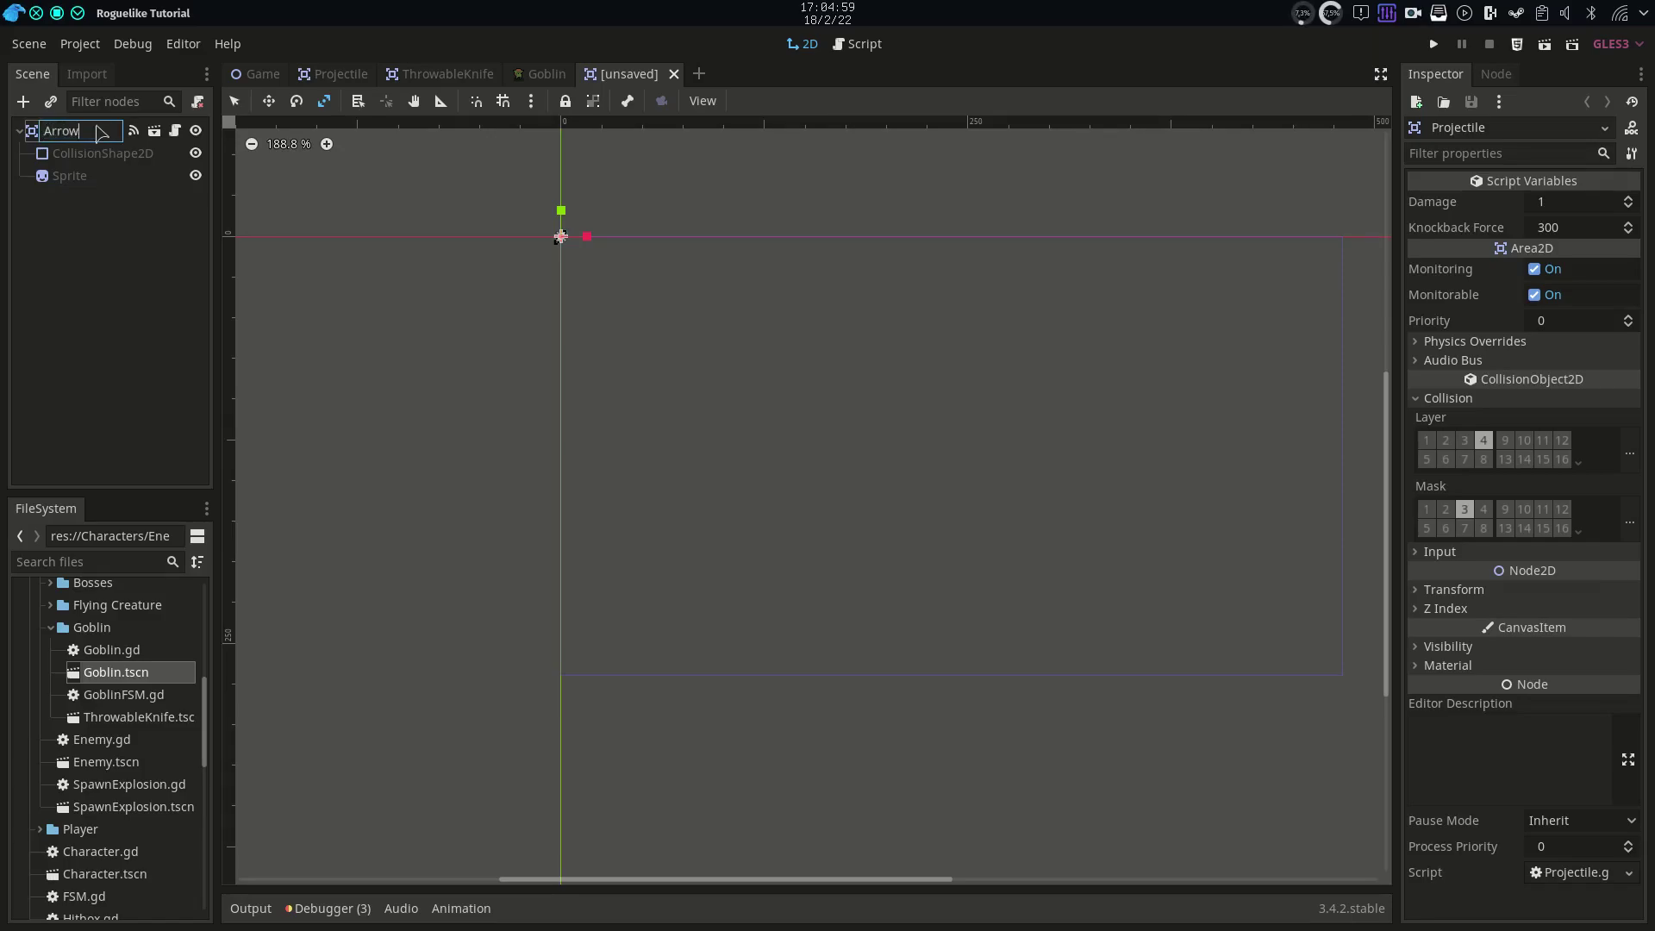
{"action": "key", "text": "Return"}
{"action": "key", "text": "ctrl+s"}
{"action": "left_click", "coordinate": [1034, 794]}
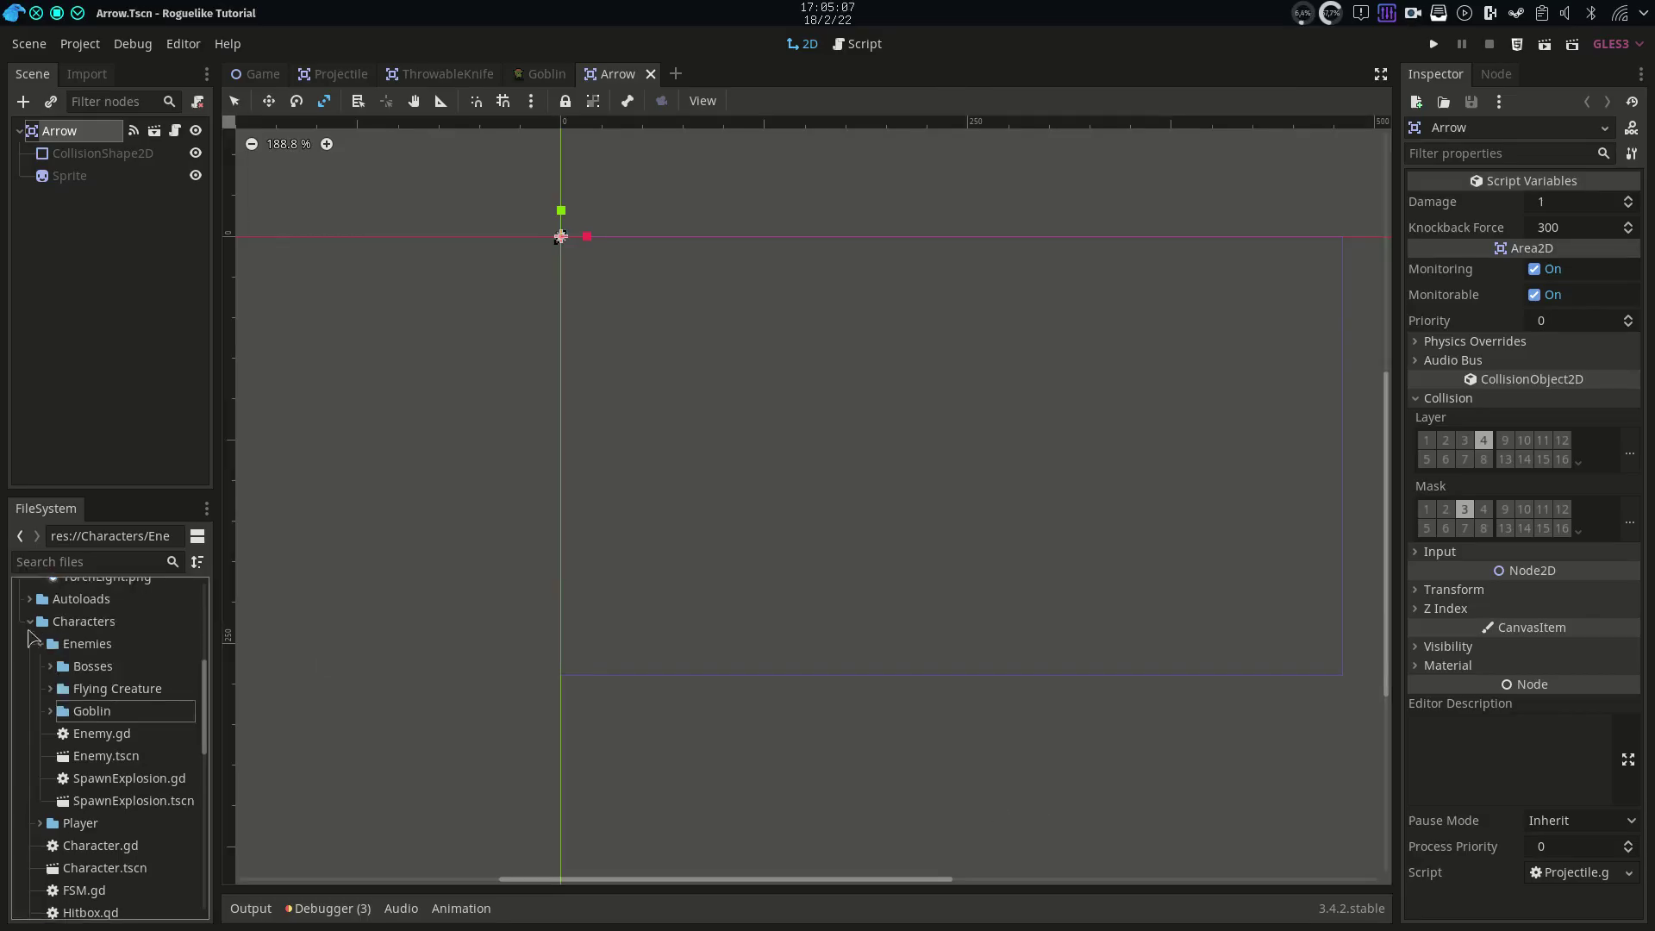
{"action": "scroll", "coordinate": [31, 637], "scroll_direction": "up", "scroll_amount": 5}
Give the Arrow sprite the Arrow.png texture, shorten its capsule, and save
{"action": "left_click", "coordinate": [70, 174]}
{"action": "left_click_drag", "start_coordinate": [93, 669], "coordinate": [1540, 227]}
{"action": "scroll", "coordinate": [556, 388], "scroll_direction": "up", "scroll_amount": 3}
{"action": "left_click", "coordinate": [102, 153]}
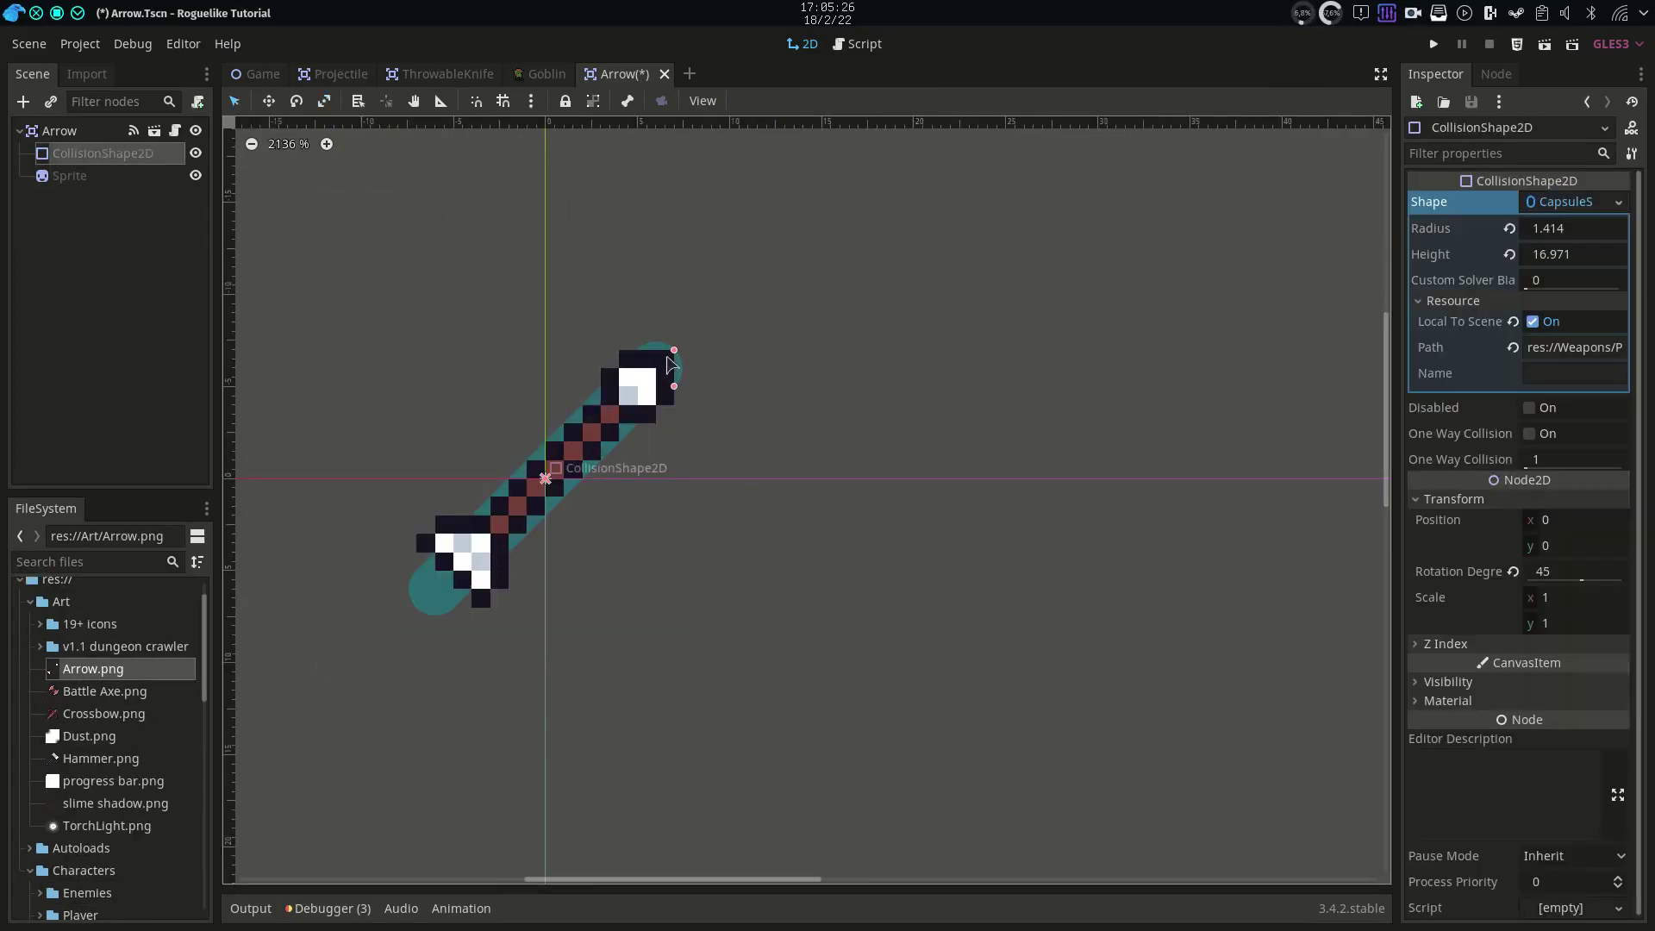
{"action": "left_click_drag", "start_coordinate": [669, 366], "coordinate": [661, 372]}
{"action": "key", "text": "ctrl+s"}
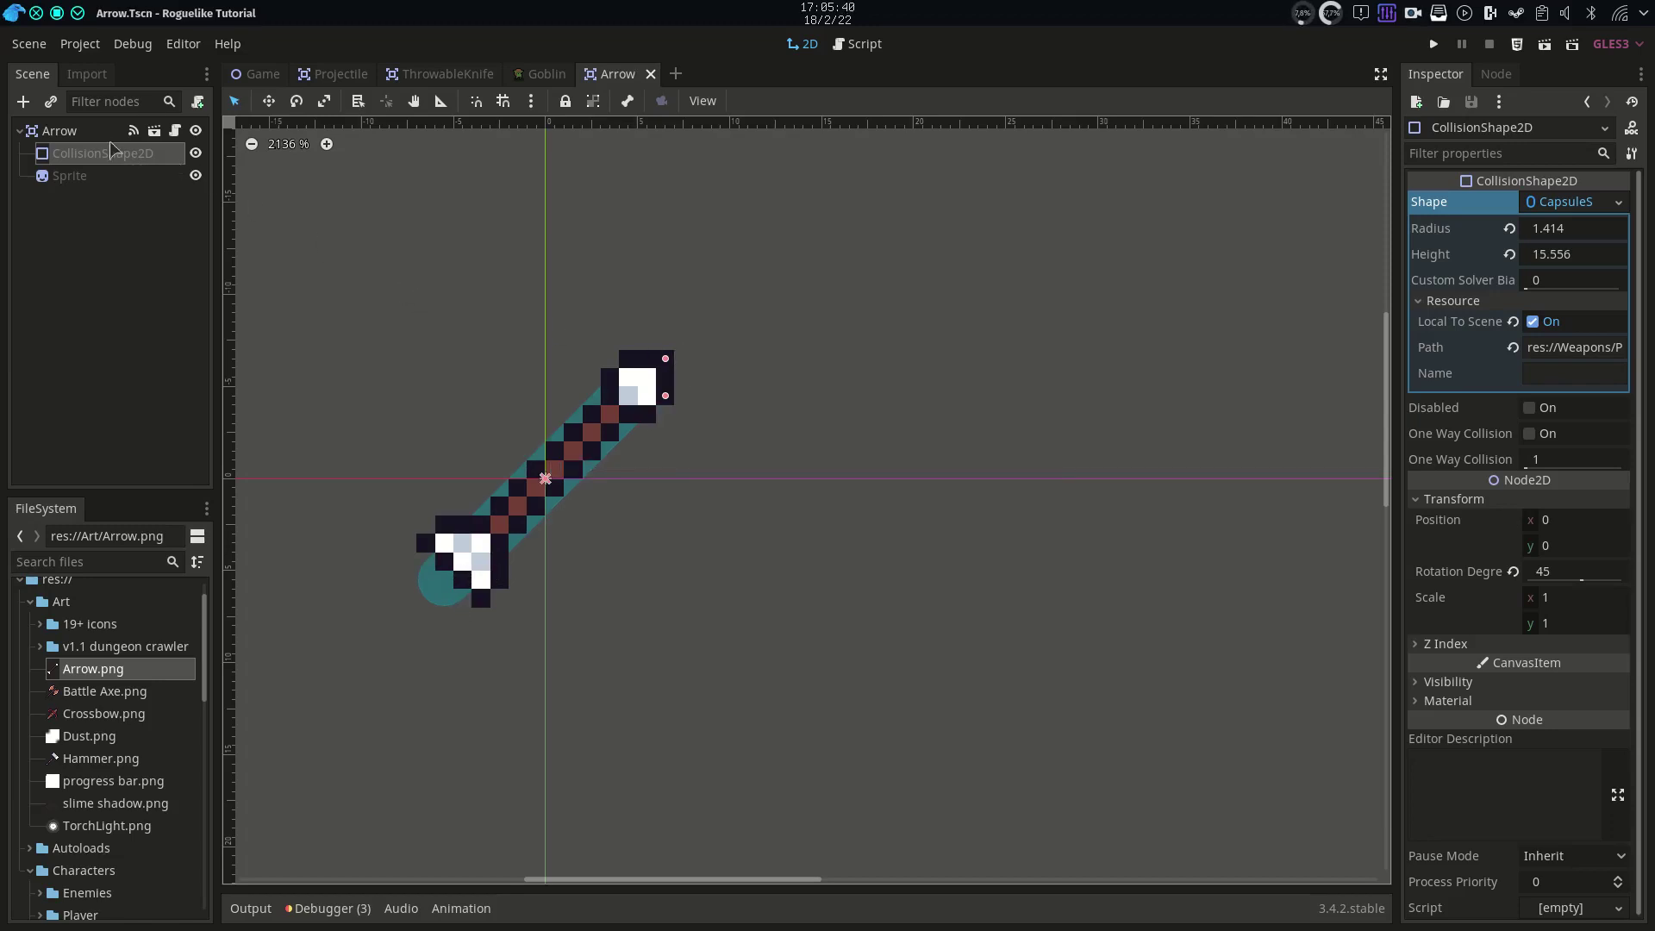
Set the Arrow's collision mask to detect the Player layer and save
{"action": "left_click", "coordinate": [79, 132]}
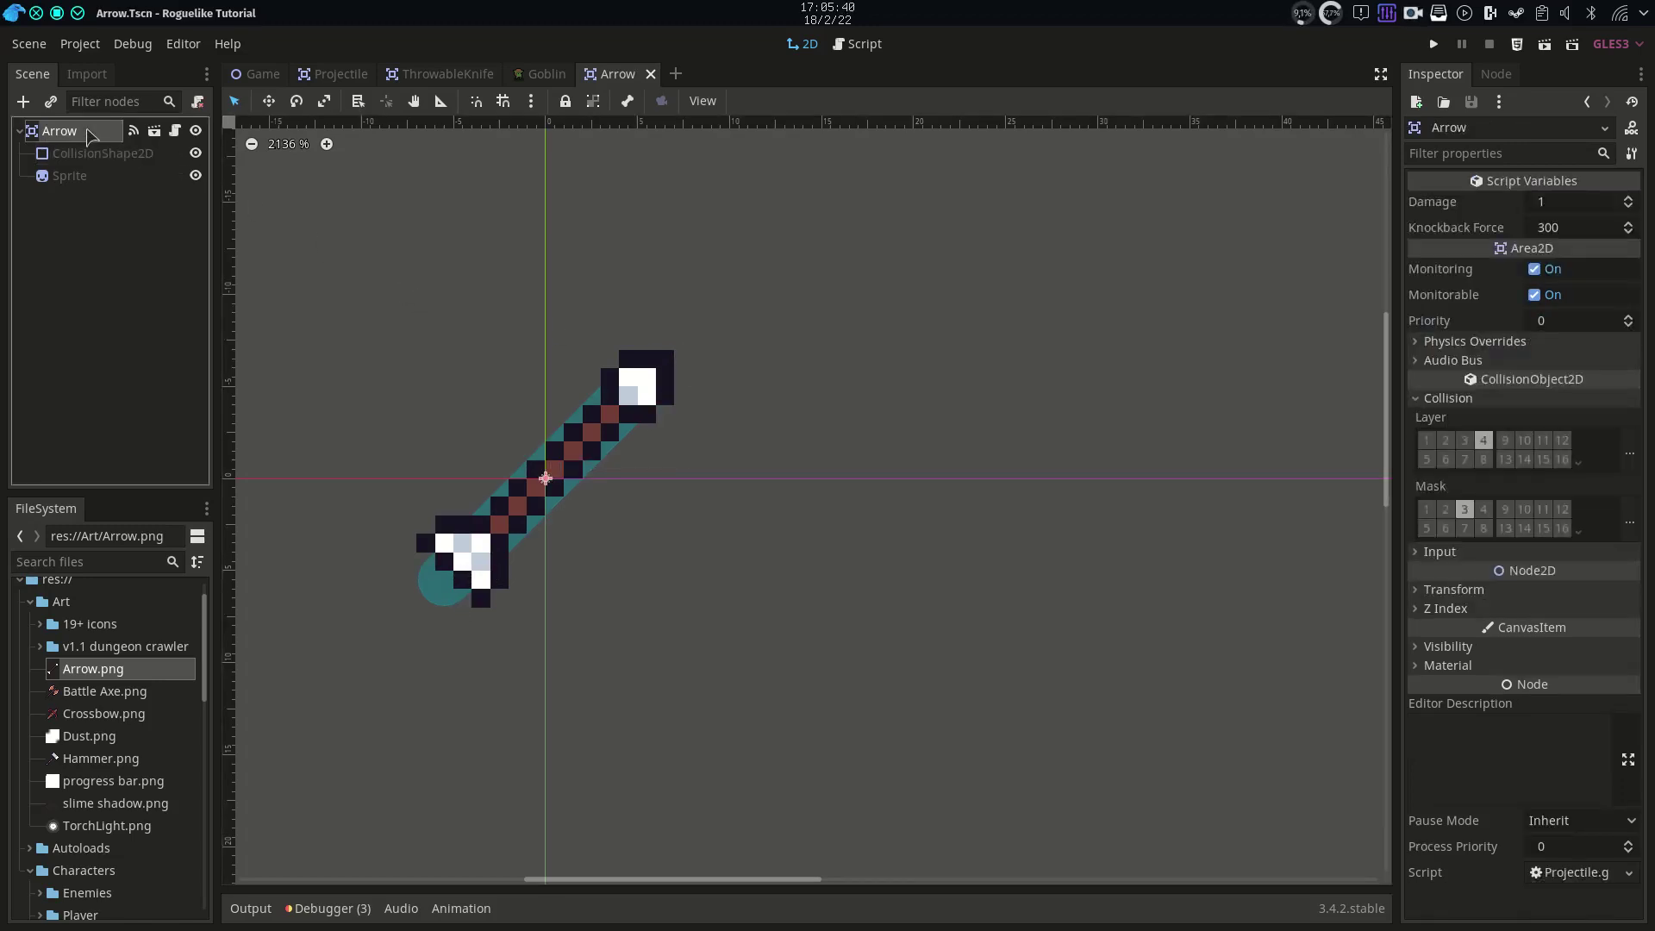
{"action": "left_click", "coordinate": [1446, 511]}
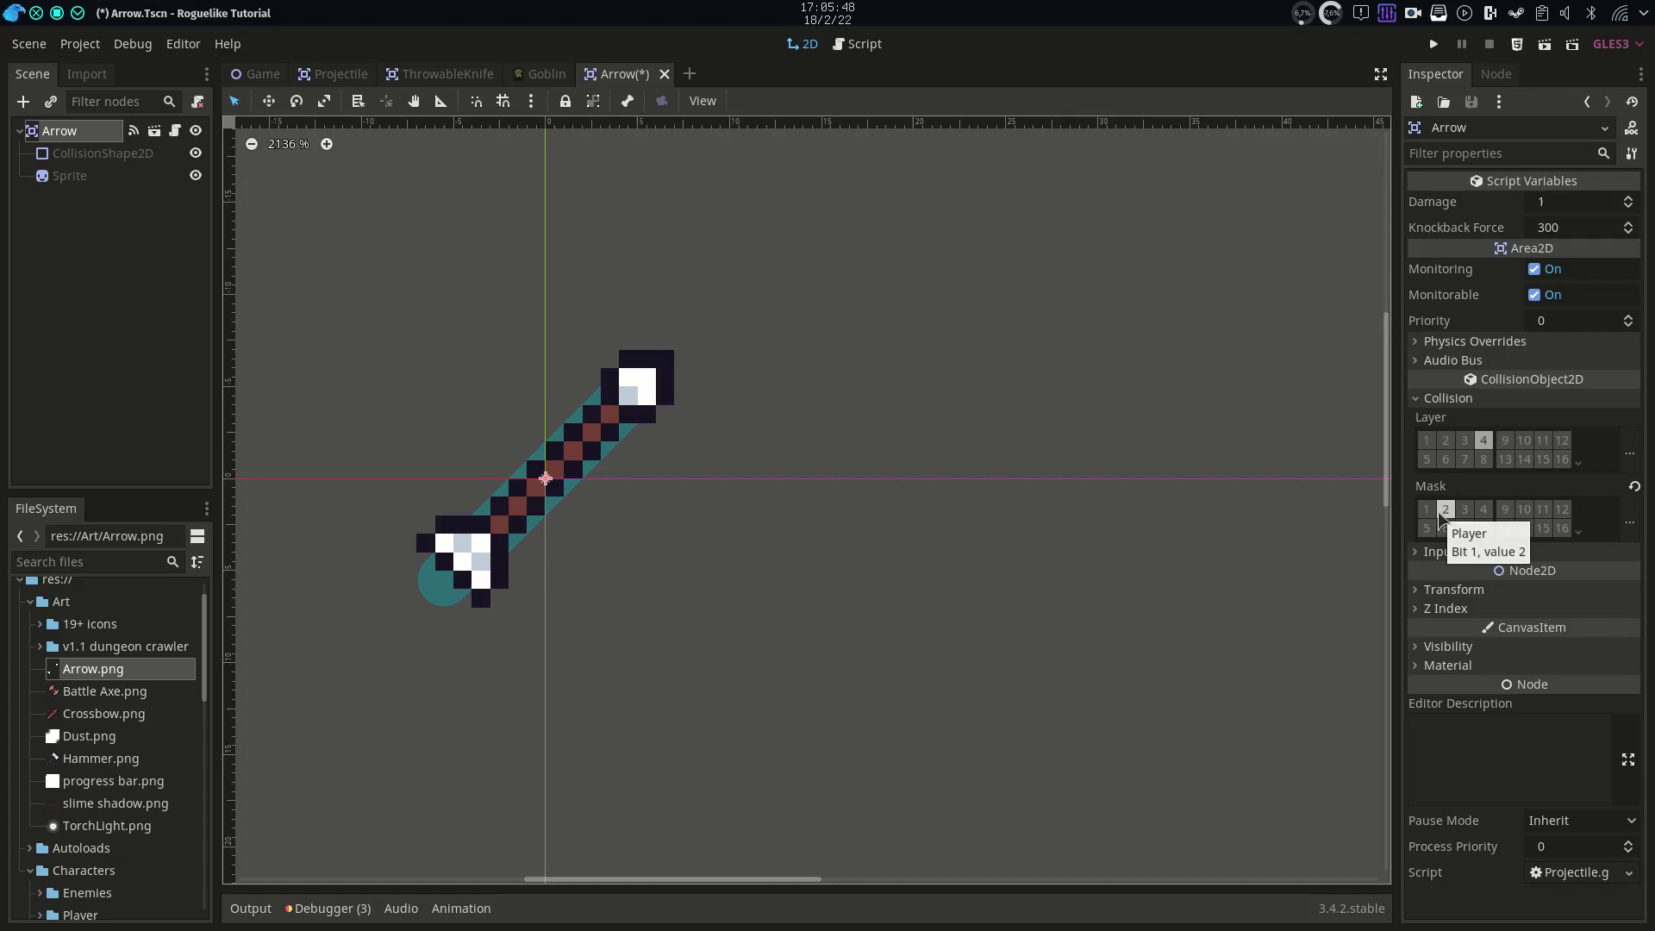
{"action": "key", "text": "ctrl+s"}
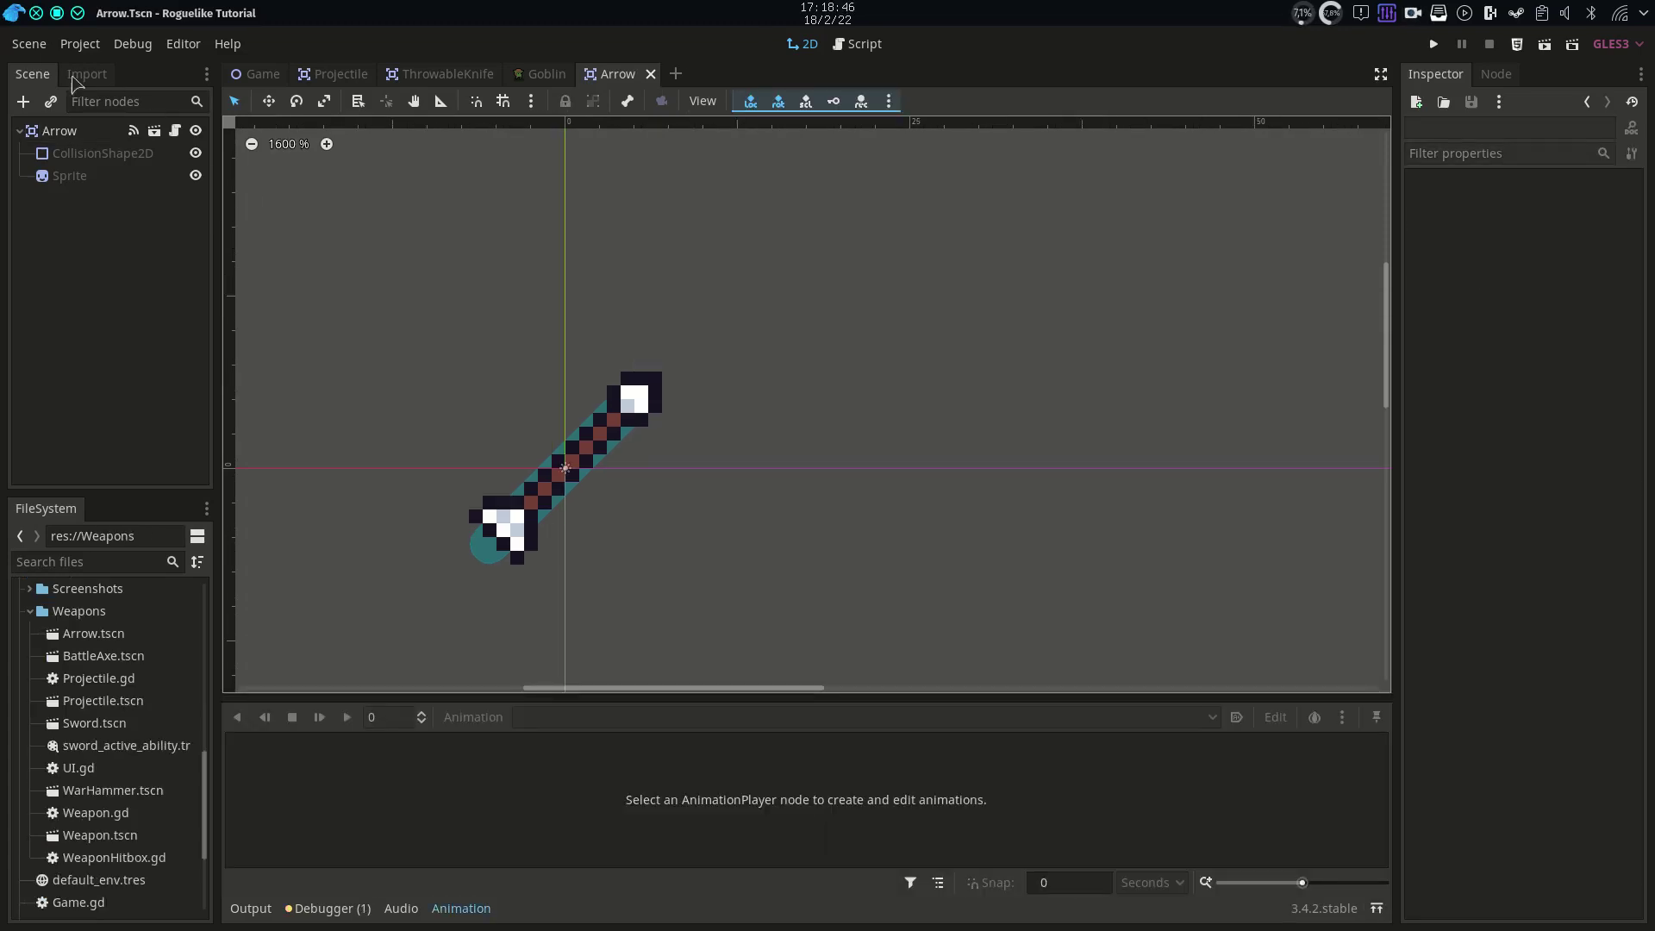
Create a Weapon.tscn-inherited scene with root Crossbow and start saving it
{"action": "left_click", "coordinate": [29, 43]}
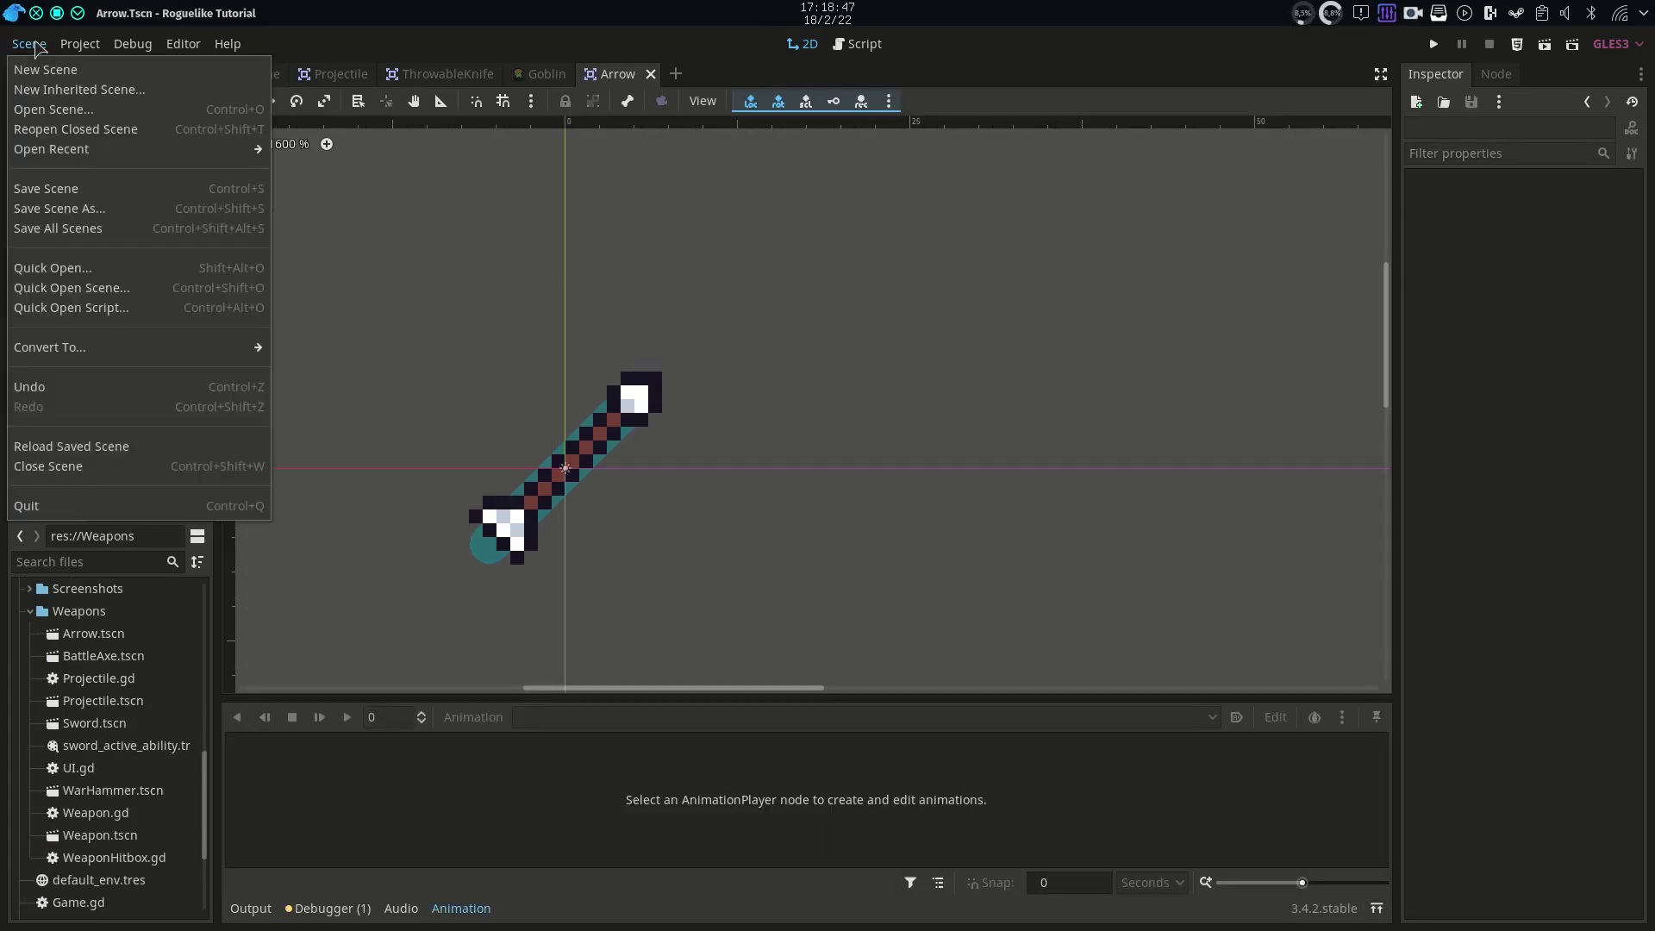
{"action": "left_click", "coordinate": [59, 85]}
{"action": "double_click", "coordinate": [802, 257]}
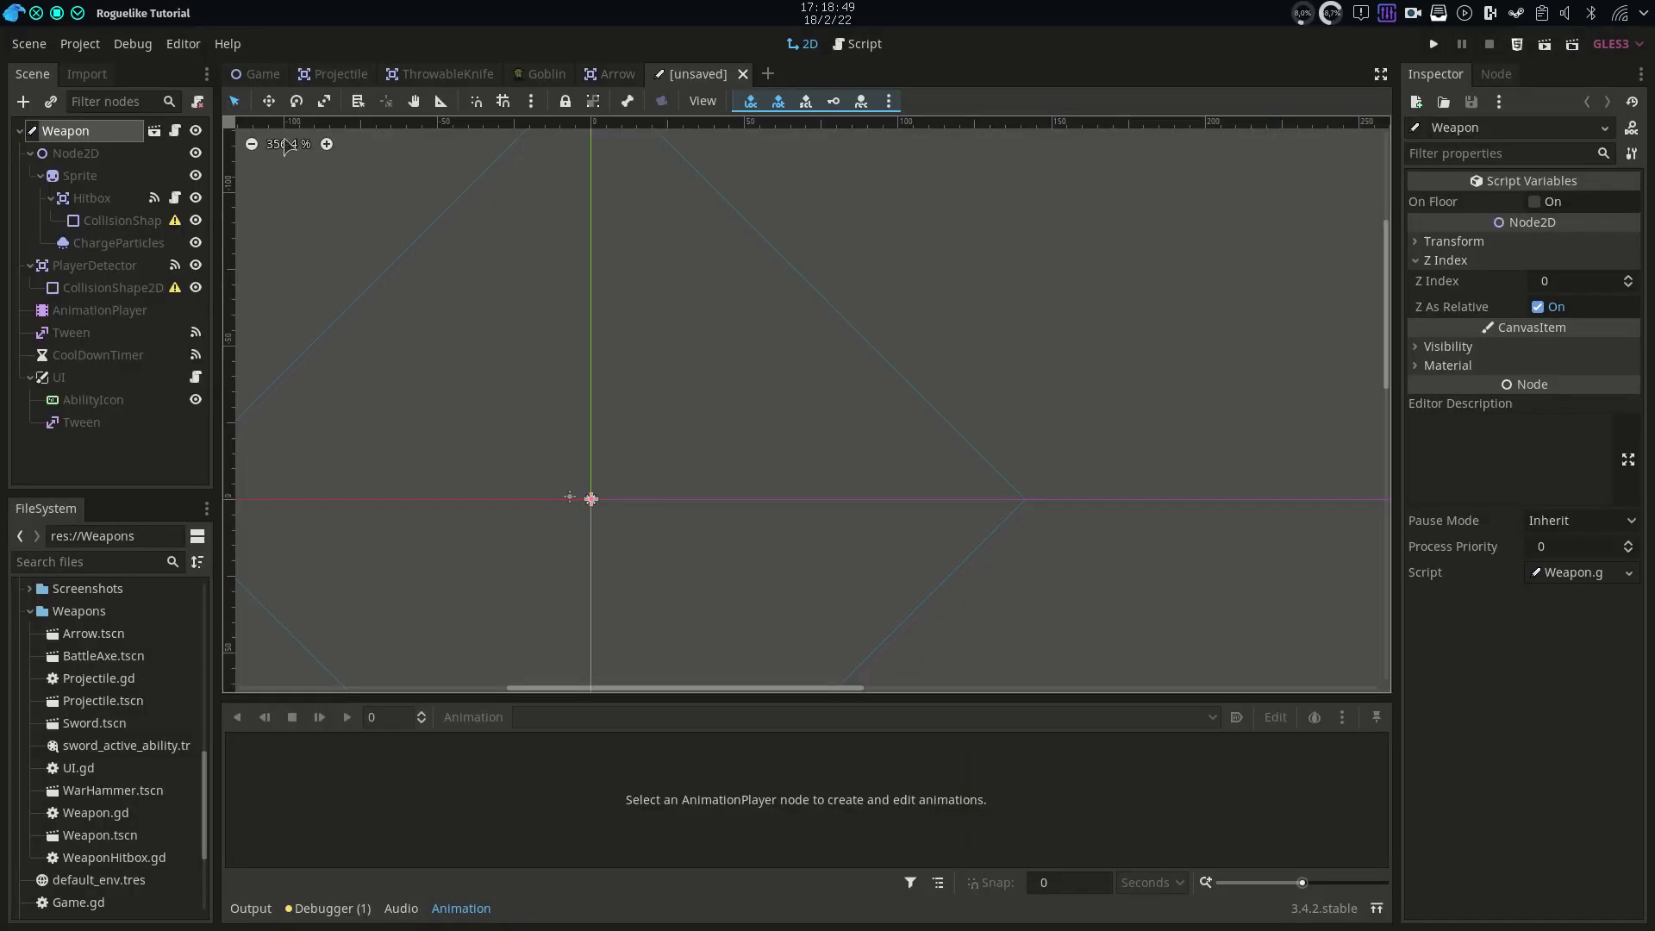
{"action": "double_click", "coordinate": [114, 131]}
{"action": "type", "text": "Crossbow"}
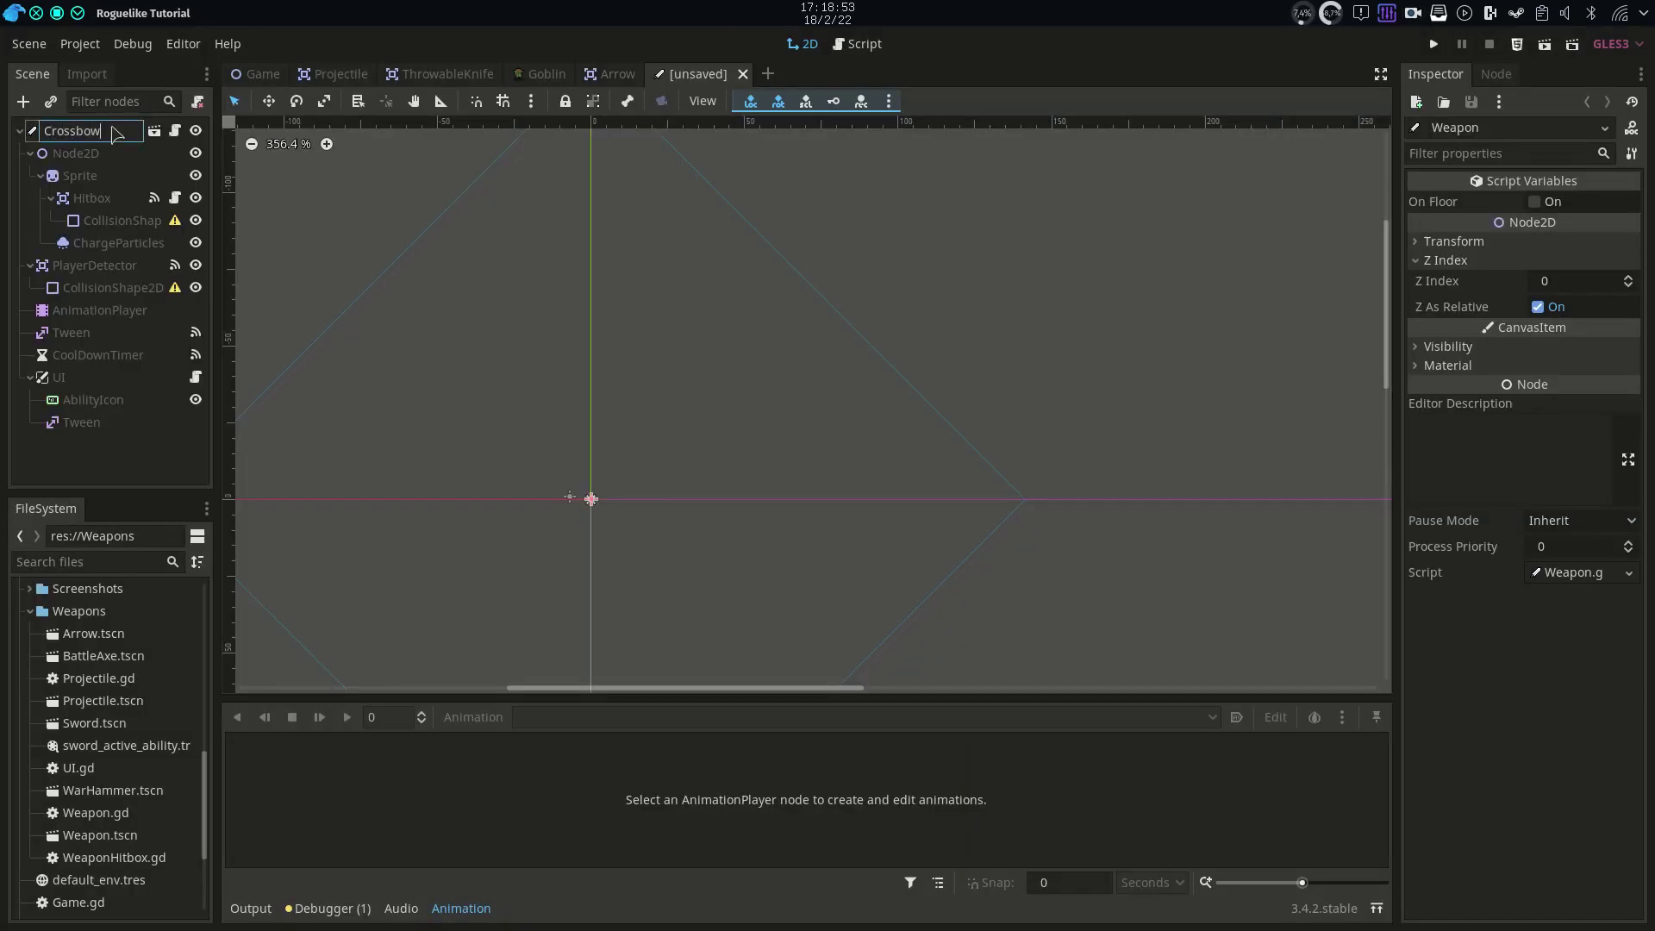
{"action": "key", "text": "Return"}
{"action": "key", "text": "ctrl+s"}
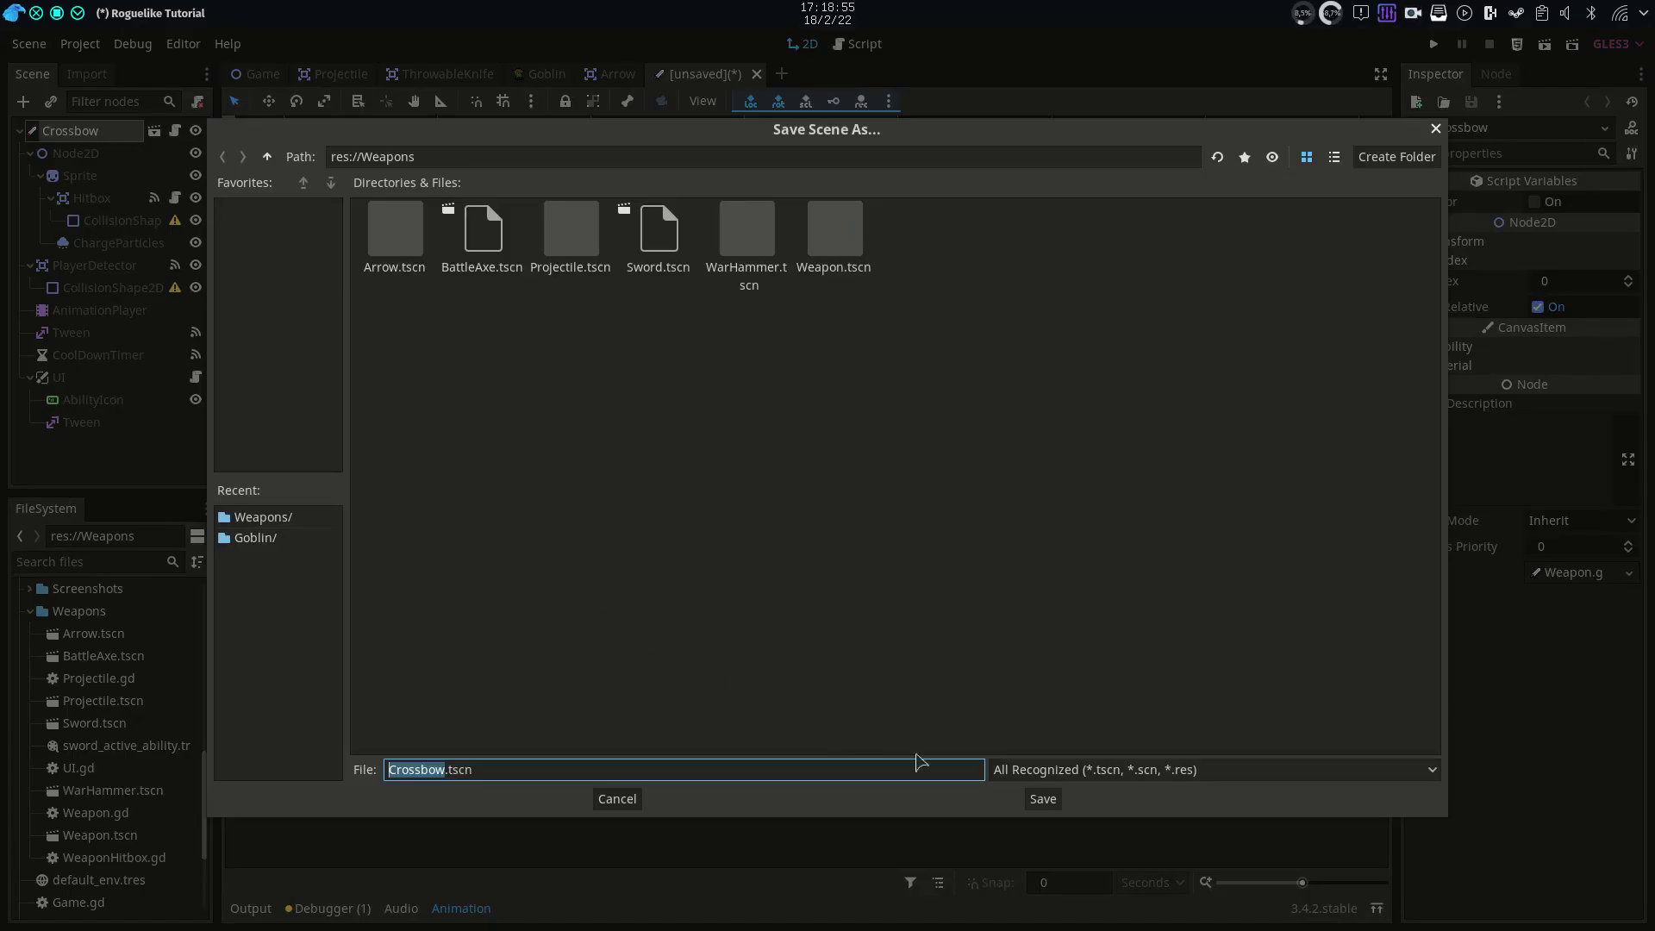
Save as Crossbow.tscn, give the sprite Crossbow.png, and set its position y to -3
{"action": "left_click", "coordinate": [1041, 797]}
{"action": "left_click", "coordinate": [81, 175]}
{"action": "scroll", "coordinate": [103, 725], "scroll_direction": "up", "scroll_amount": 5}
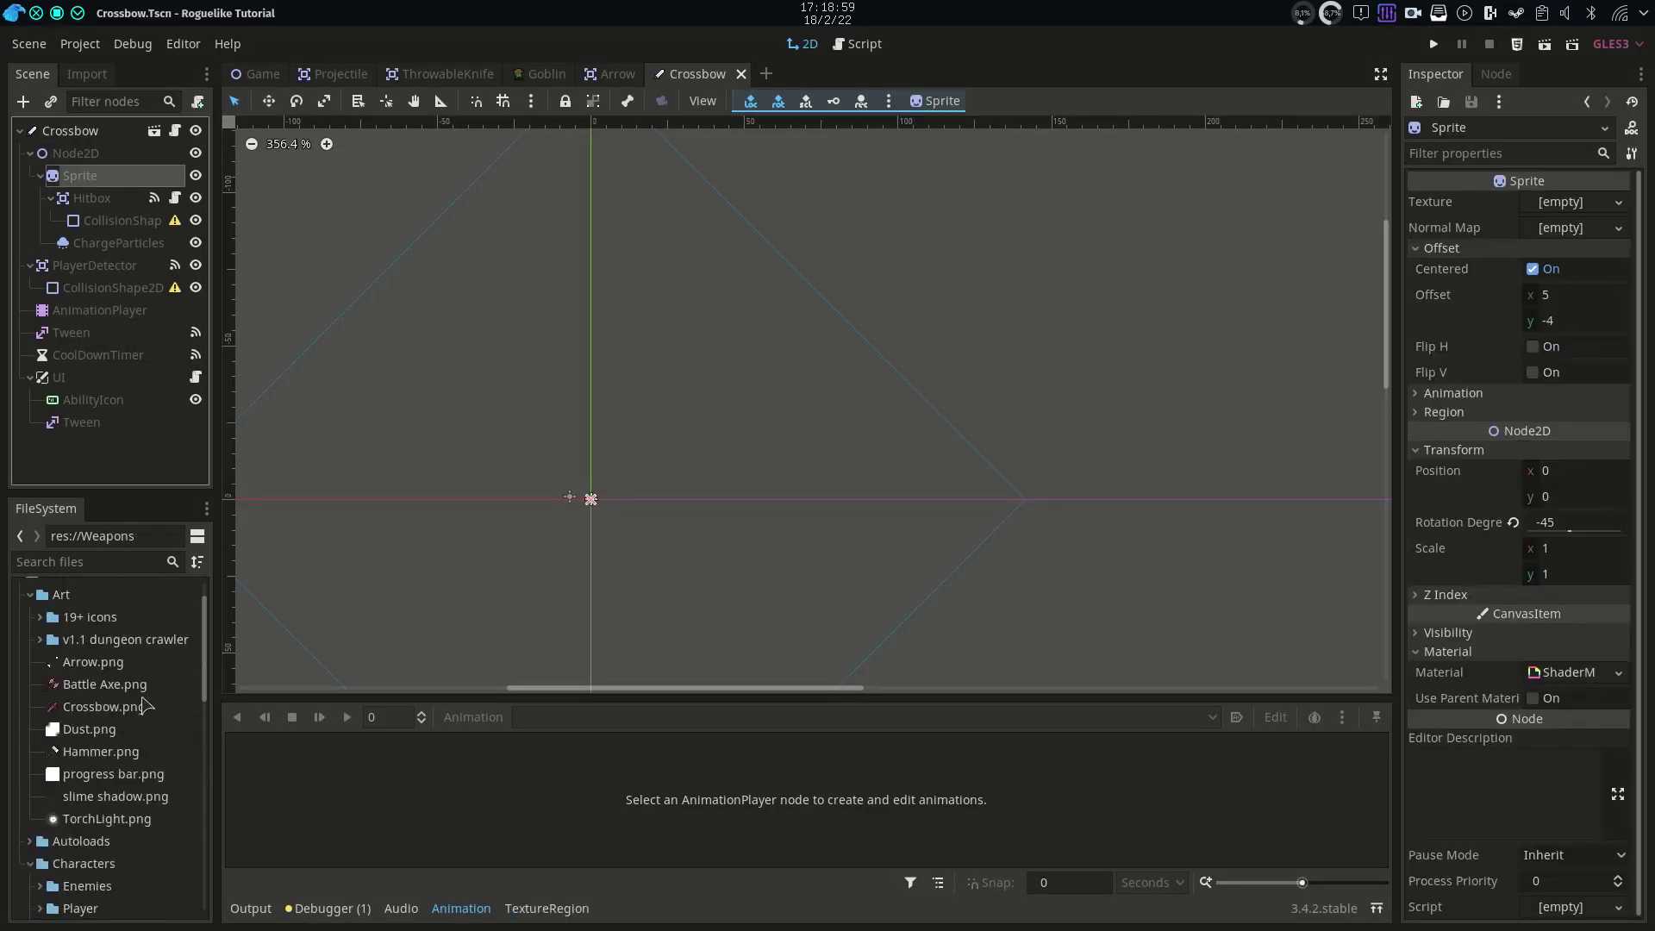
{"action": "left_click_drag", "start_coordinate": [105, 706], "coordinate": [1572, 218]}
{"action": "scroll", "coordinate": [584, 473], "scroll_direction": "up", "scroll_amount": 4}
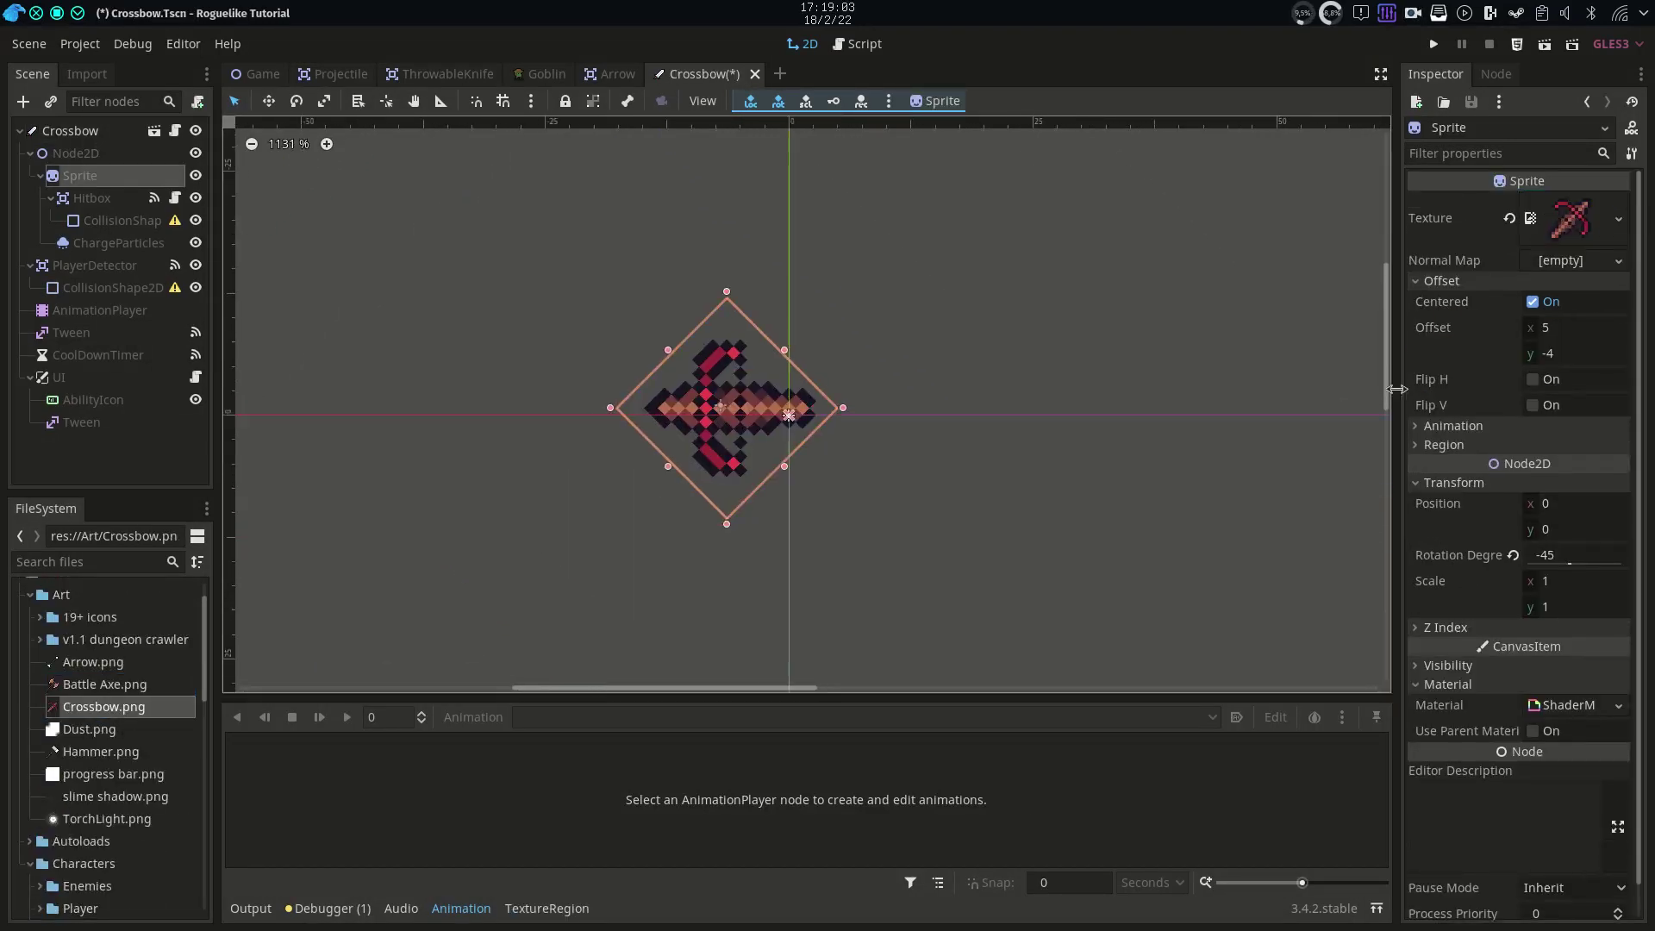
{"action": "left_click", "coordinate": [1551, 530]}
{"action": "type", "text": "-2"}
{"action": "key", "text": "Return"}
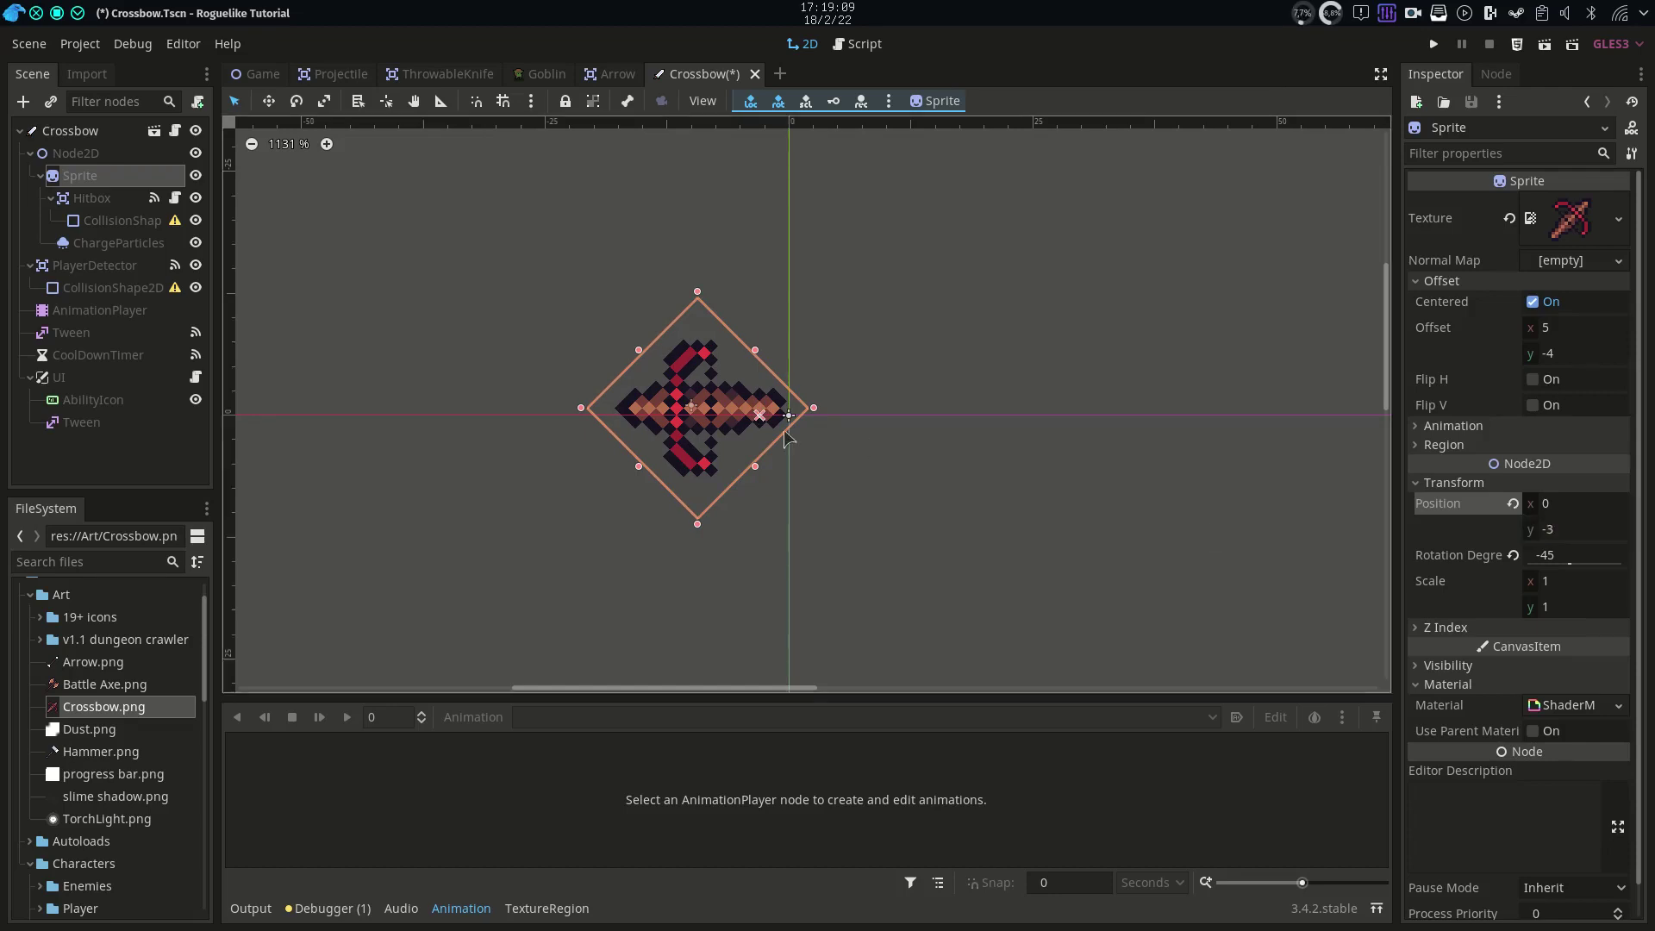
{"action": "left_click", "coordinate": [117, 287]}
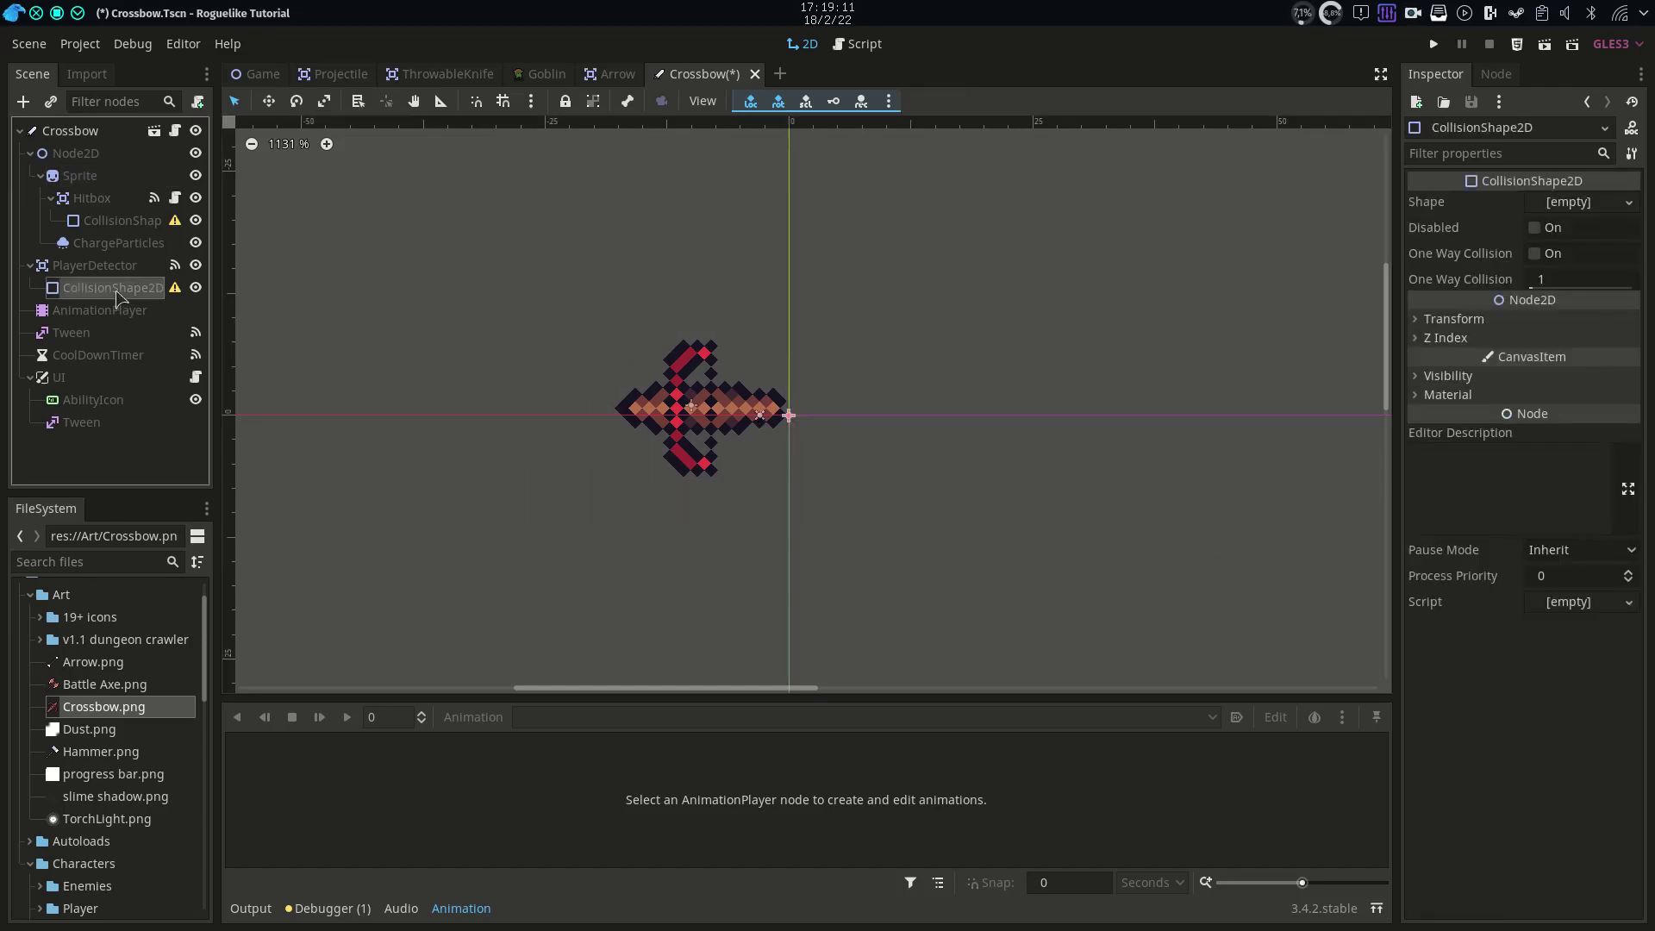
Give the PlayerDetector a new CapsuleShape2D rotated 90 degrees
{"action": "left_click", "coordinate": [1604, 207]}
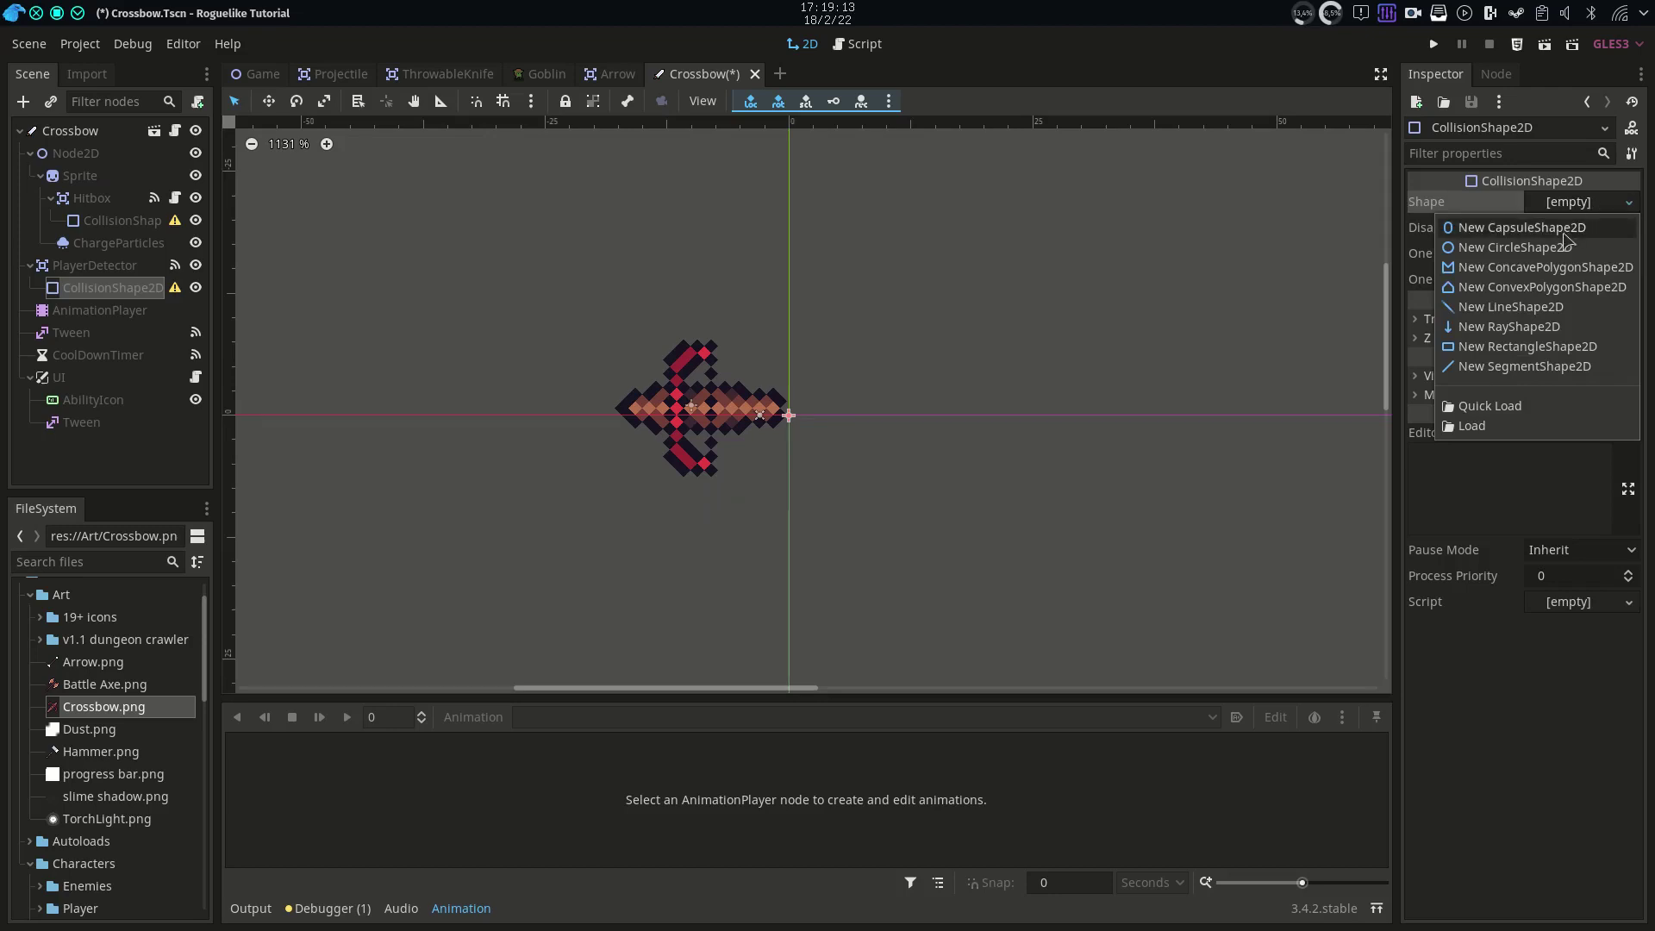
{"action": "left_click", "coordinate": [1522, 228]}
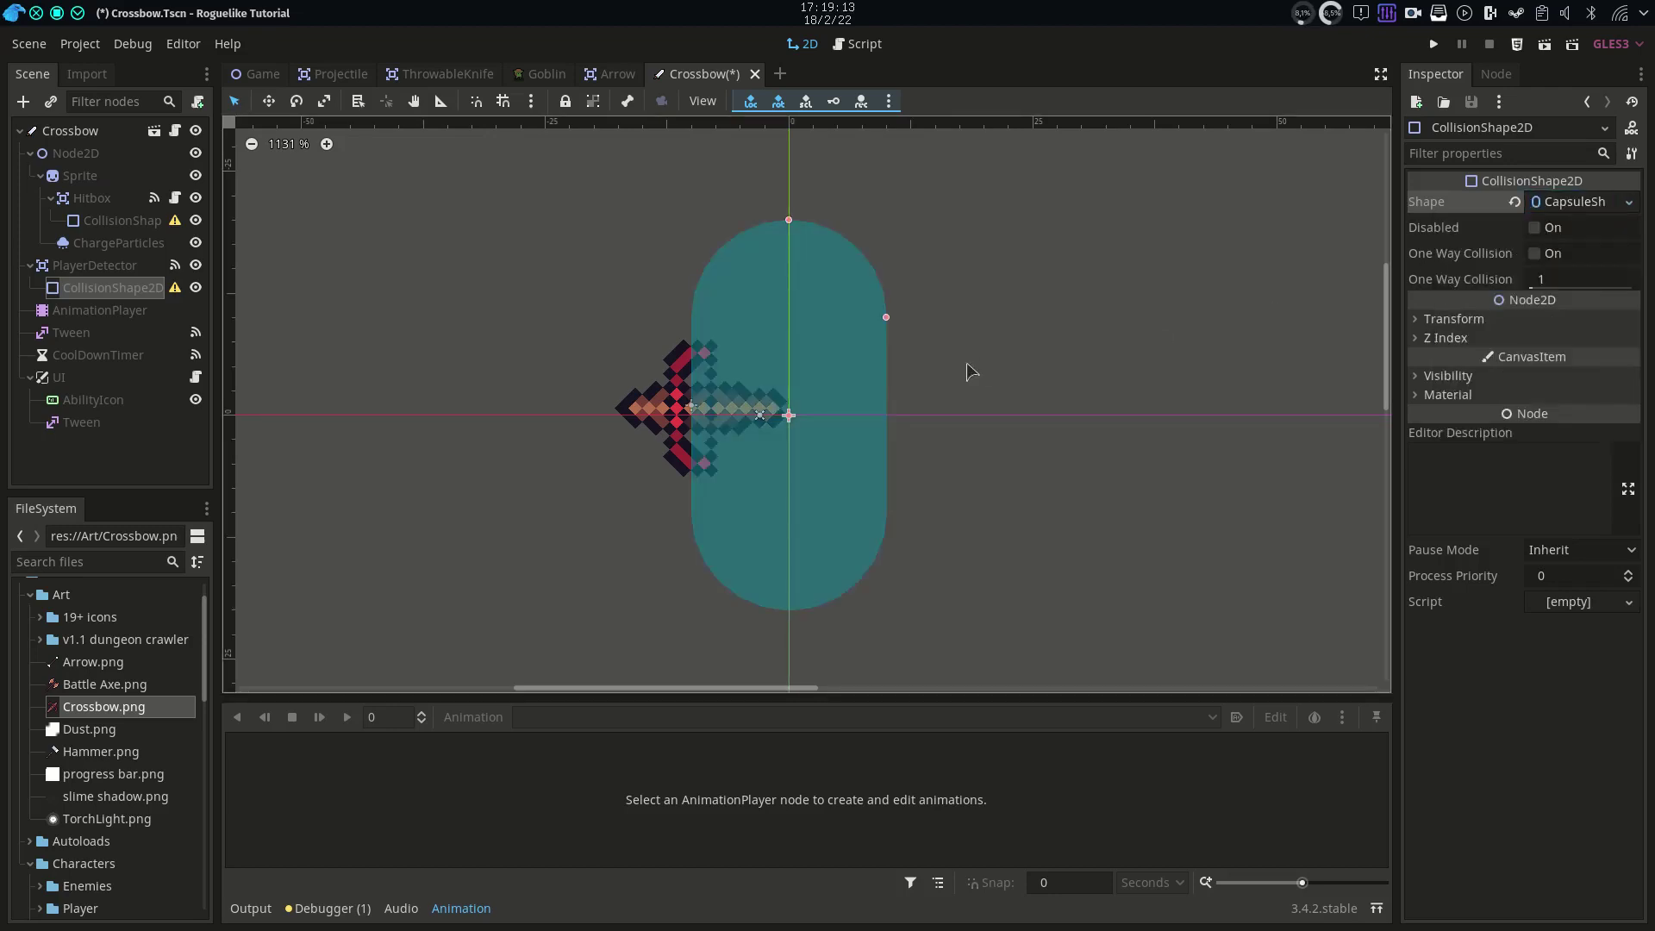
{"action": "left_click", "coordinate": [1471, 324]}
{"action": "left_click", "coordinate": [1565, 395]}
{"action": "type", "text": "90"}
{"action": "key", "text": "Return"}
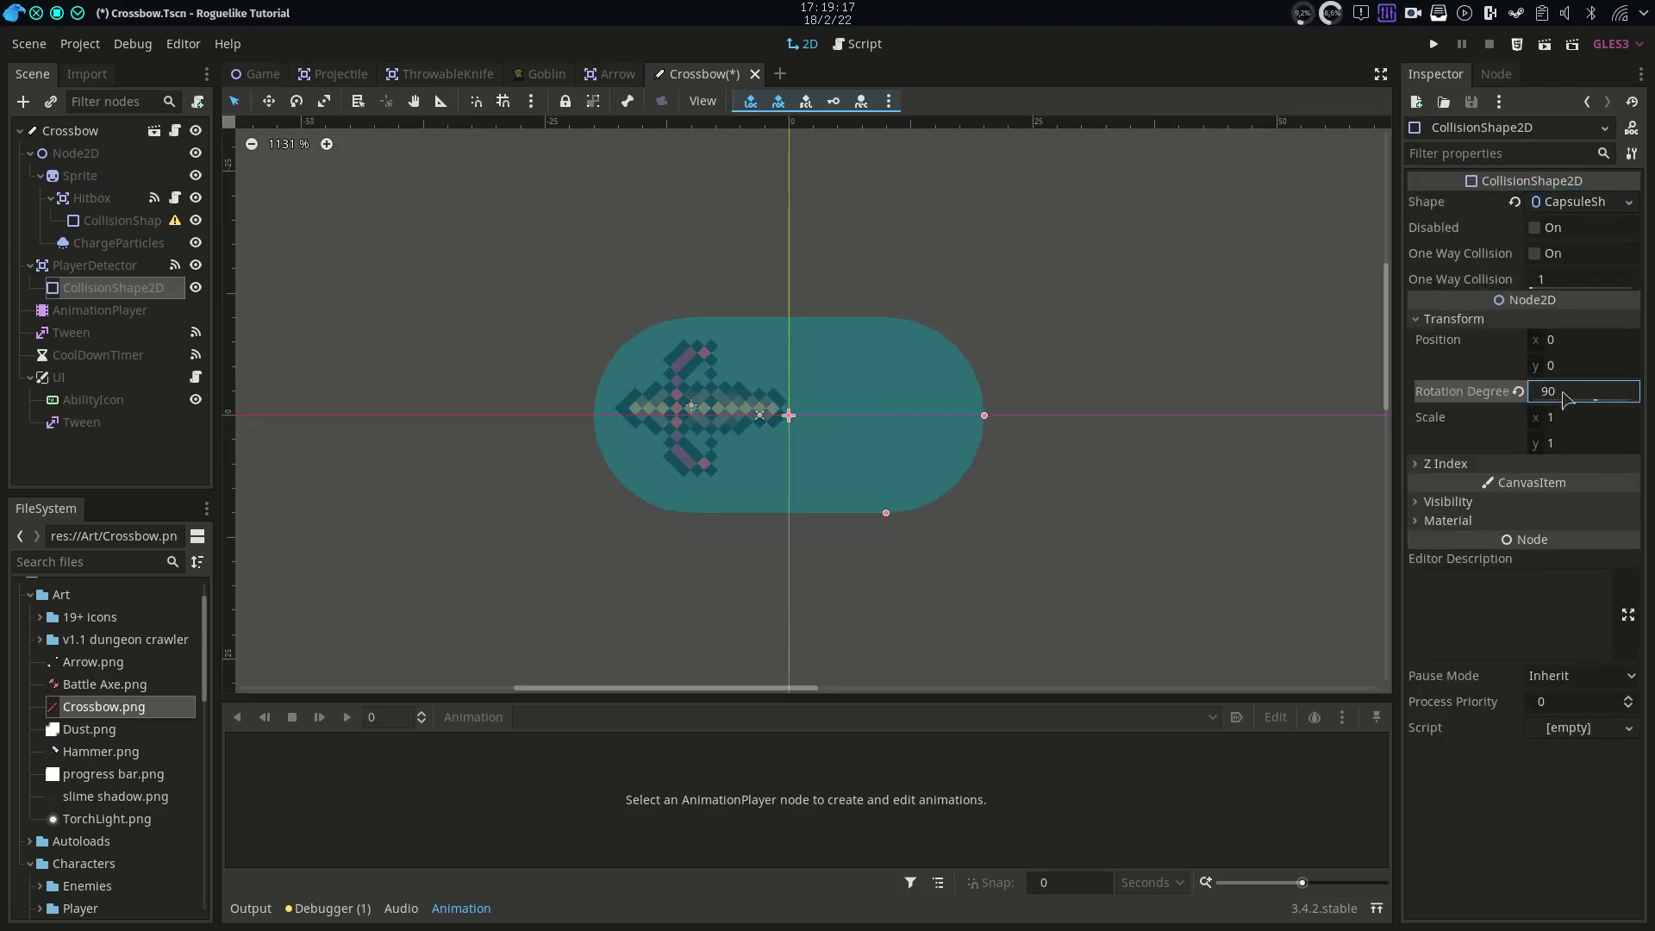
Shrink the detector capsule around the crossbow and save the Crossbow scene
{"action": "mouse_move", "coordinate": [984, 416]}
{"action": "left_mouse_down"}
{"action": "mouse_move", "coordinate": [844, 465]}
{"action": "mouse_move", "coordinate": [866, 416]}
{"action": "mouse_move", "coordinate": [887, 417]}
{"action": "mouse_move", "coordinate": [790, 415]}
{"action": "left_mouse_up"}
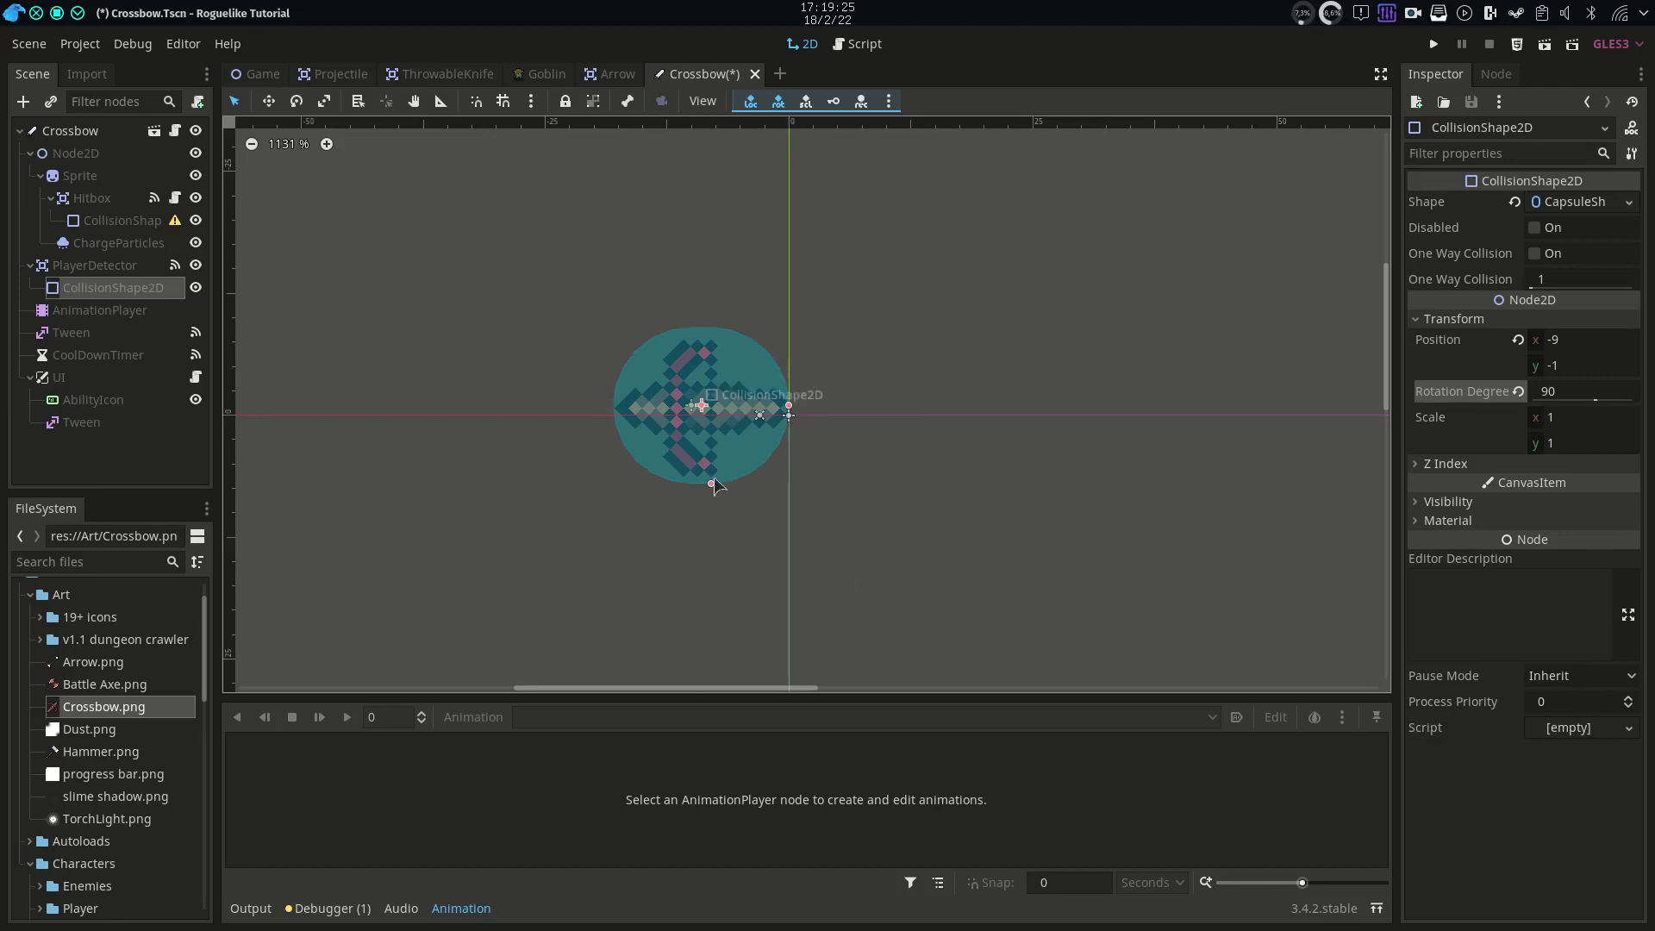
{"action": "left_click_drag", "start_coordinate": [713, 484], "coordinate": [713, 473]}
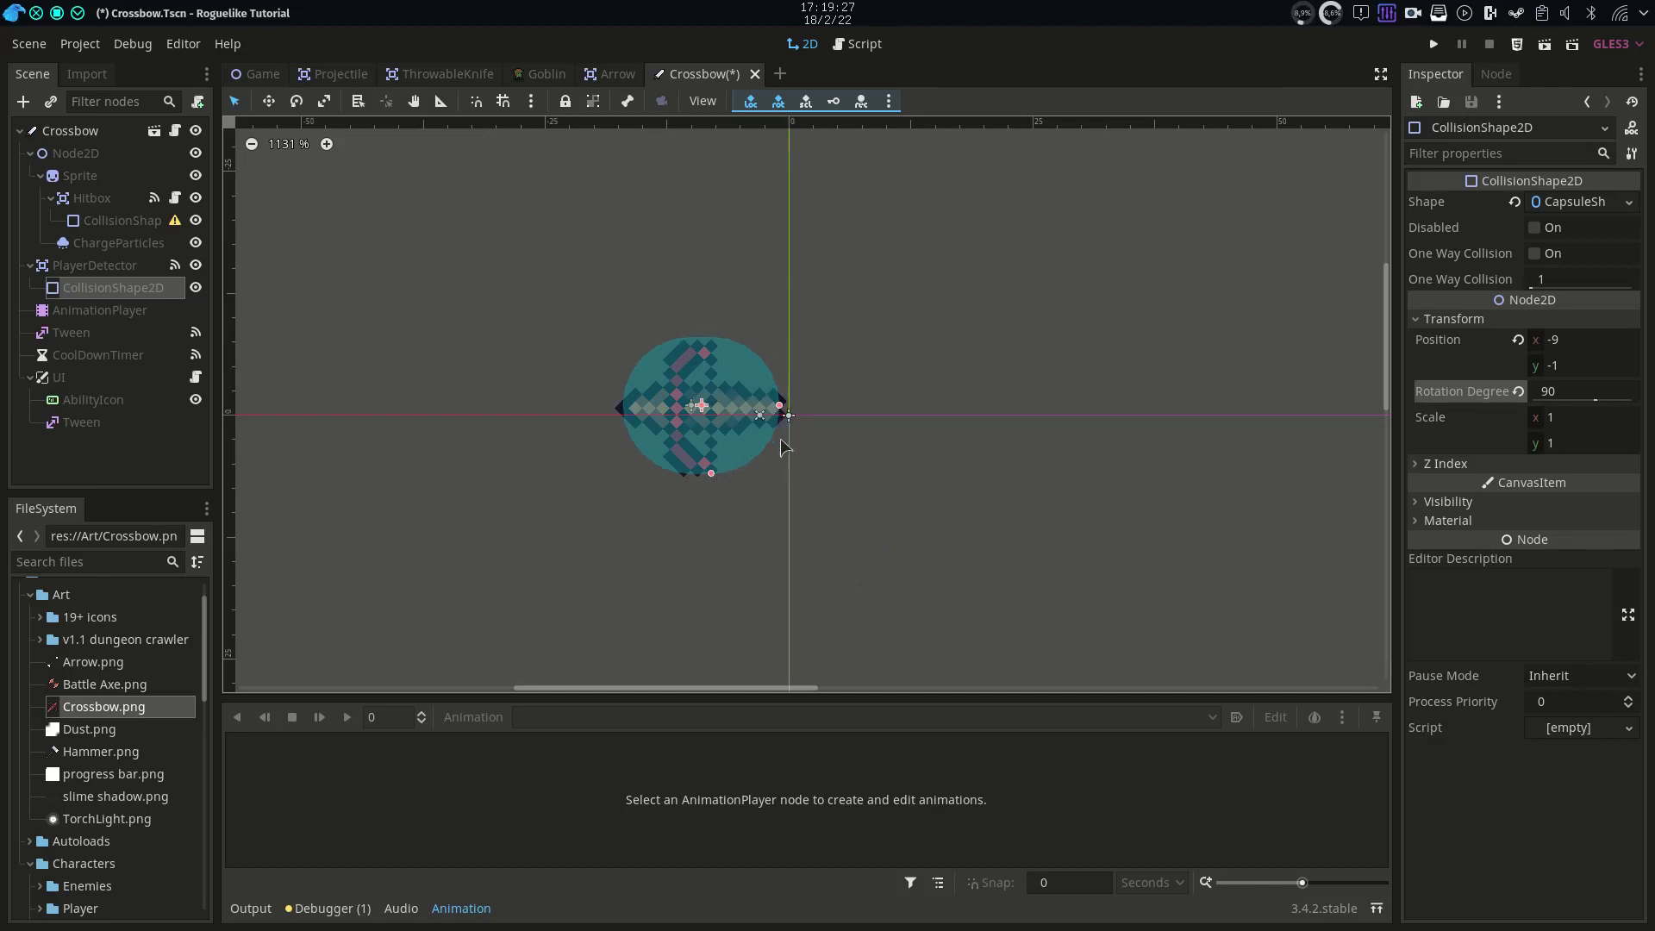
{"action": "key", "text": "ctrl+s"}
Add 'export var rotation_offset: int = 0' as line 7 of Weapon.gd
{"action": "left_click", "coordinate": [175, 132]}
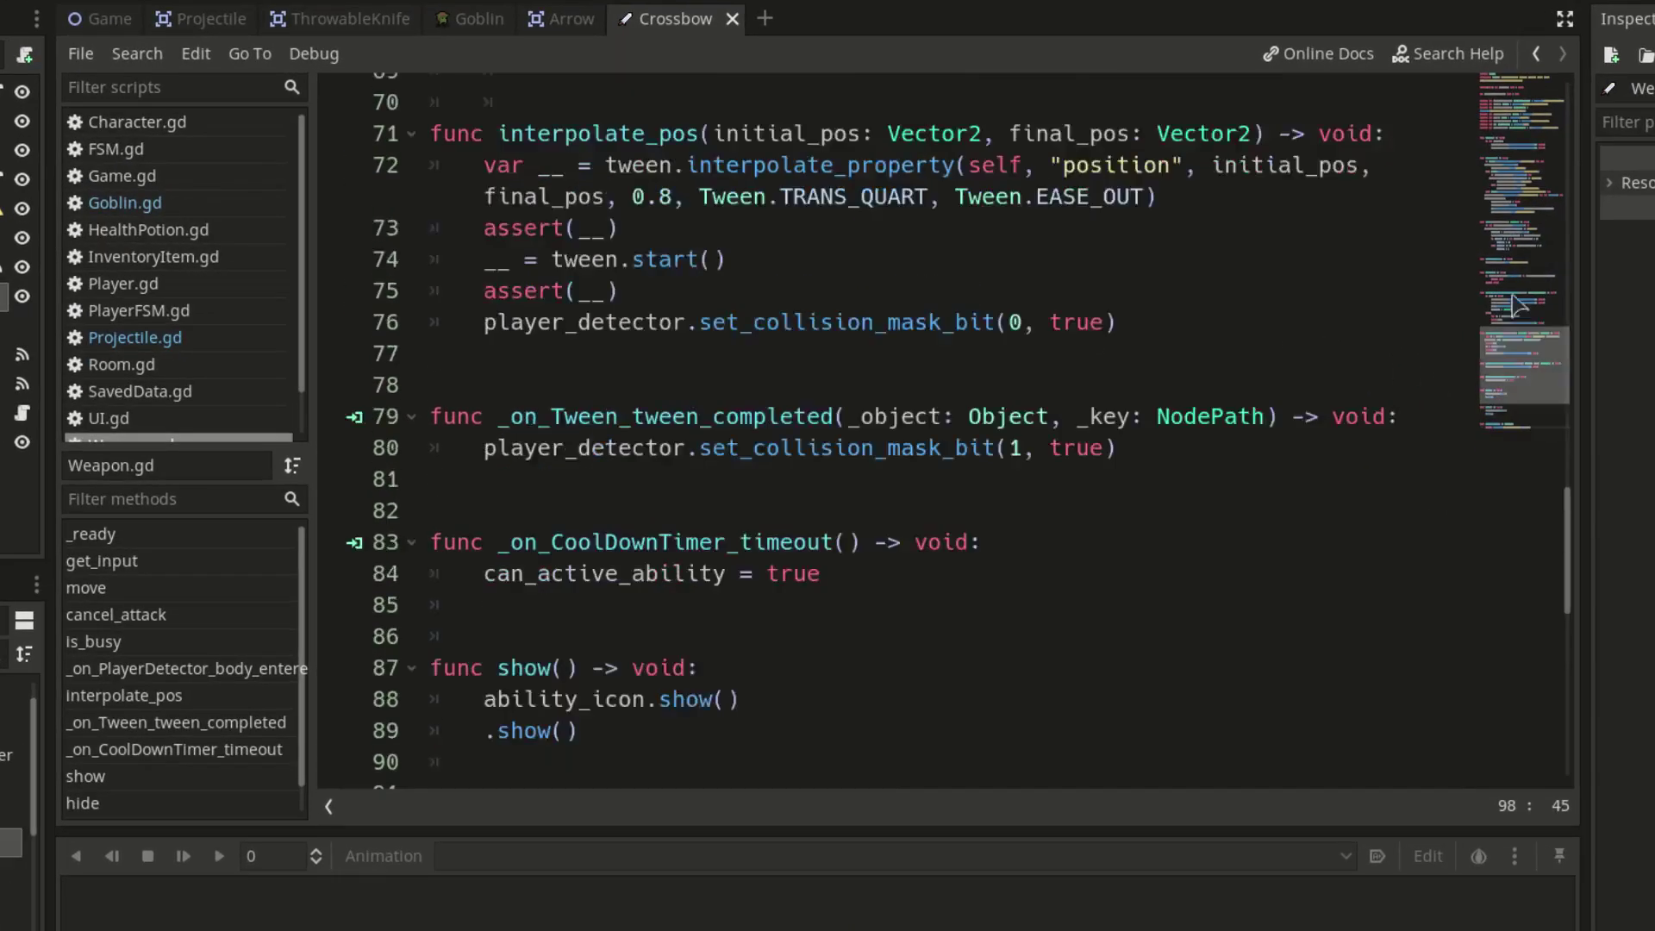
{"action": "left_click_drag", "start_coordinate": [1521, 395], "coordinate": [1521, 90]}
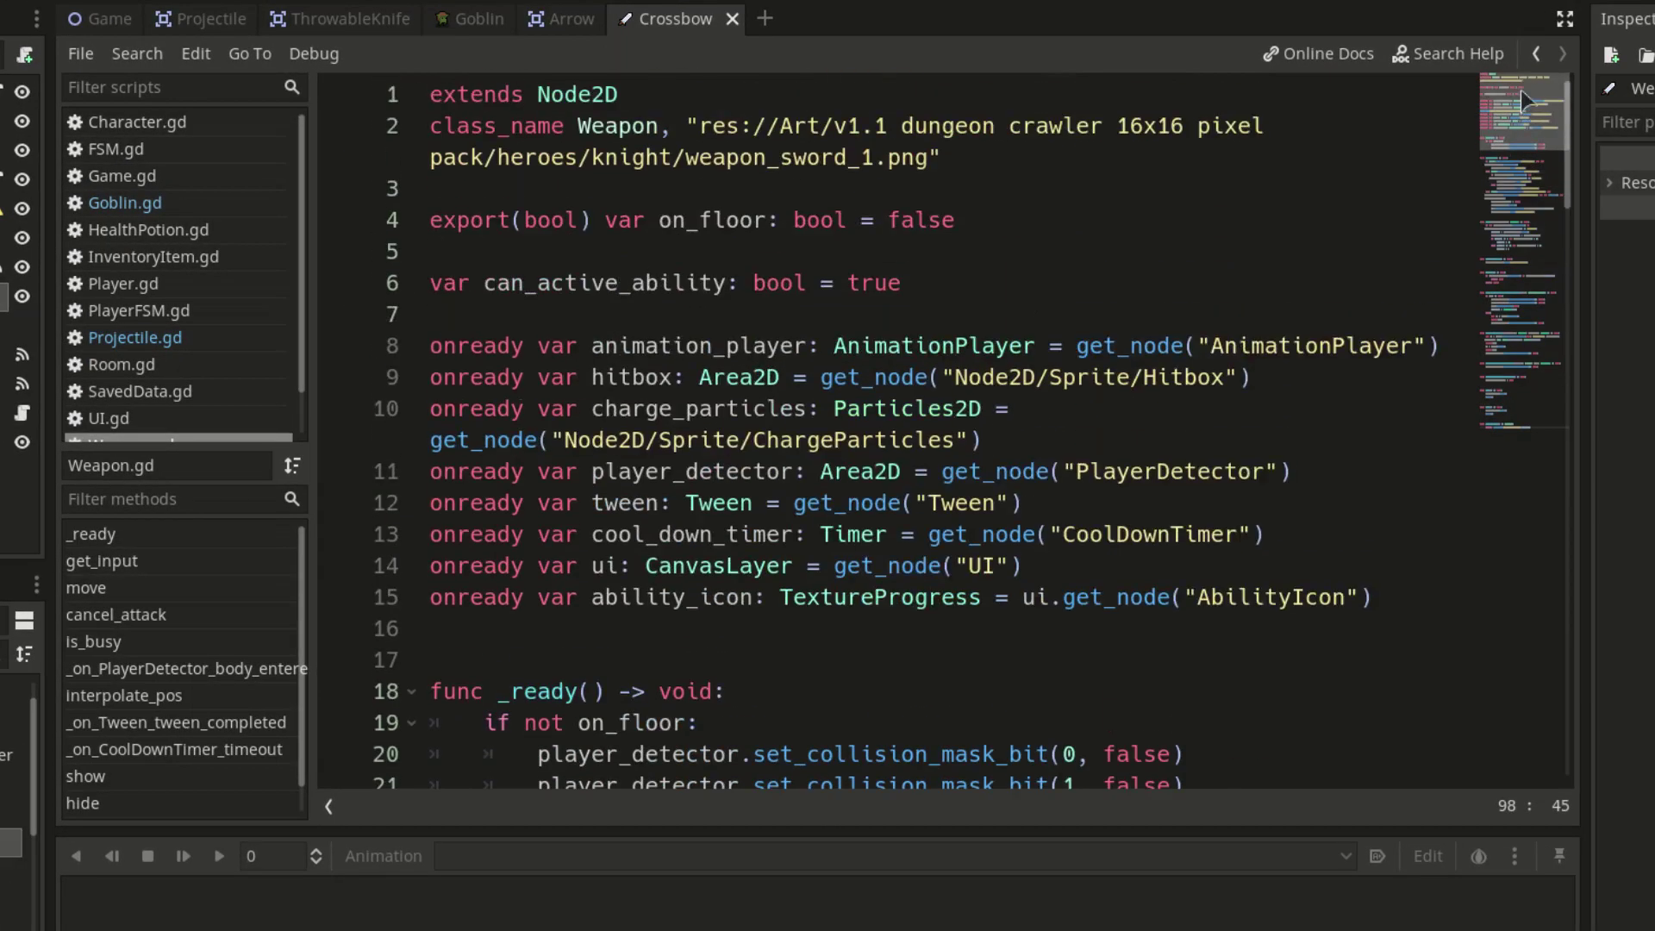
{"action": "left_click", "coordinate": [1009, 210]}
{"action": "key", "text": "Return"}
{"action": "key", "text": "Return"}
{"action": "type", "text": "export "}
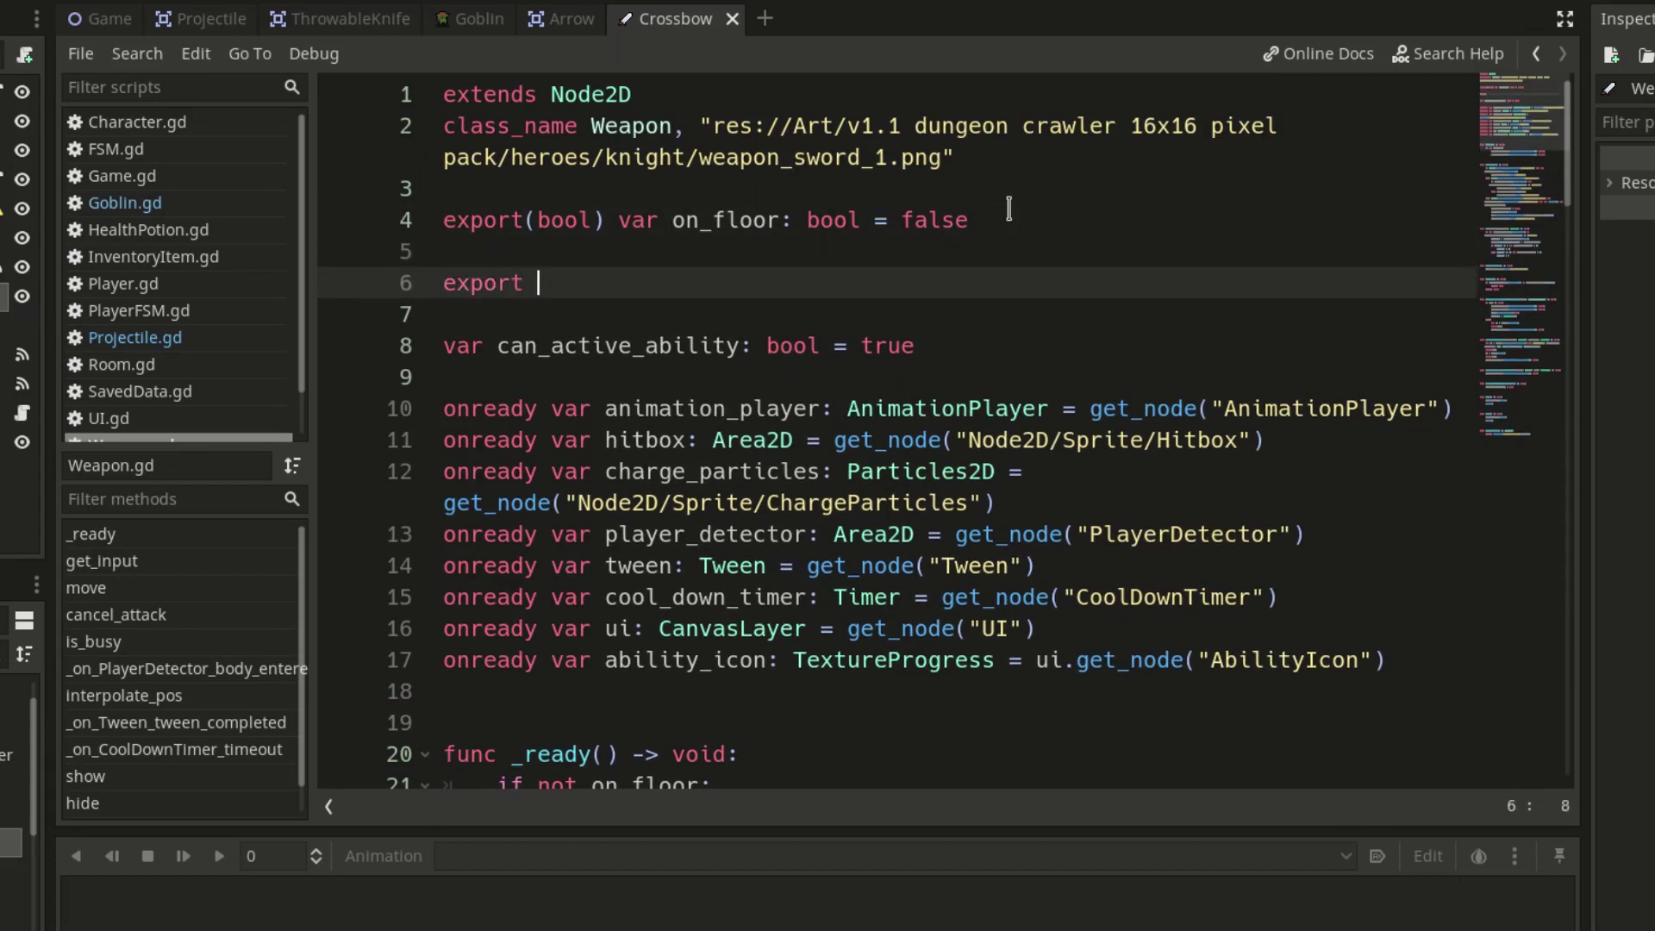
{"action": "type", "text": "c"}
{"action": "key", "text": "BackSpace"}
{"action": "type", "text": "var "}
{"action": "type", "text": "ranged_wea"}
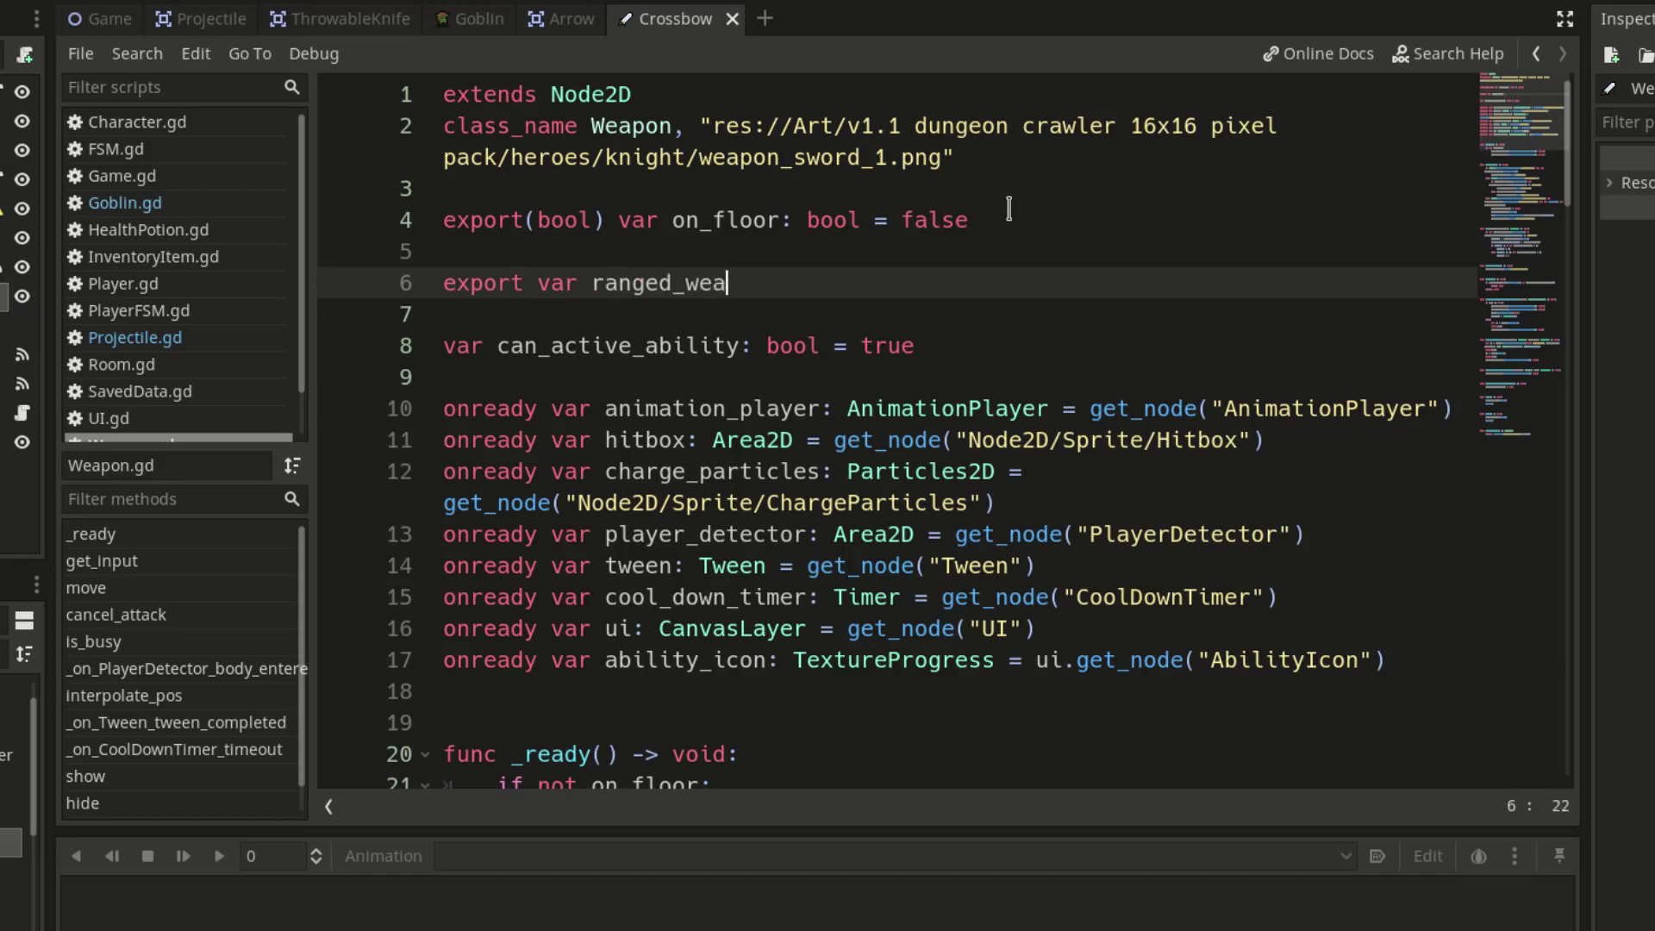
{"action": "type", "text": "pon: boo"}
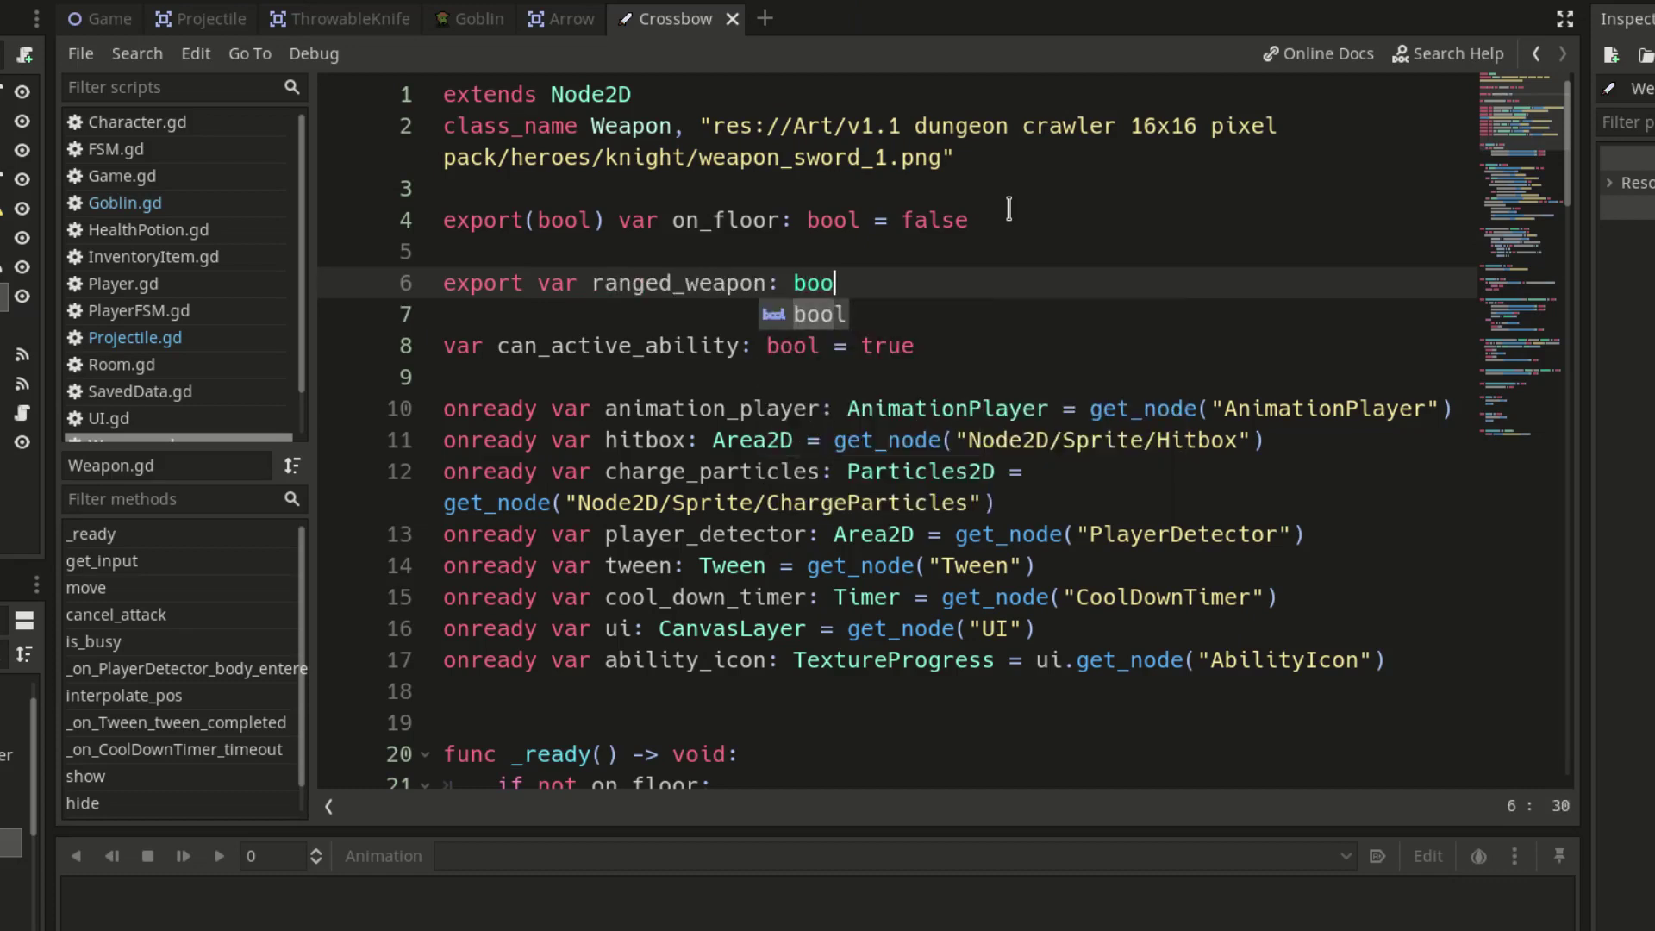
{"action": "type", "text": "l = fal"}
{"action": "key", "text": "Return"}
{"action": "key", "text": "Return"}
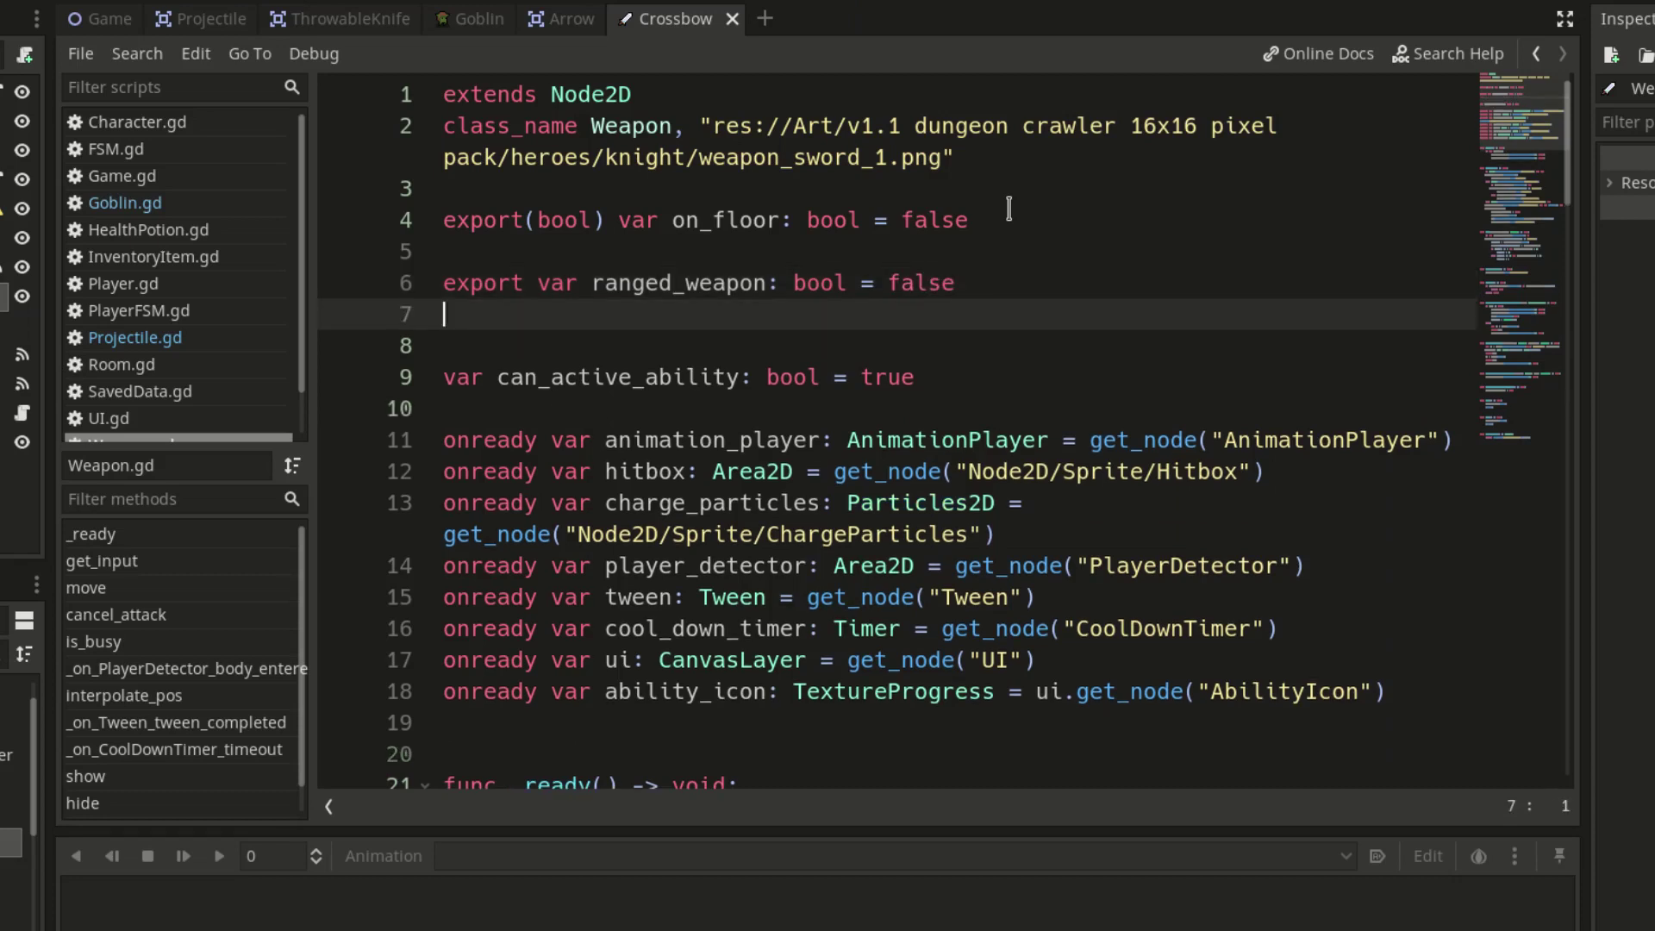
{"action": "type", "text": "export v"}
{"action": "type", "text": "ar "}
{"action": "type", "text": "rotat"}
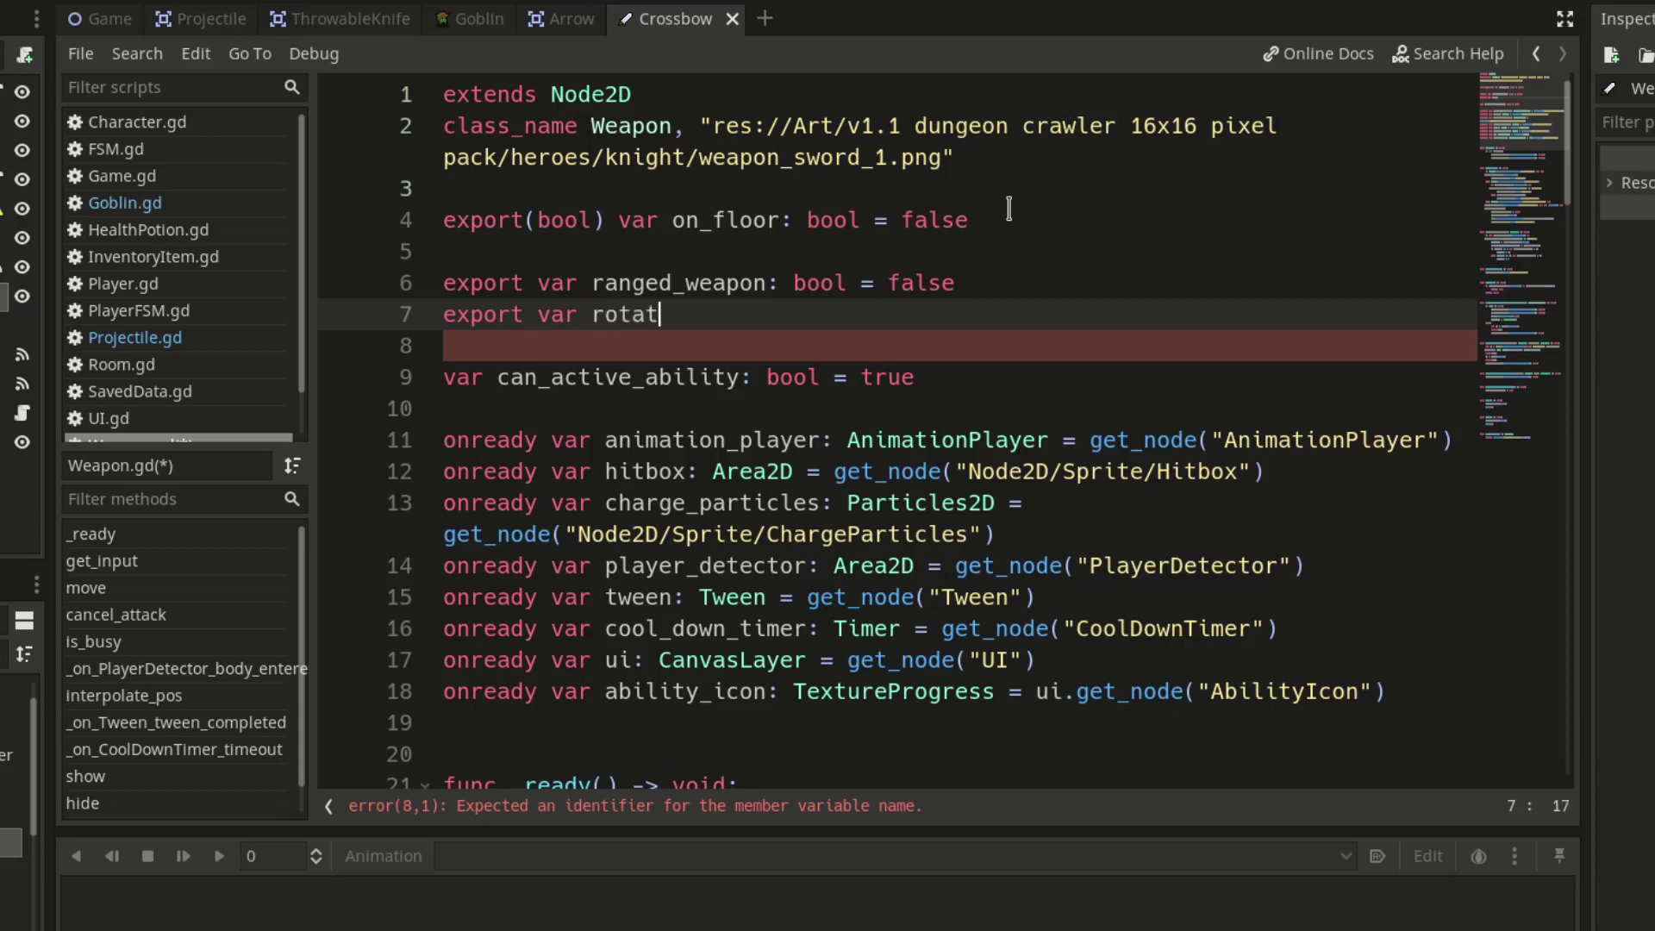
{"action": "type", "text": "ion_o"}
{"action": "type", "text": "ffset: int"}
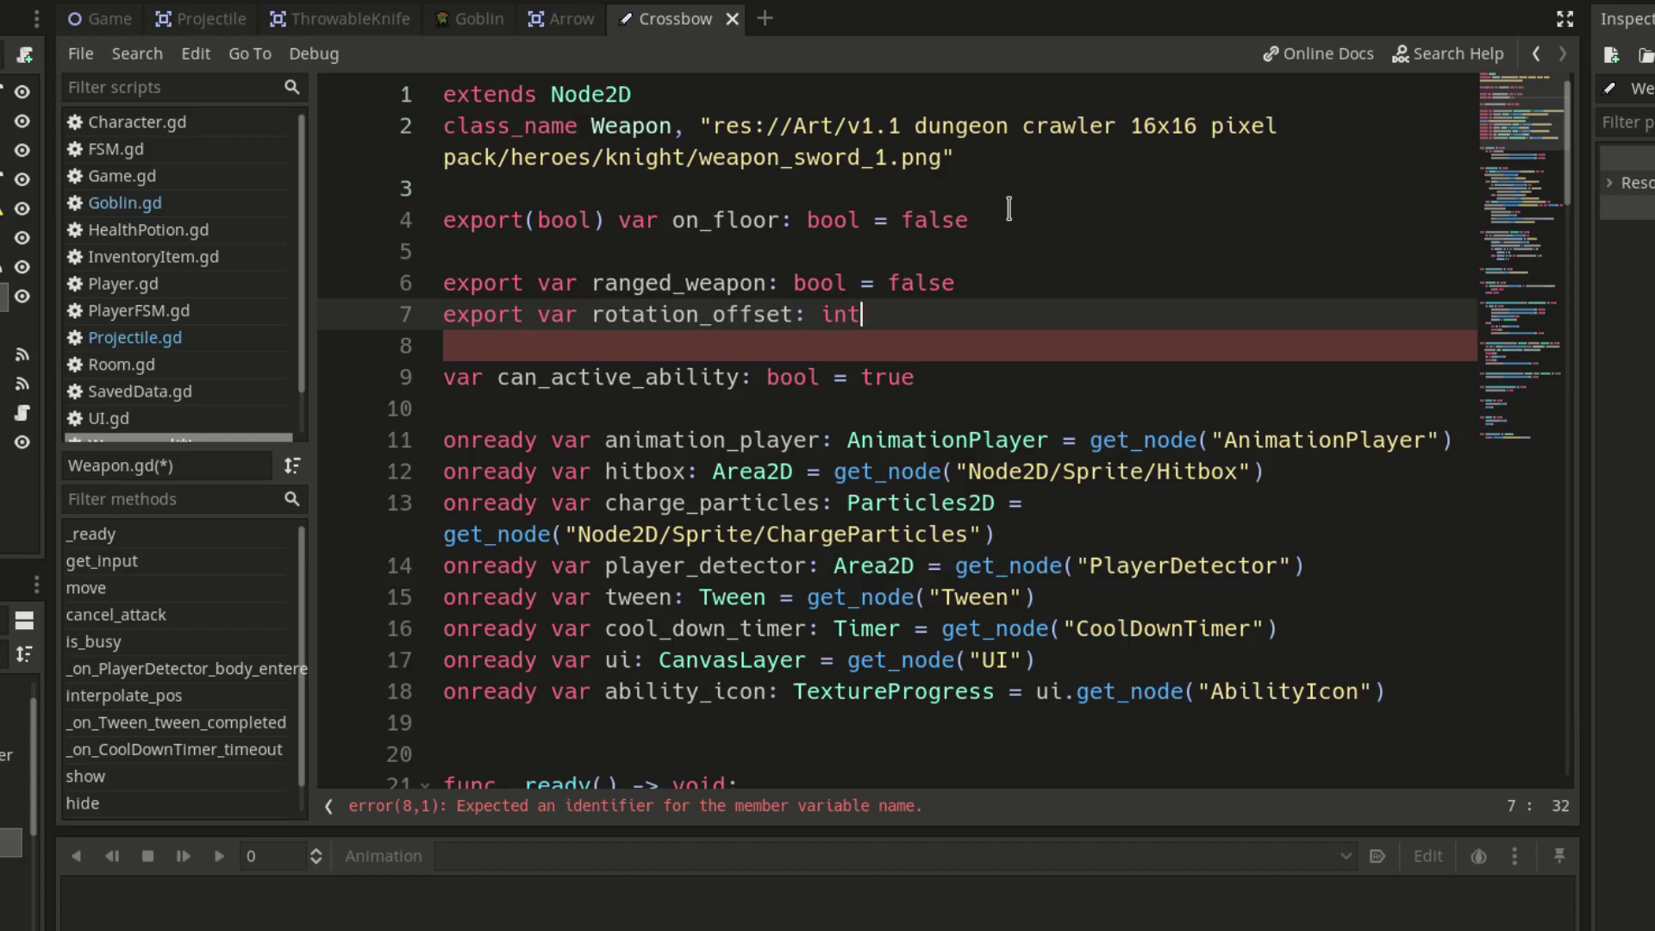
{"action": "type", "text": " = 0"}
{"action": "scroll", "coordinate": [776, 313], "scroll_direction": "down", "scroll_amount": 4}
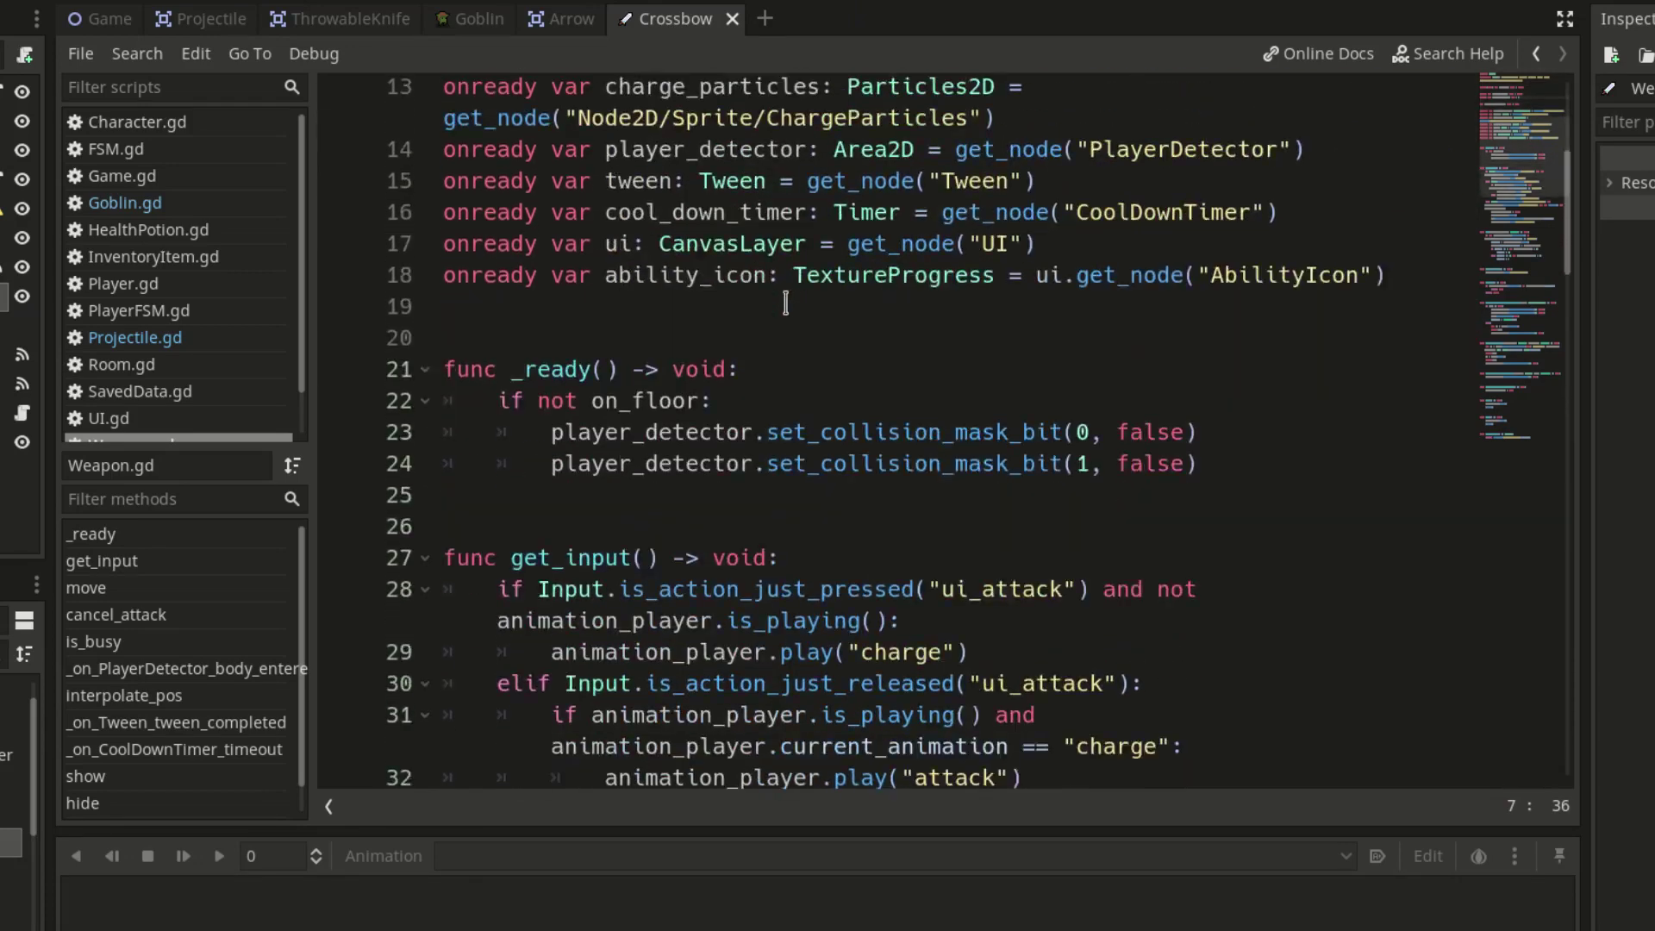
{"action": "scroll", "coordinate": [776, 312], "scroll_direction": "down", "scroll_amount": 4}
{"action": "scroll", "coordinate": [776, 313], "scroll_direction": "down", "scroll_amount": 3}
{"action": "scroll", "coordinate": [776, 313], "scroll_direction": "down", "scroll_amount": 3}
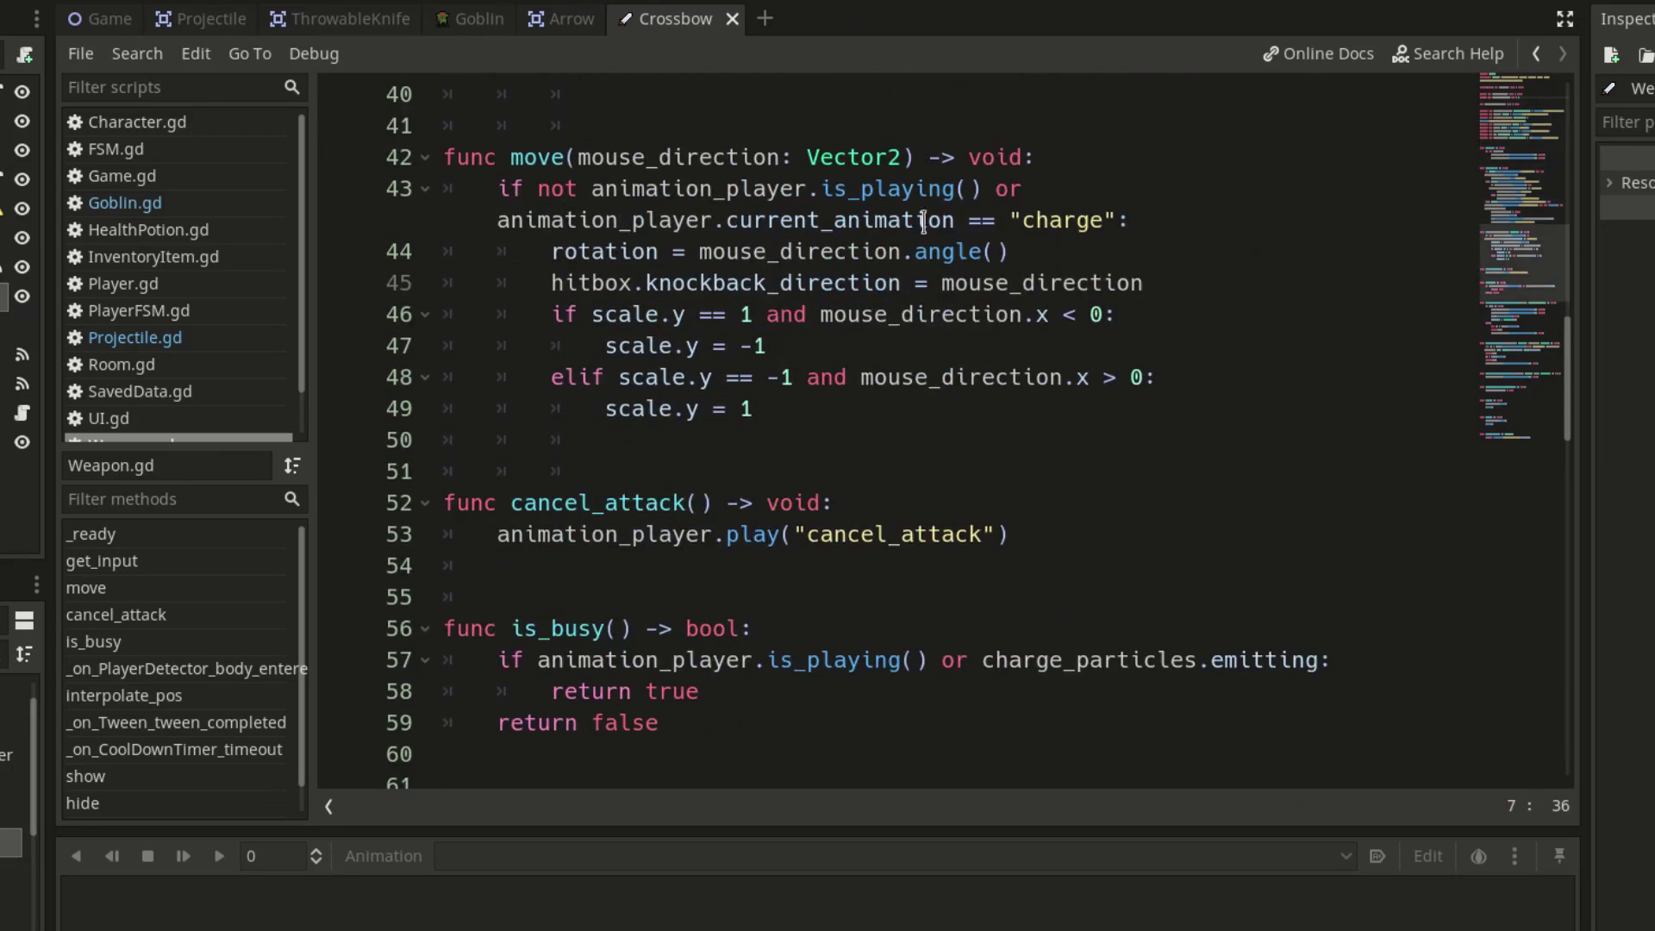
Add an if ranged_weapon branch setting rotation_degrees to the mouse angle plus rotation_offset
{"action": "left_click", "coordinate": [1077, 153]}
{"action": "key", "text": "Return"}
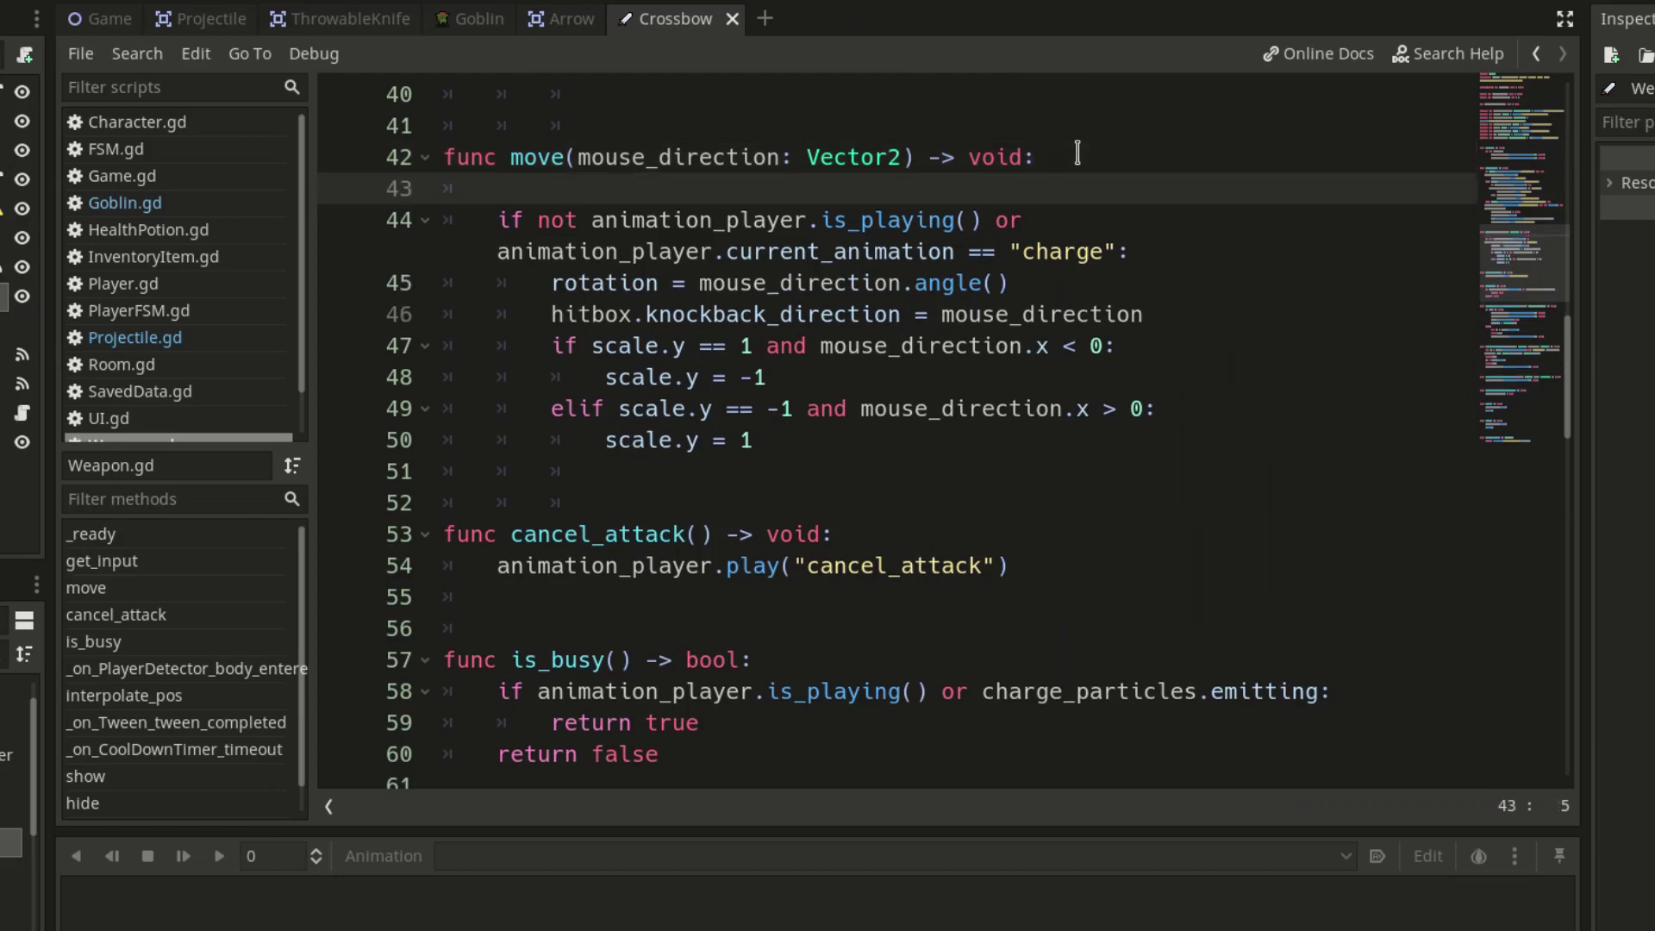
{"action": "type", "text": "if range"}
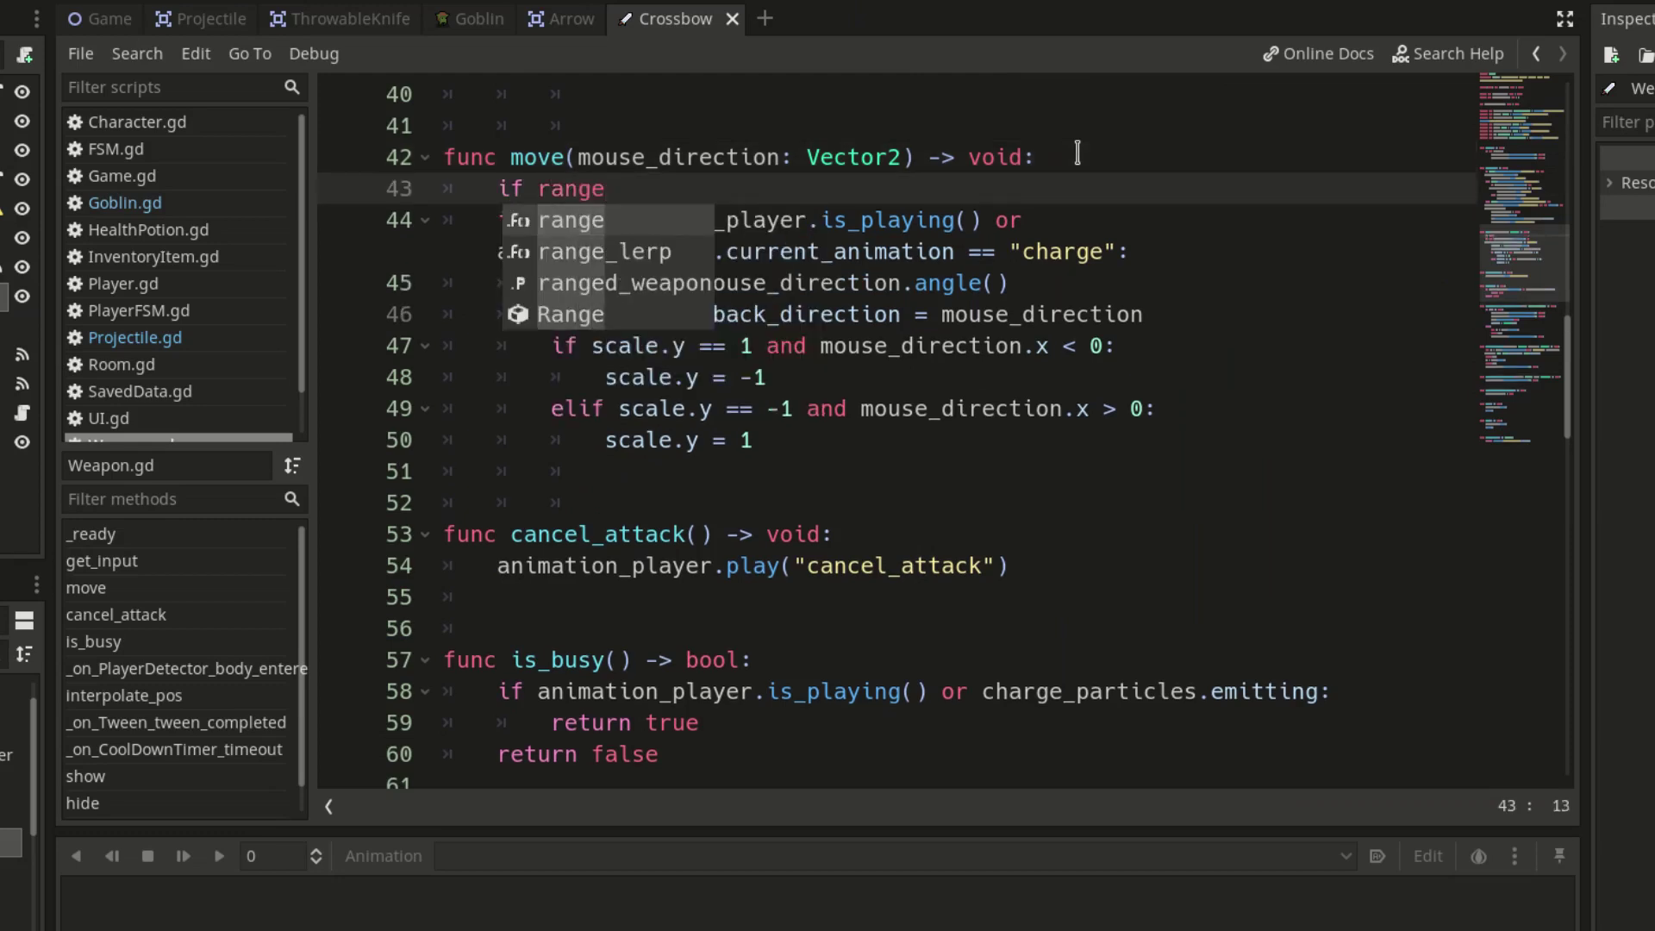
{"action": "key", "text": "Down"}
{"action": "key", "text": "Down"}
{"action": "key", "text": "Return"}
{"action": "type", "text": ":"}
{"action": "key", "text": "Return"}
{"action": "type", "text": "rot"}
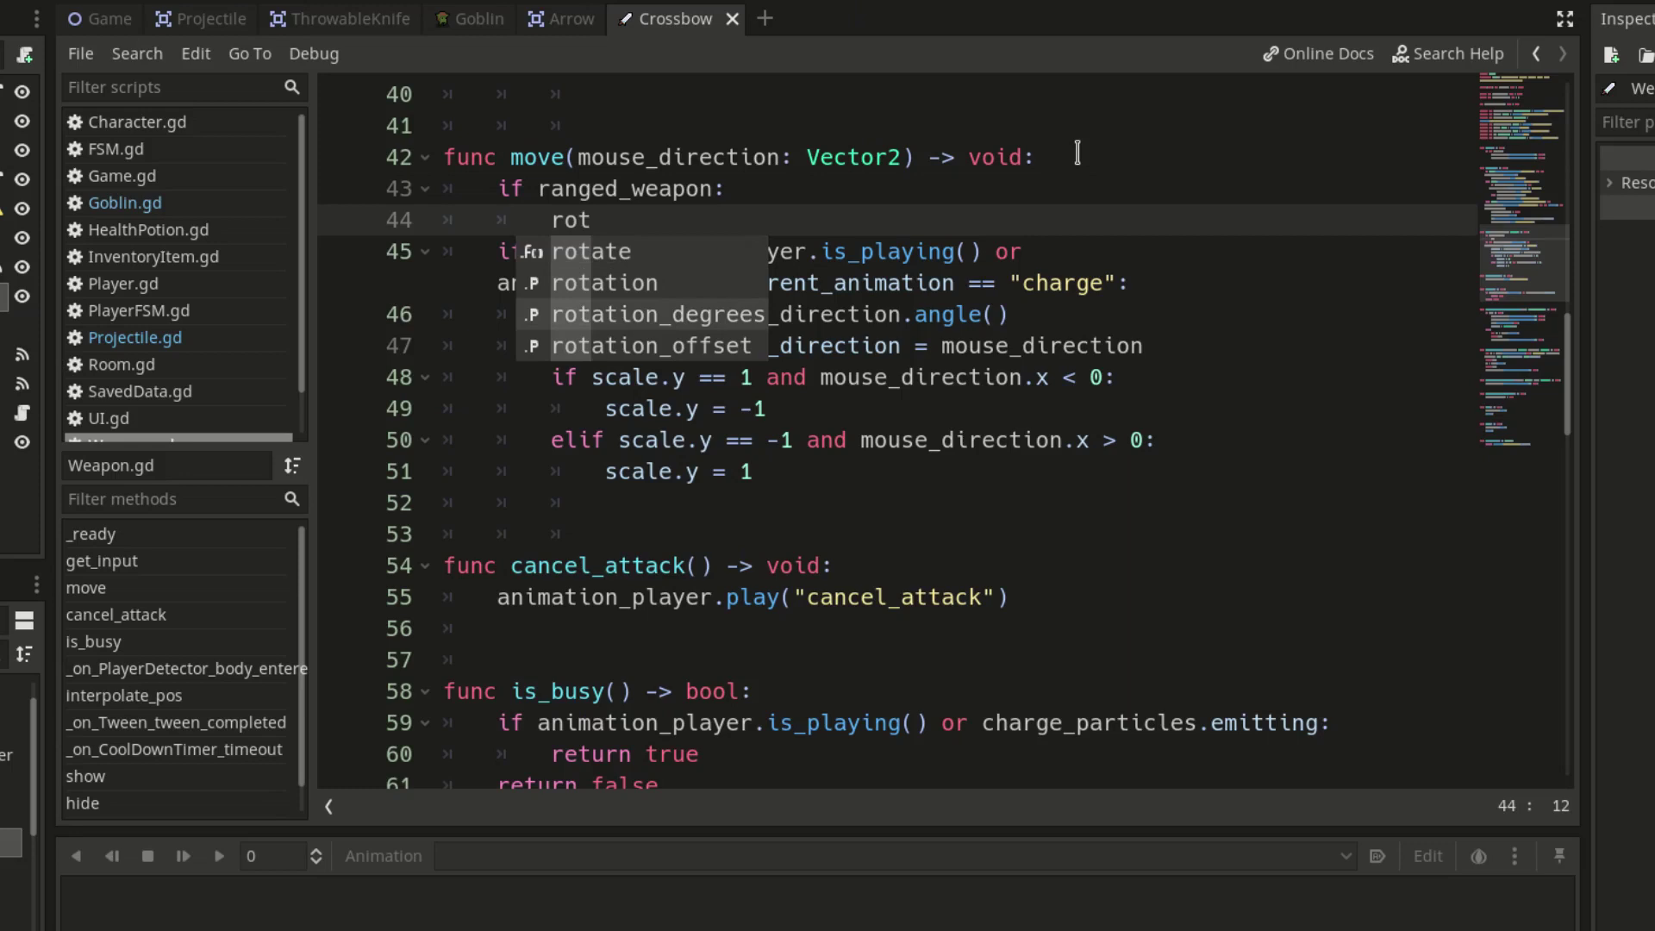
{"action": "key", "text": "Down"}
{"action": "key", "text": "Down"}
{"action": "key", "text": "Return"}
{"action": "type", "text": "= rad2deg("}
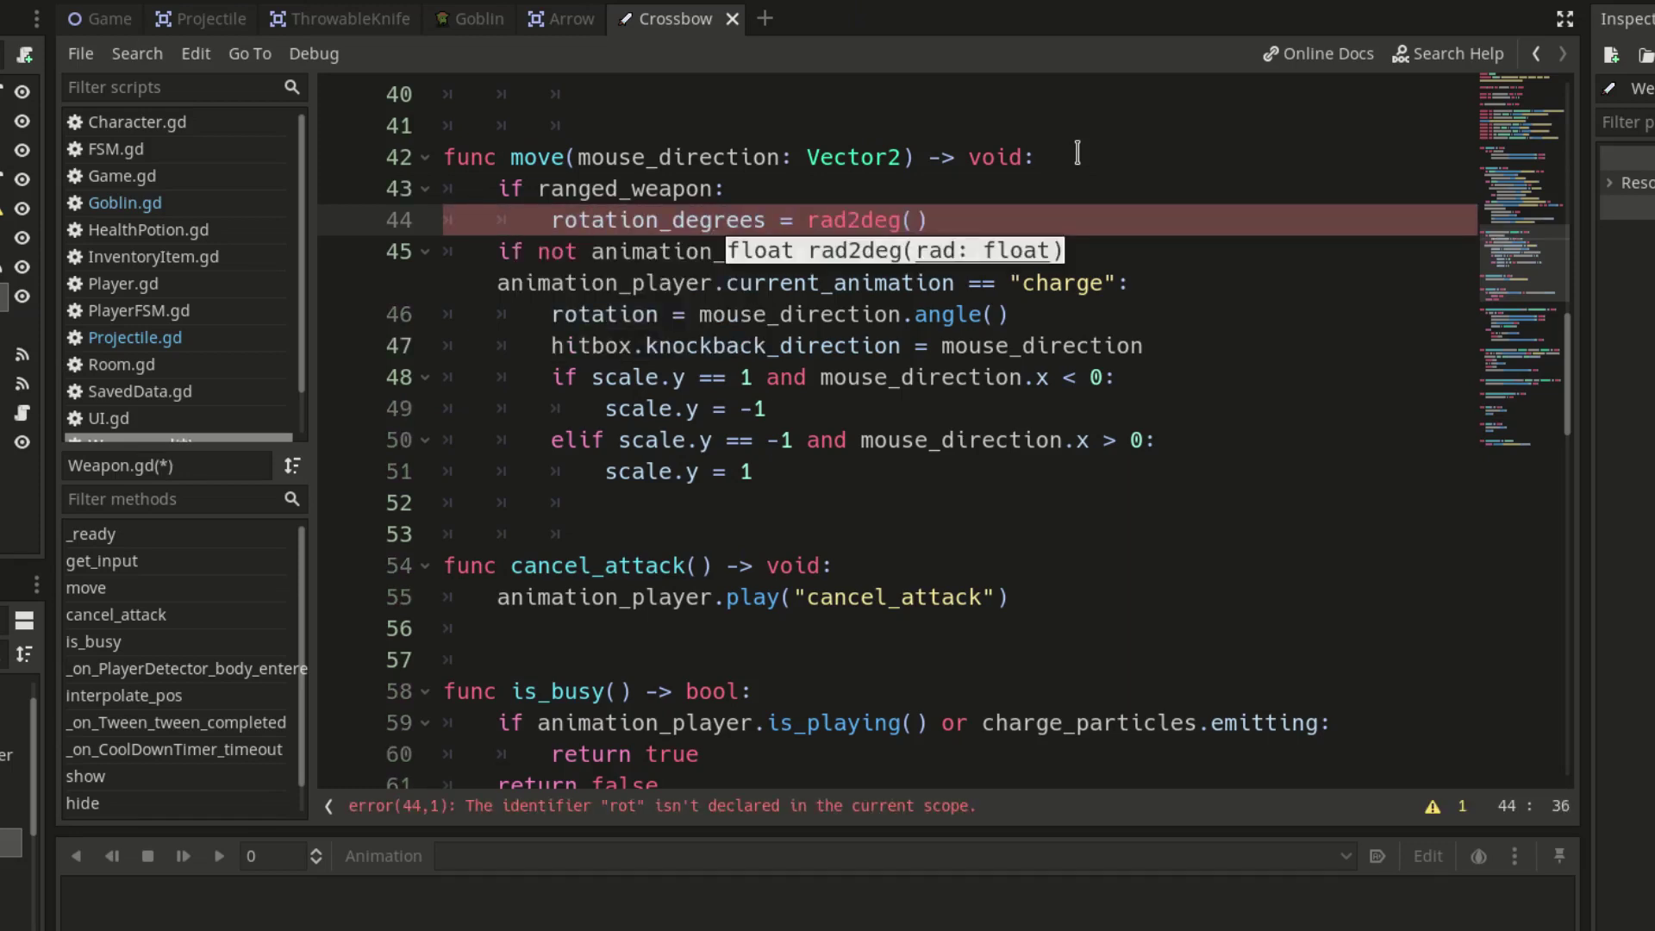
{"action": "type", "text": "mouse_direction.a"}
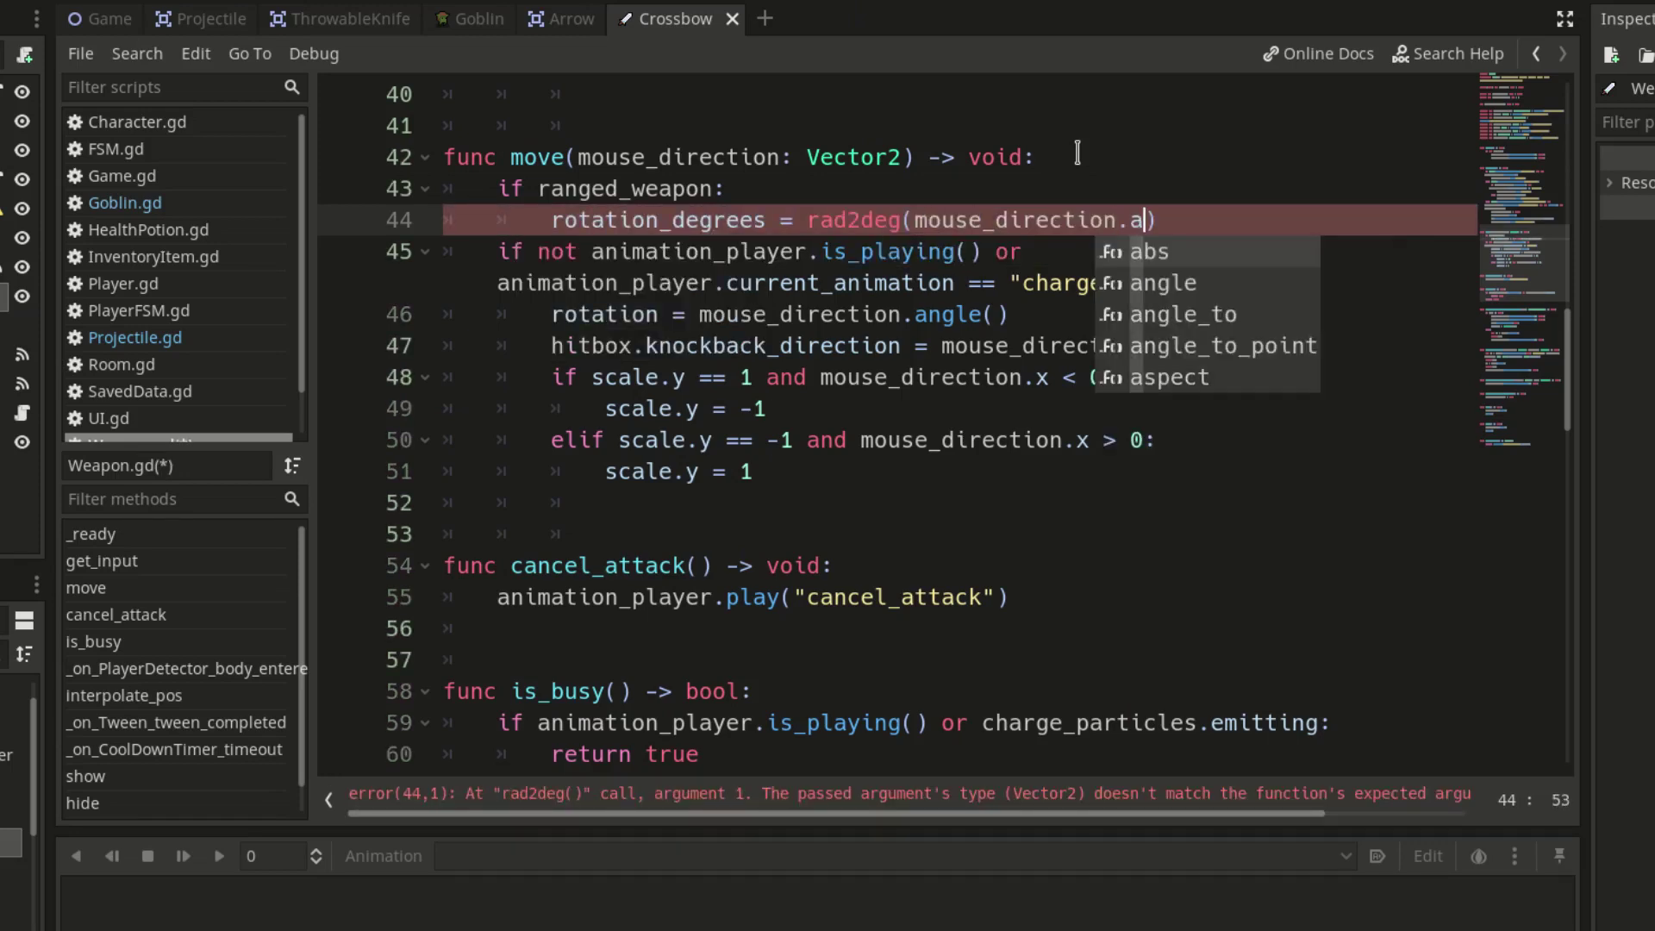
{"action": "key", "text": "Down"}
{"action": "key", "text": "Return"}
{"action": "type", "text": ") +"}
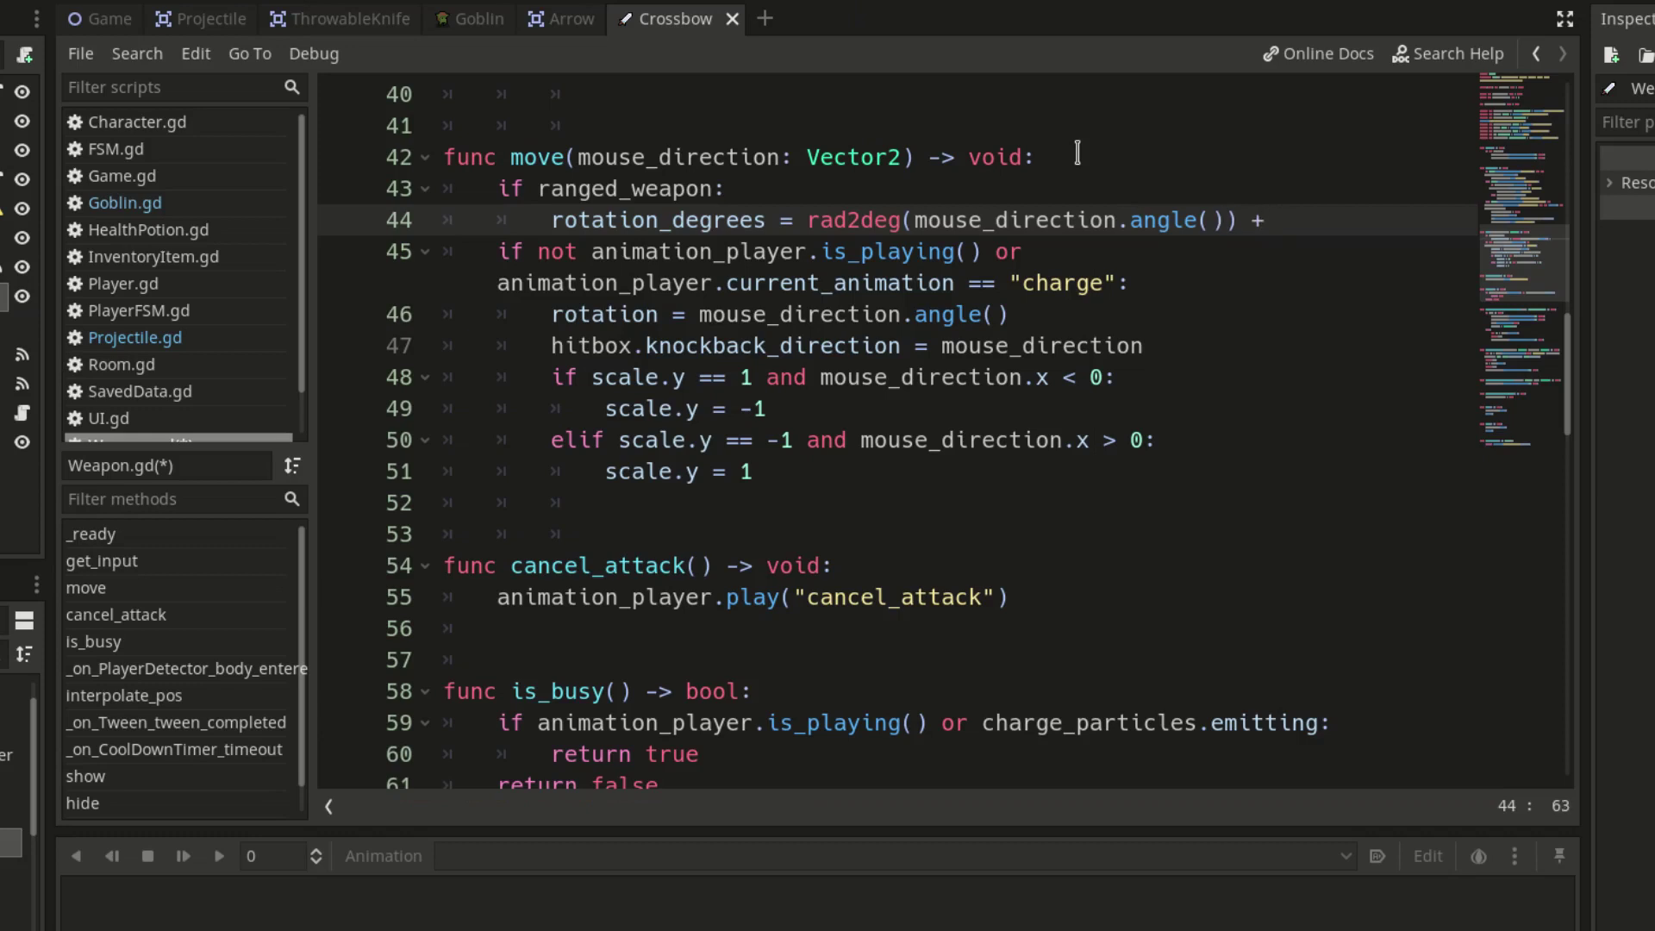
{"action": "type", "text": " rot"}
{"action": "key", "text": "Down"}
{"action": "key", "text": "Return"}
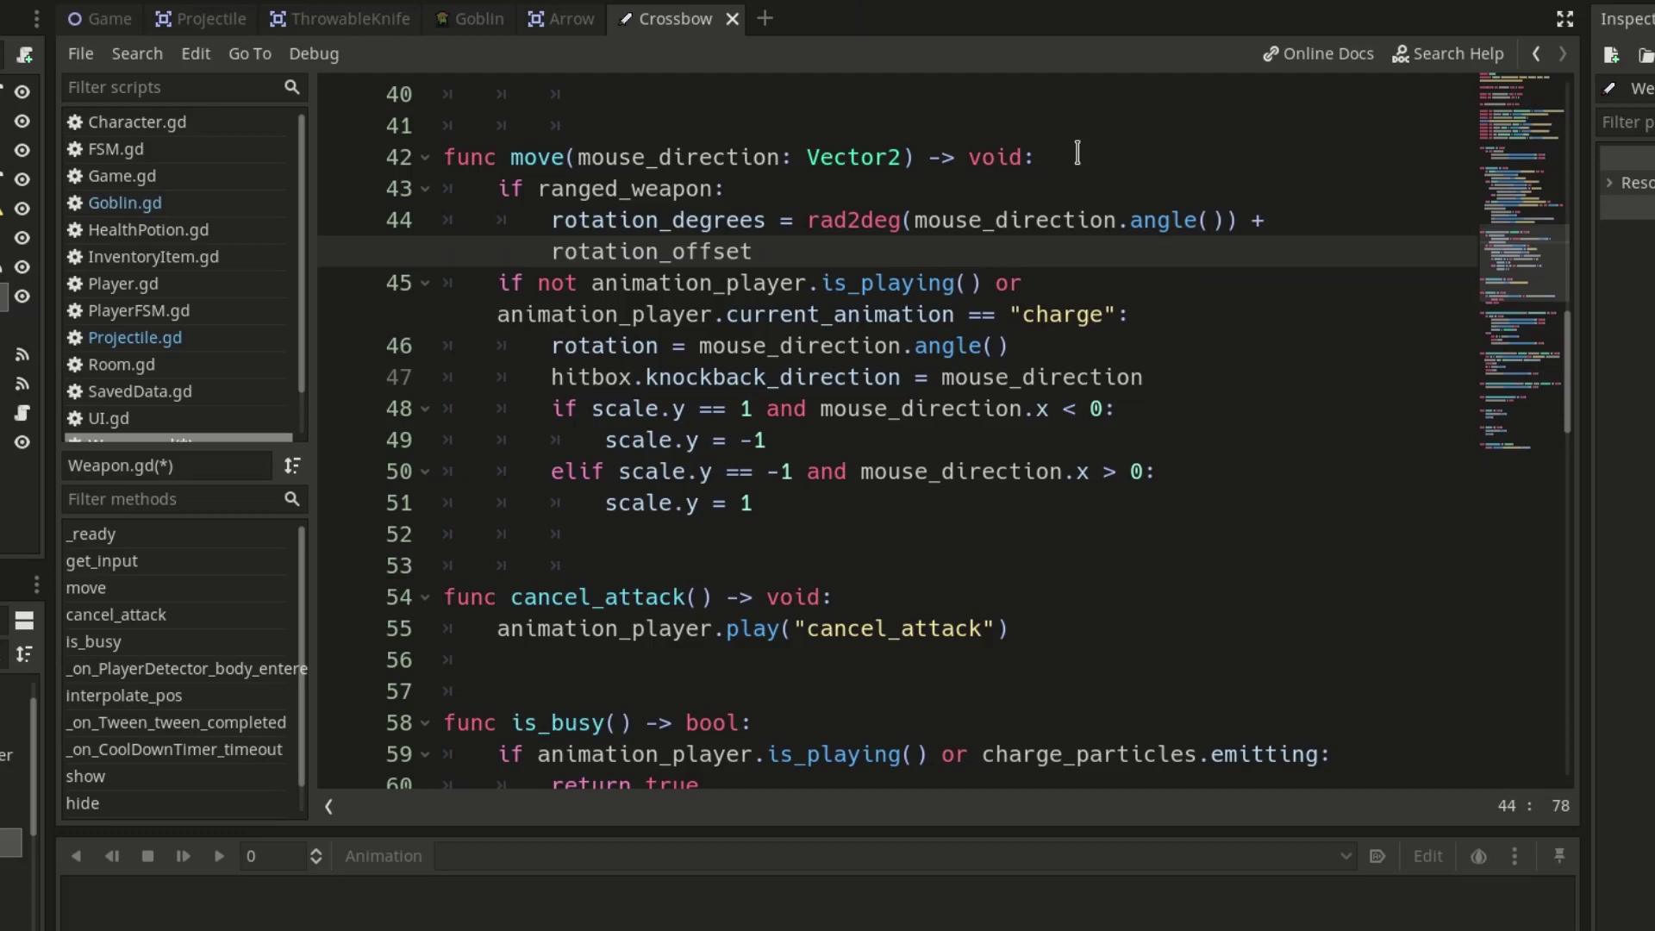
Indent the old rotation logic (lines 46–52) under an else branch and save Weapon.gd
{"action": "key", "text": "Return"}
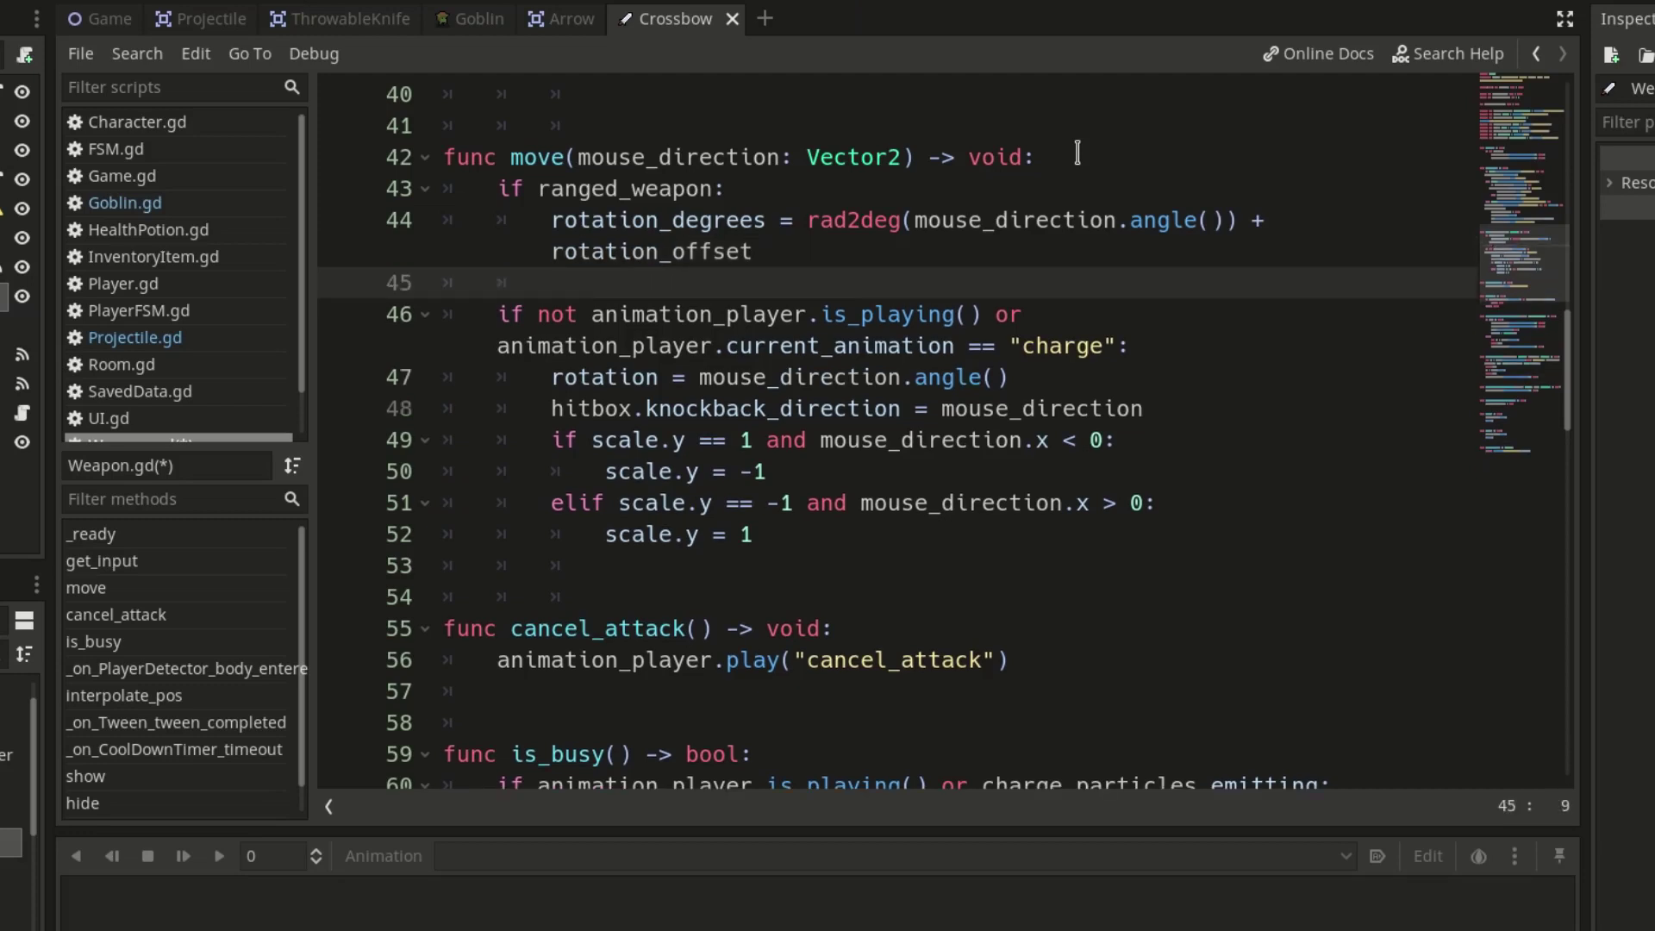
{"action": "key", "text": "BackSpace"}
{"action": "type", "text": "else:"}
{"action": "left_click_drag", "start_coordinate": [498, 315], "coordinate": [684, 535]}
{"action": "key", "text": "Tab"}
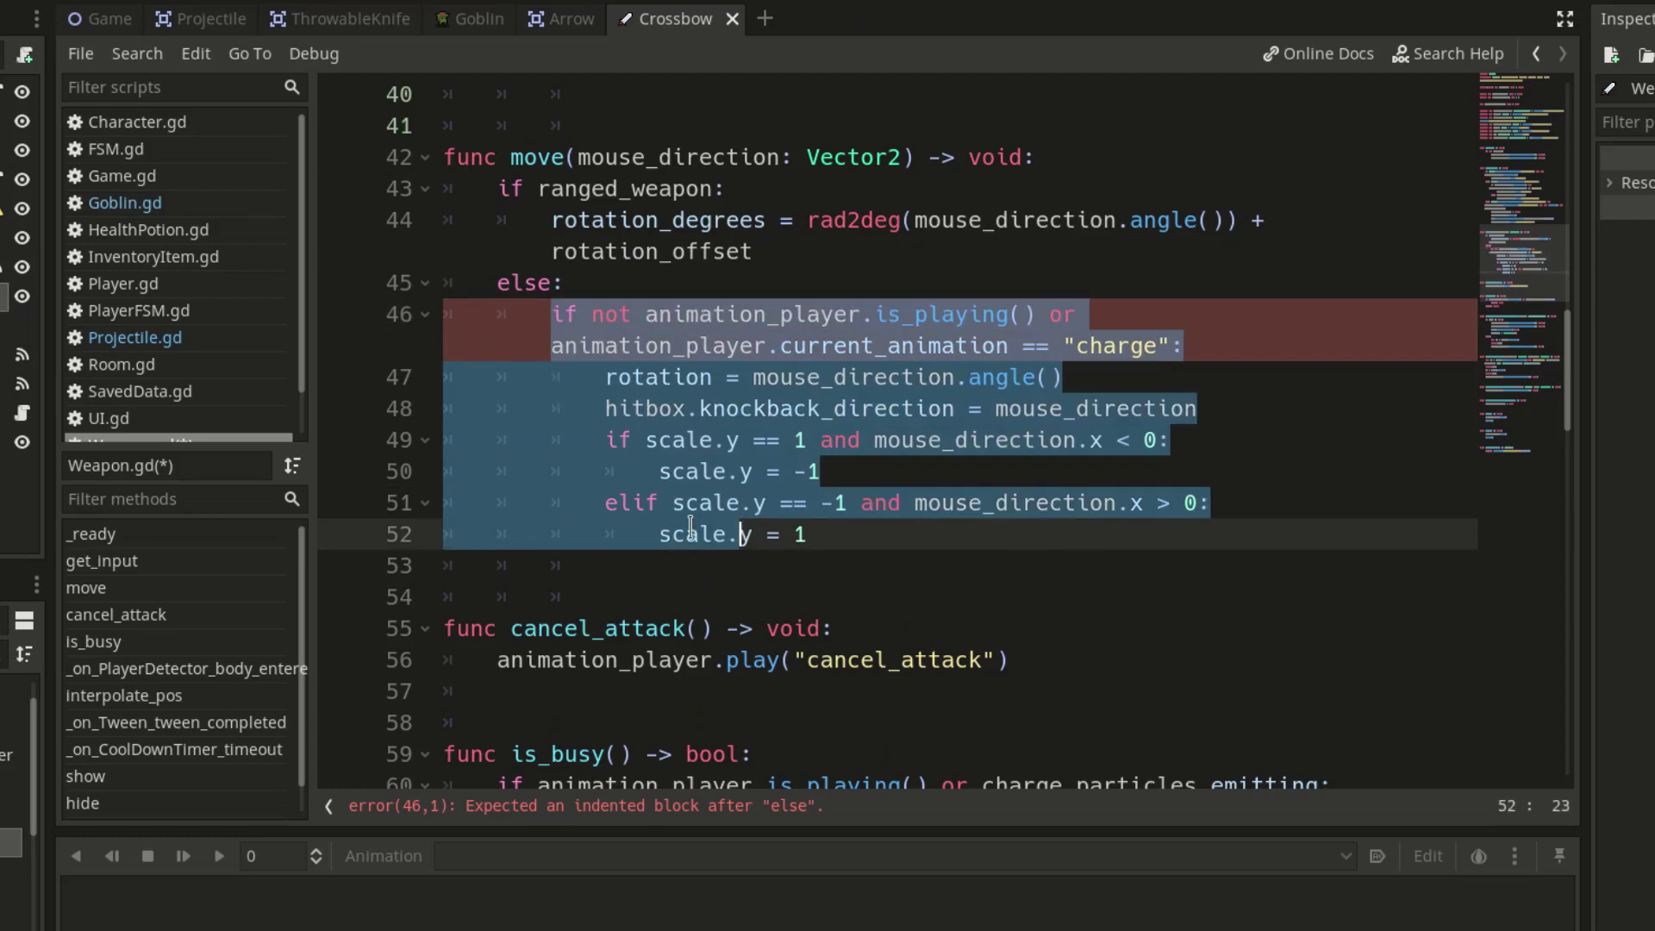
{"action": "key", "text": "ctrl+s"}
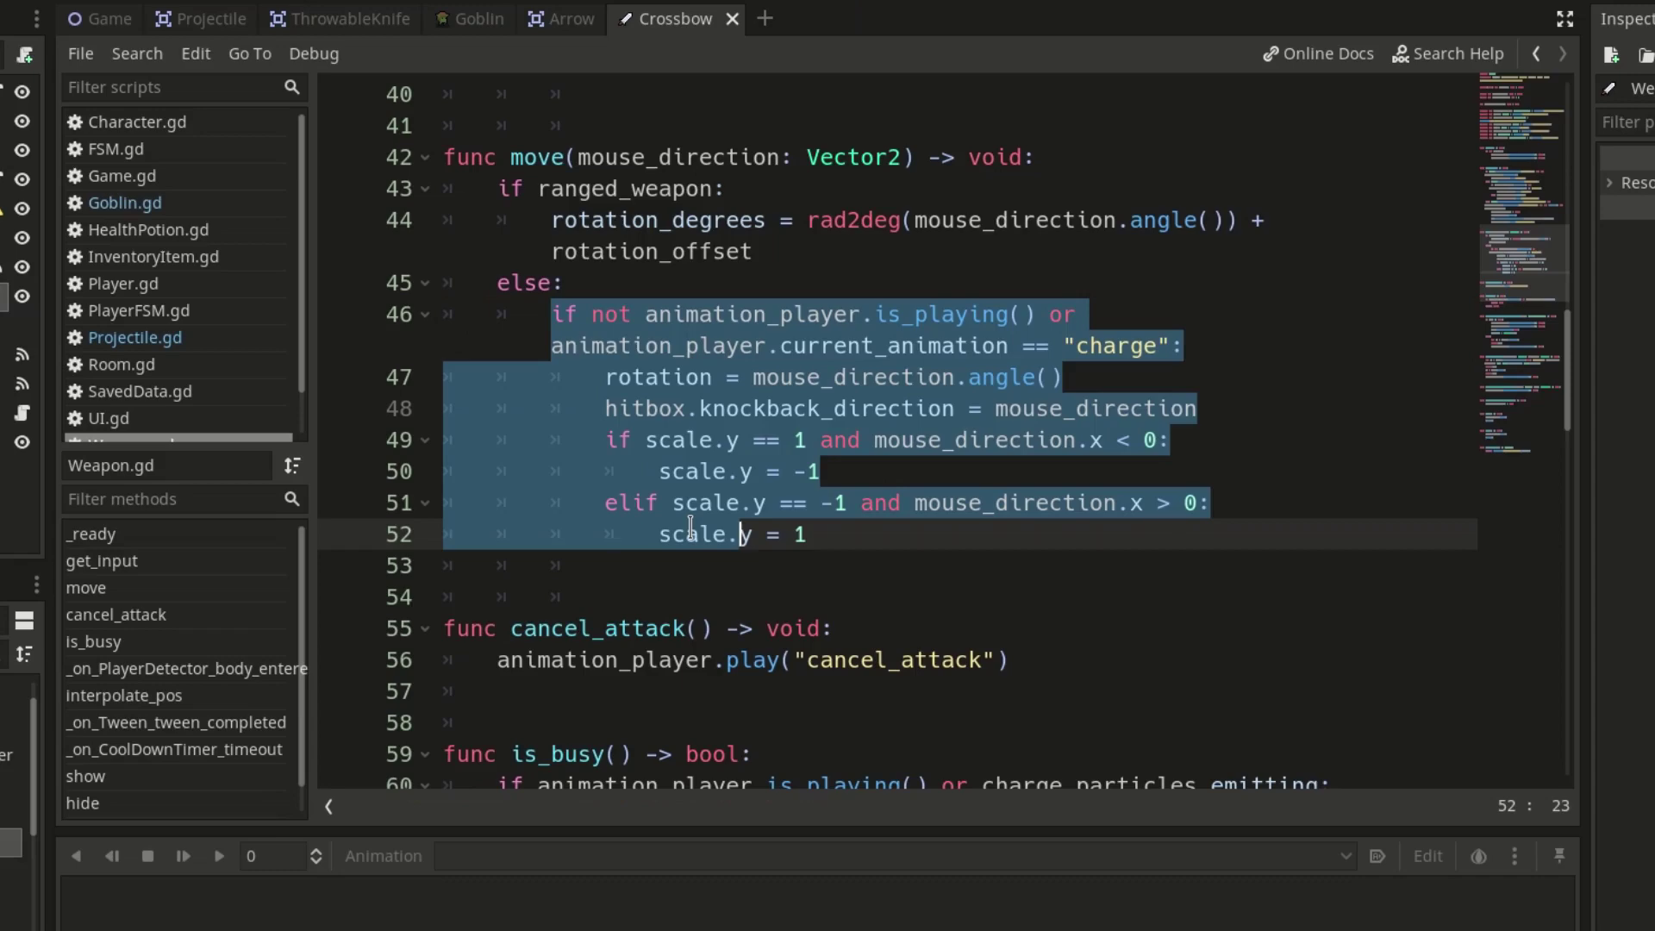
{"action": "left_click", "coordinate": [725, 472]}
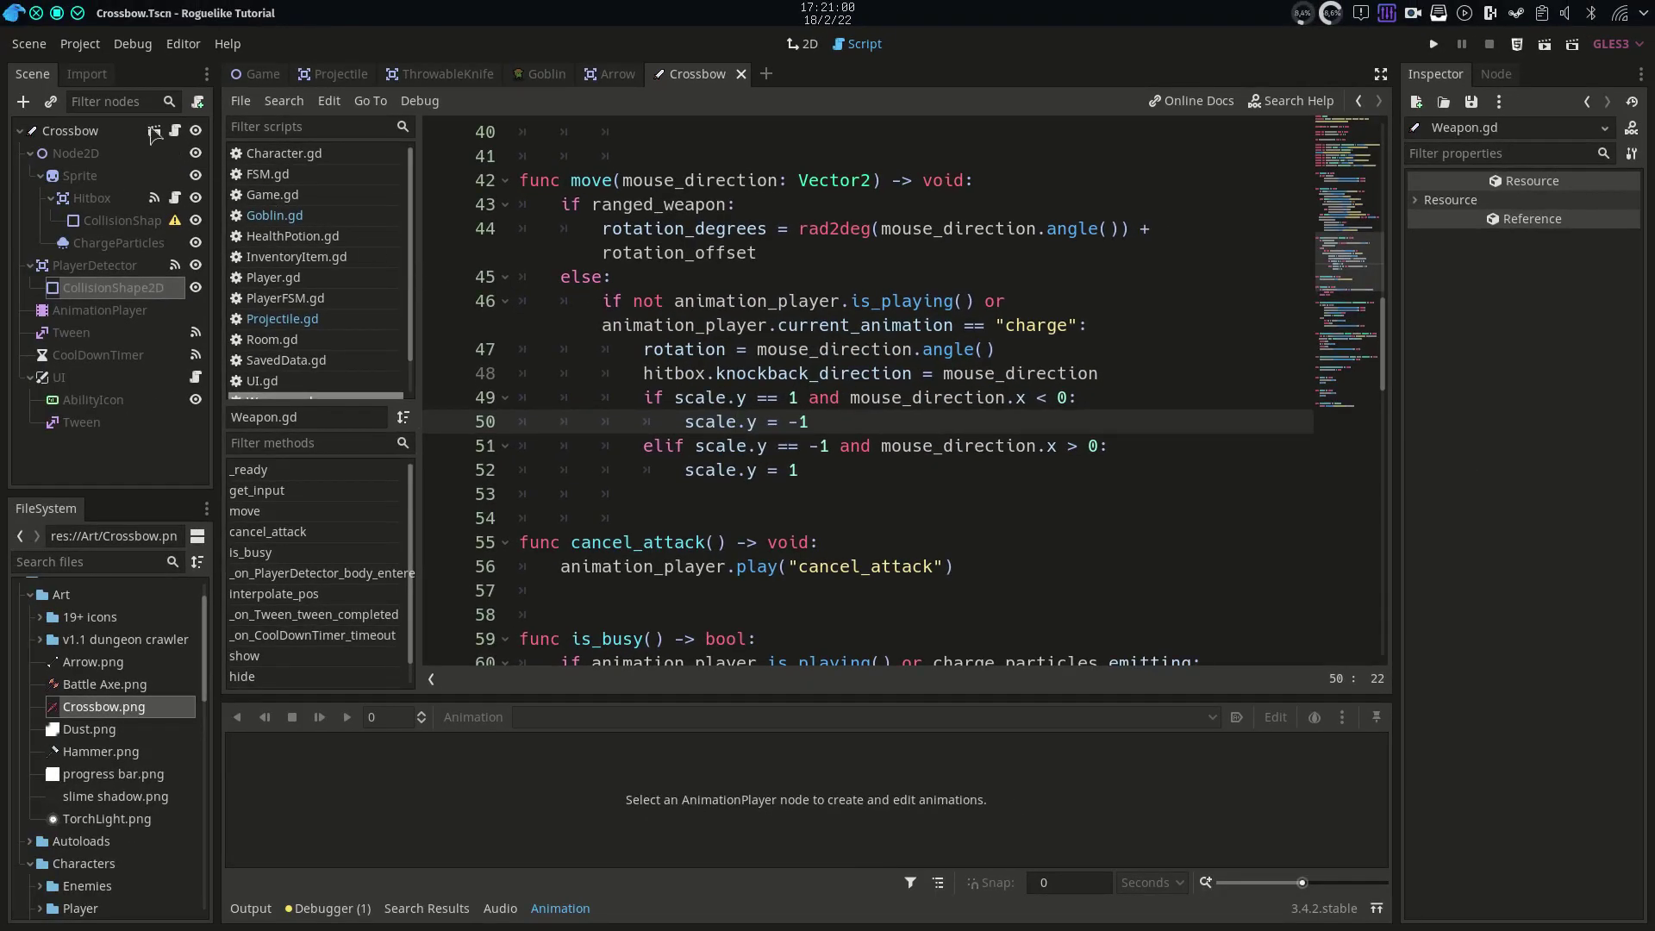
Swap the Crossbow's script for a new Crossbow.gd extending Weapon, replacing the template code
{"action": "left_click", "coordinate": [155, 134]}
{"action": "left_click", "coordinate": [197, 102]}
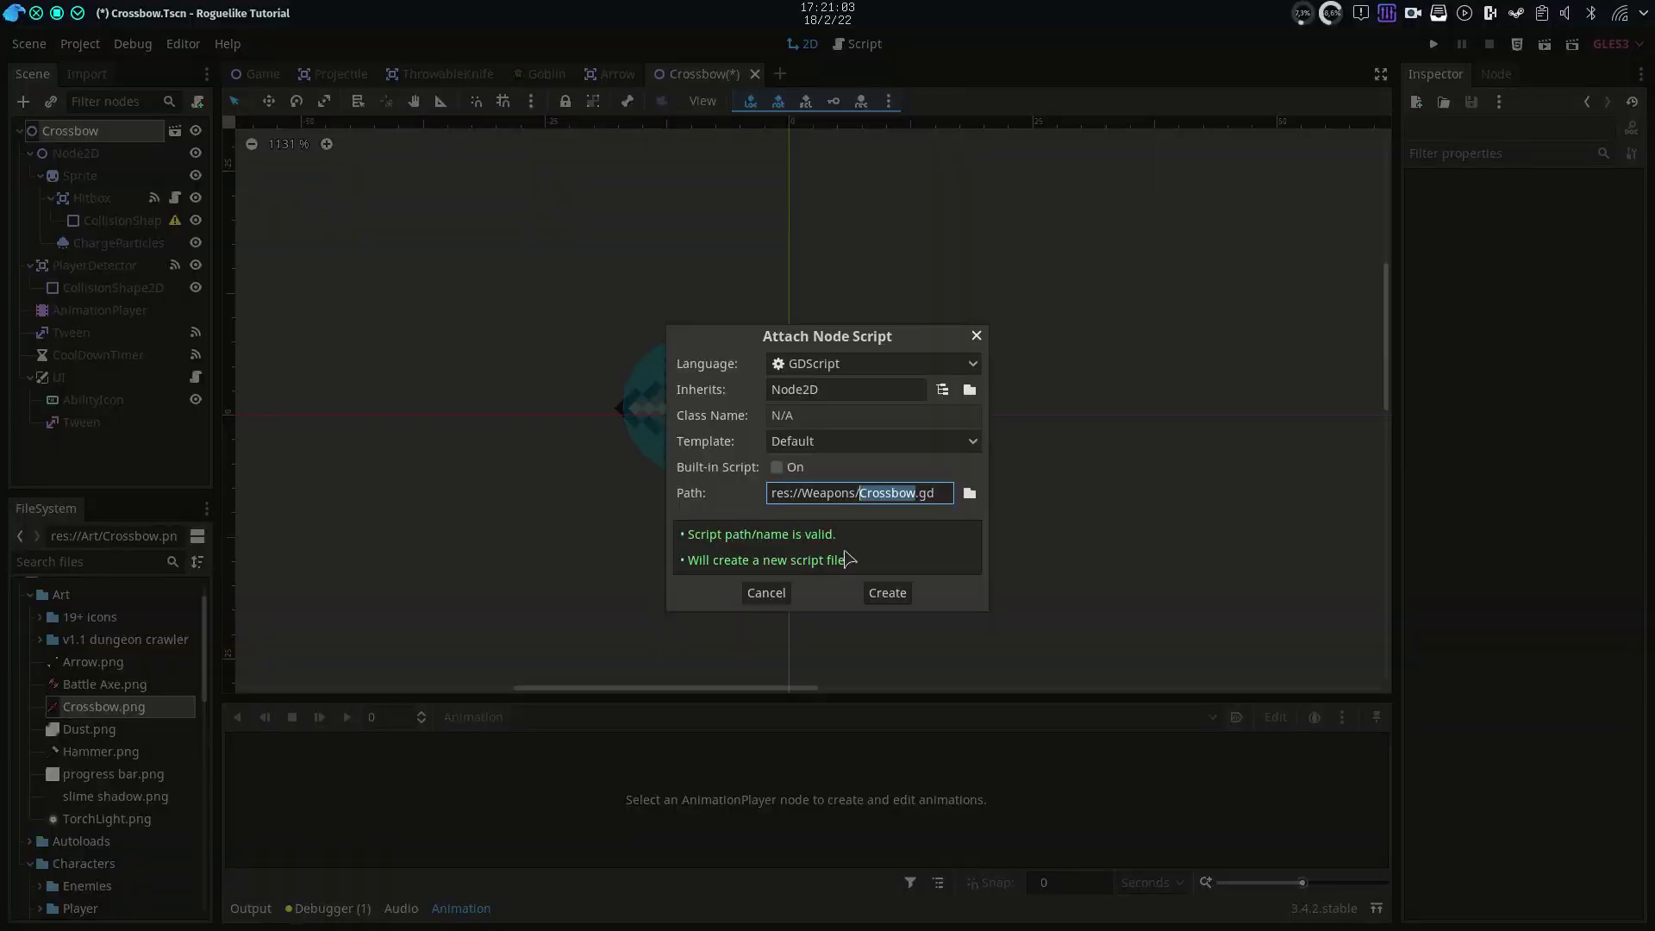
{"action": "left_click", "coordinate": [888, 592]}
{"action": "double_click", "coordinate": [616, 133]}
{"action": "type", "text": "W"}
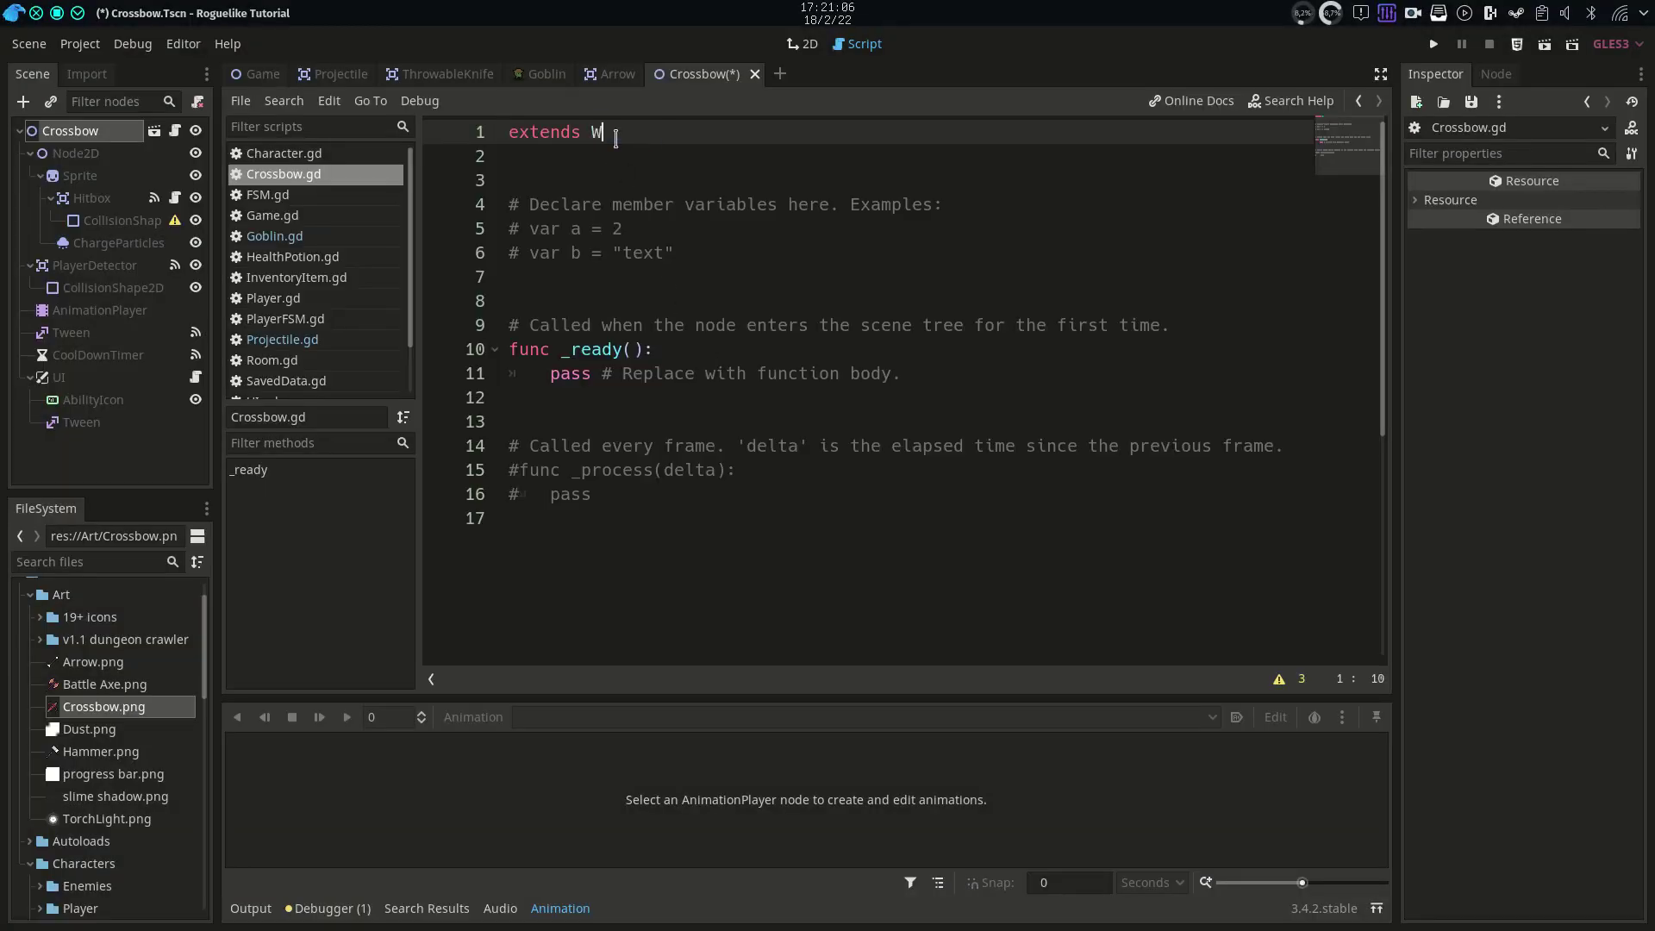
{"action": "type", "text": "eapon"}
{"action": "left_click_drag", "start_coordinate": [746, 492], "coordinate": [508, 180]}
{"action": "type", "text": "const arrow_scene"}
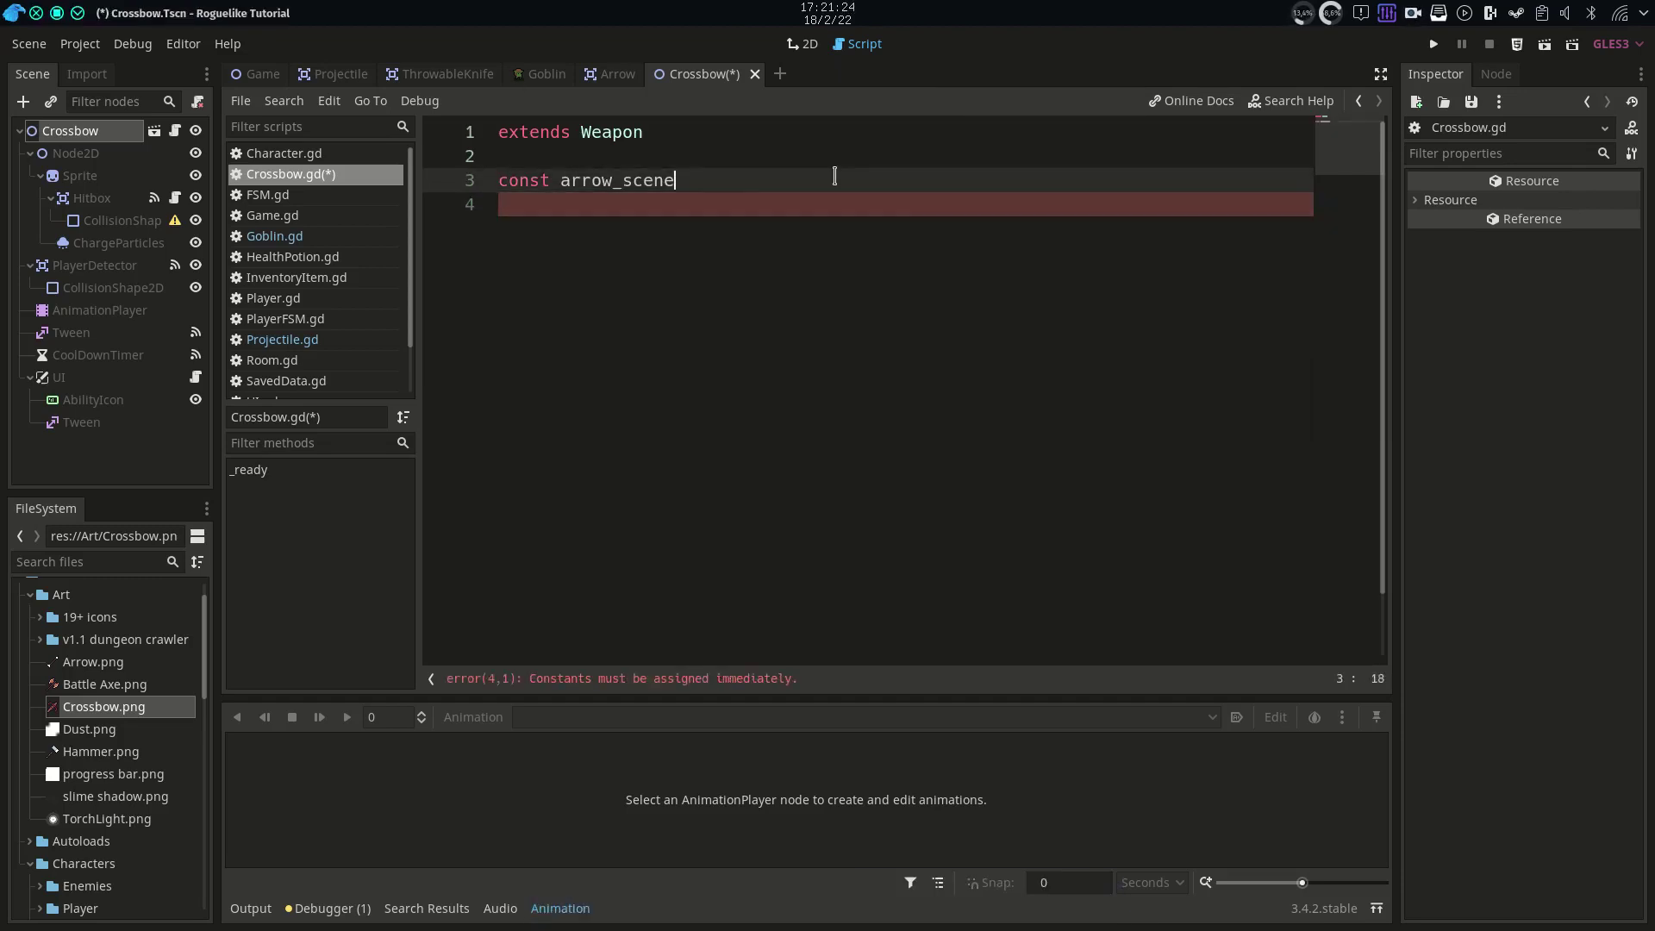
{"action": "type", "text": ": PackedScene = preload(\"res://Weapons/Arrow.tscn"}
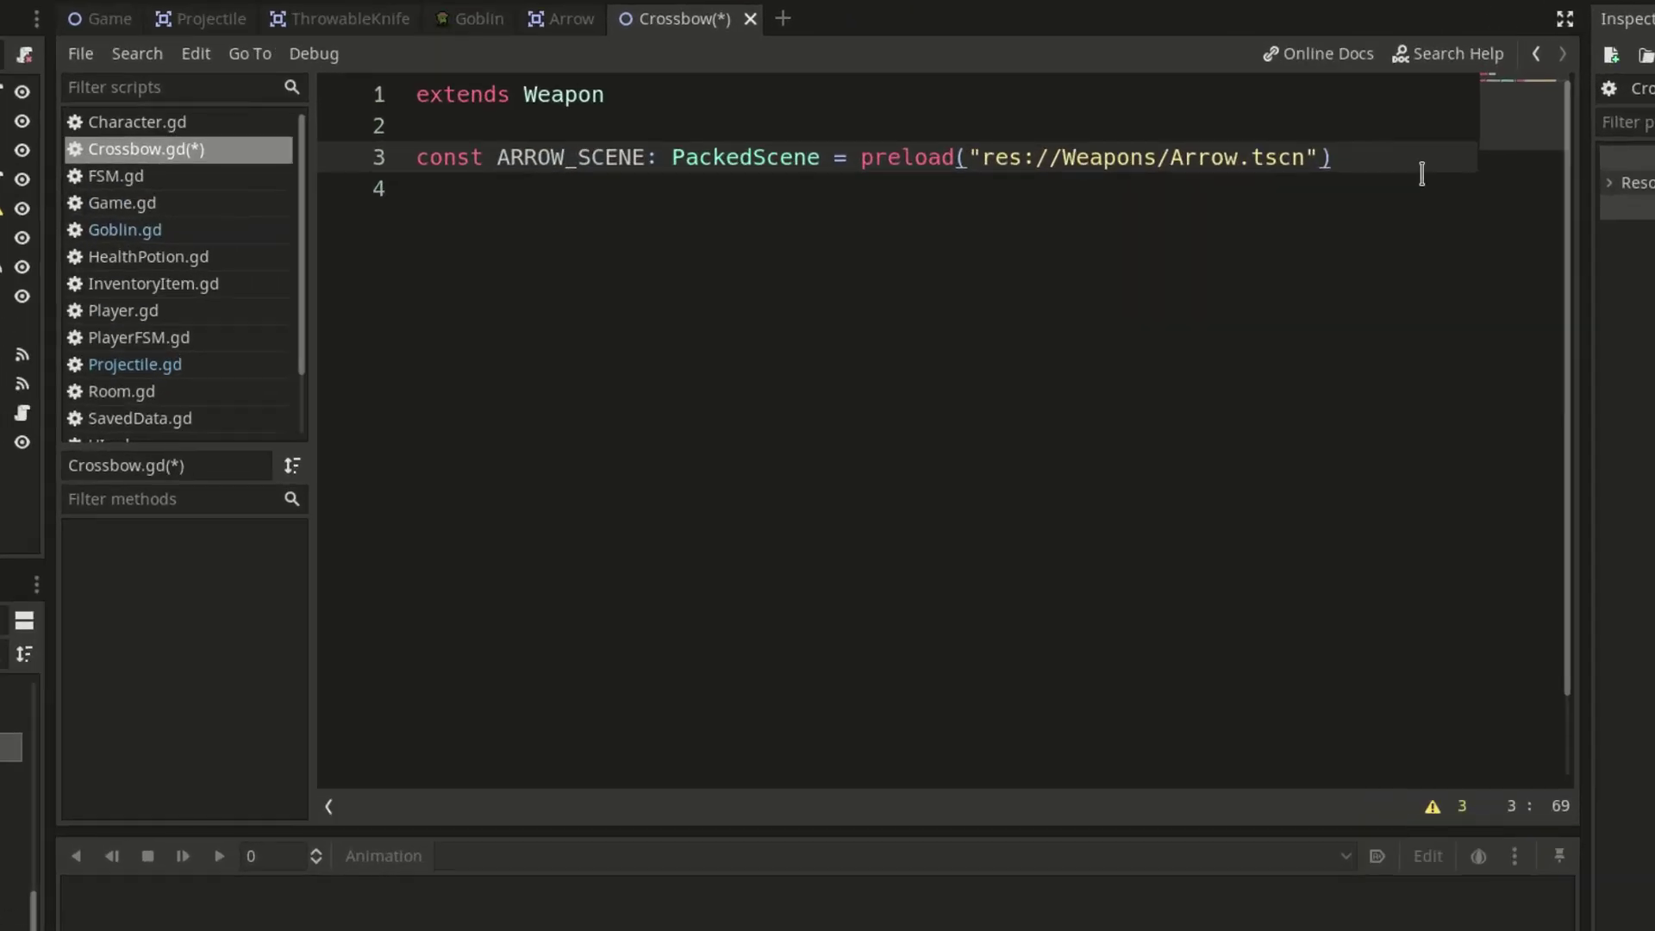
Write shoot(offset: int) that instances ARROW_SCENE as an Area2D and adds it to current_scene
{"action": "key", "text": "Return"}
{"action": "key", "text": "Return"}
{"action": "key", "text": "Return"}
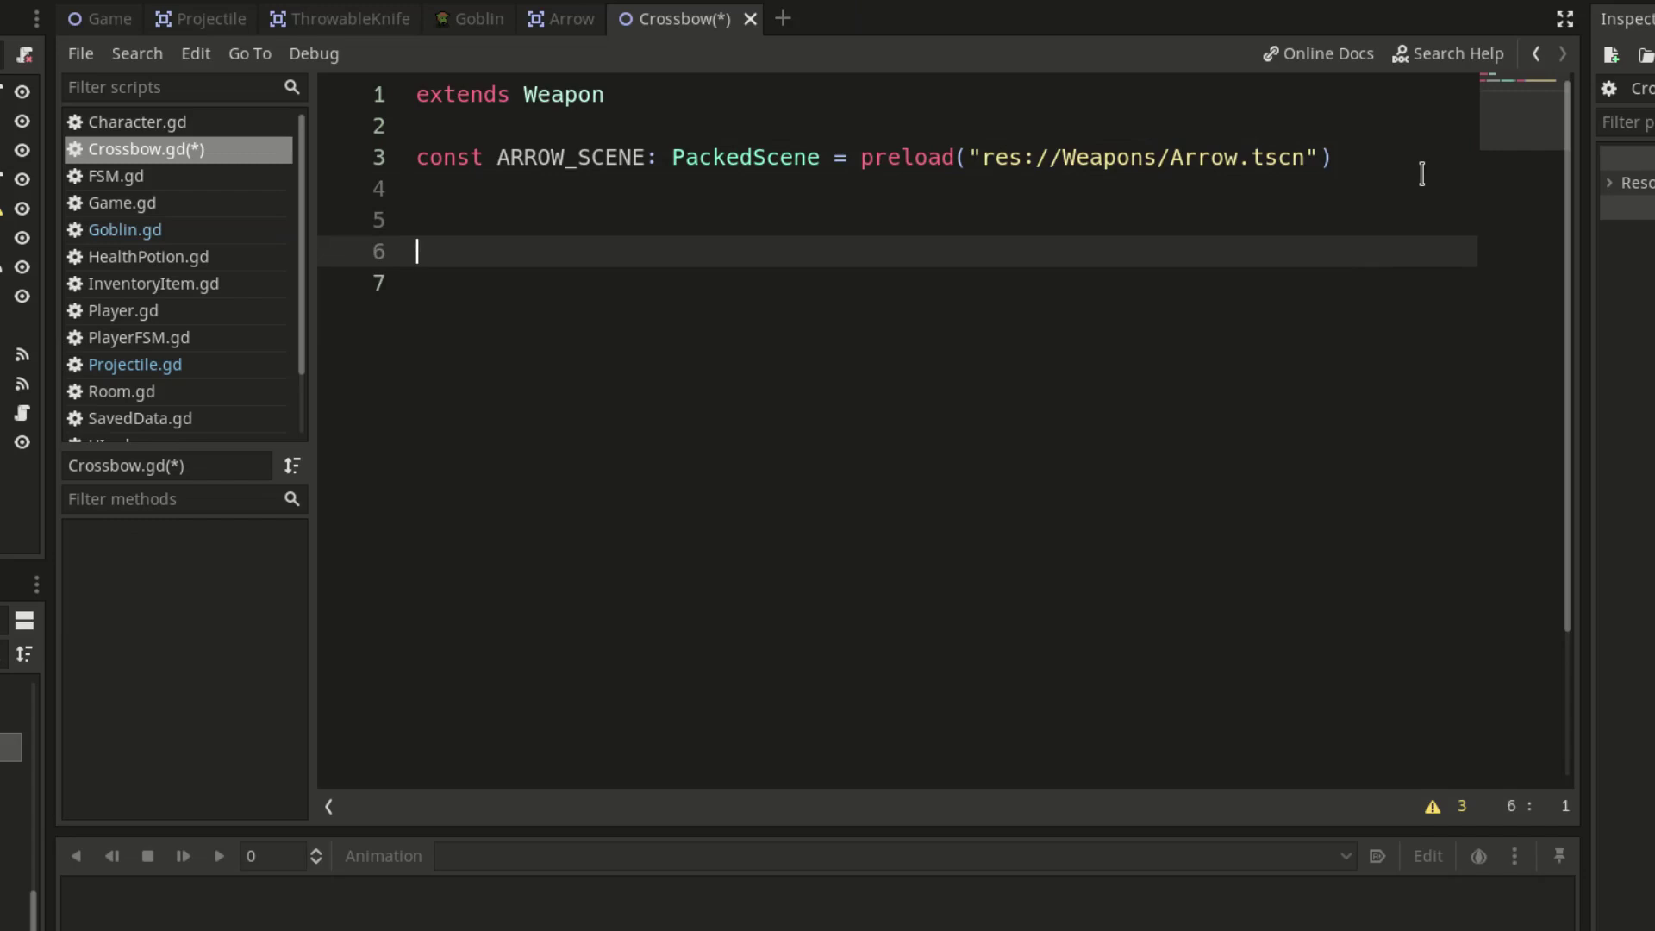
{"action": "type", "text": "func s"}
{"action": "type", "text": "hoot"}
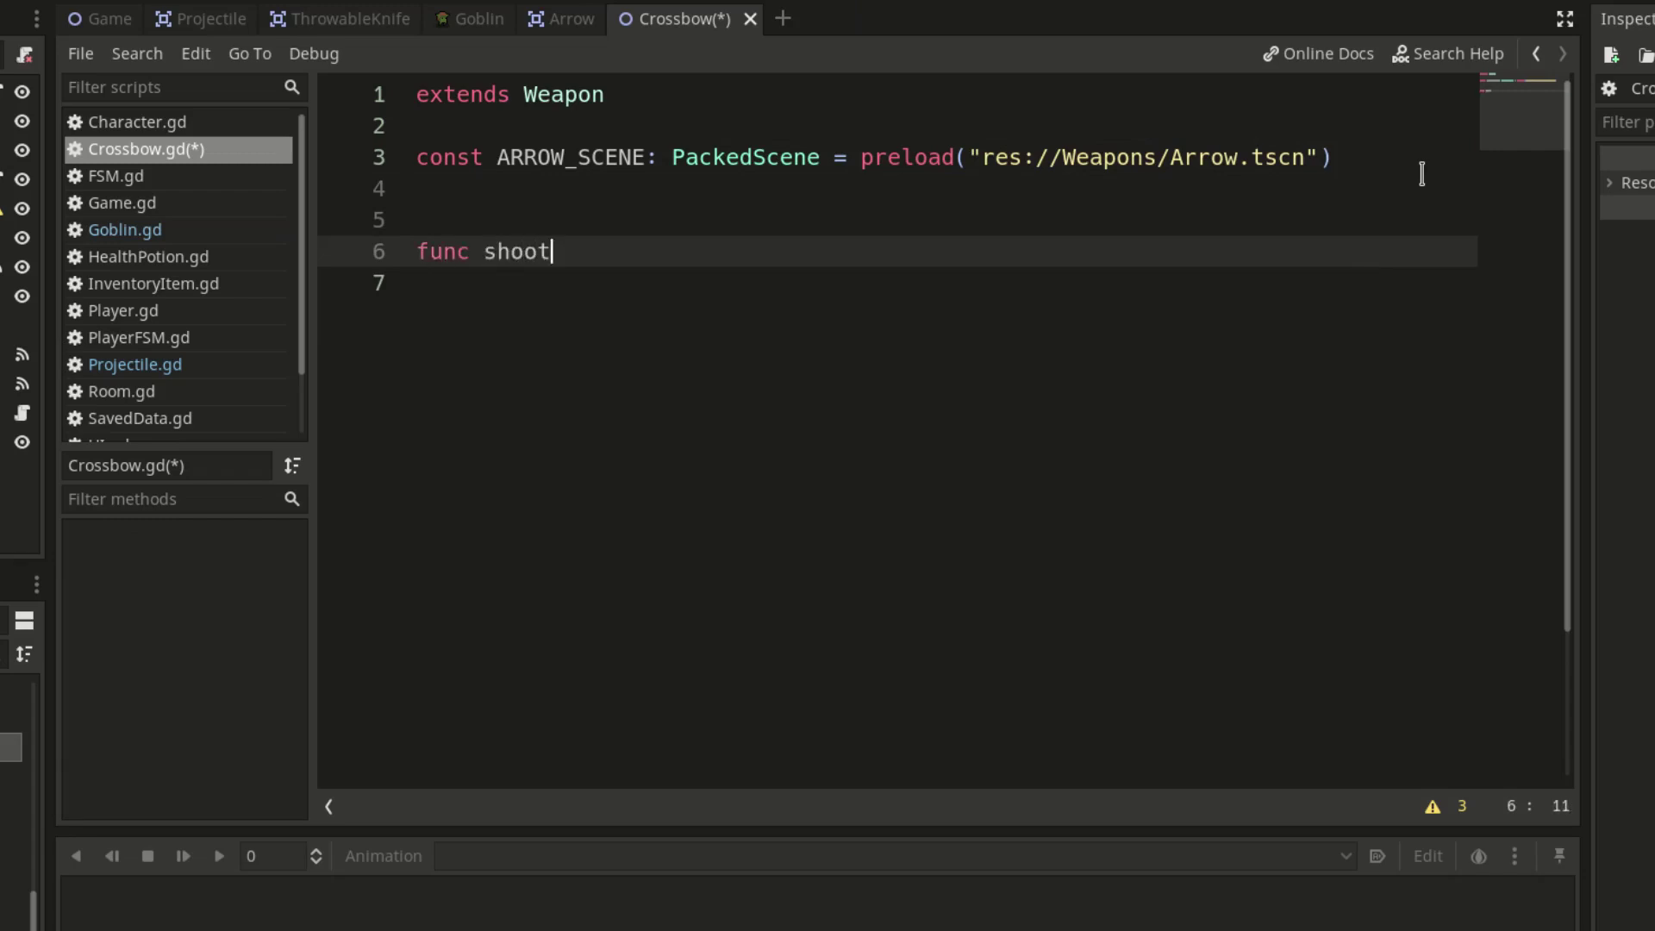
{"action": "type", "text": "(o"}
{"action": "type", "text": "ffset"}
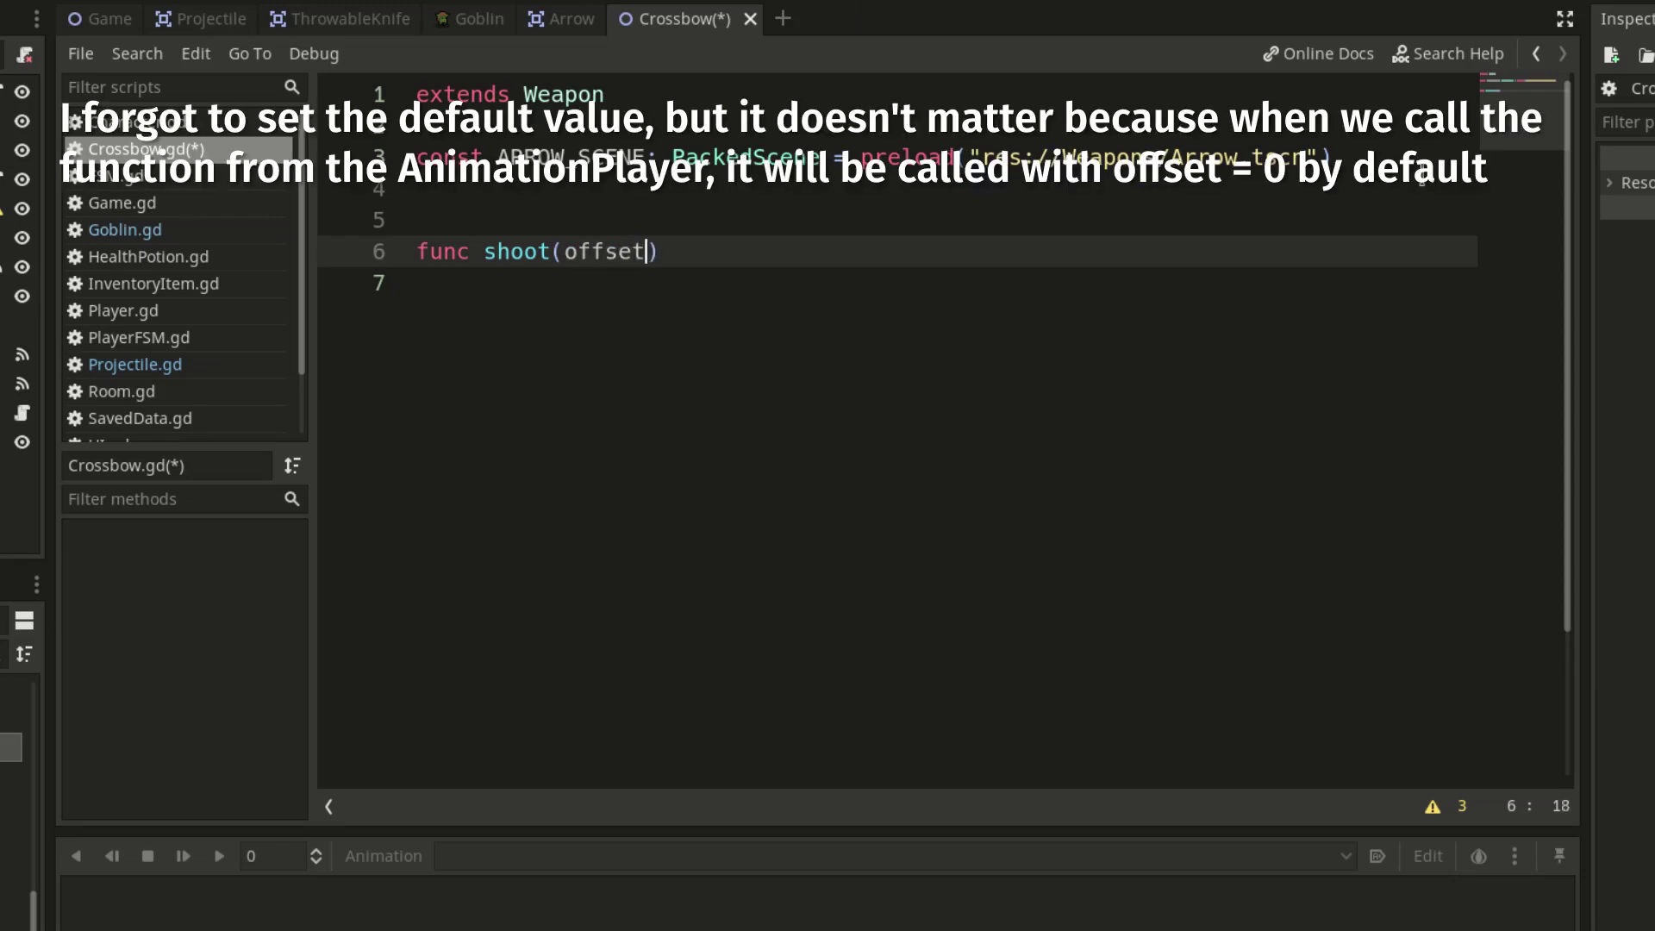
{"action": "type", "text": ": int"}
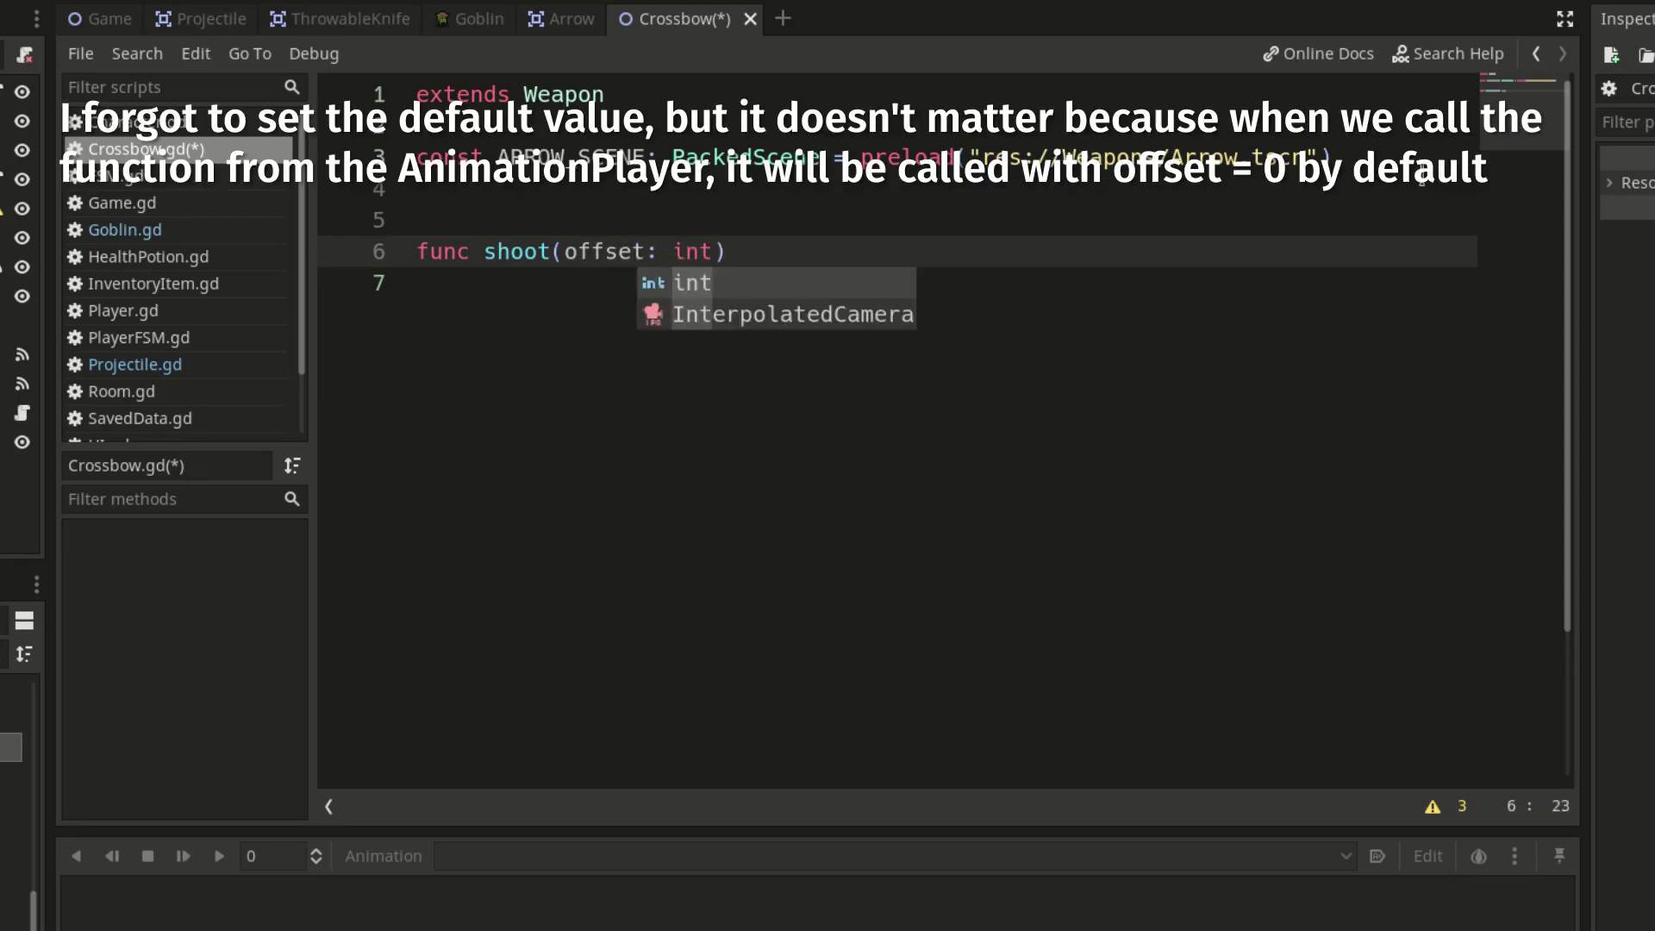
{"action": "type", "text": ") -> v"}
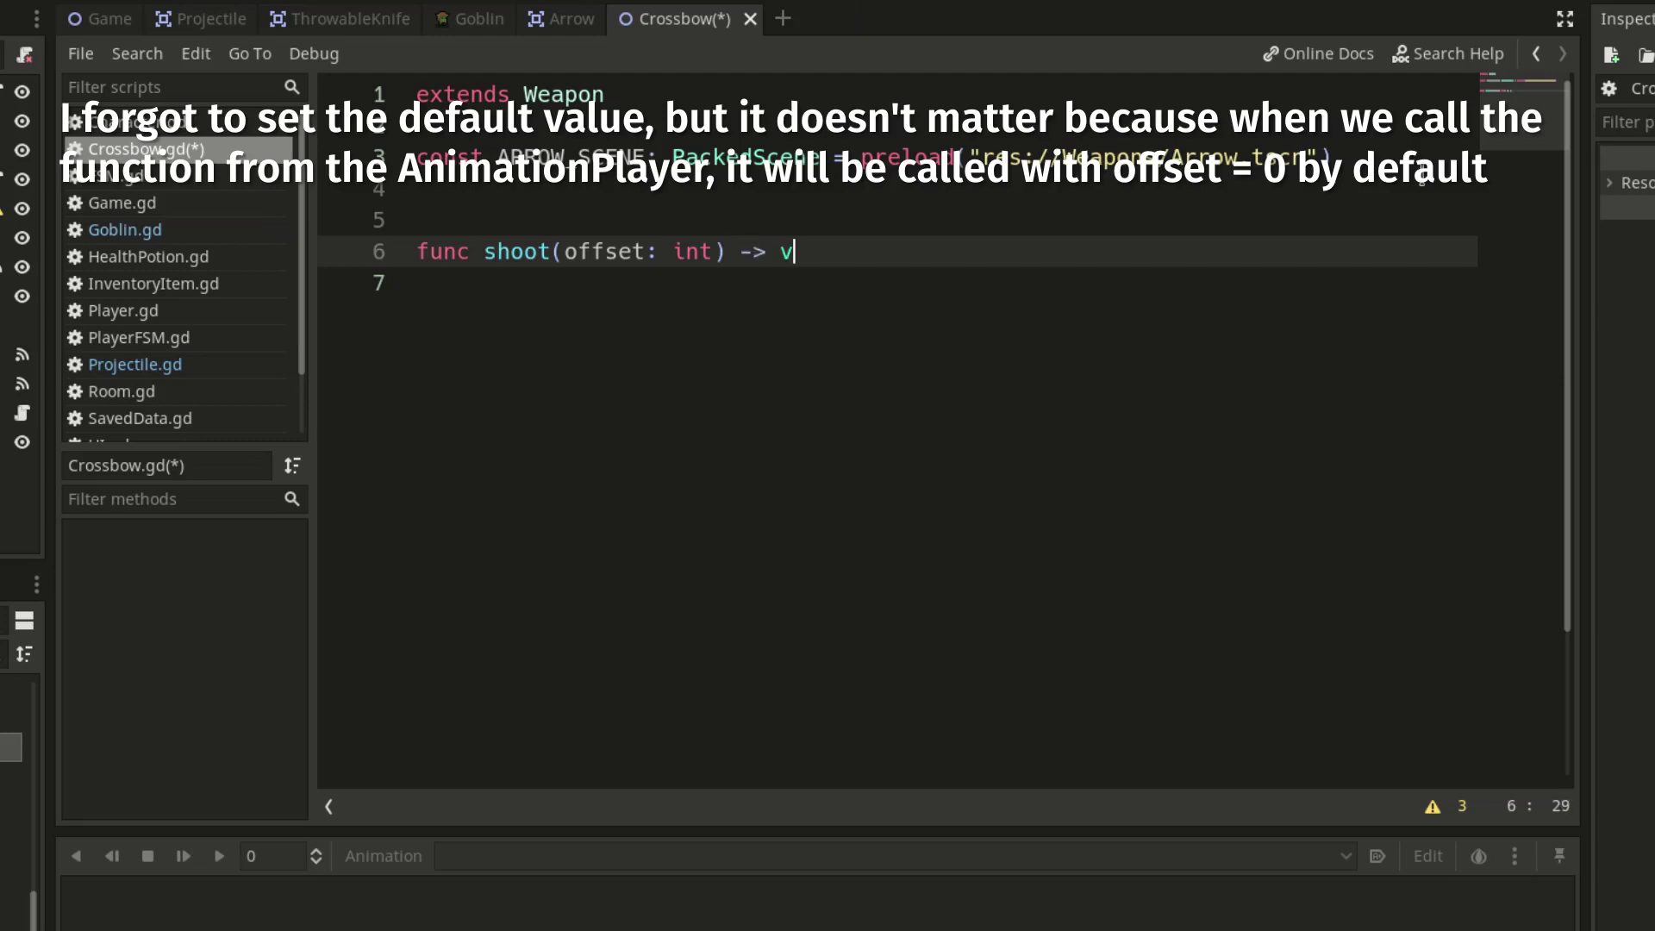
{"action": "type", "text": "oid:"}
{"action": "key", "text": "Return"}
{"action": "type", "text": "var"}
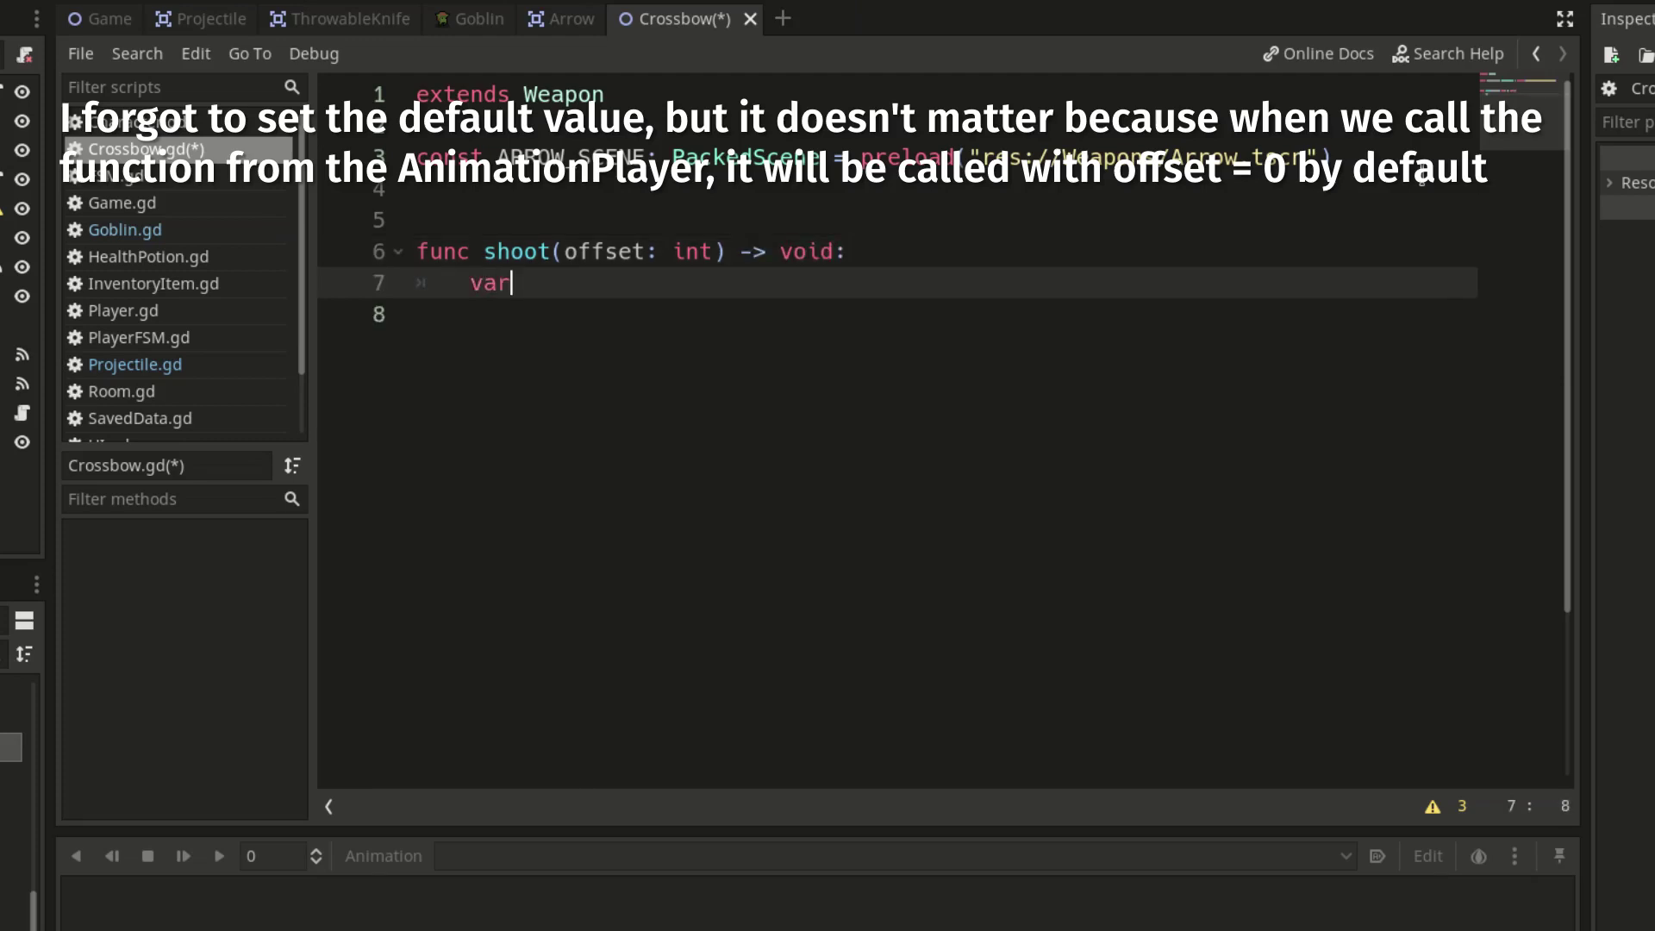
{"action": "type", "text": " arrow: are"}
{"action": "key", "text": "Down"}
{"action": "key", "text": "Return"}
{"action": "type", "text": "= "}
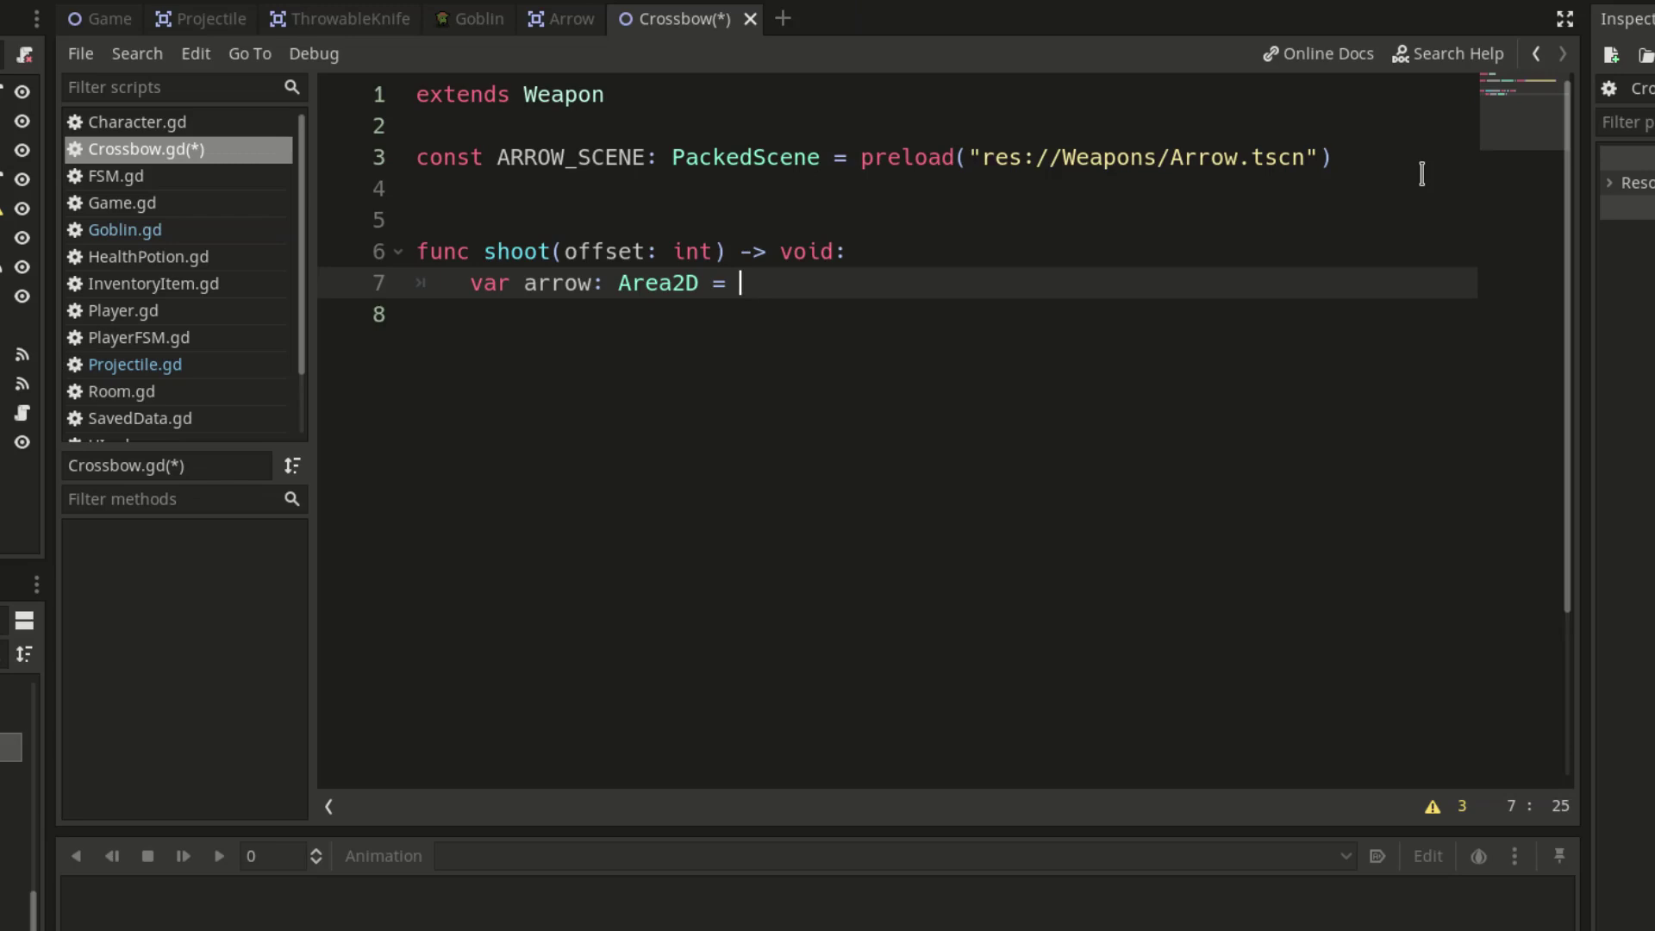
{"action": "type", "text": "ARR"}
{"action": "key", "text": "Return"}
{"action": "type", "text": ".ins"}
{"action": "key", "text": "Return"}
{"action": "key", "text": "Return"}
{"action": "type", "text": "get"}
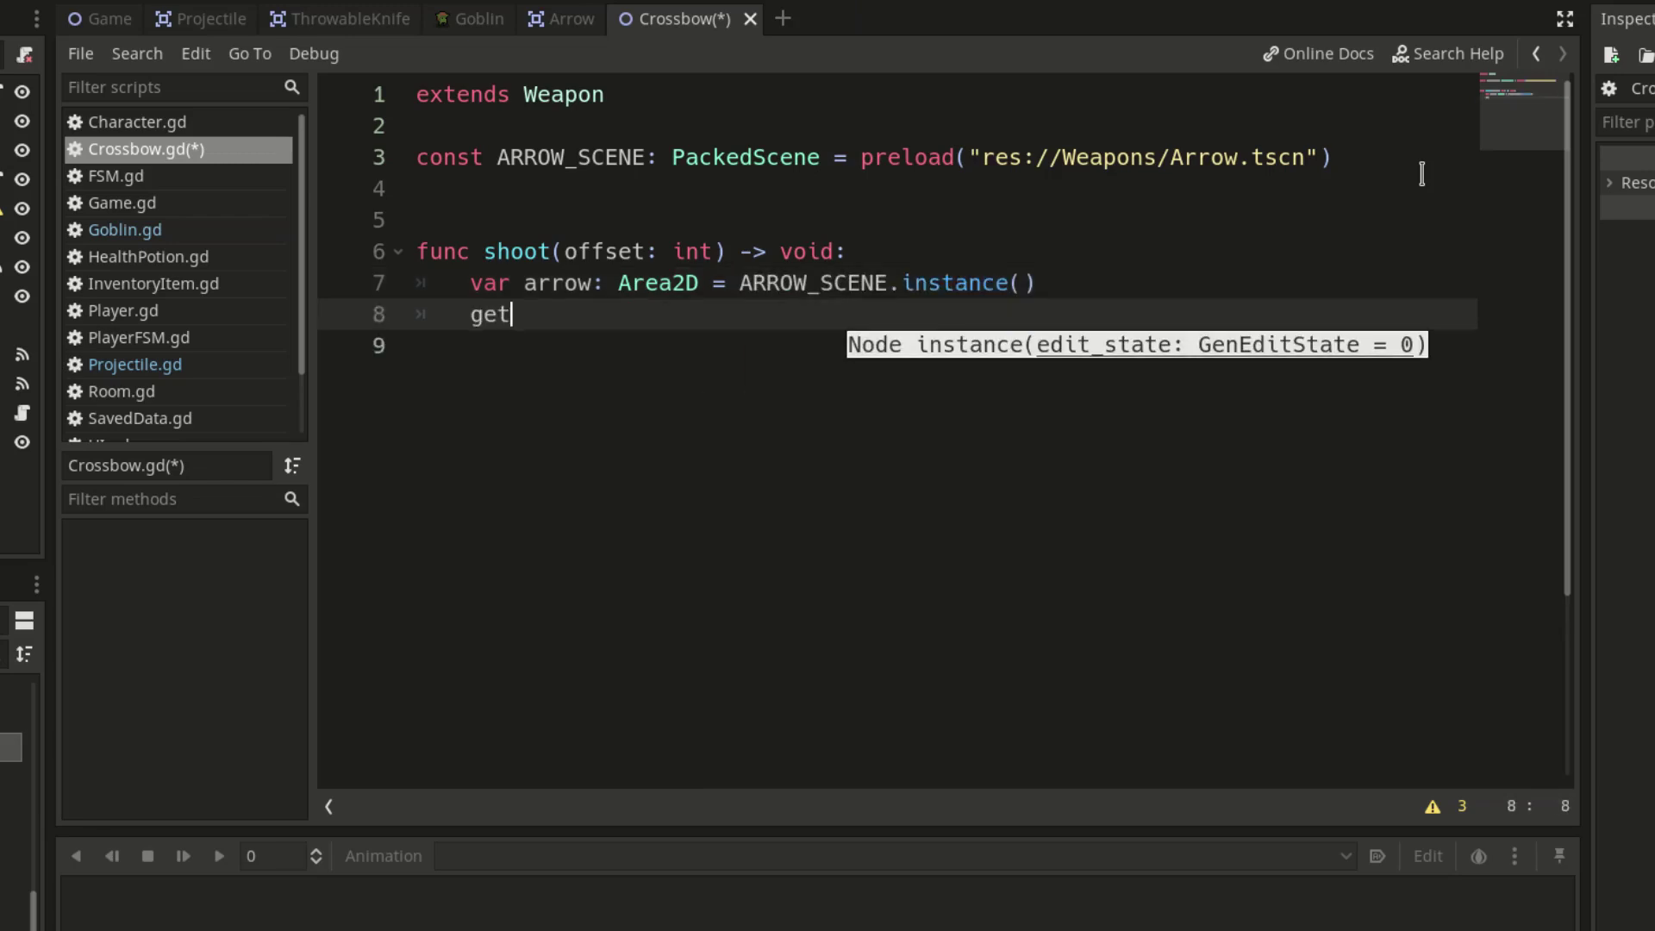
{"action": "type", "text": "_tr"}
{"action": "key", "text": "Return"}
{"action": "type", "text": ".current_scene.add_child("}
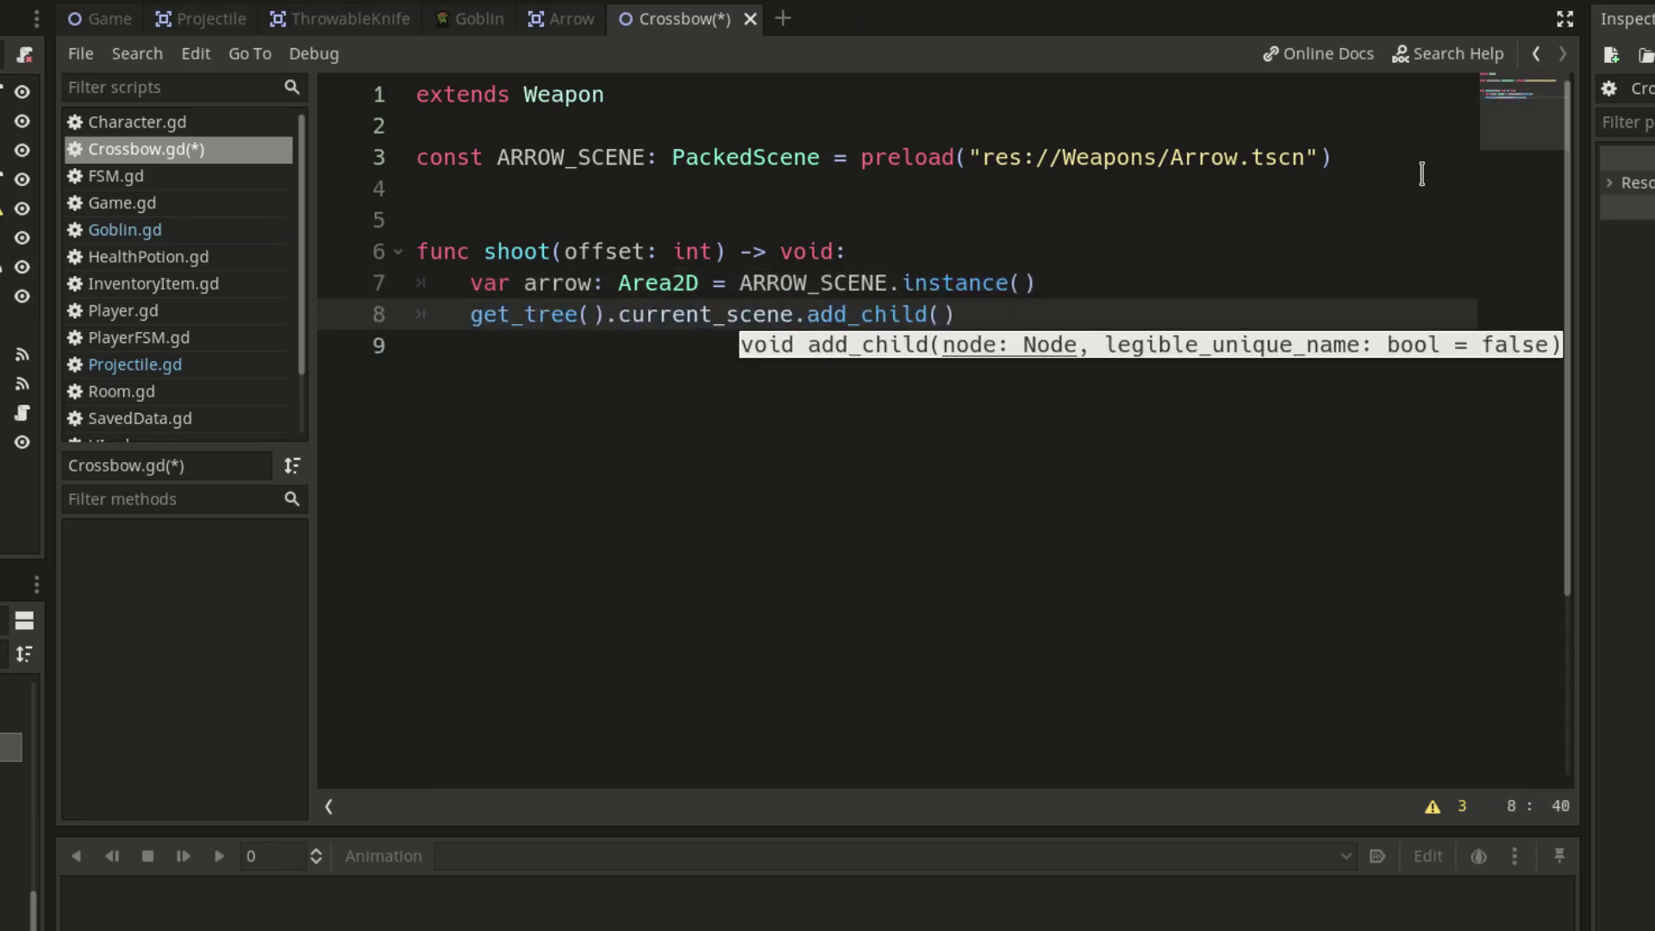
{"action": "type", "text": "arrow)"}
{"action": "key", "text": "Return"}
{"action": "type", "text": "a"}
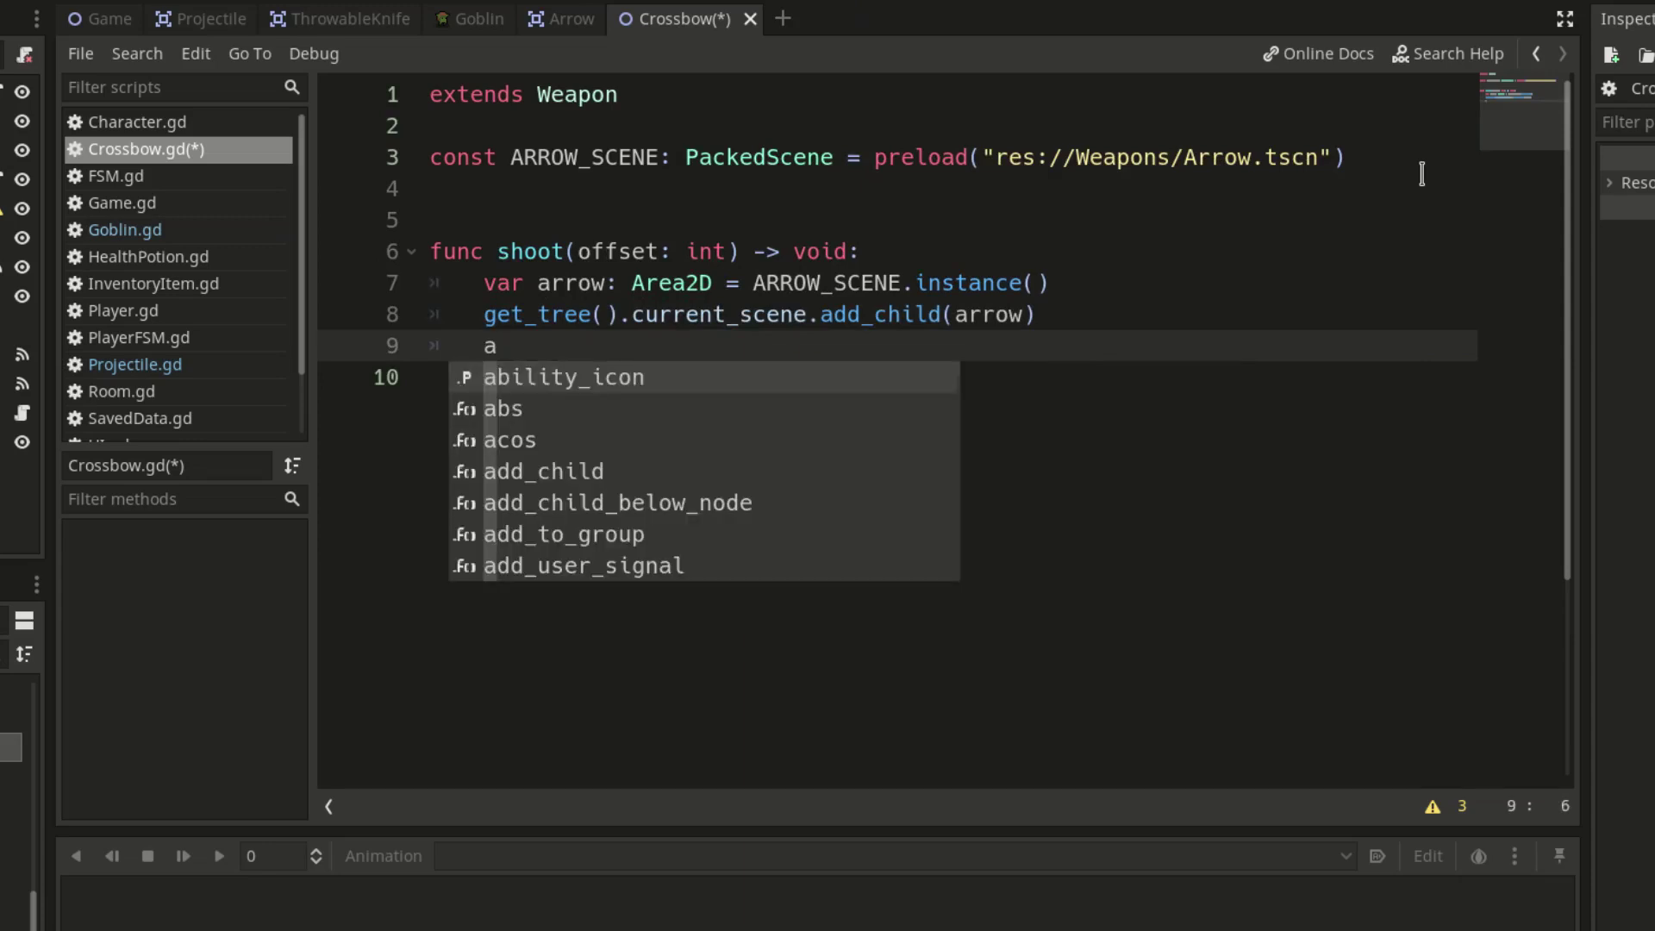
{"action": "type", "text": "rr"}
{"action": "key", "text": "Return"}
{"action": "type", "text": ".laun"}
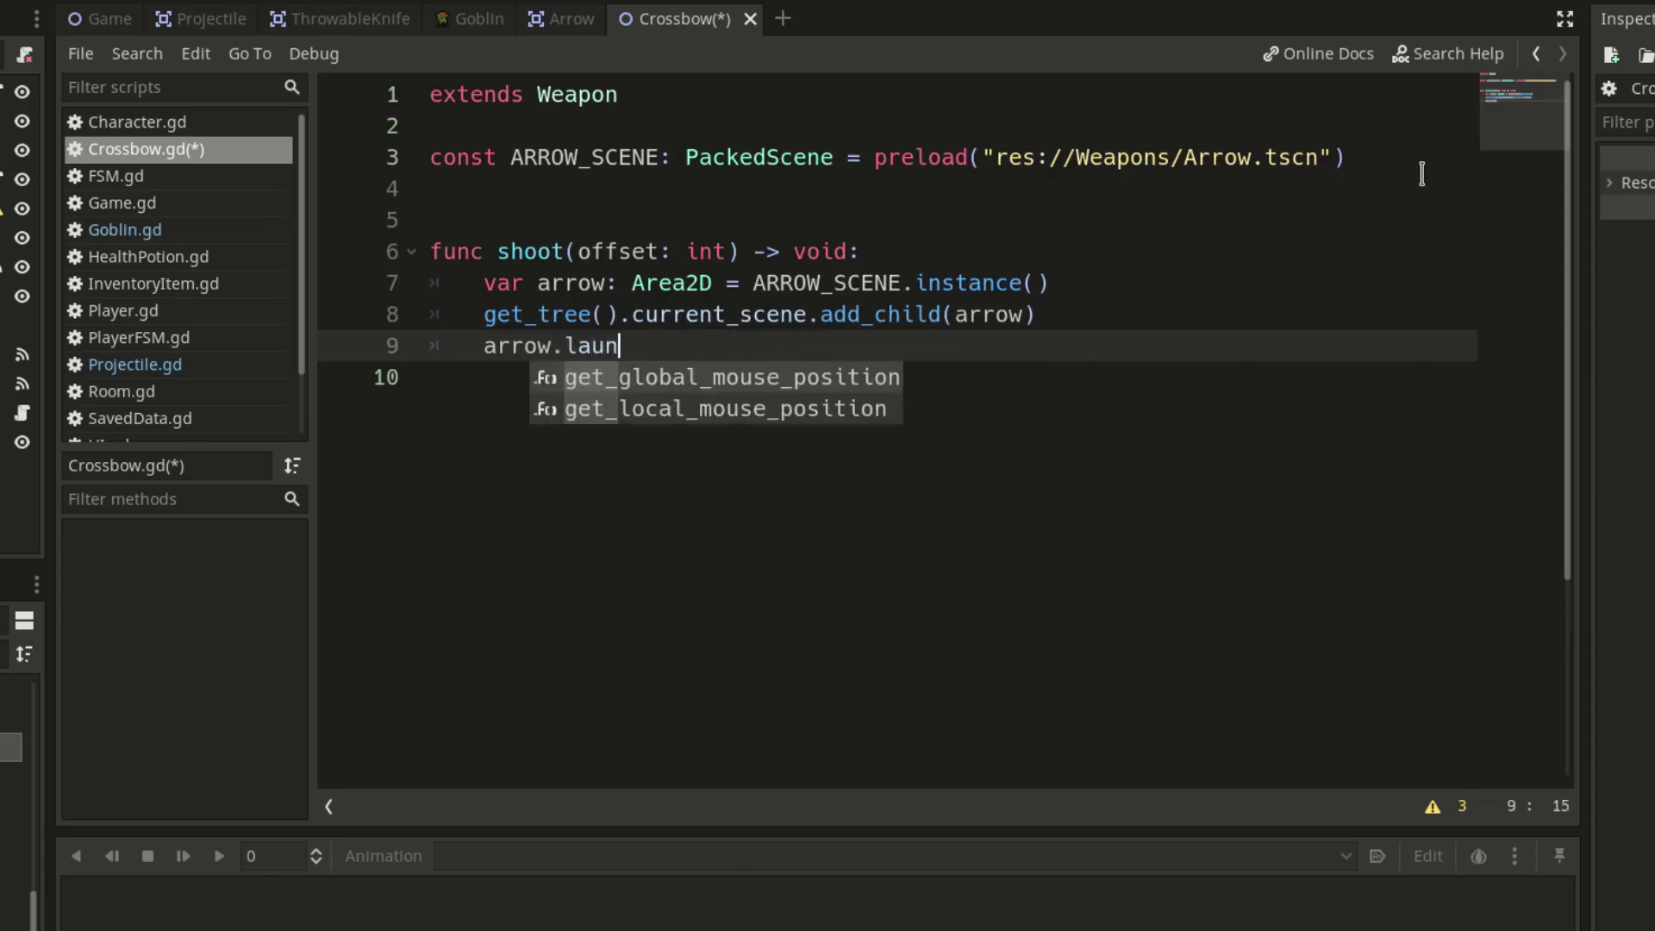
{"action": "type", "text": "ch("}
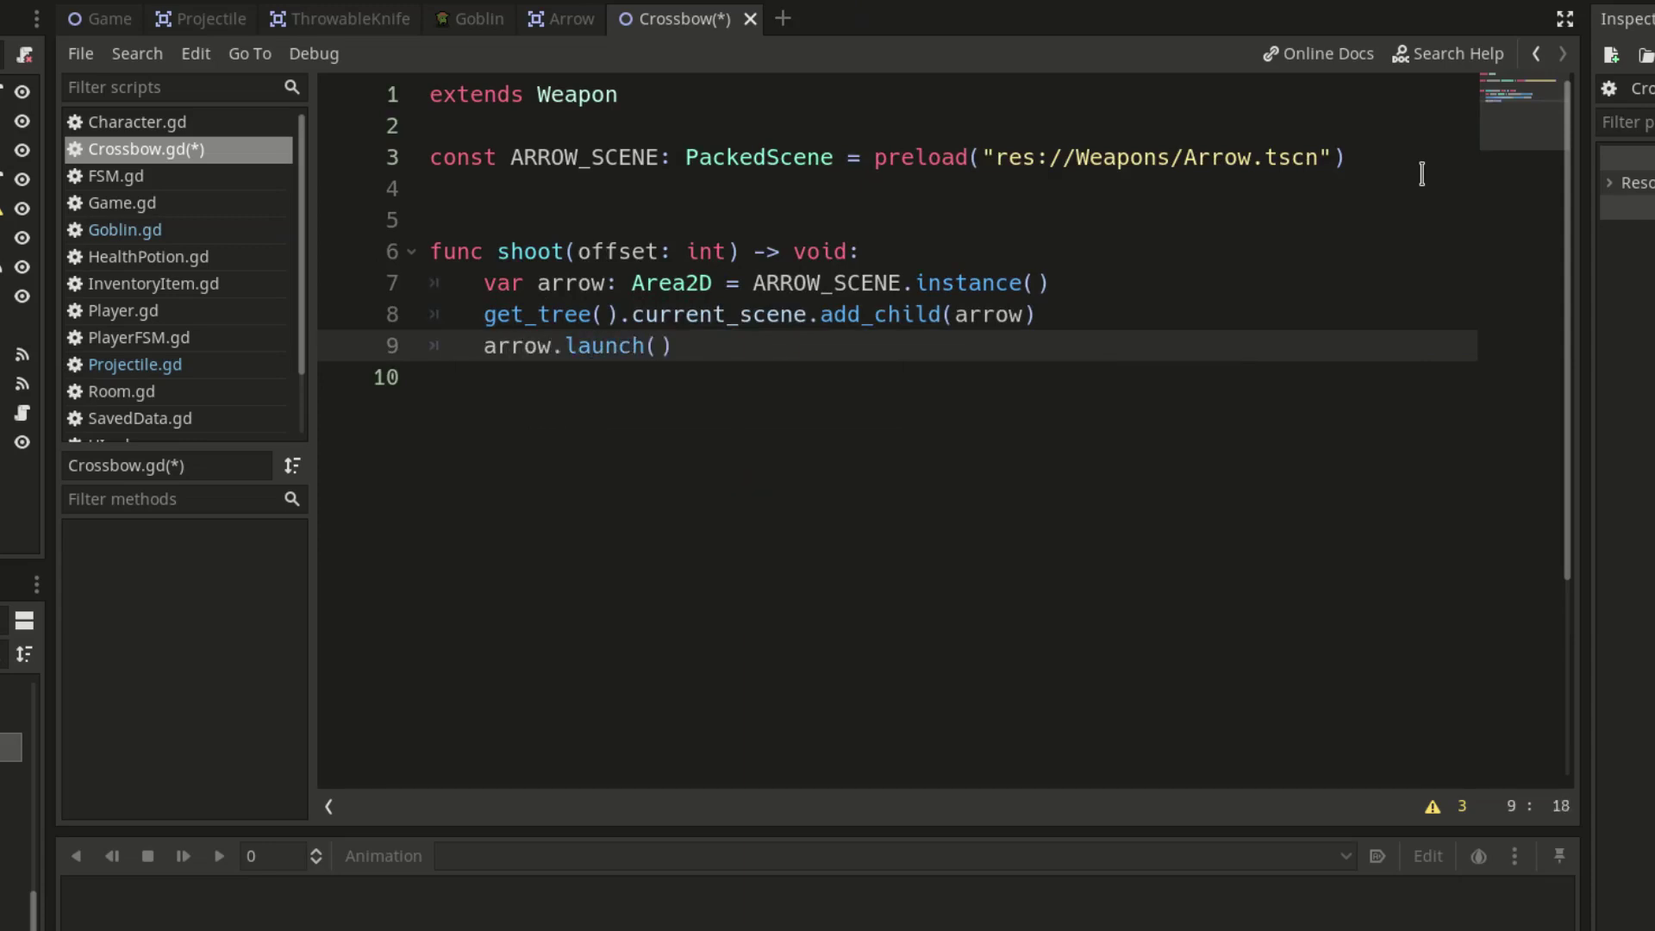
{"action": "type", "text": "gl"}
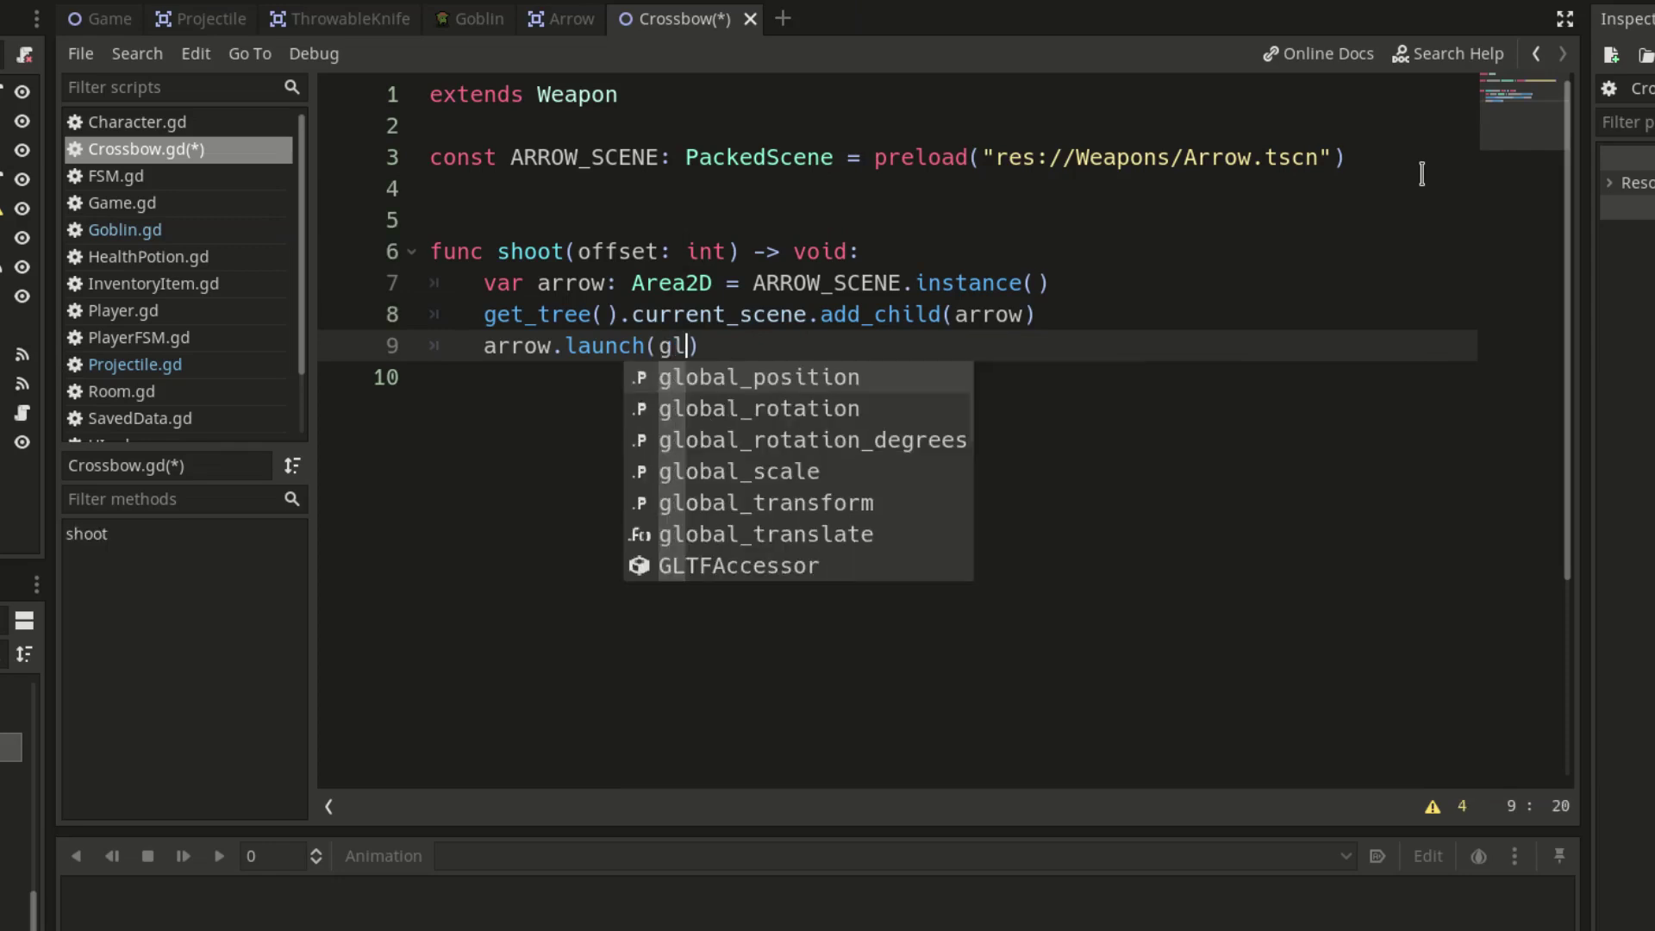
{"action": "type", "text": "ob"}
Complete arrow.launch(global_position, Vector2.LEFT rotated by rotation_degrees + offset, 400) and save
{"action": "key", "text": "Return"}
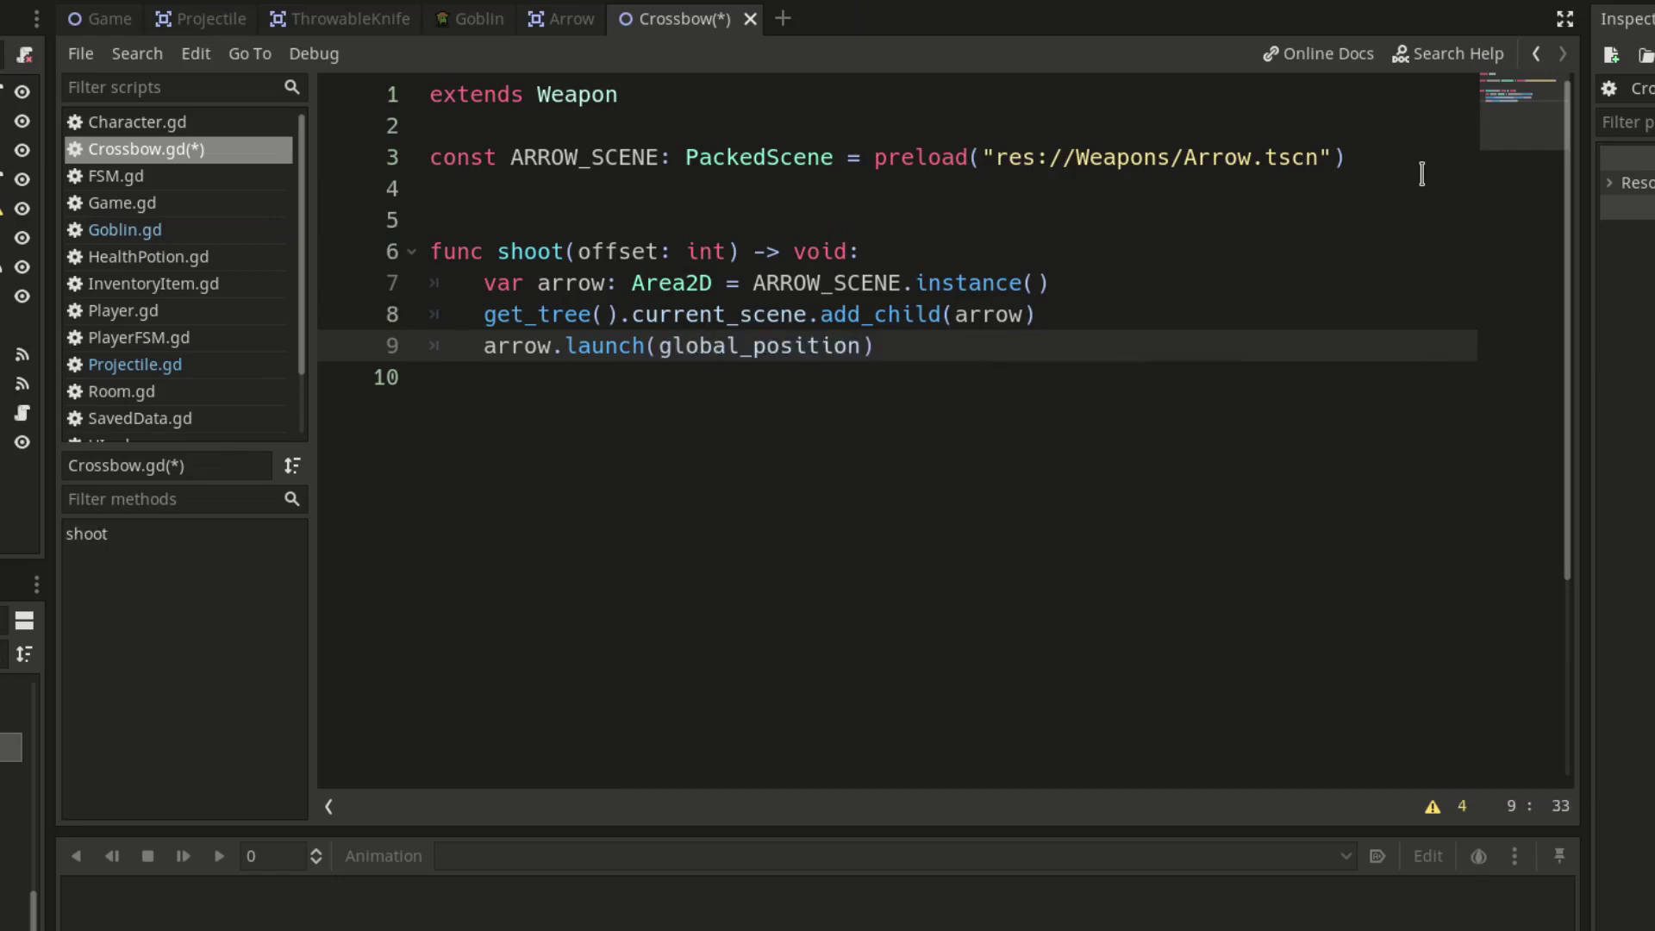
{"action": "type", "text": ", Ve"}
{"action": "key", "text": "Return"}
{"action": "type", "text": ".le"}
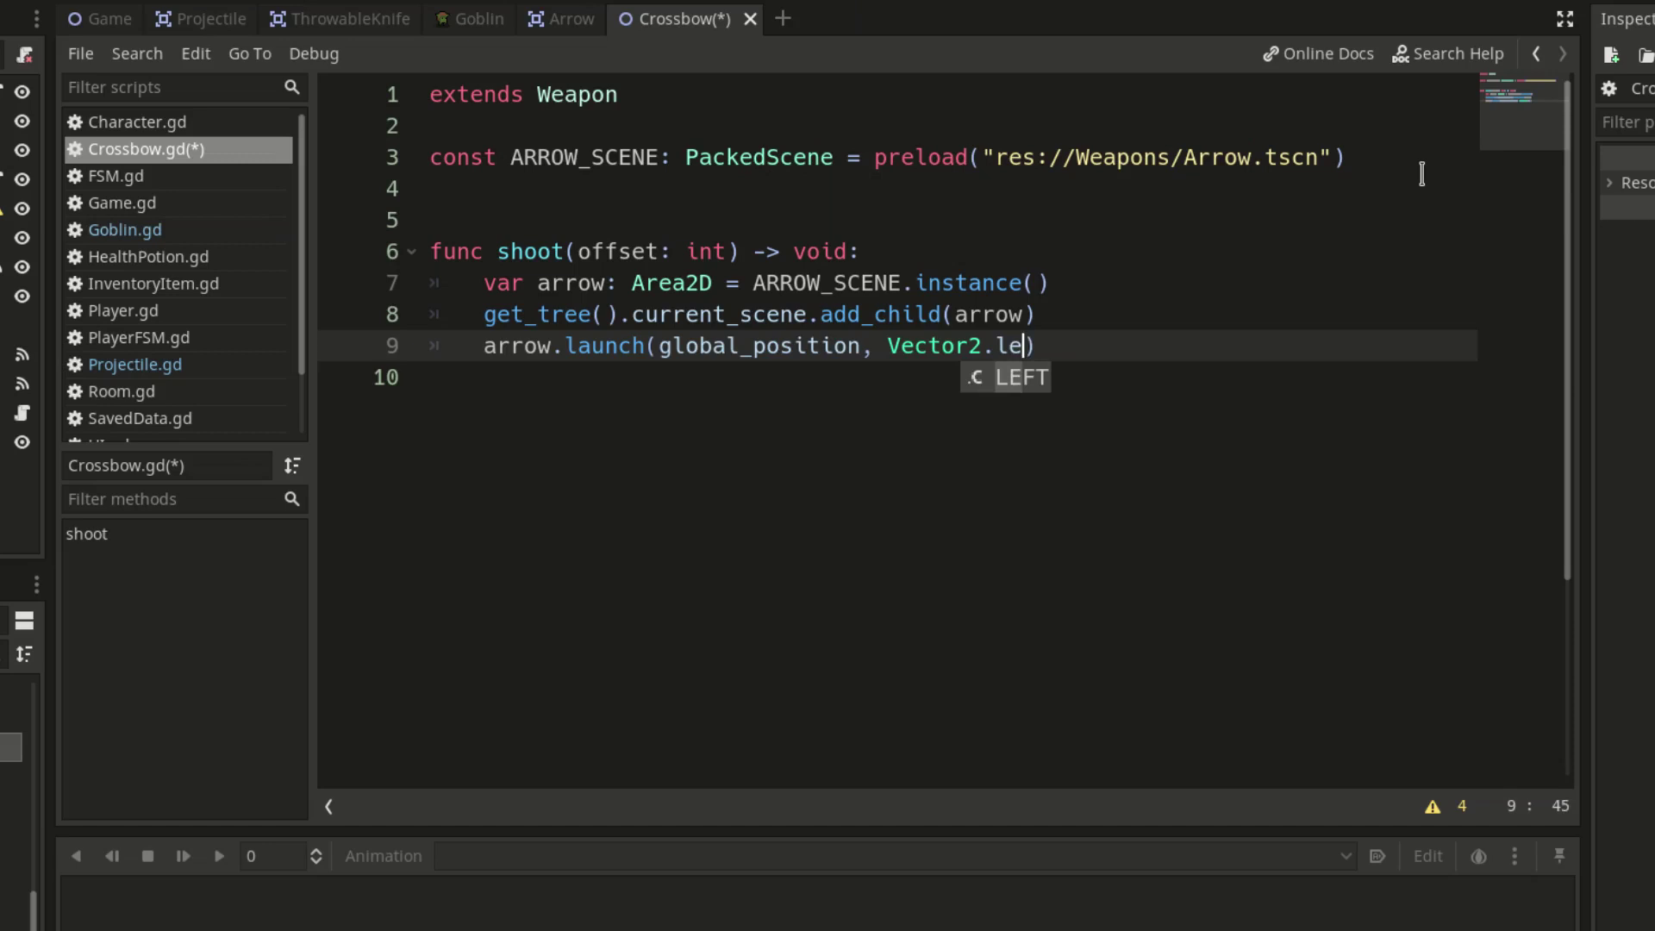
{"action": "key", "text": "Return"}
{"action": "type", "text": ".ro"}
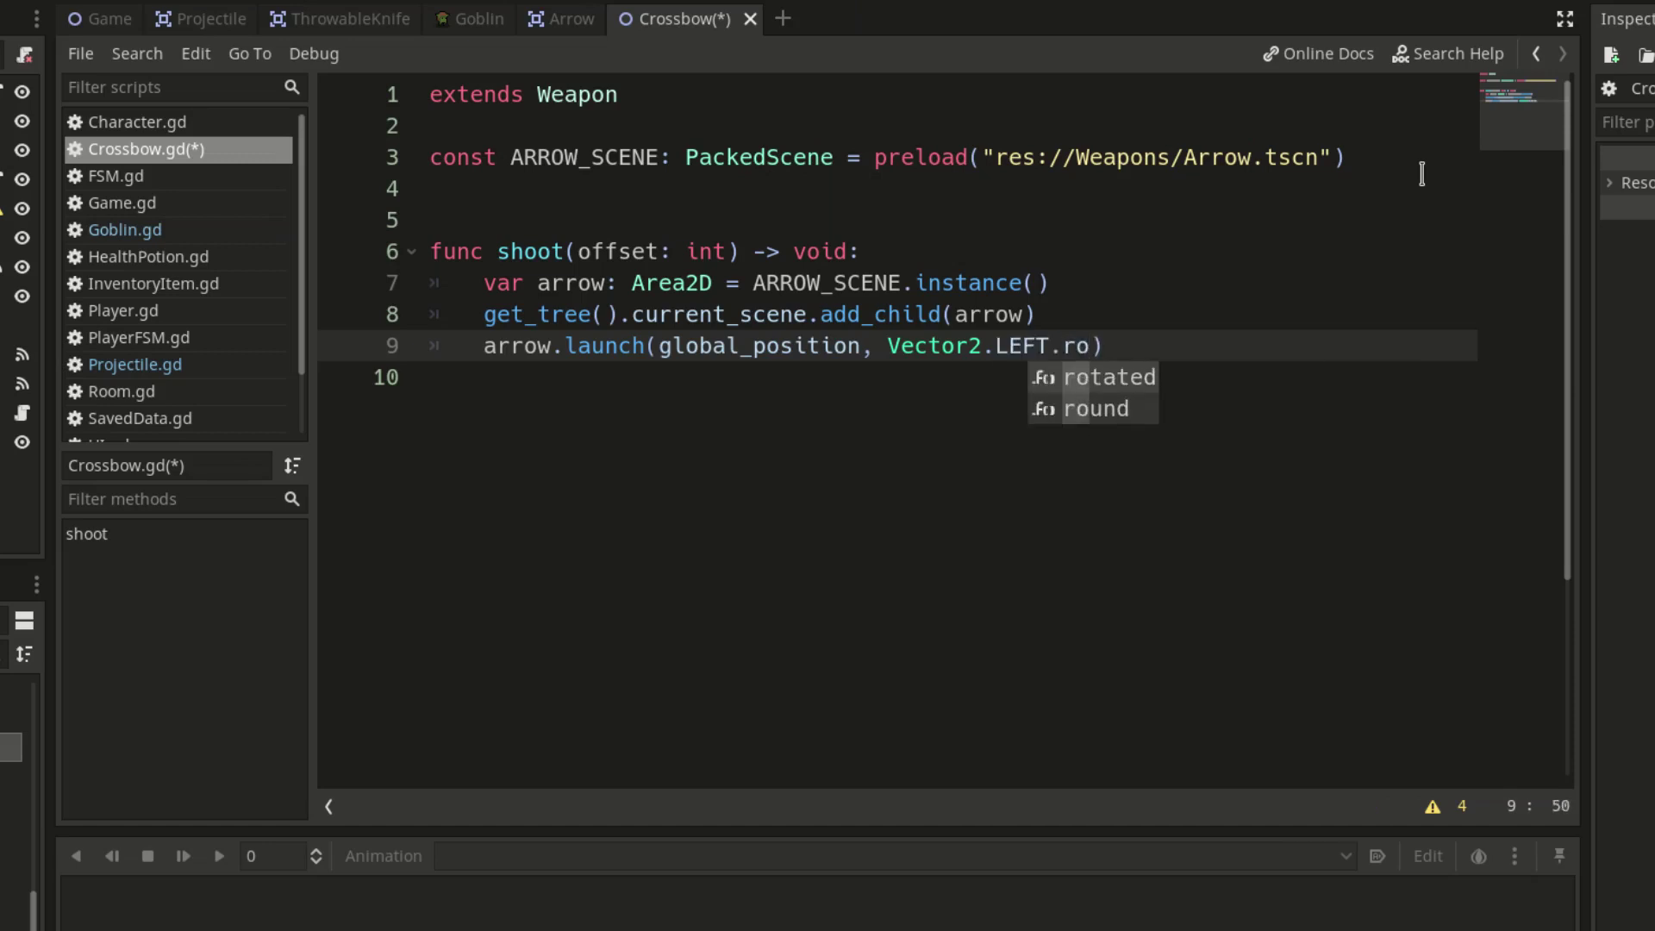
{"action": "key", "text": "Return"}
{"action": "type", "text": "deg"}
{"action": "key", "text": "Return"}
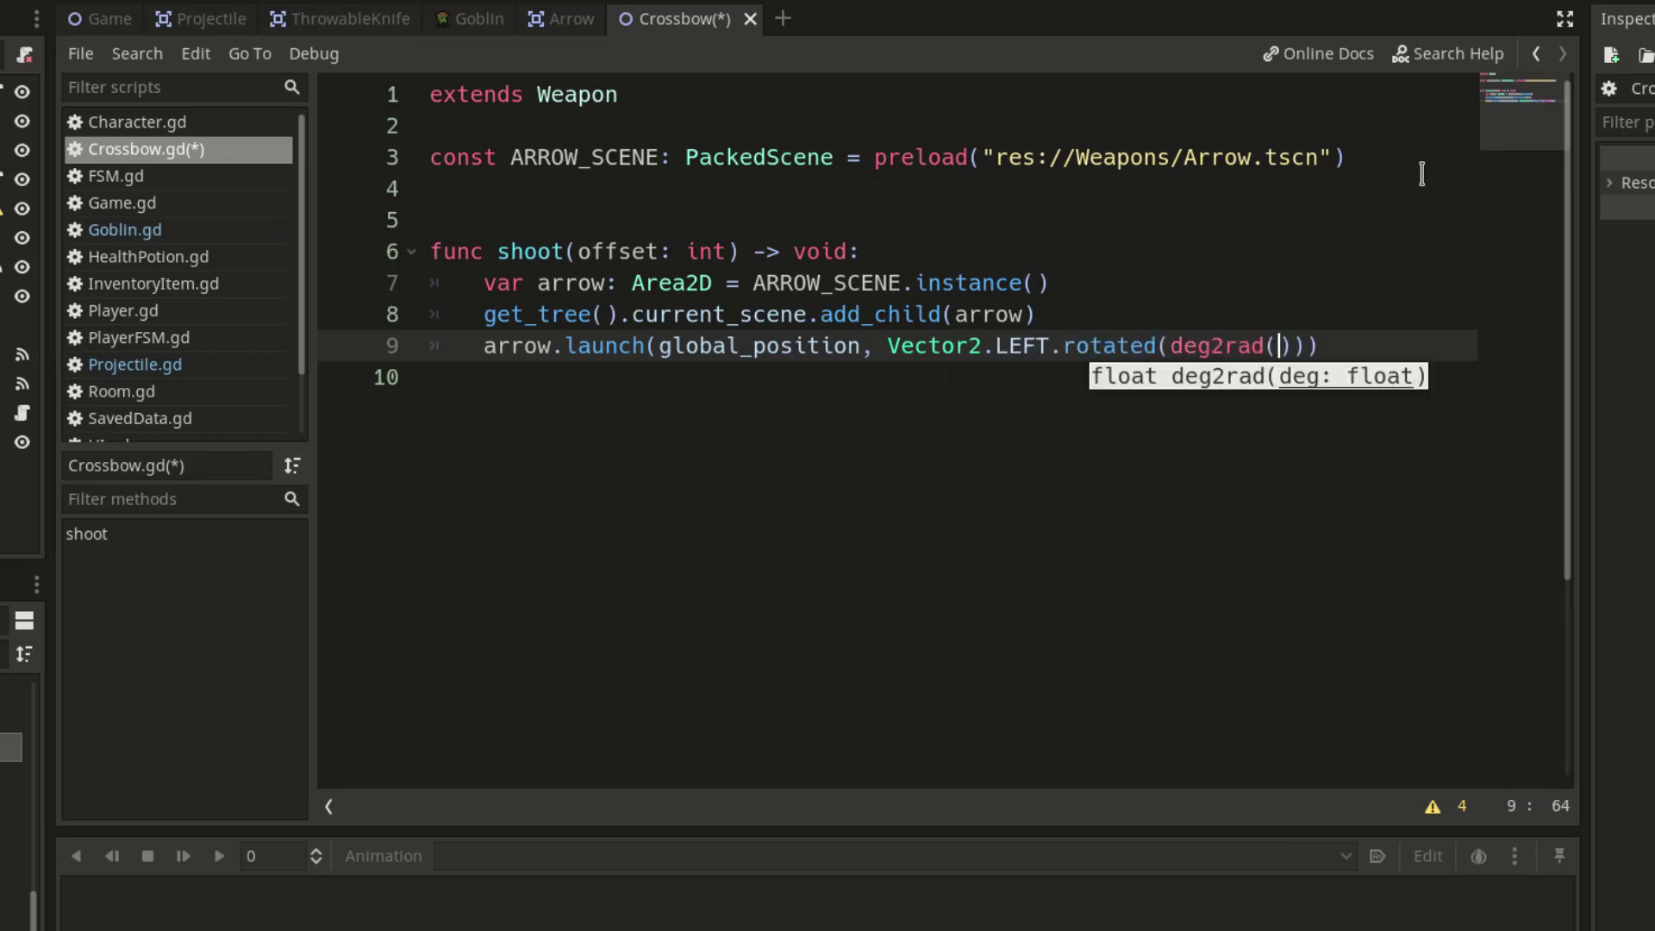
{"action": "type", "text": "rot"}
{"action": "key", "text": "Down"}
{"action": "key", "text": "Down"}
{"action": "key", "text": "Return"}
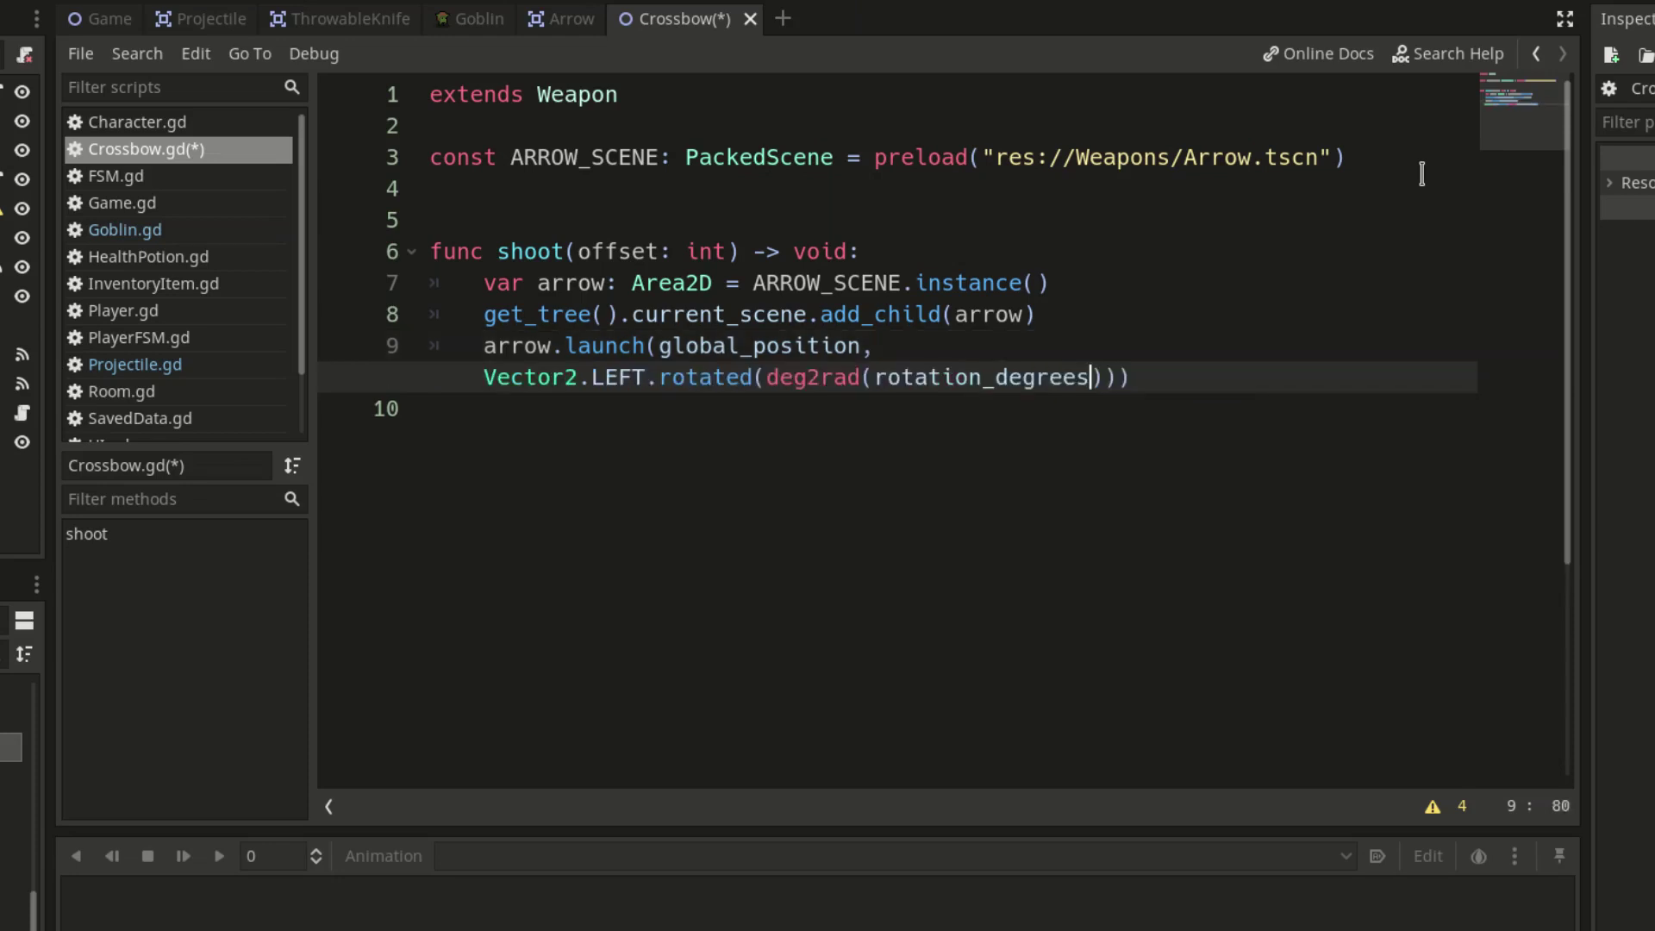
{"action": "type", "text": "+ offset"}
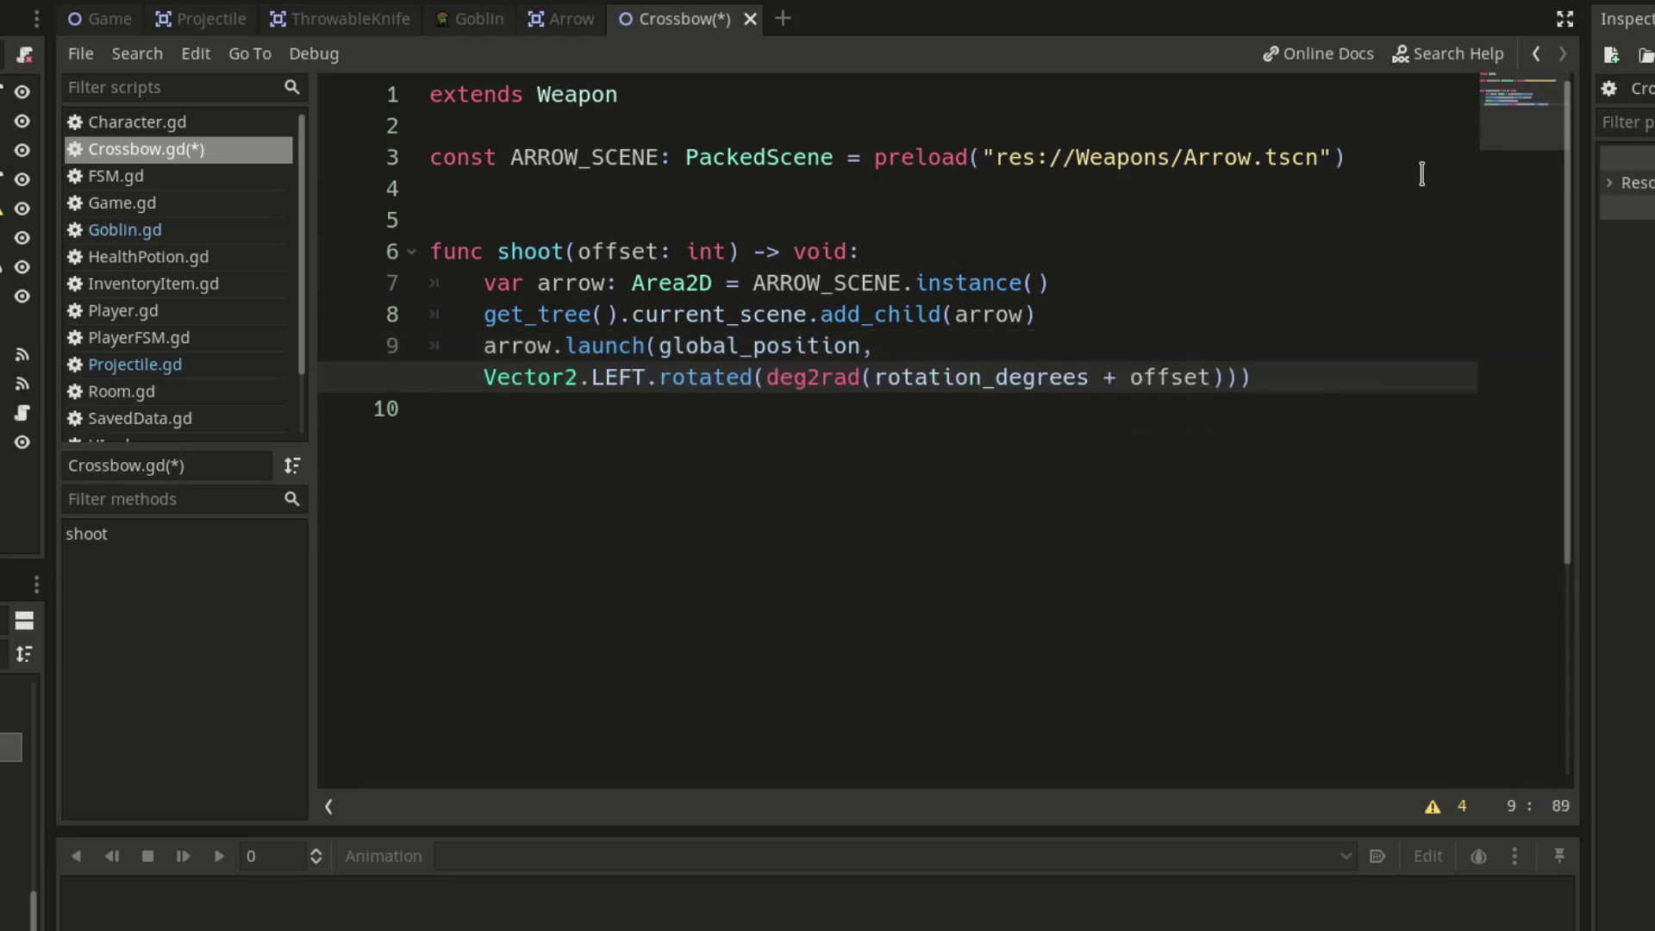
{"action": "key", "text": "Right"}
{"action": "key", "text": "Right"}
{"action": "type", "text": ", "}
{"action": "type", "text": "400"}
{"action": "key", "text": "ctrl+s"}
Add triple_shoot() calling shoot(0), shoot(12) and shoot(-12), then save Crossbow.gd
{"action": "key", "text": "End"}
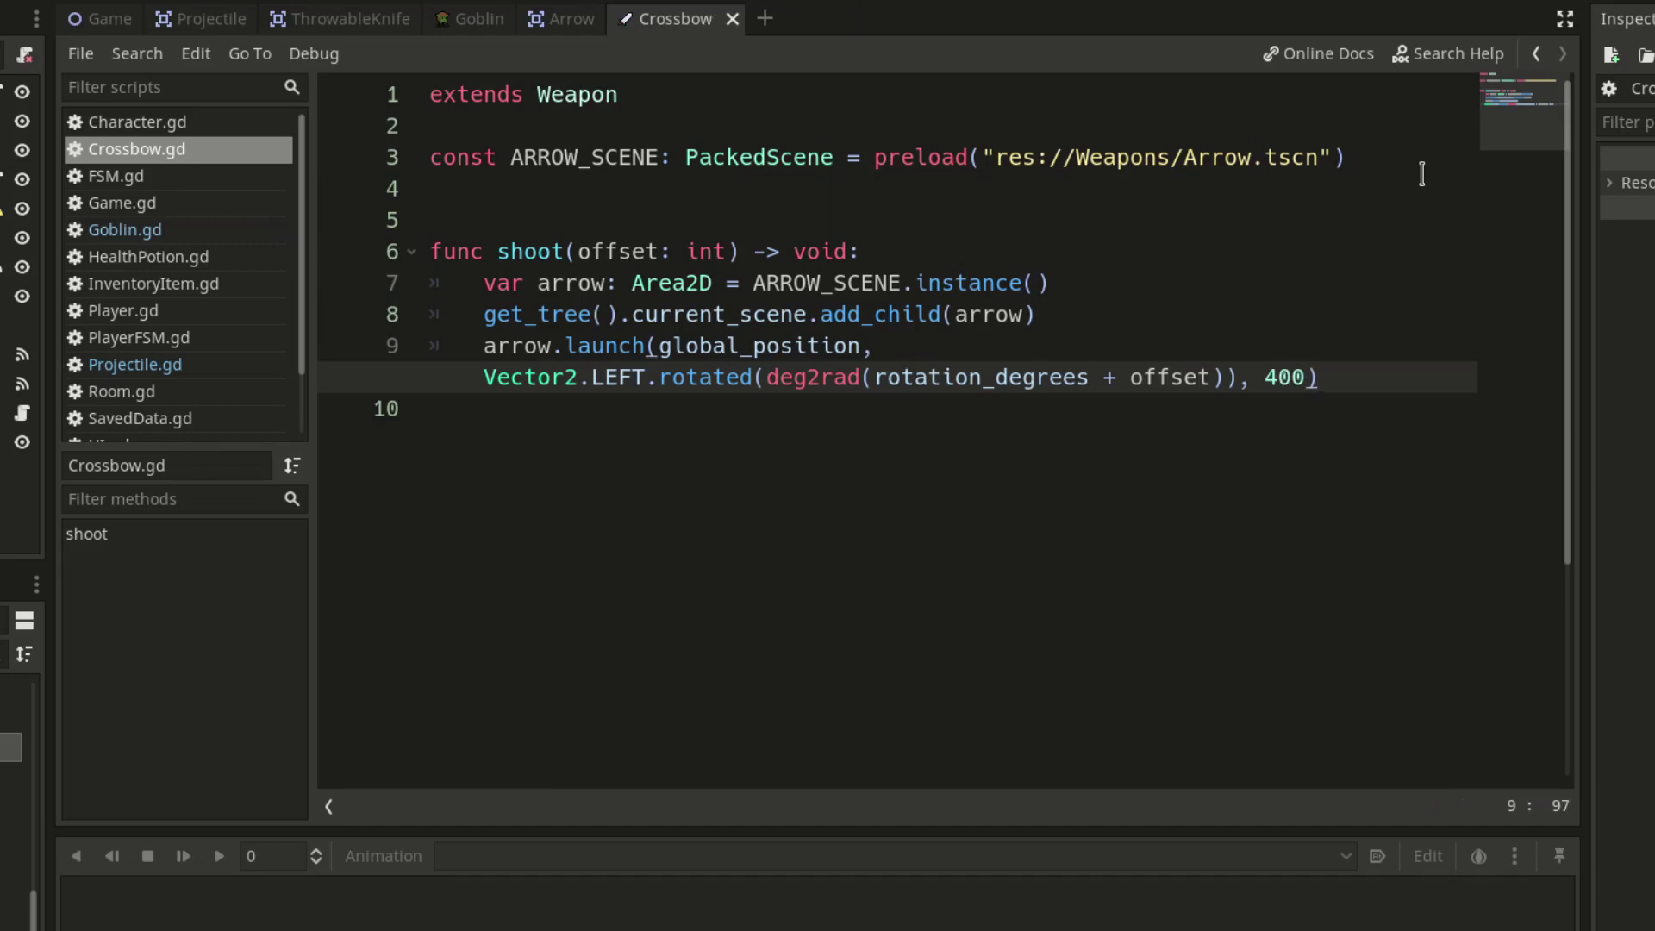
{"action": "key", "text": "Return"}
{"action": "key", "text": "Return"}
{"action": "key", "text": "Return"}
{"action": "key", "text": "BackSpace"}
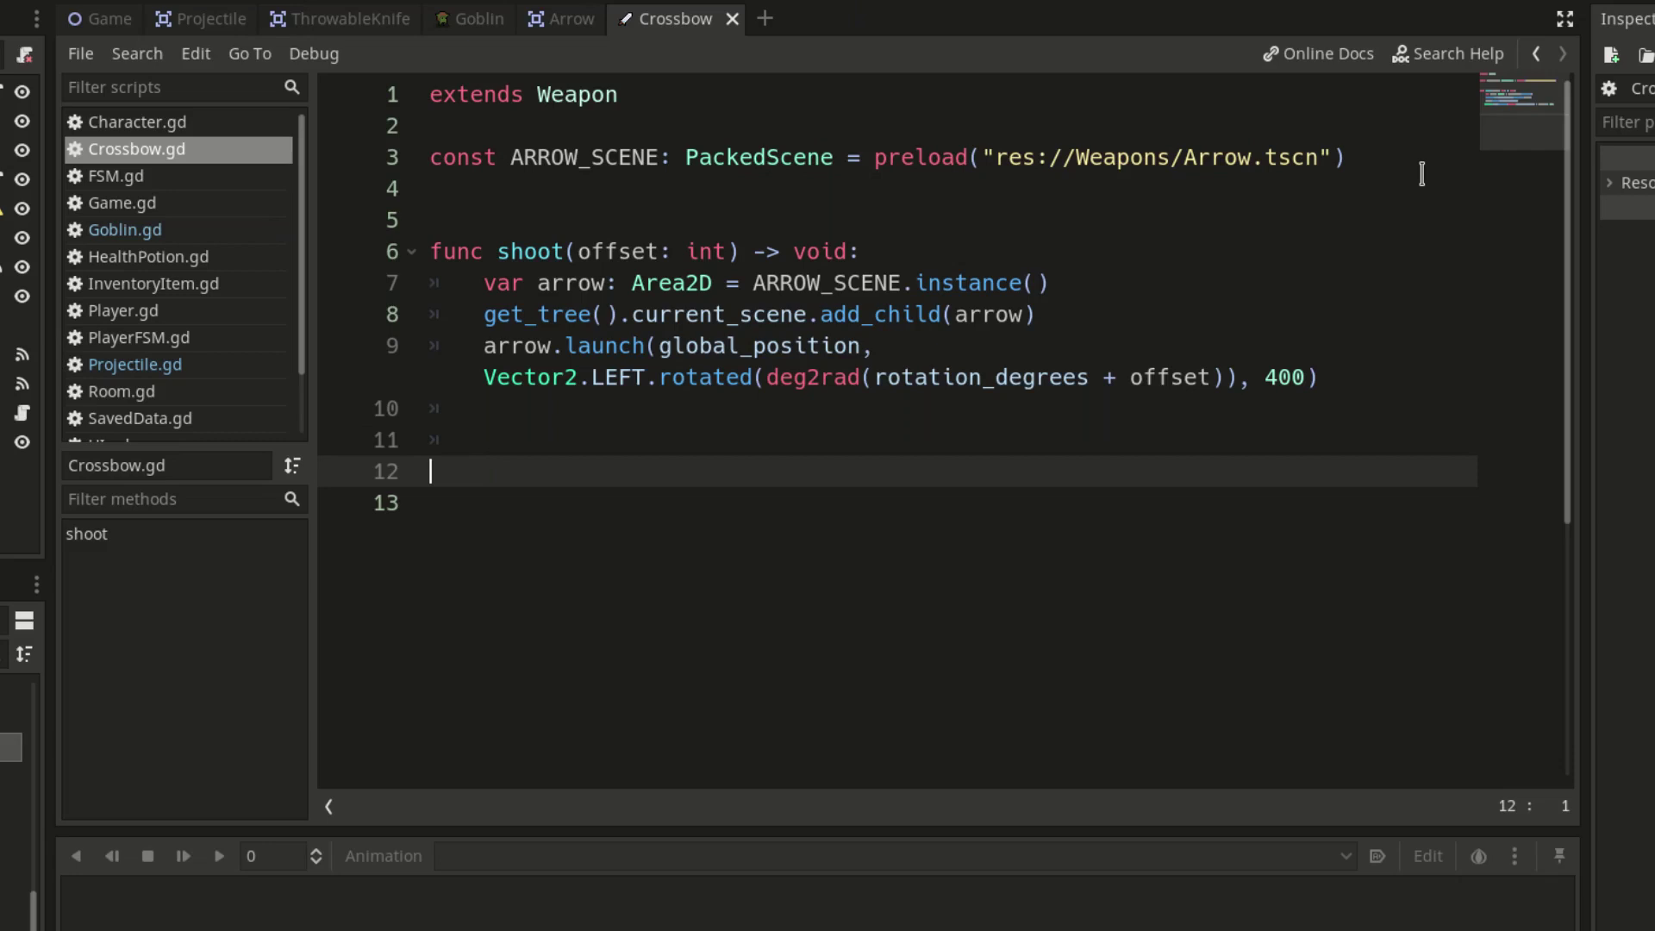
{"action": "type", "text": "func triple"}
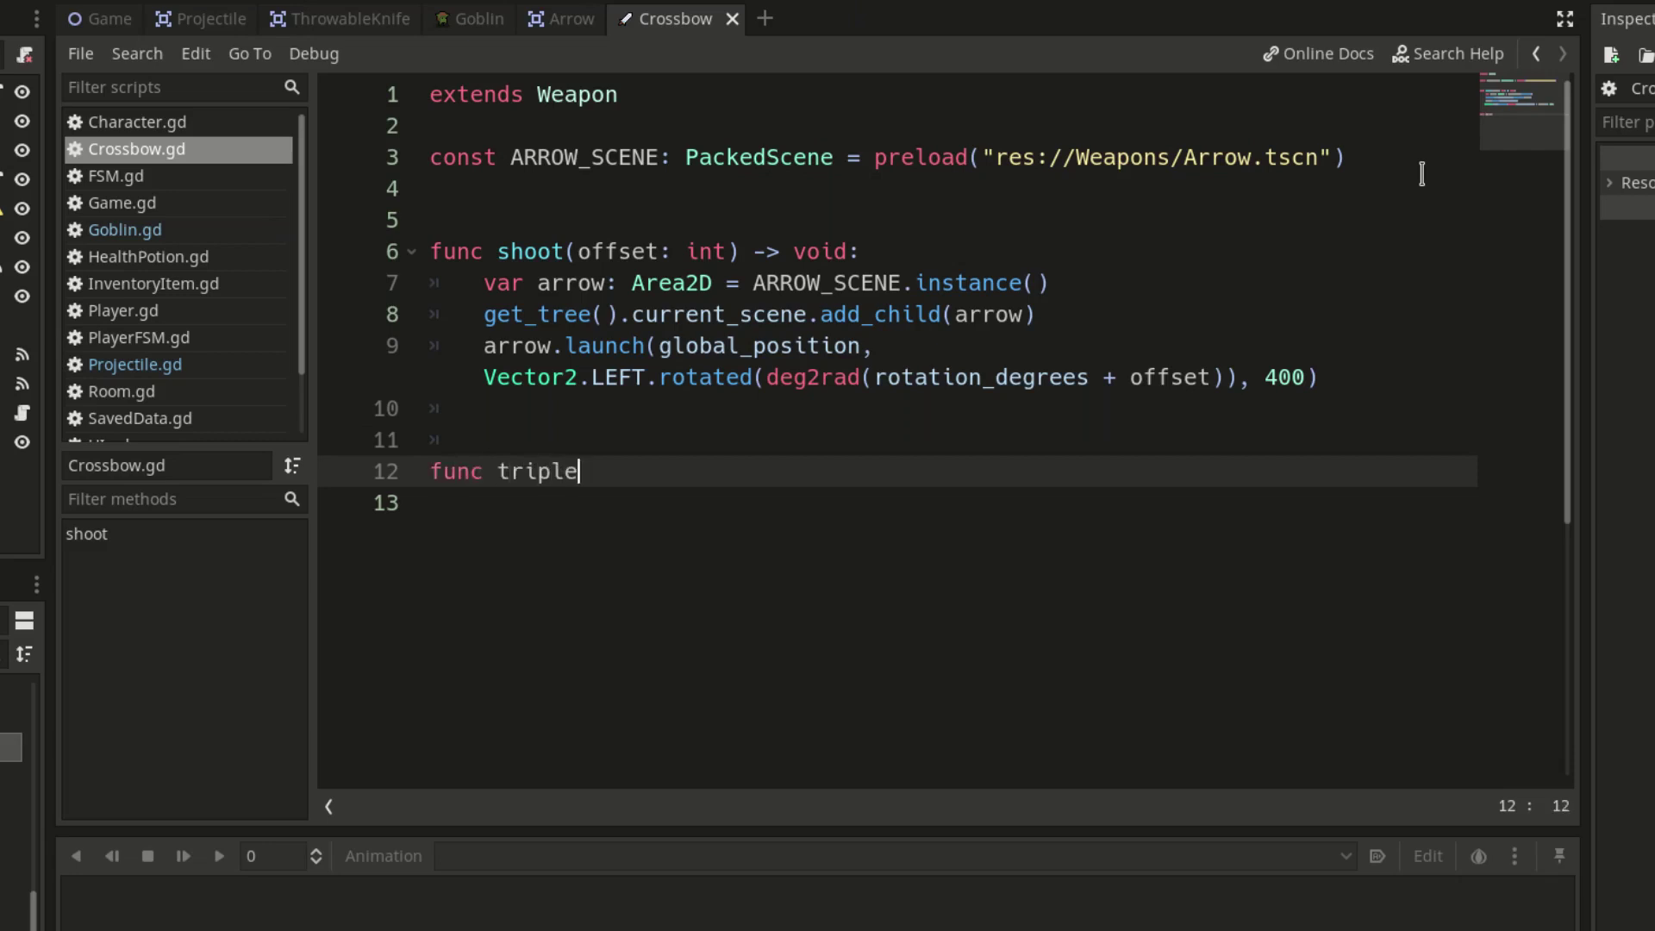
{"action": "type", "text": "_shoot"}
{"action": "type", "text": "()"}
{"action": "type", "text": " -> void:"}
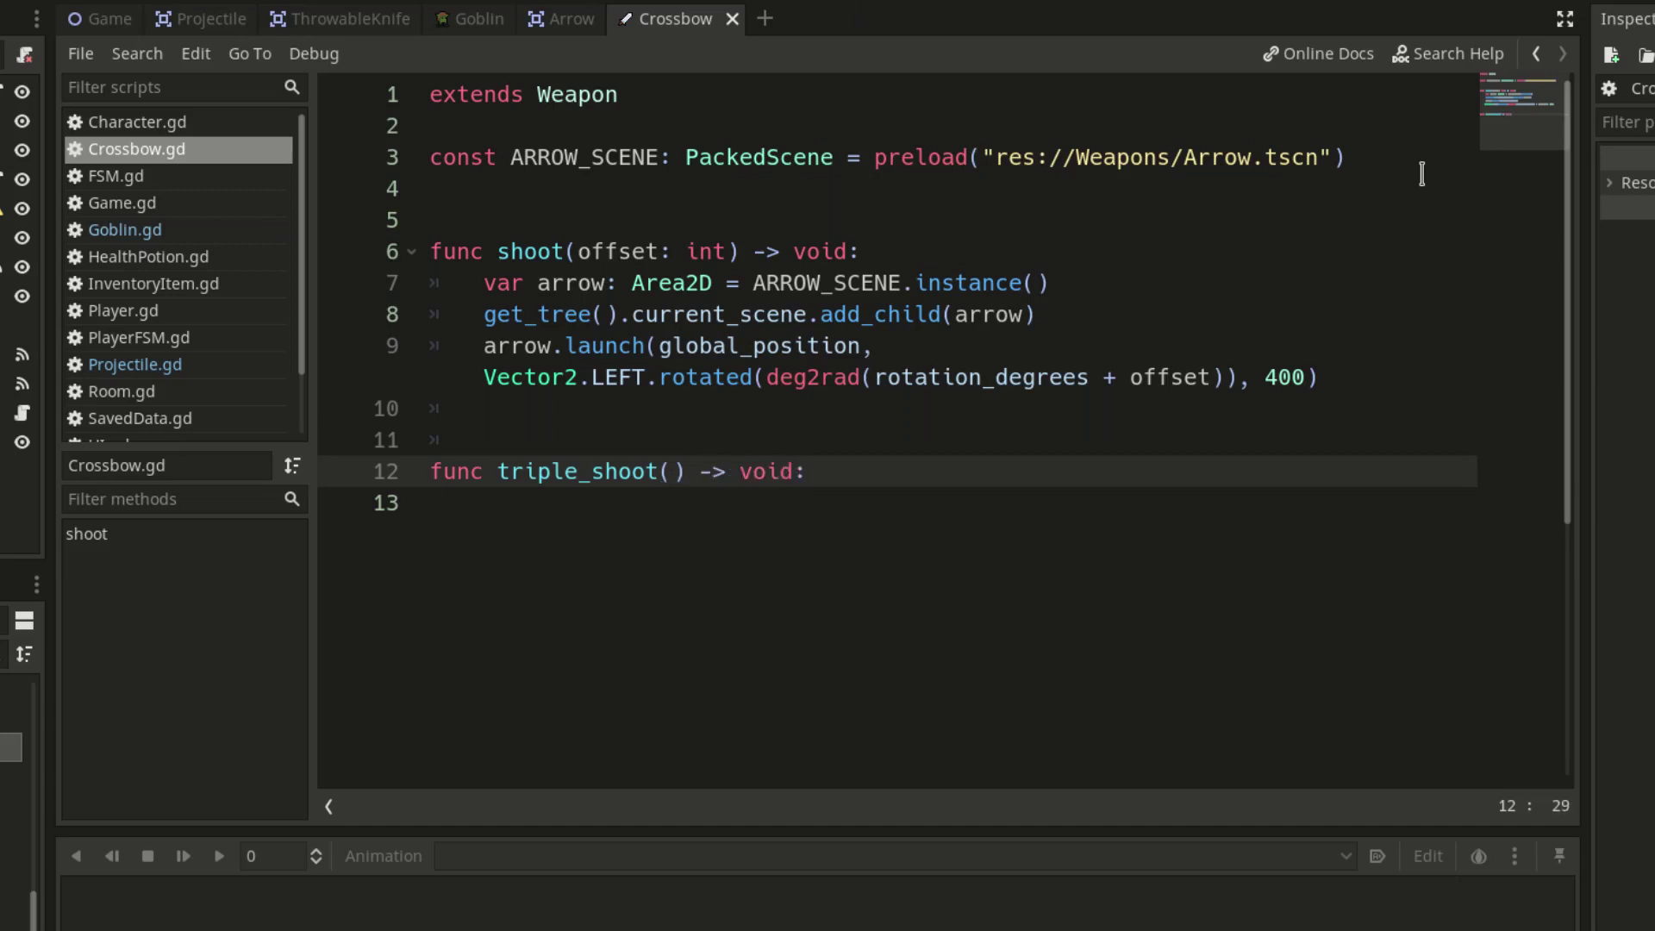
{"action": "key", "text": "Return"}
{"action": "type", "text": "shoot(0"}
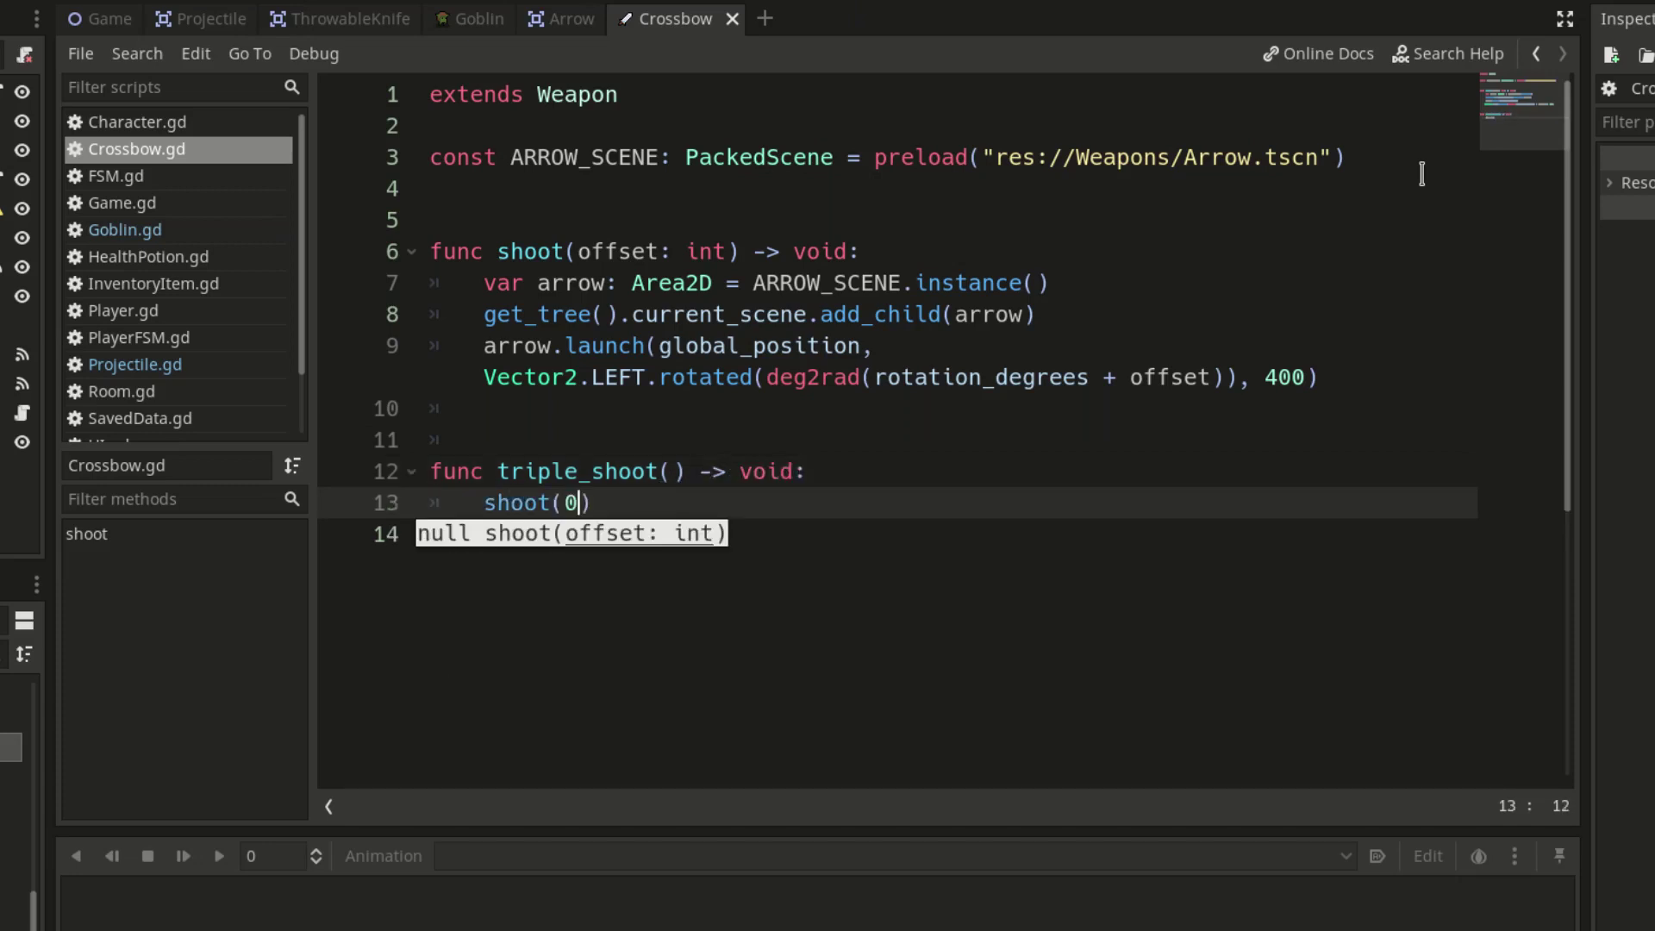
{"action": "type", "text": ")"}
{"action": "key", "text": "Return"}
{"action": "type", "text": "shoot("}
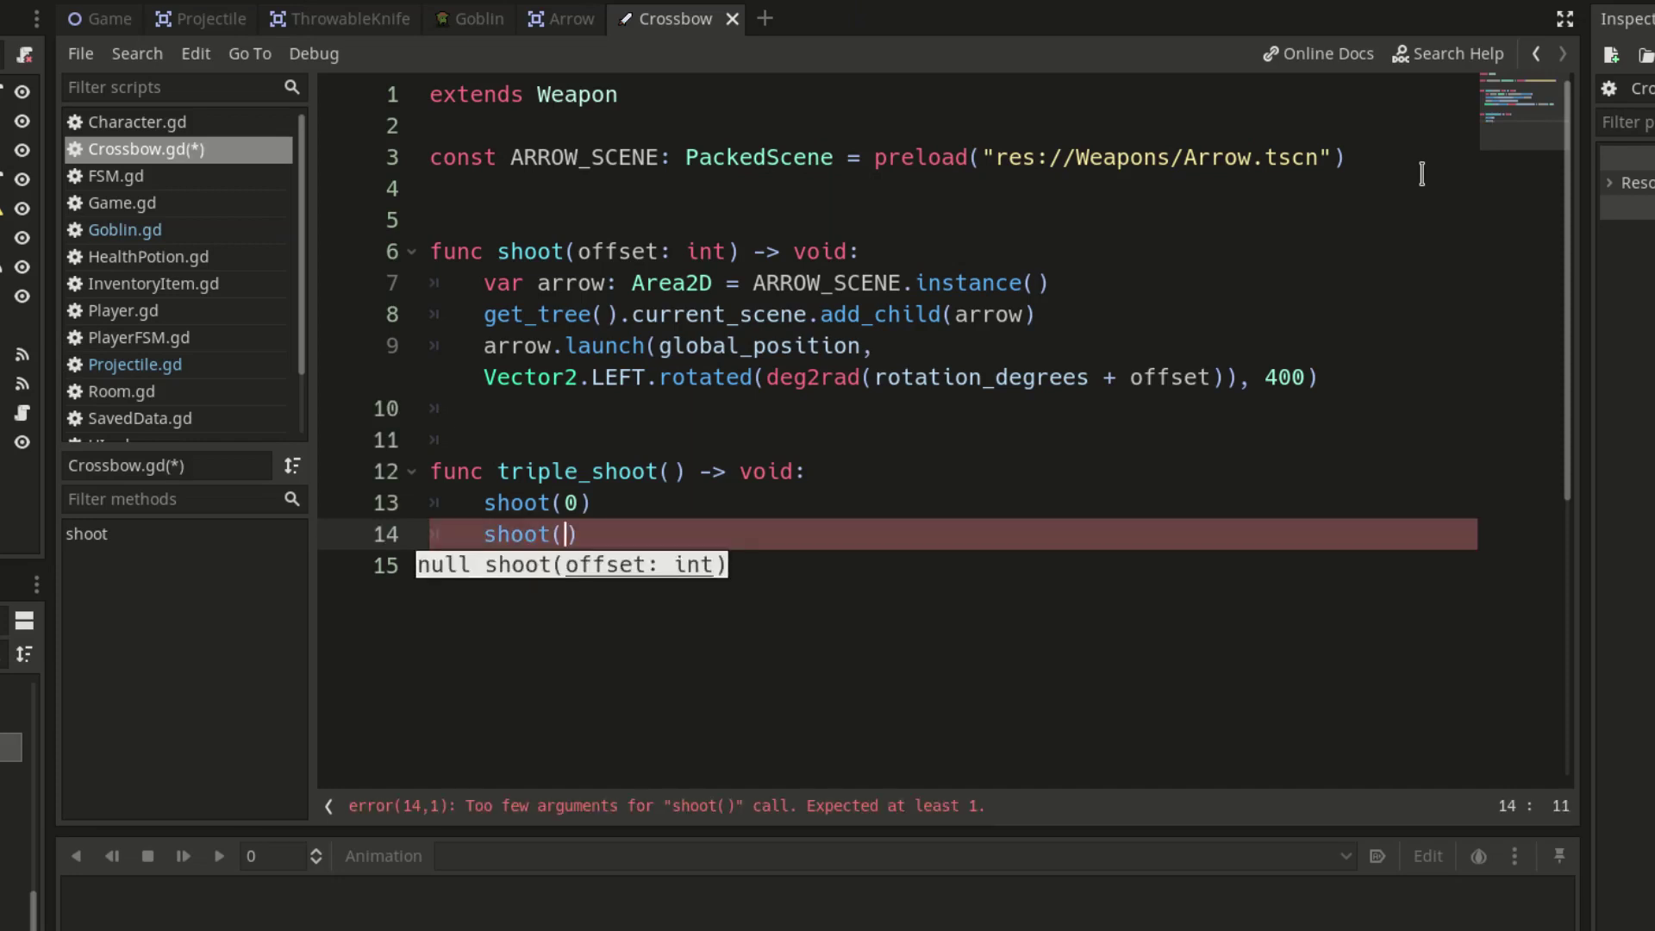
{"action": "type", "text": "12)"}
{"action": "key", "text": "Return"}
{"action": "type", "text": "sh"}
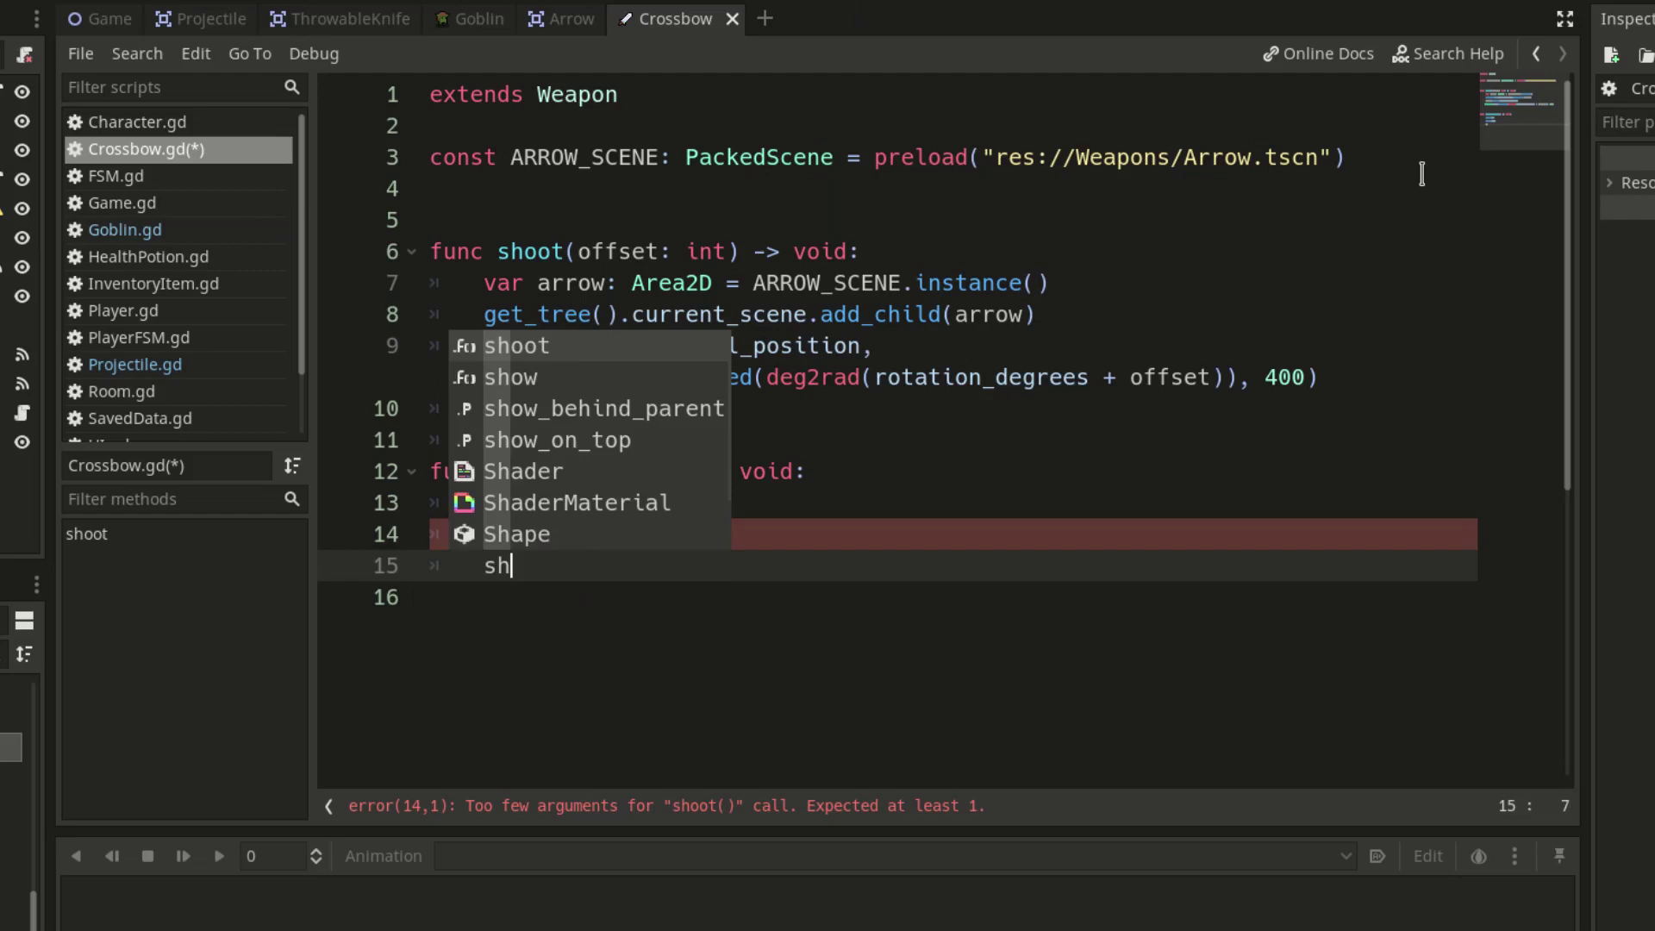
{"action": "type", "text": "oot(-"}
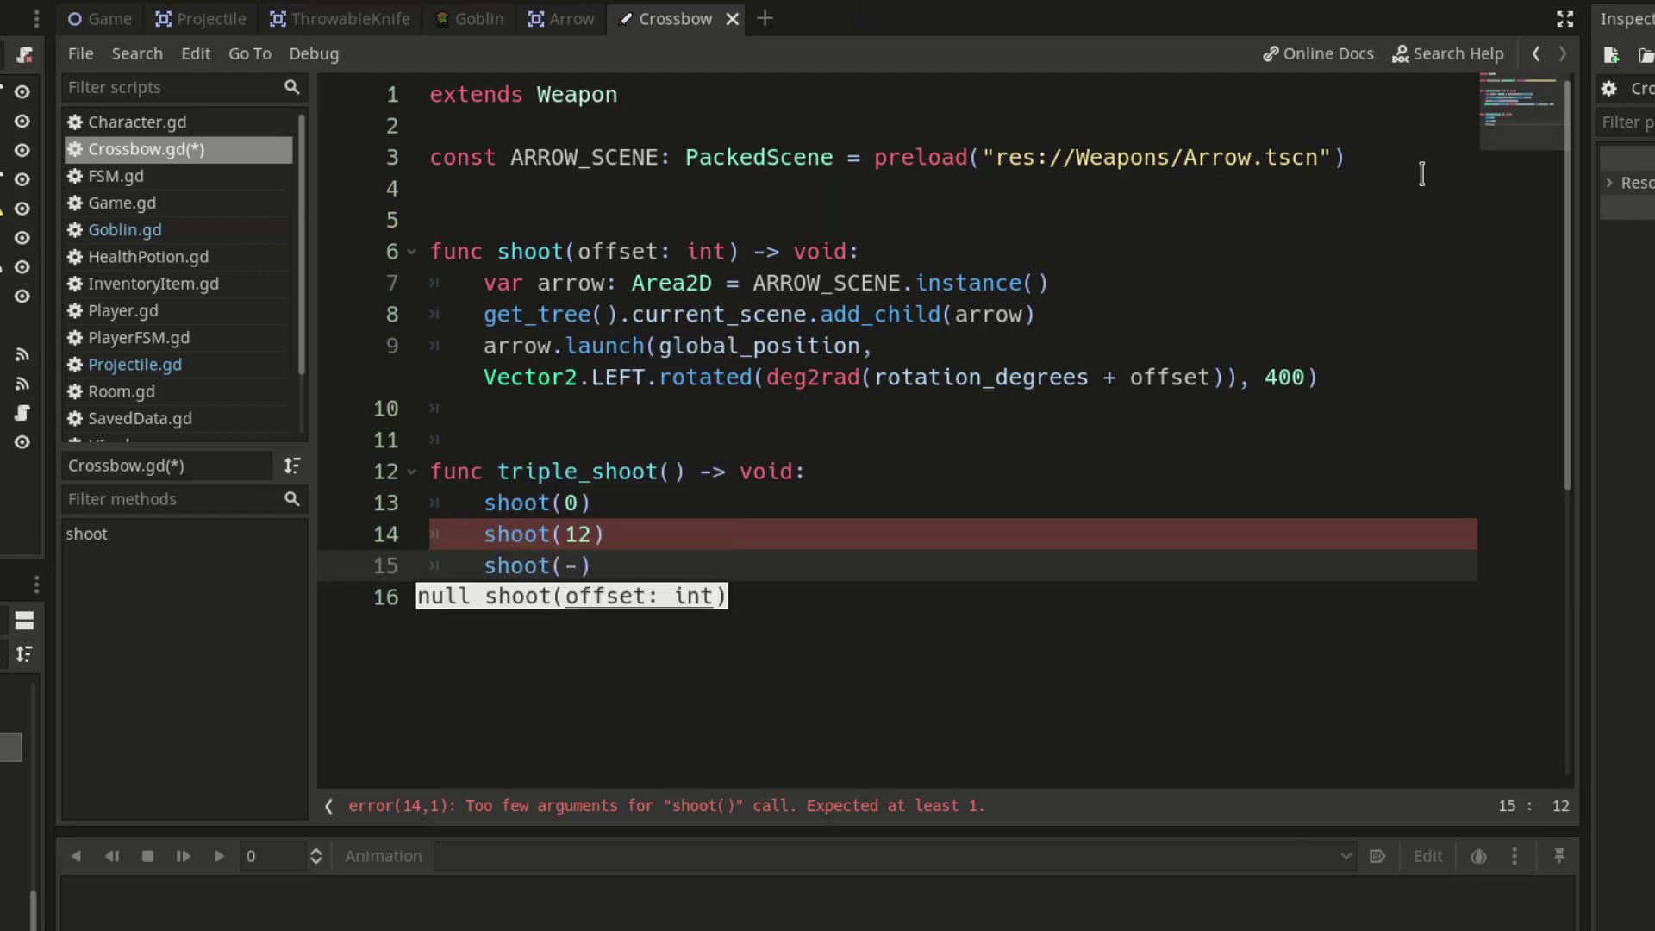
{"action": "type", "text": "12"}
{"action": "key", "text": "ctrl+s"}
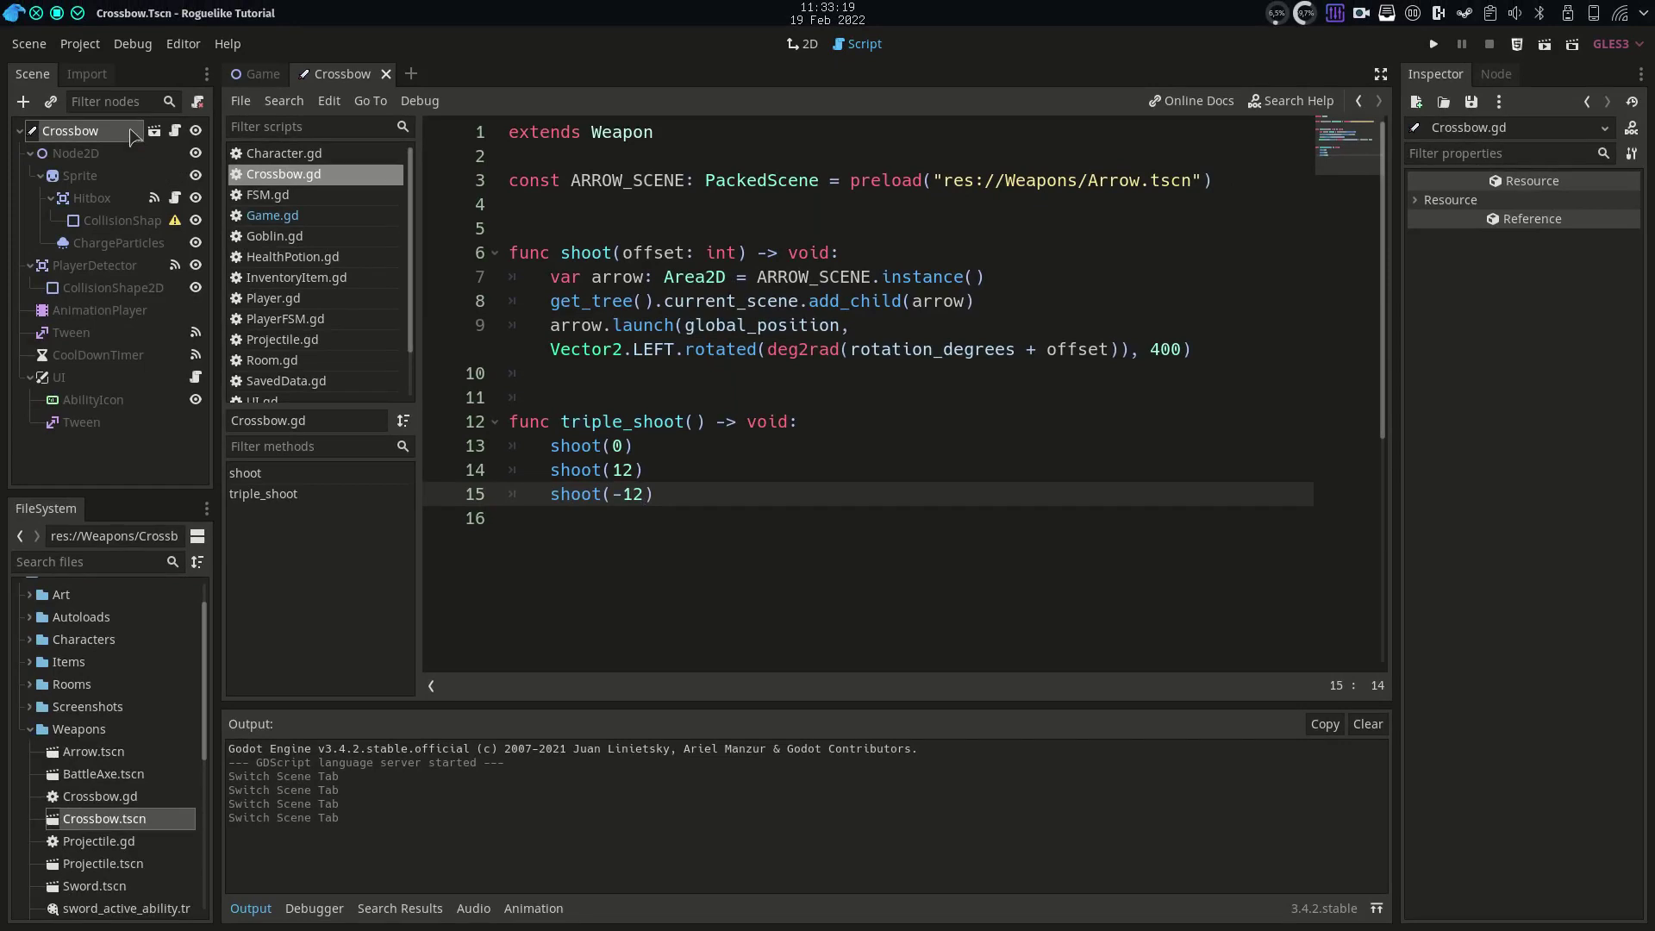
In the 2D view, tick Ranged Weapon on the Crossbow and set Rotation Offset to 180
{"action": "left_click", "coordinate": [122, 135]}
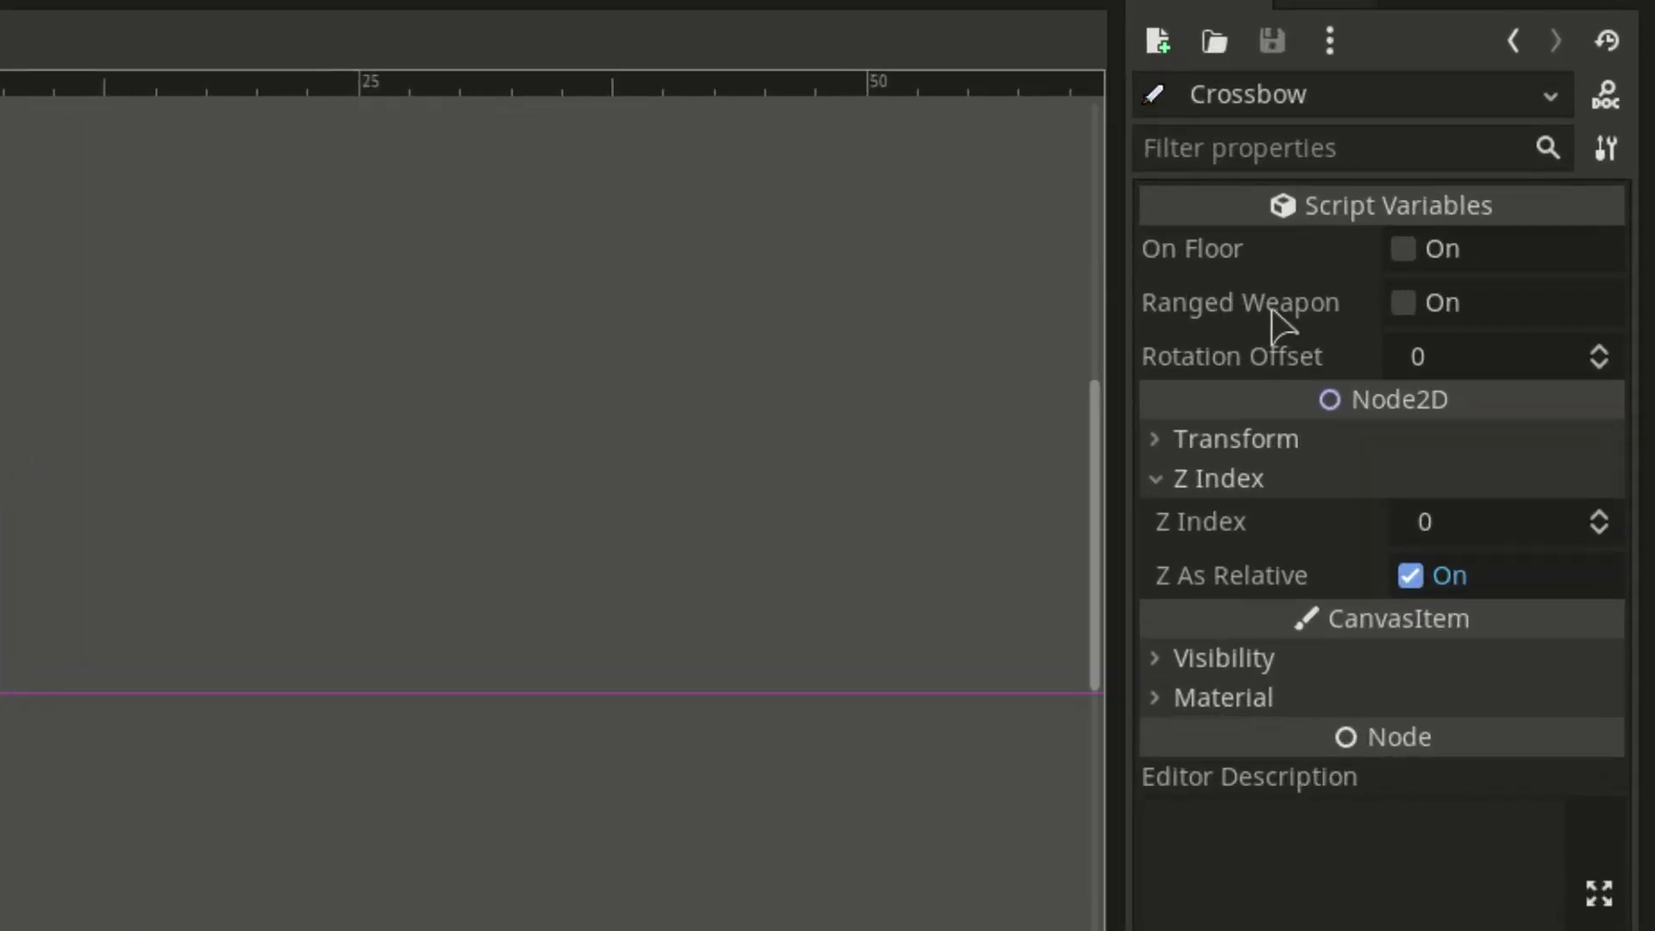
{"action": "left_click", "coordinate": [1402, 306]}
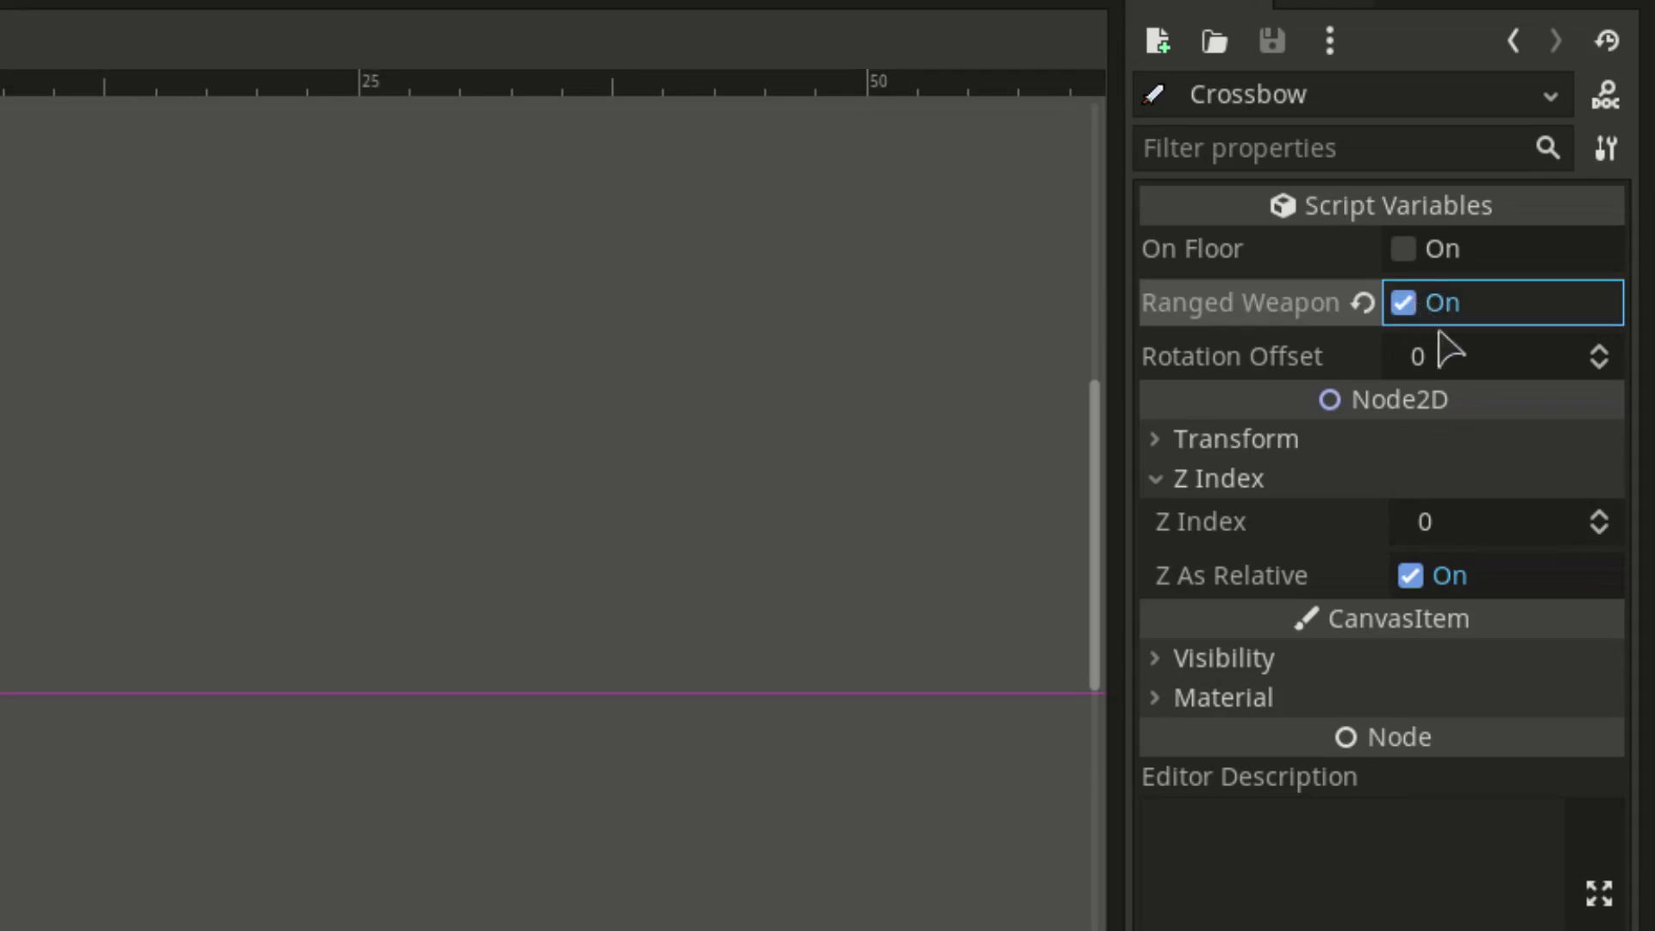
{"action": "left_click", "coordinate": [1483, 366]}
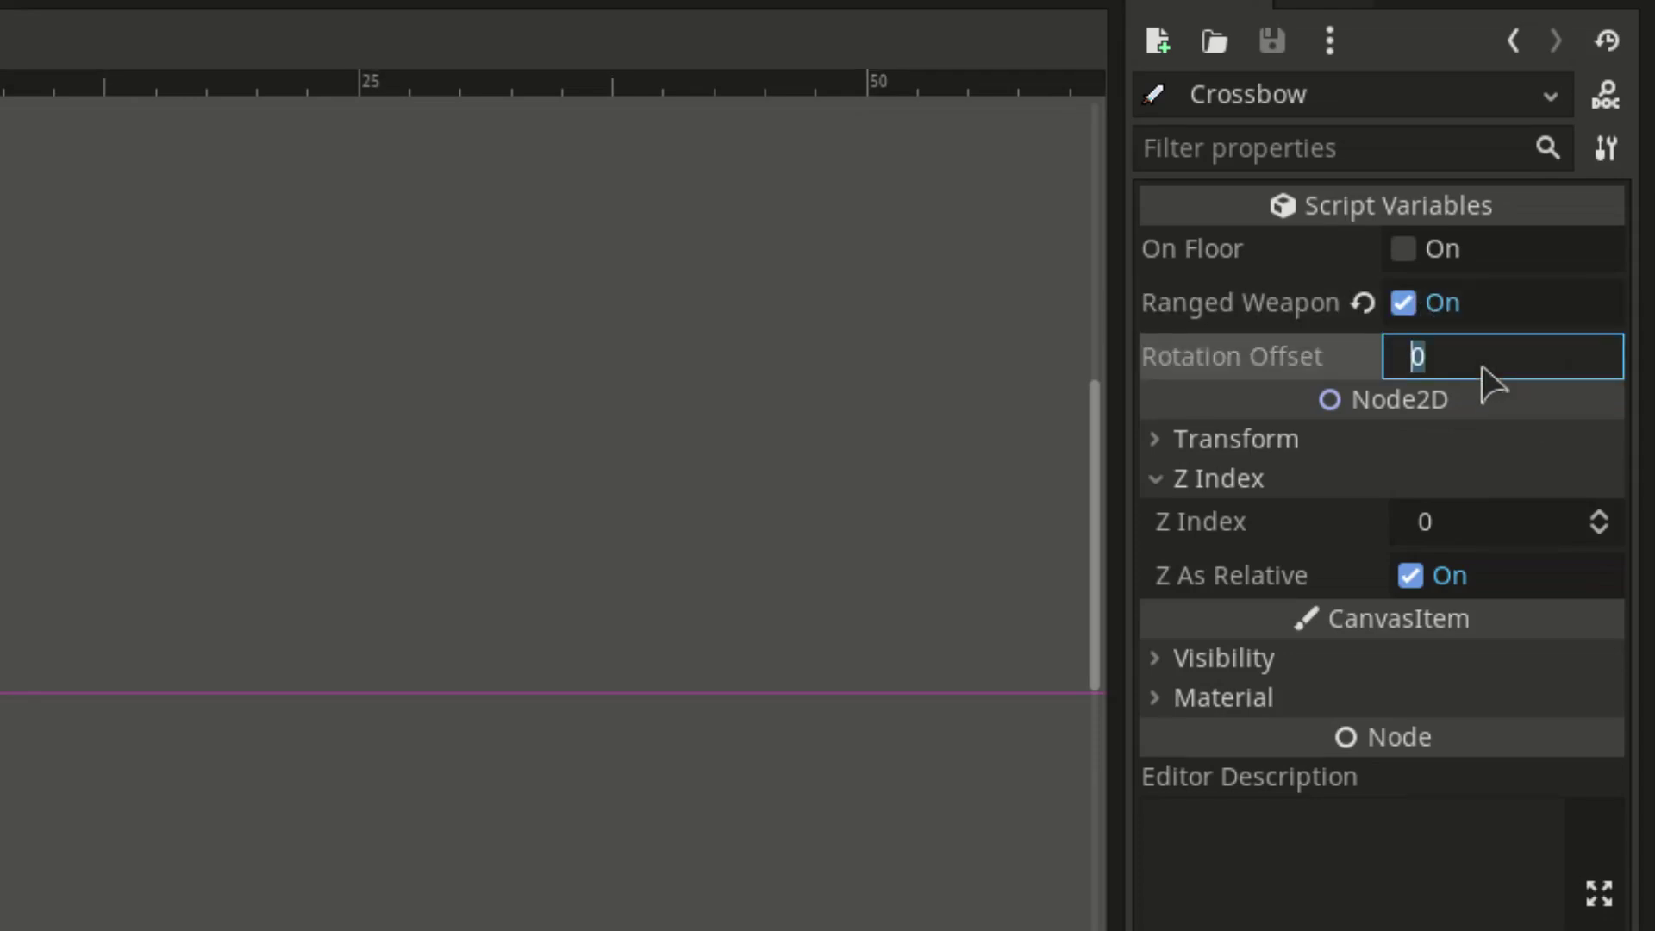
{"action": "type", "text": "18"}
{"action": "key", "text": "Return"}
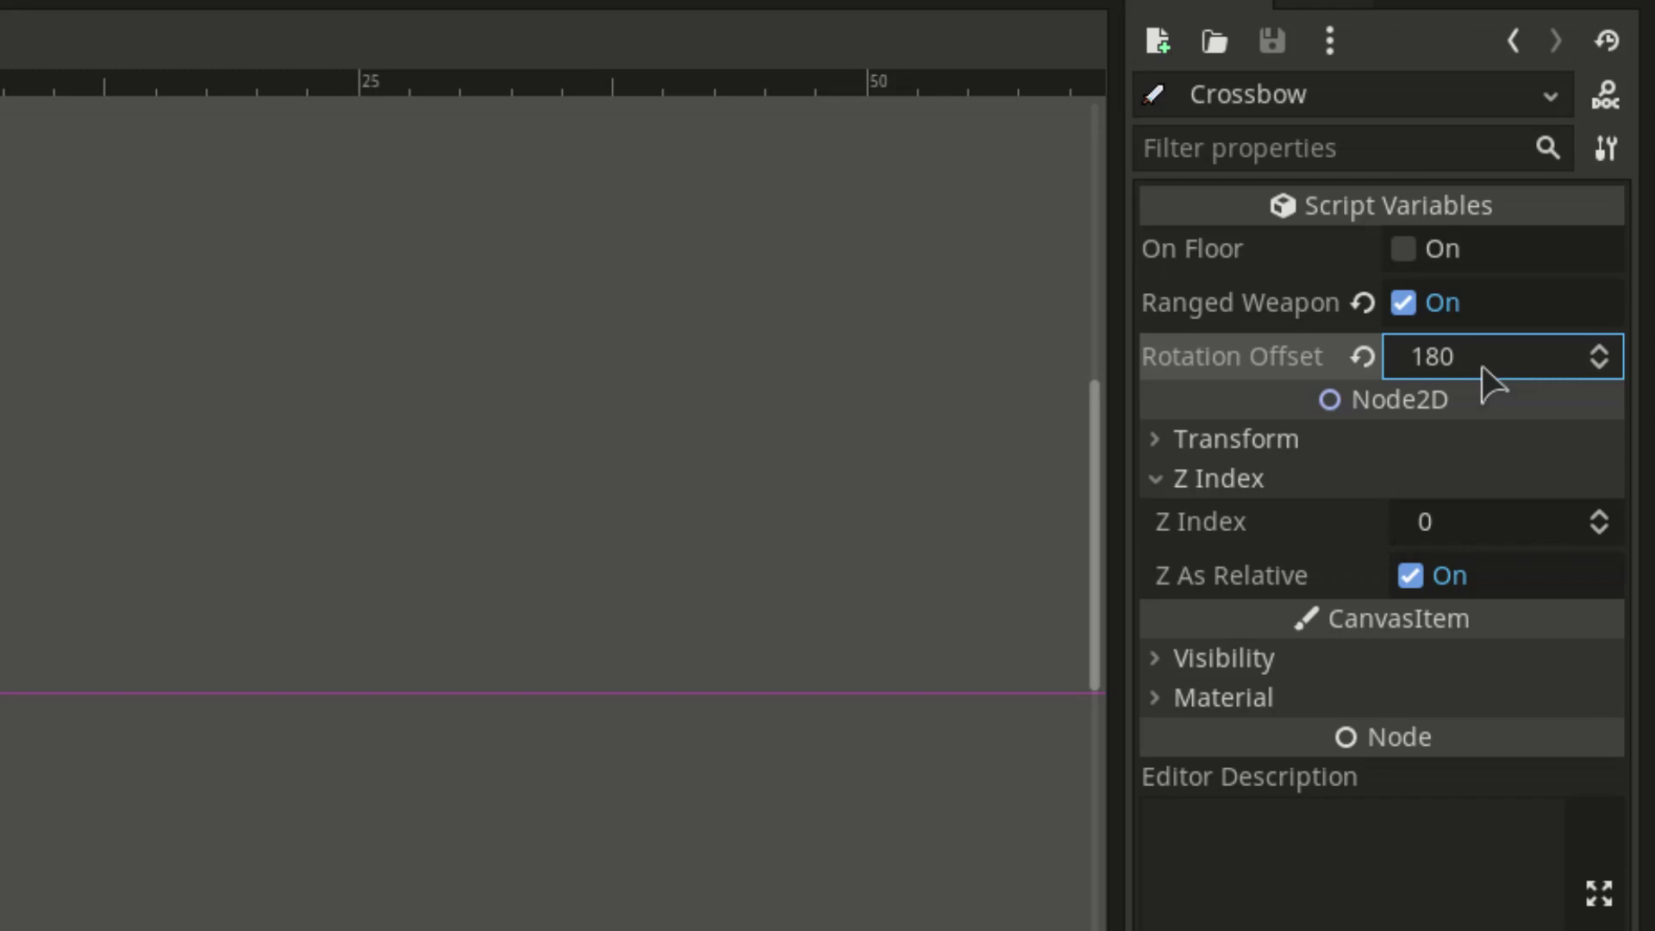
Switch Rotation Offset between 0 and 180 while testing the running game
{"action": "left_click", "coordinate": [1482, 365]}
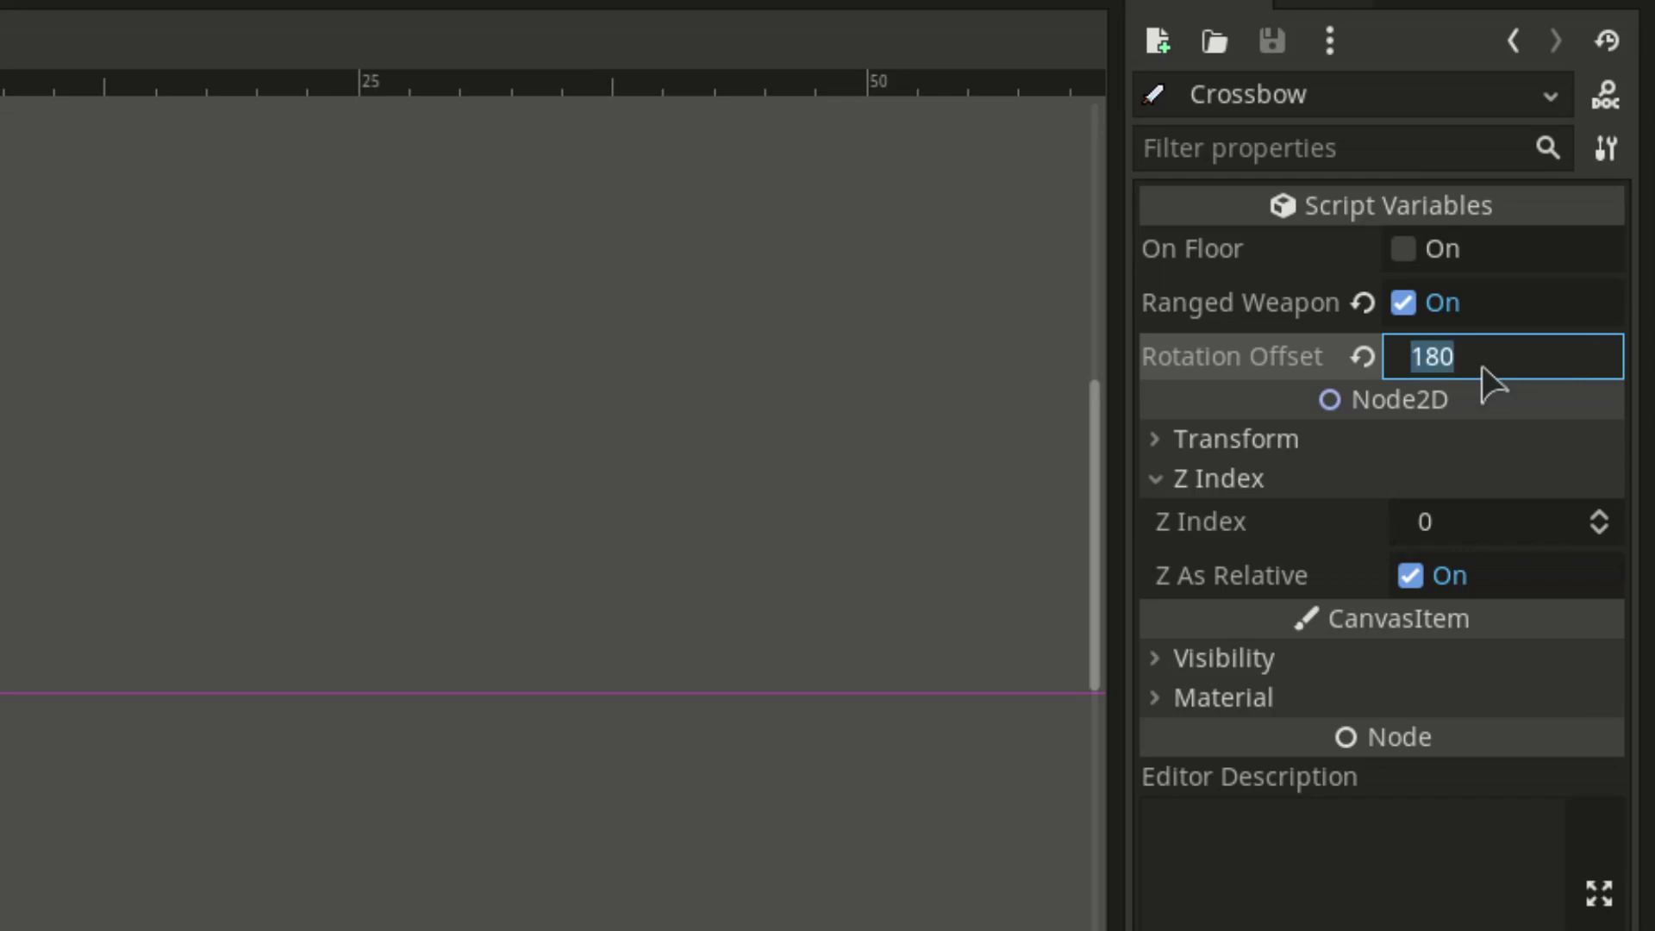
{"action": "type", "text": "0"}
{"action": "key", "text": "Return"}
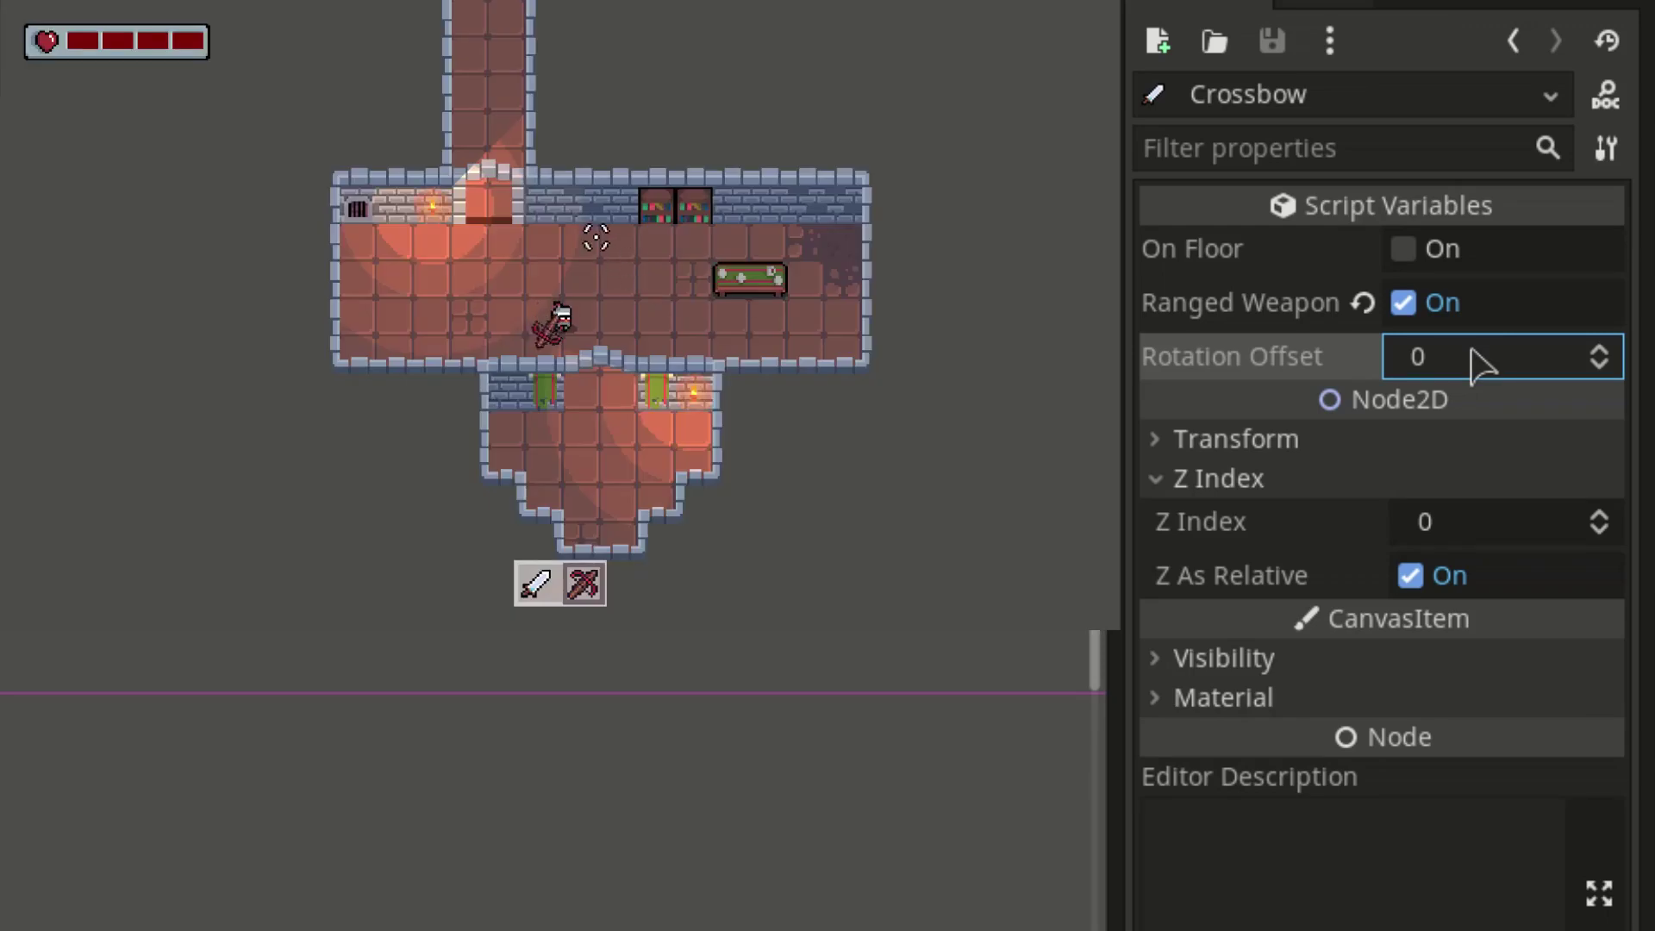
{"action": "left_click", "coordinate": [1482, 365]}
{"action": "type", "text": "18"}
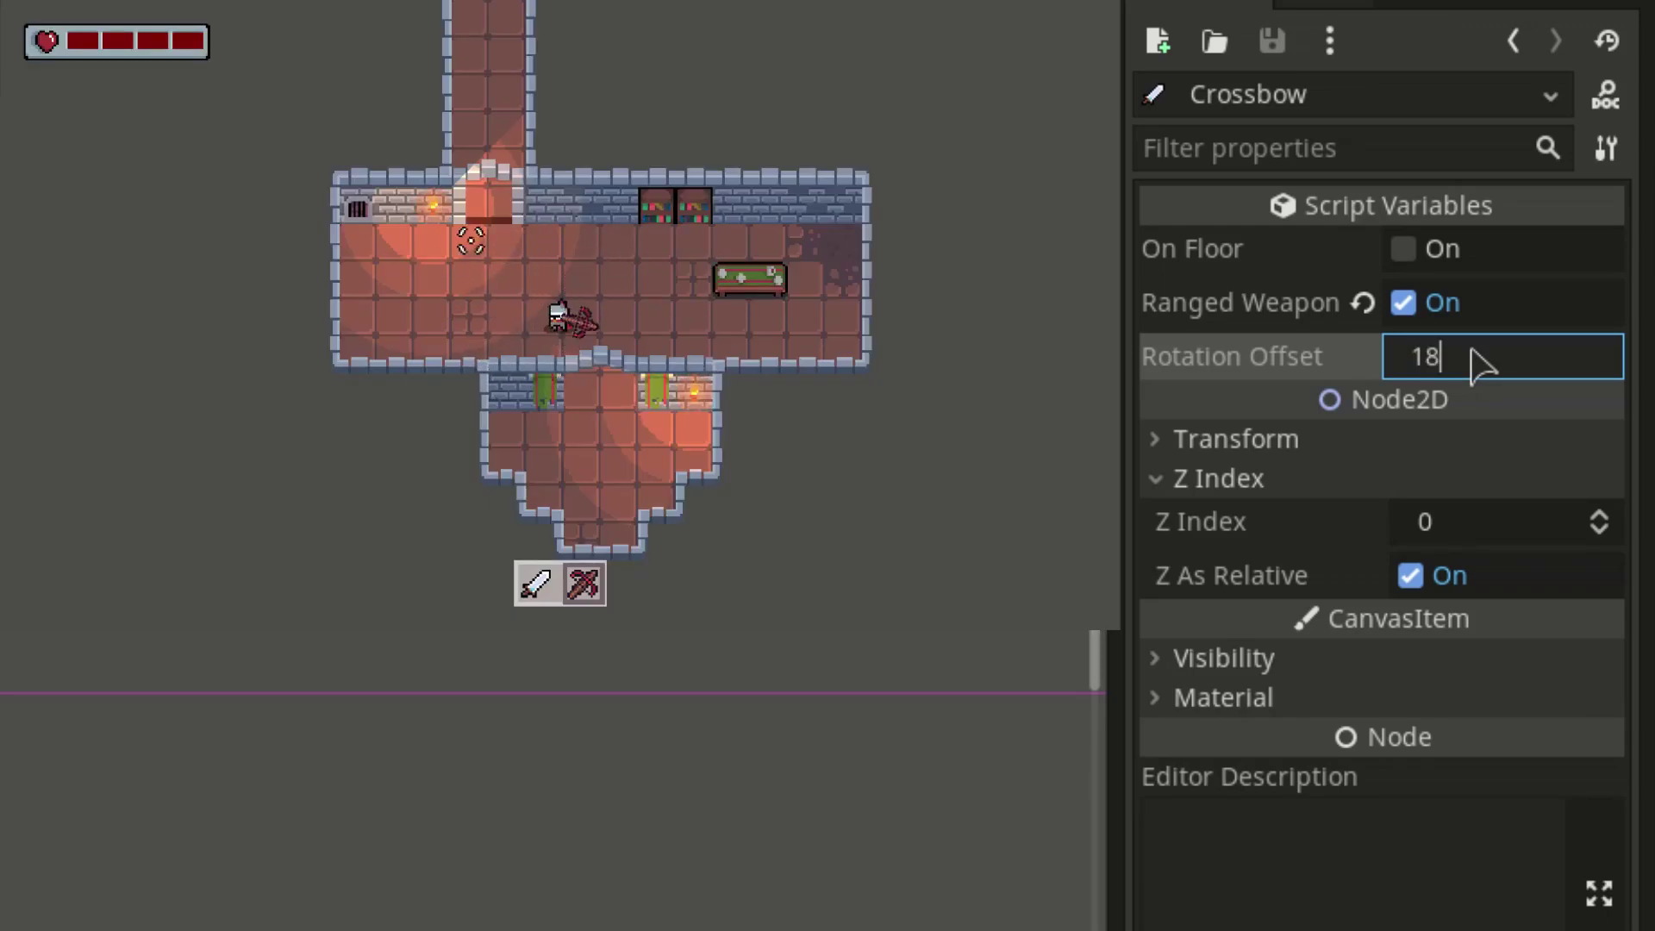
{"action": "type", "text": "0"}
{"action": "key", "text": "Return"}
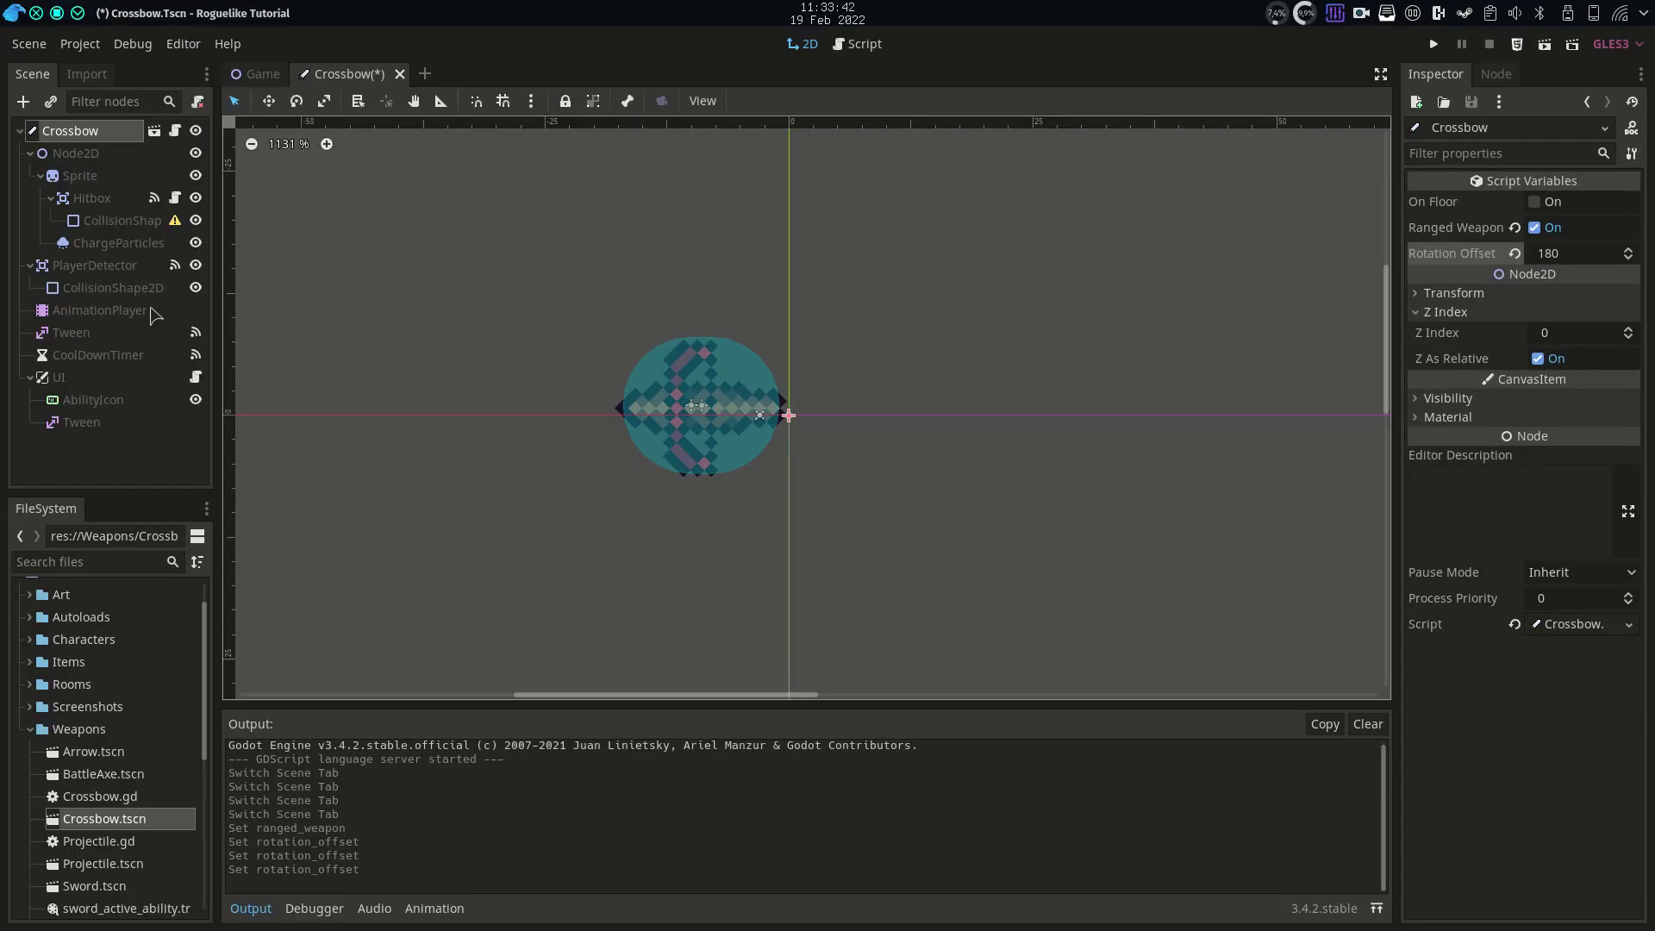
Inspect the Crossbow's cancel_attack, strong_attack and attack animations in the Animation panel
{"action": "left_click", "coordinate": [153, 314]}
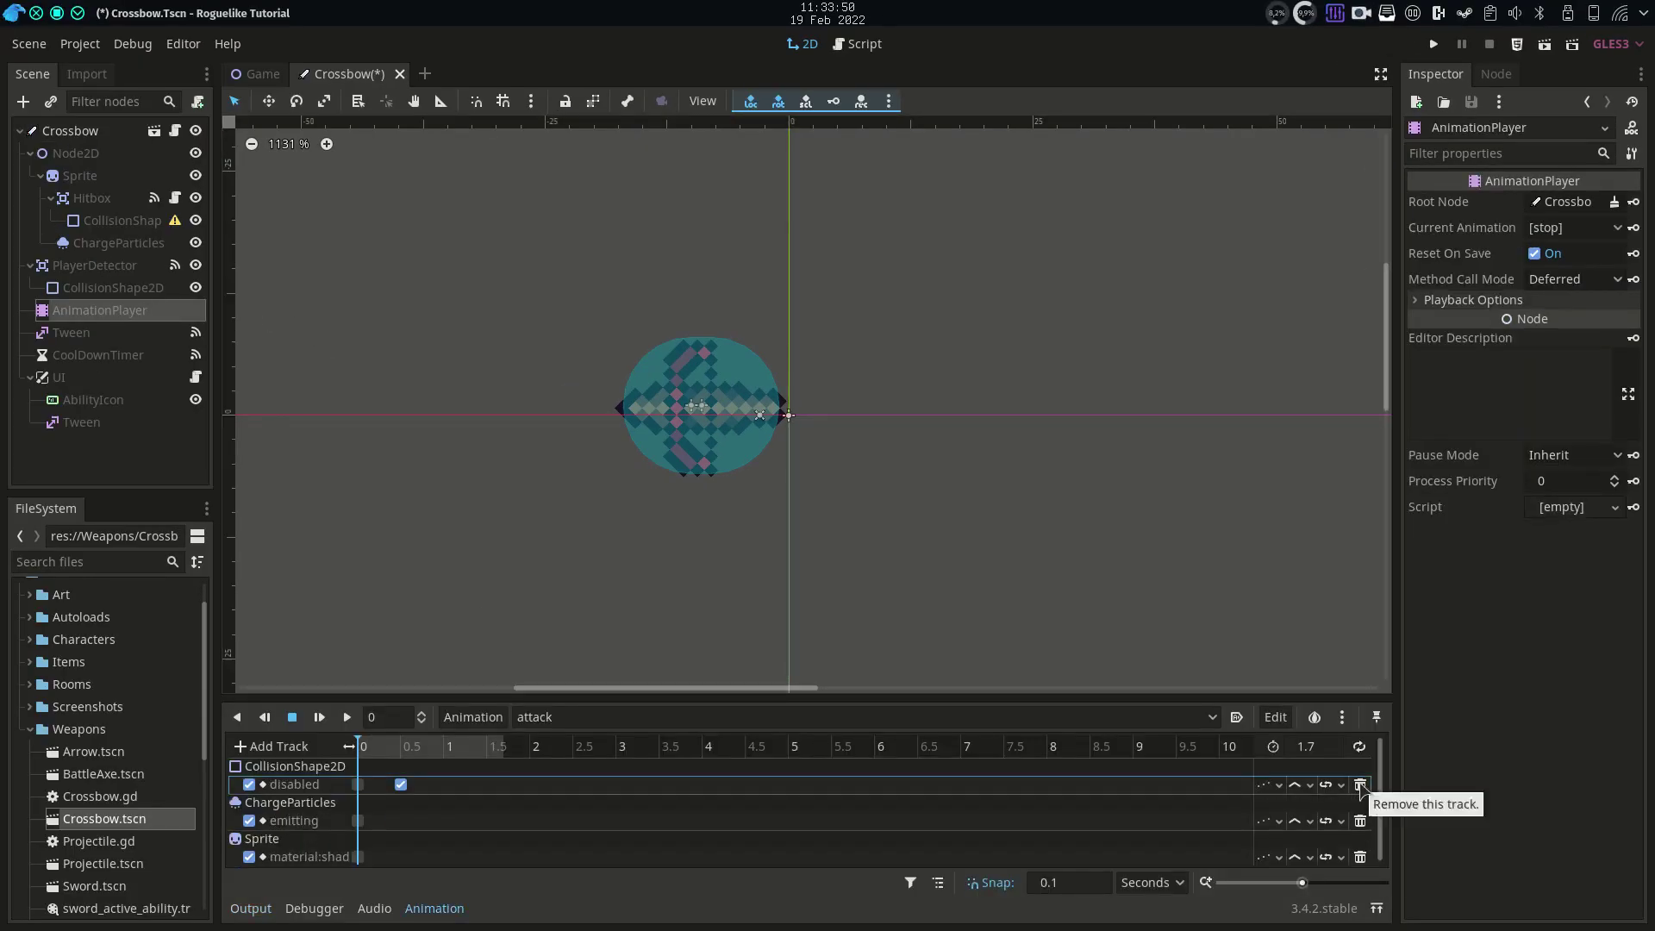
{"action": "left_click", "coordinate": [1360, 786]}
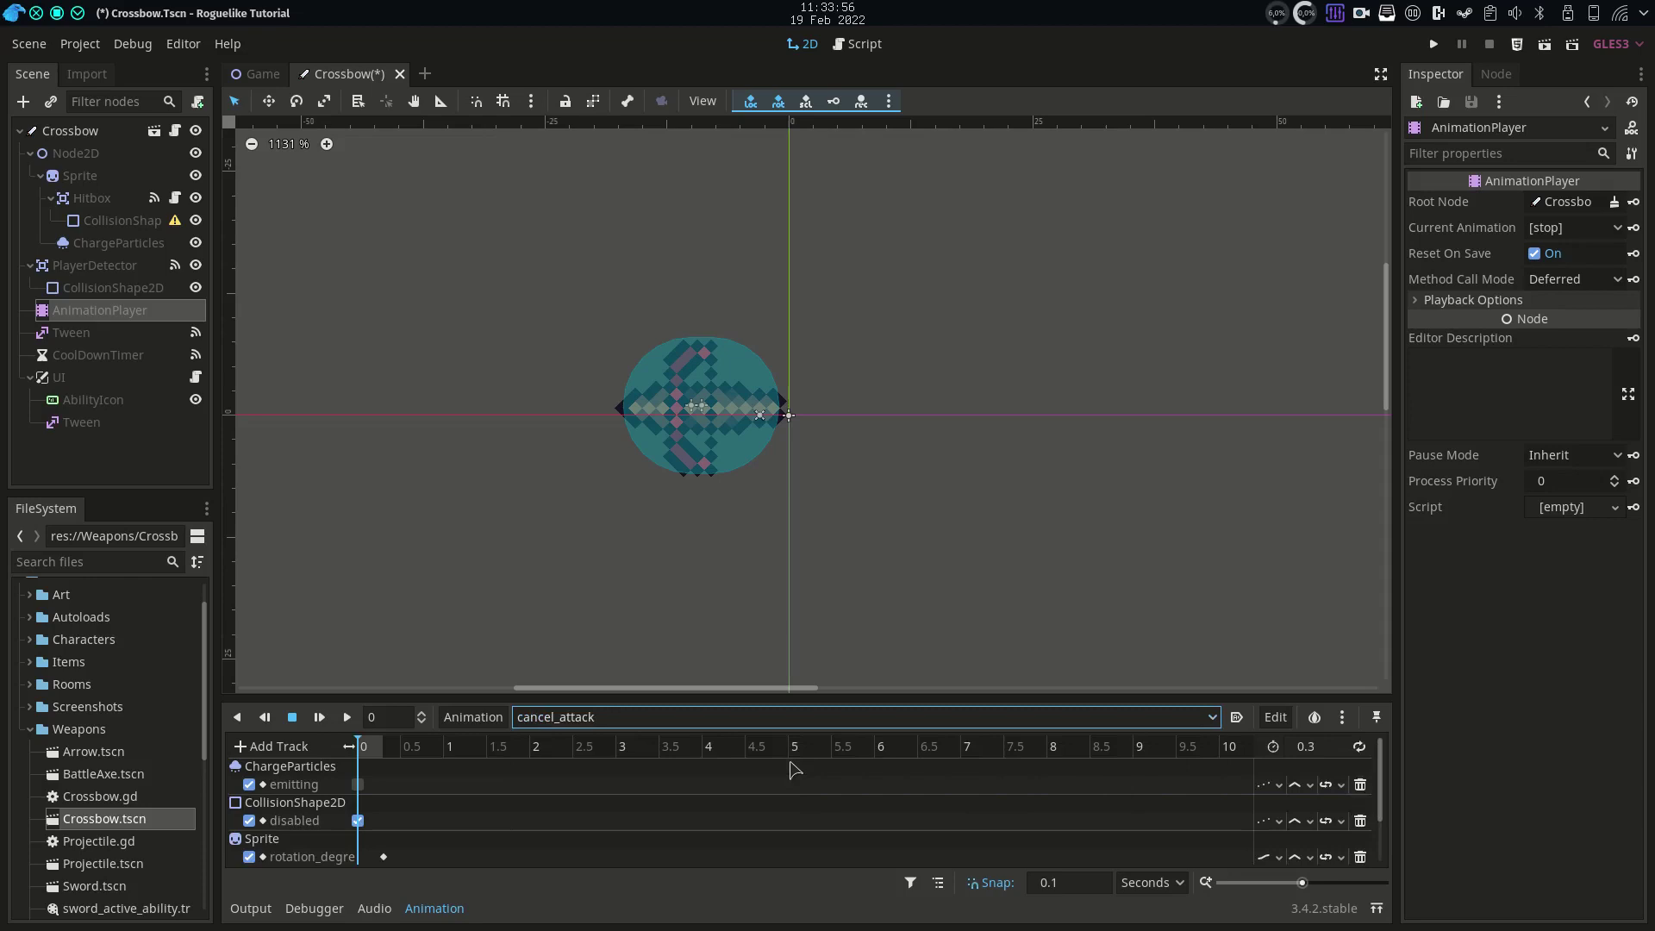
{"action": "left_click", "coordinate": [668, 721]}
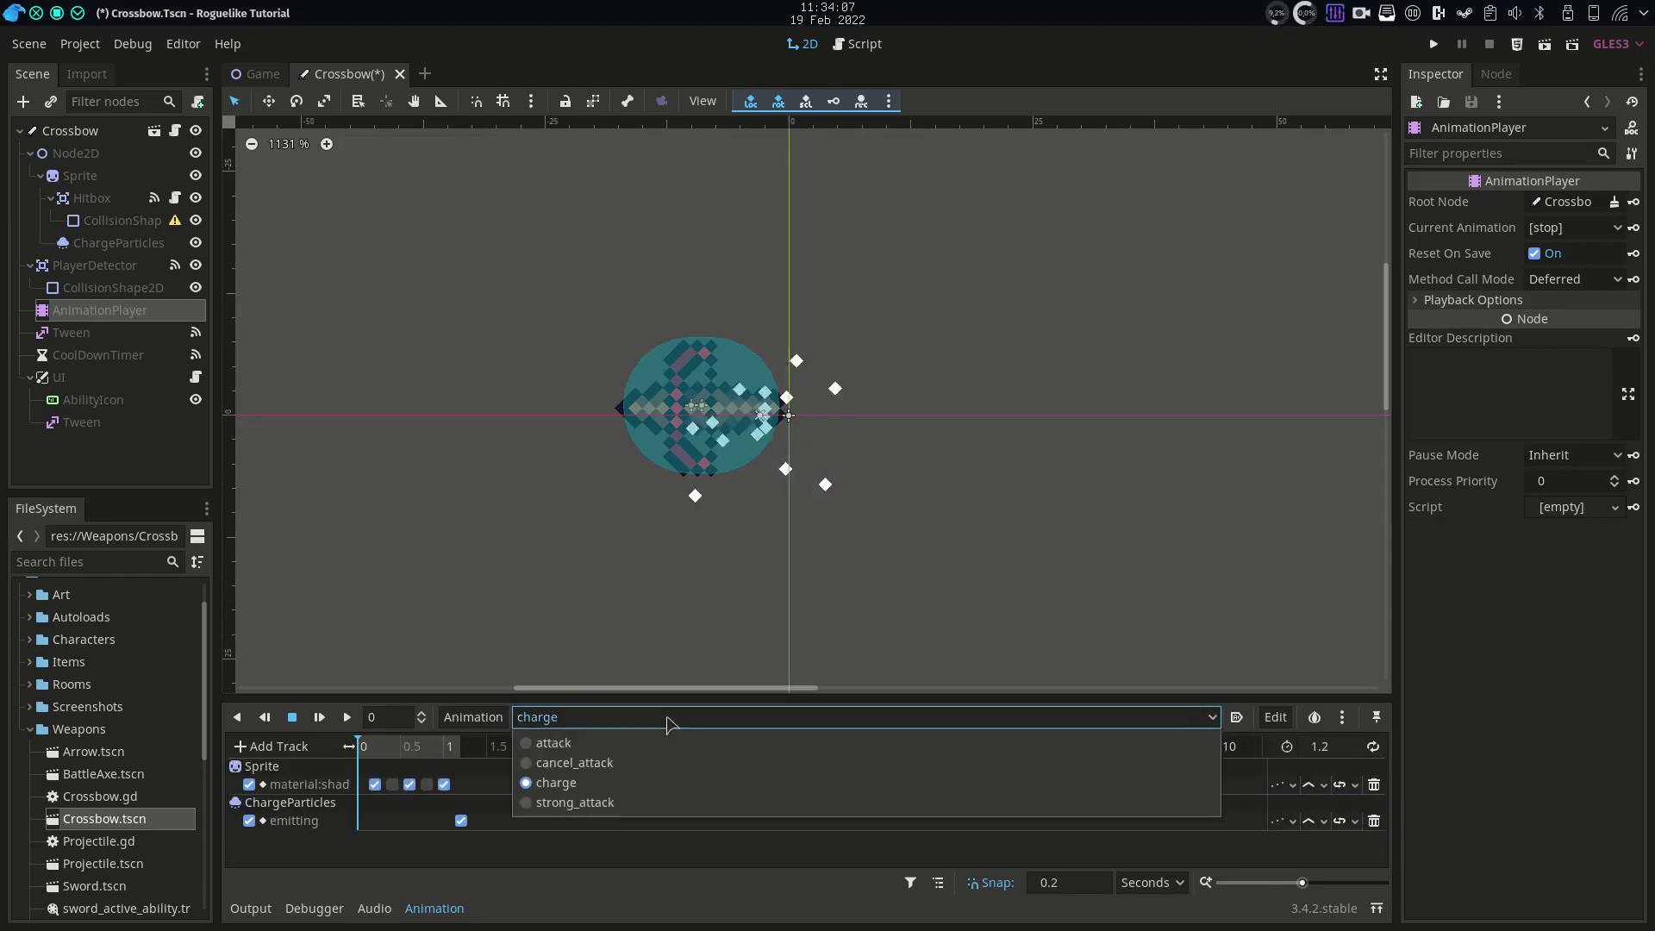
{"action": "left_click", "coordinate": [632, 803]}
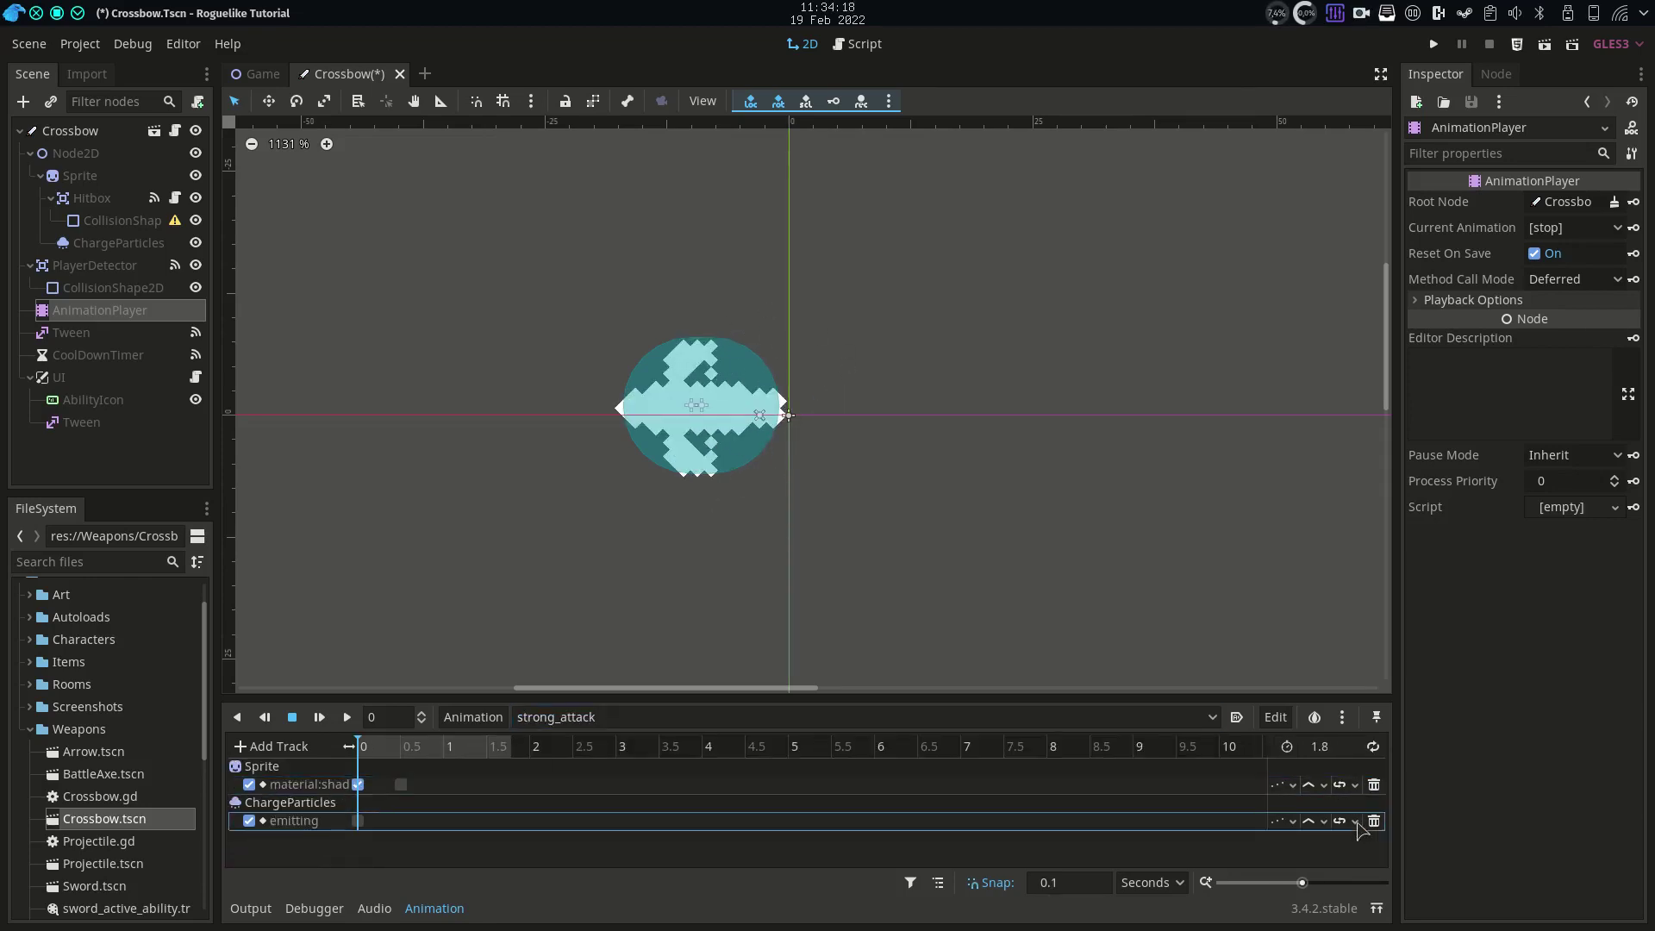
{"action": "left_click", "coordinate": [320, 717]}
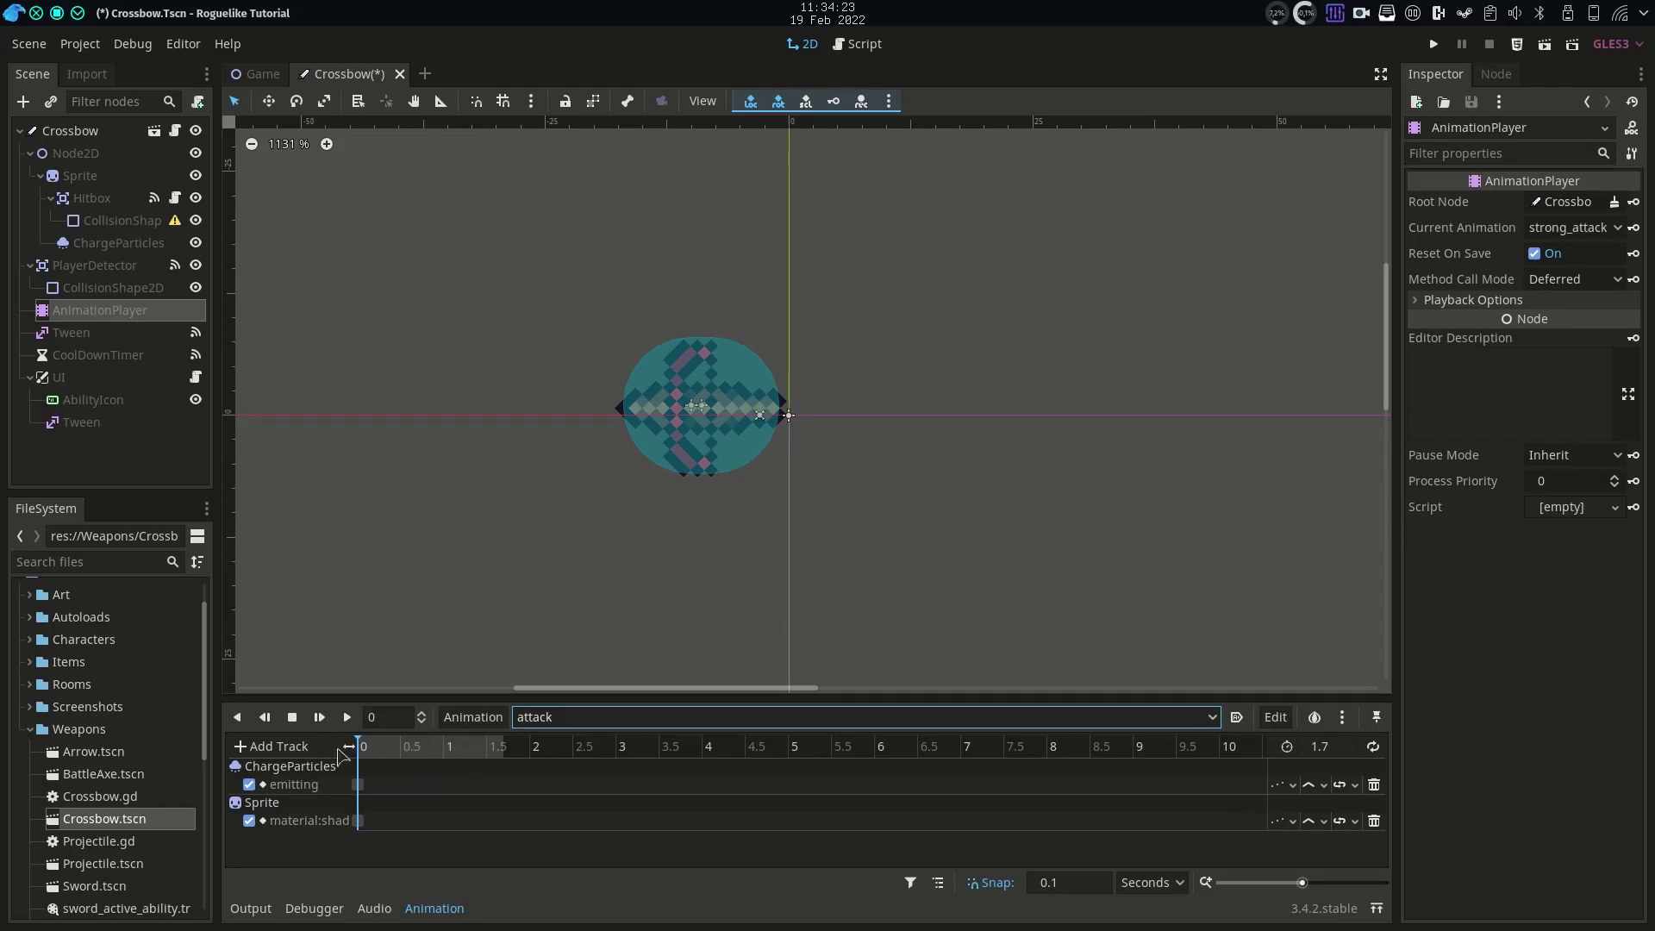
Add a Call Method track on Crossbow with a shoot key at 0 and 0.5 s length
{"action": "left_click", "coordinate": [300, 755]}
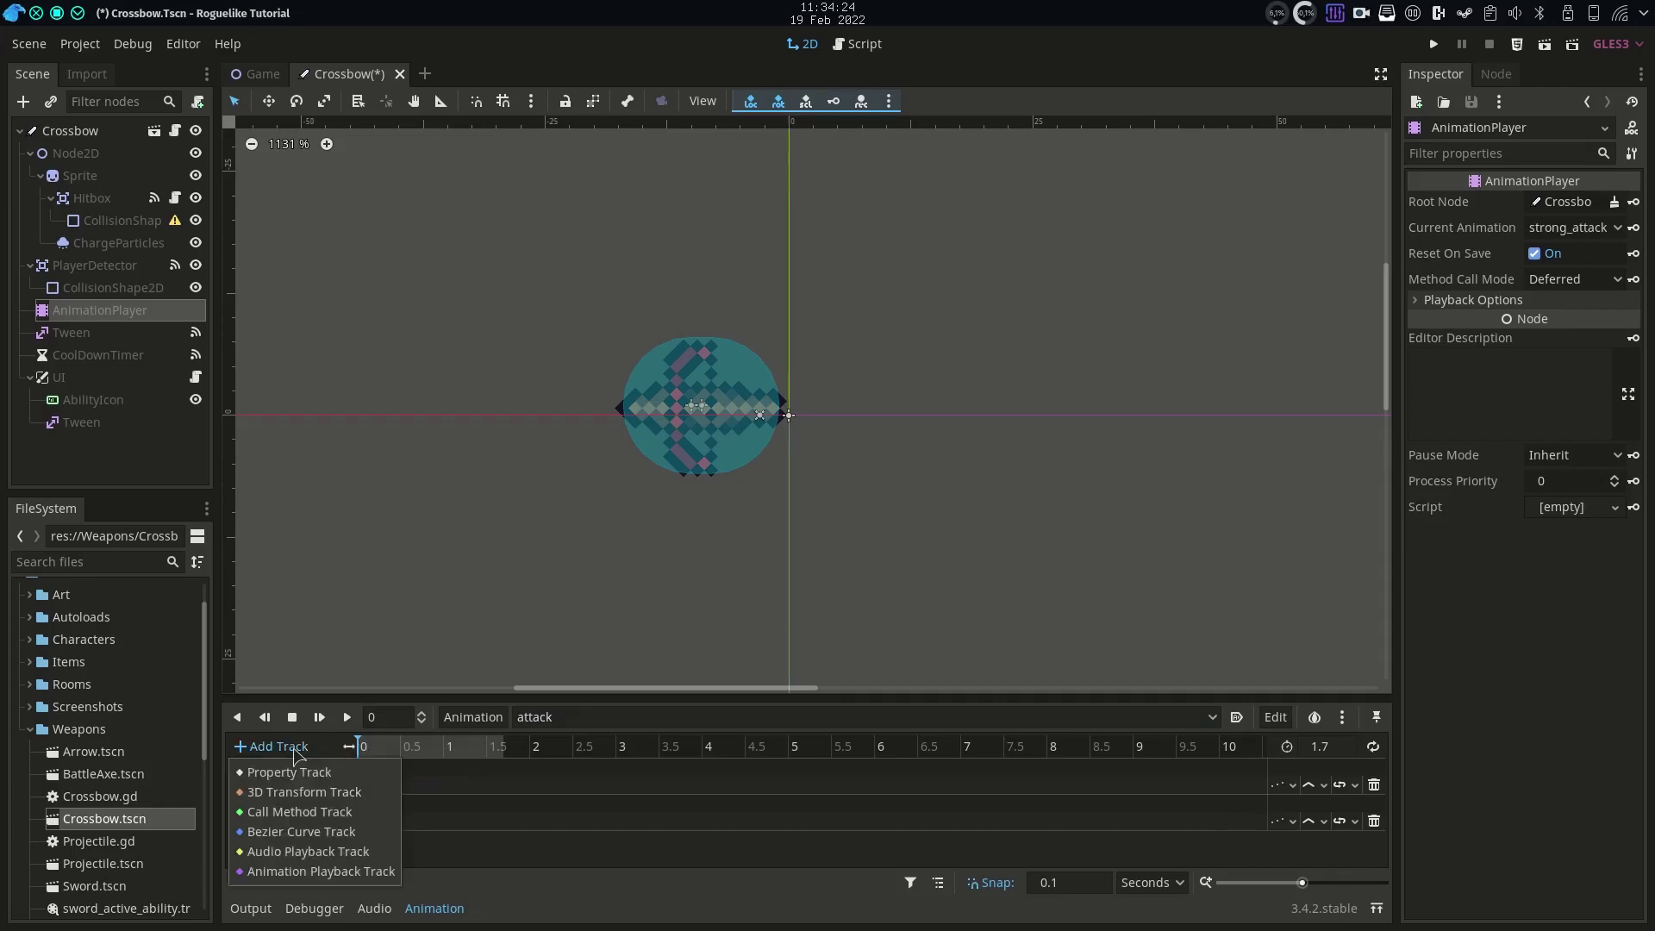
{"action": "left_click", "coordinate": [317, 814]}
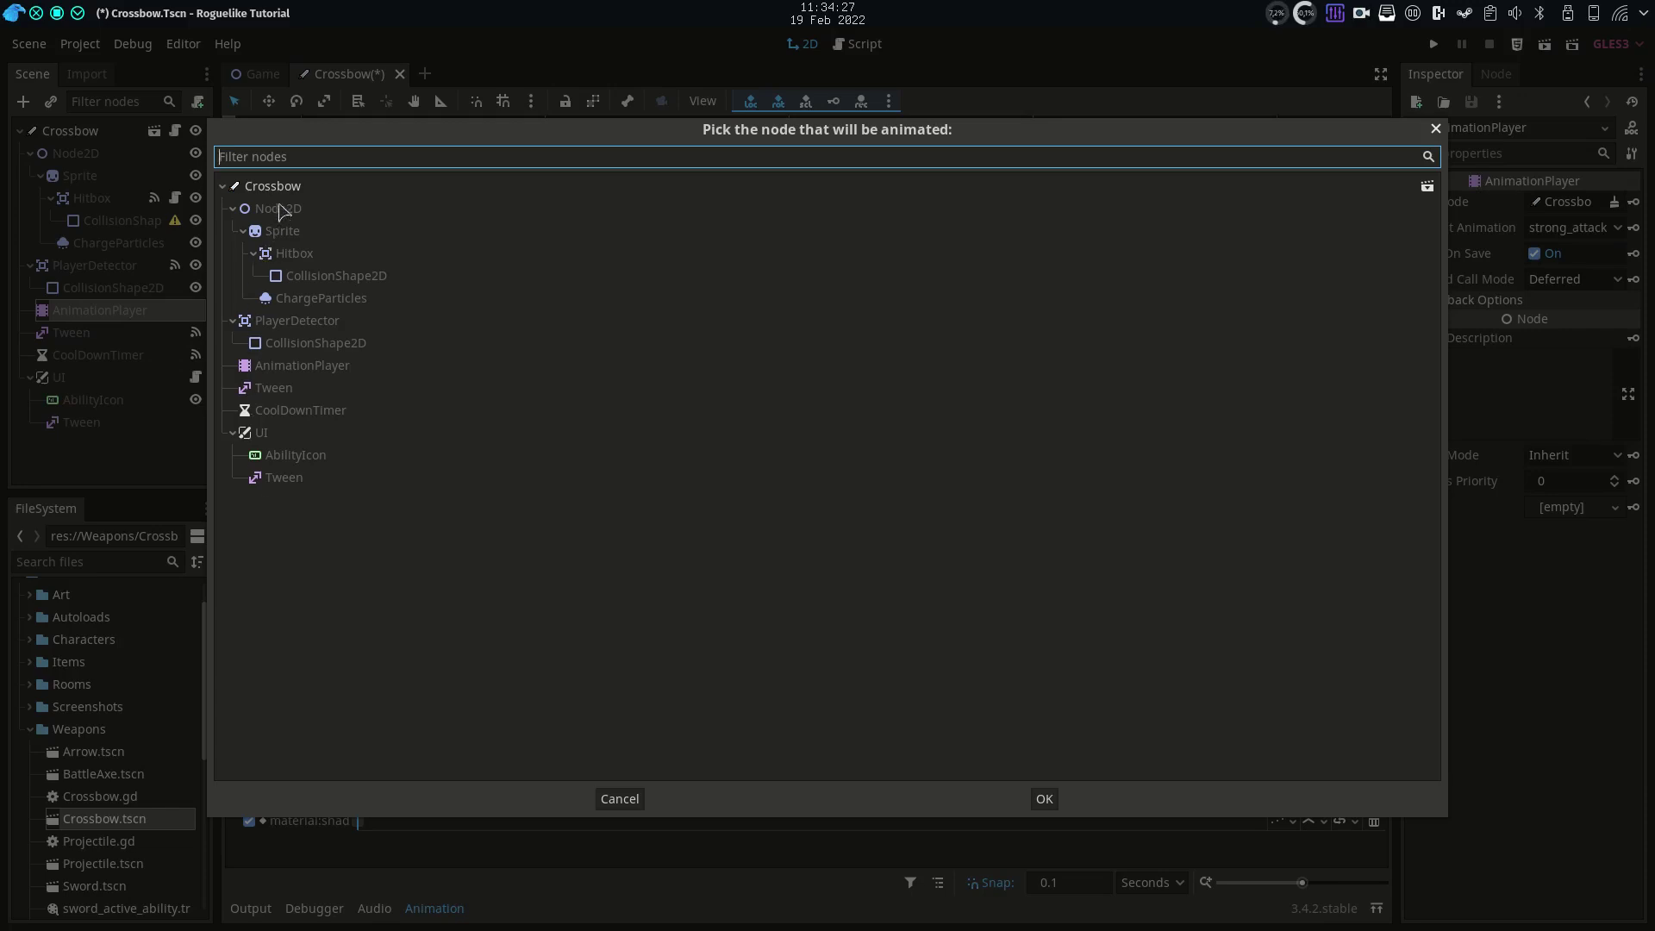
{"action": "key", "text": "Return"}
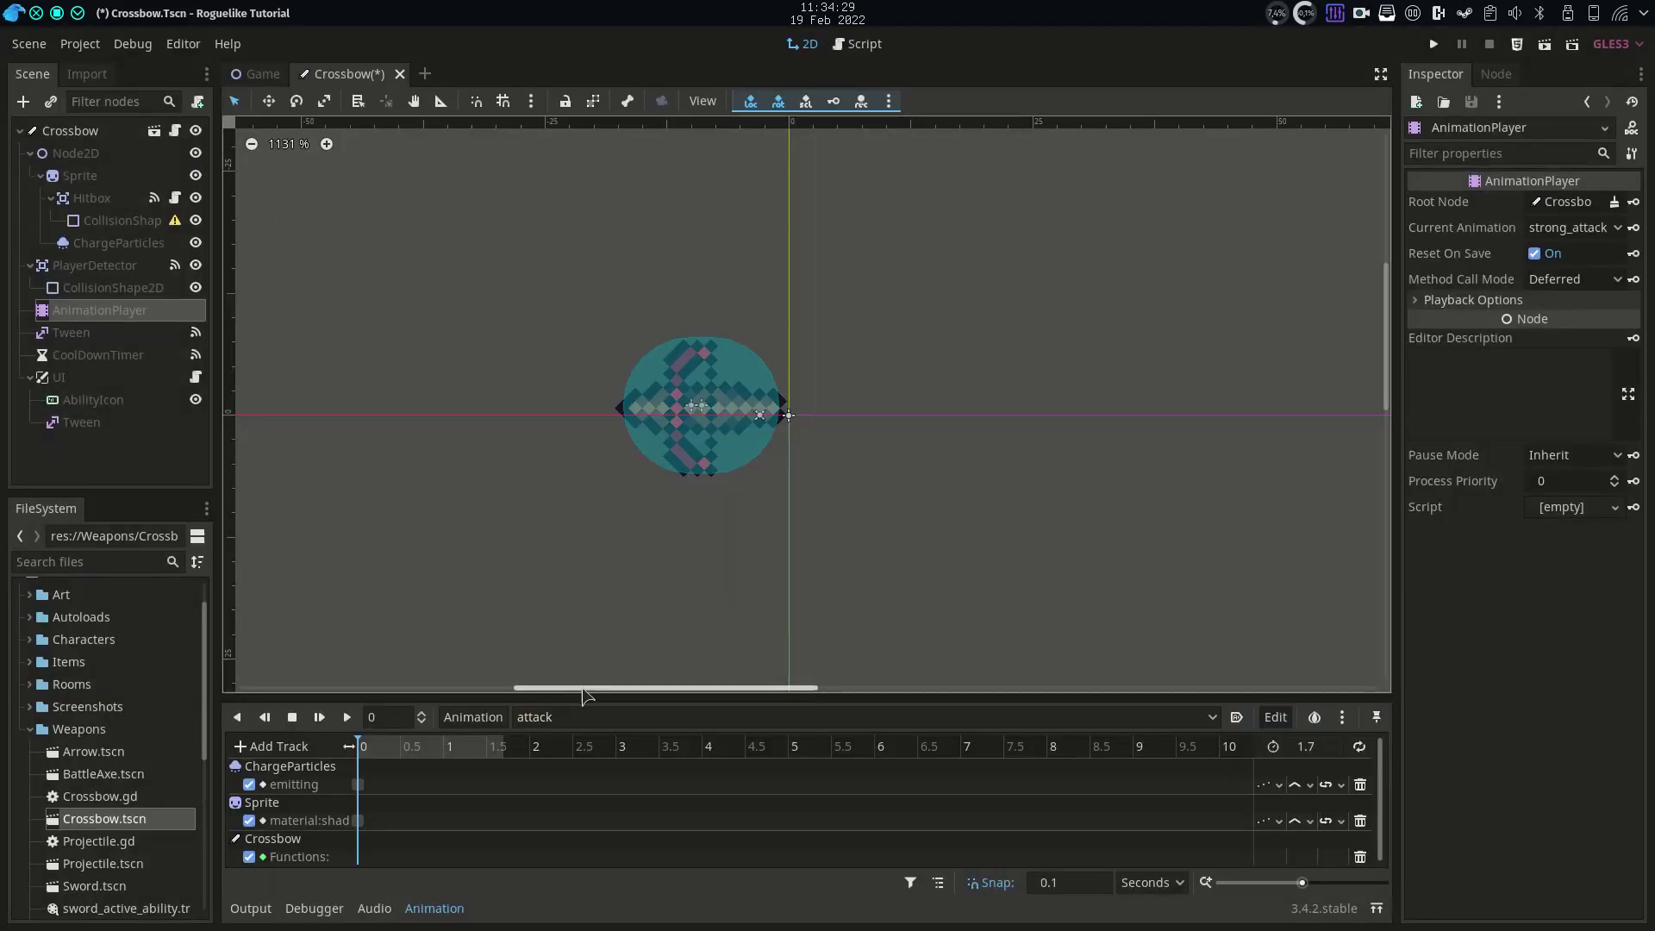
{"action": "left_click_drag", "start_coordinate": [589, 688], "coordinate": [617, 583]}
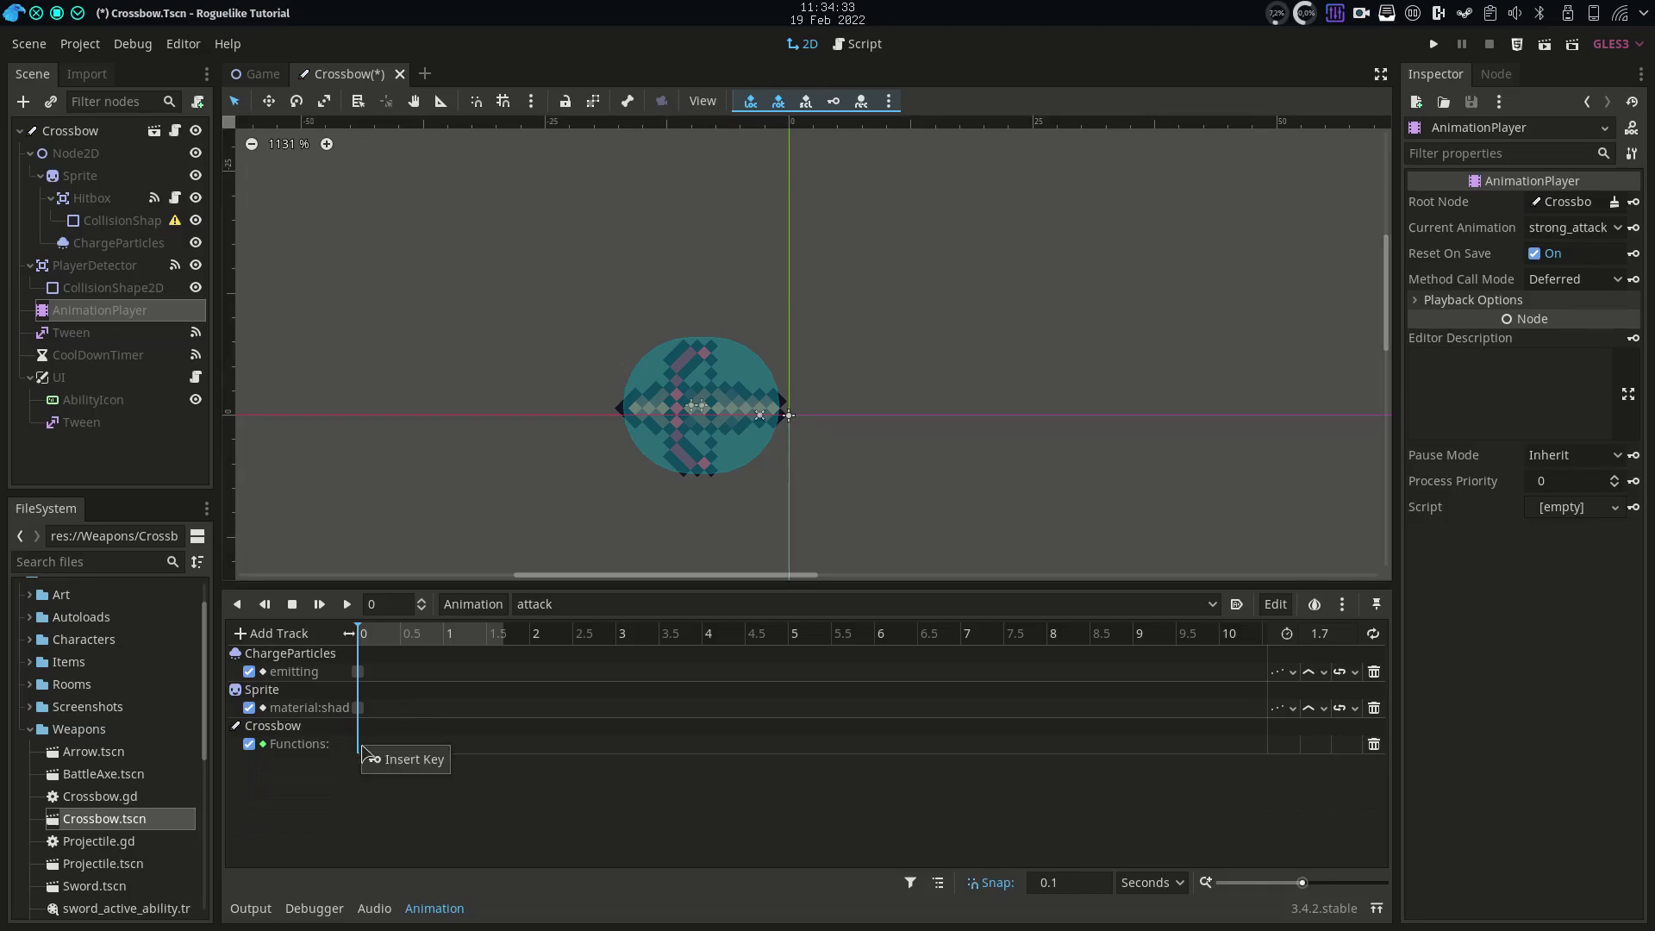
{"action": "left_click", "coordinate": [405, 761]}
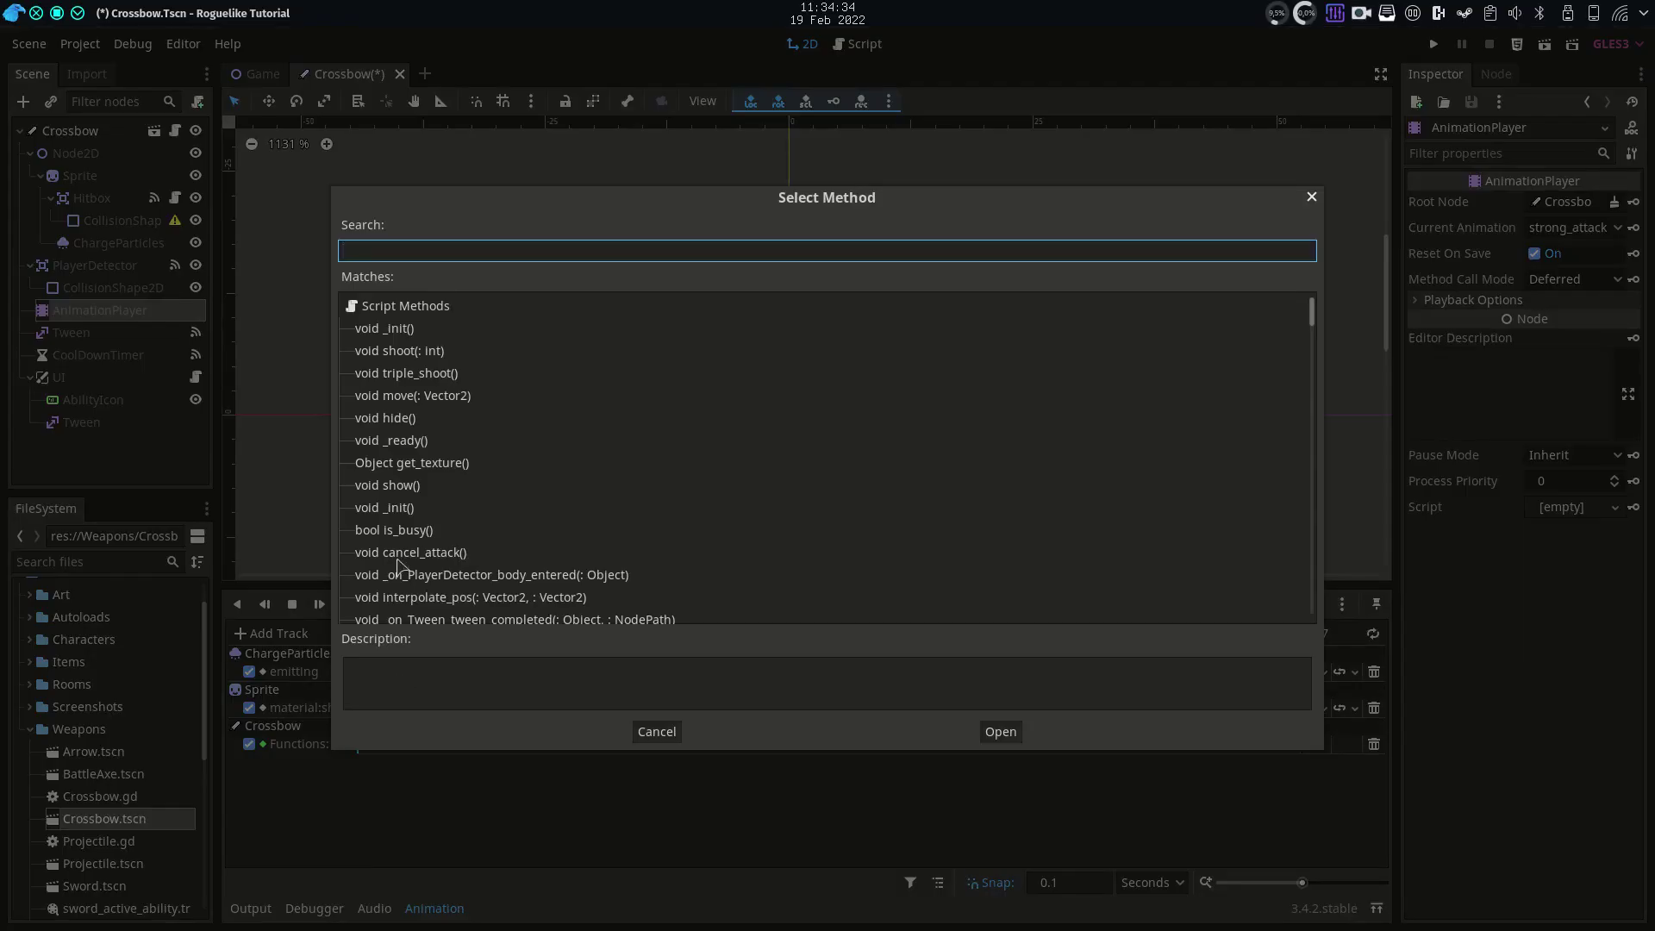
{"action": "double_click", "coordinate": [427, 352]}
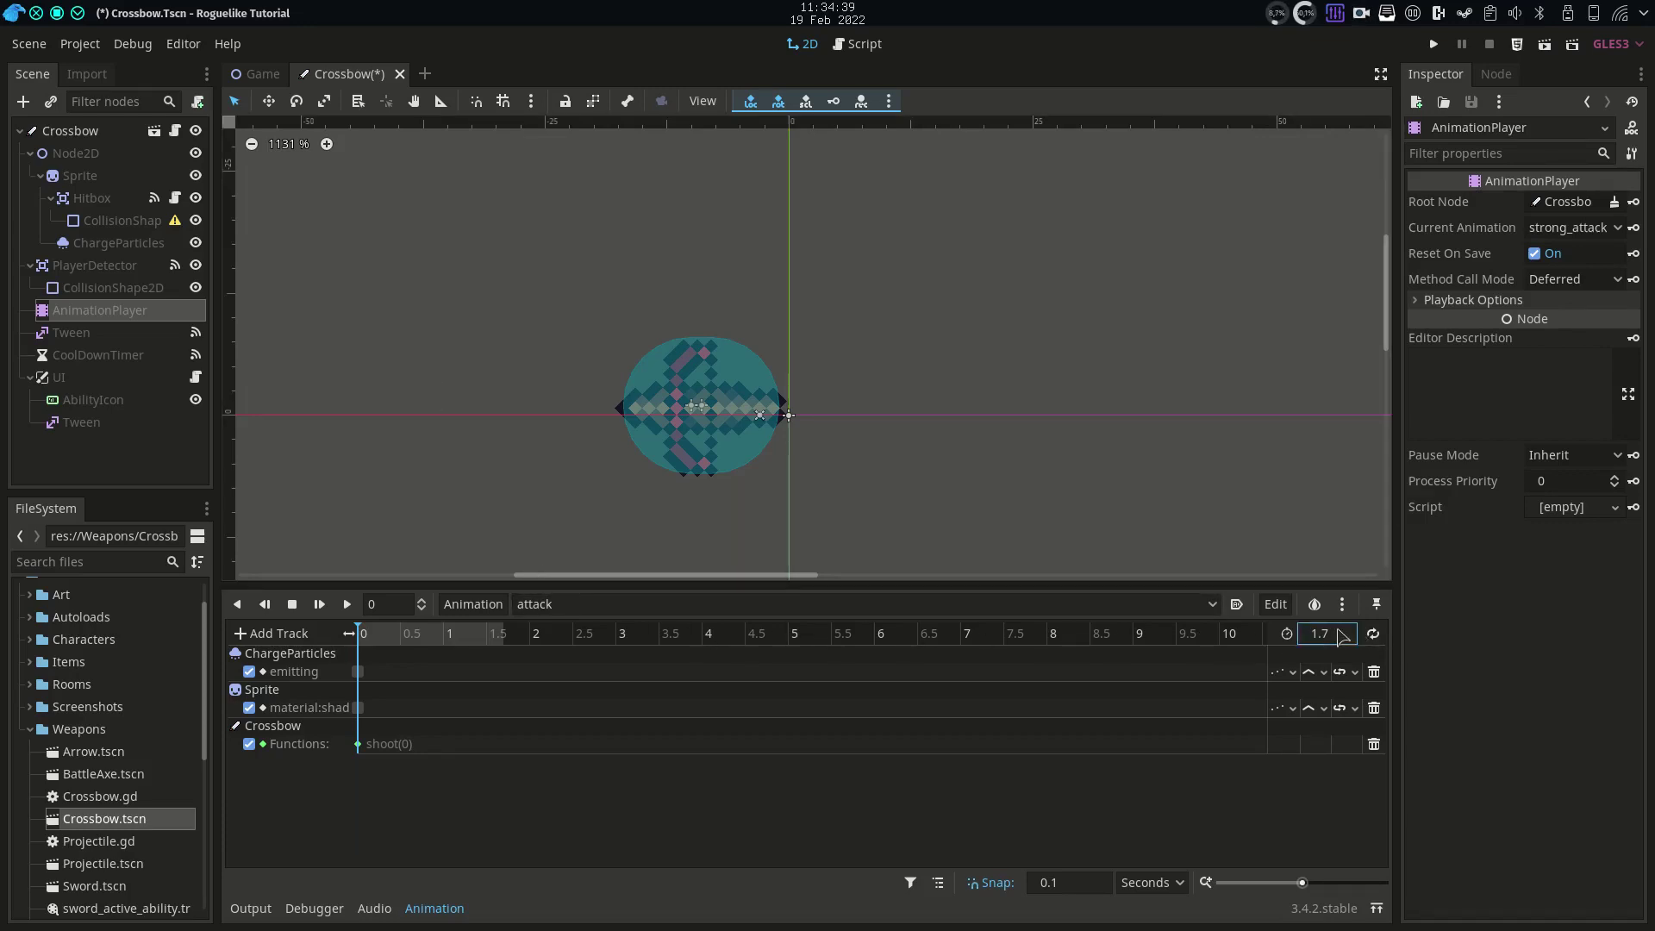
{"action": "type", "text": "0.5"}
{"action": "key", "text": "Return"}
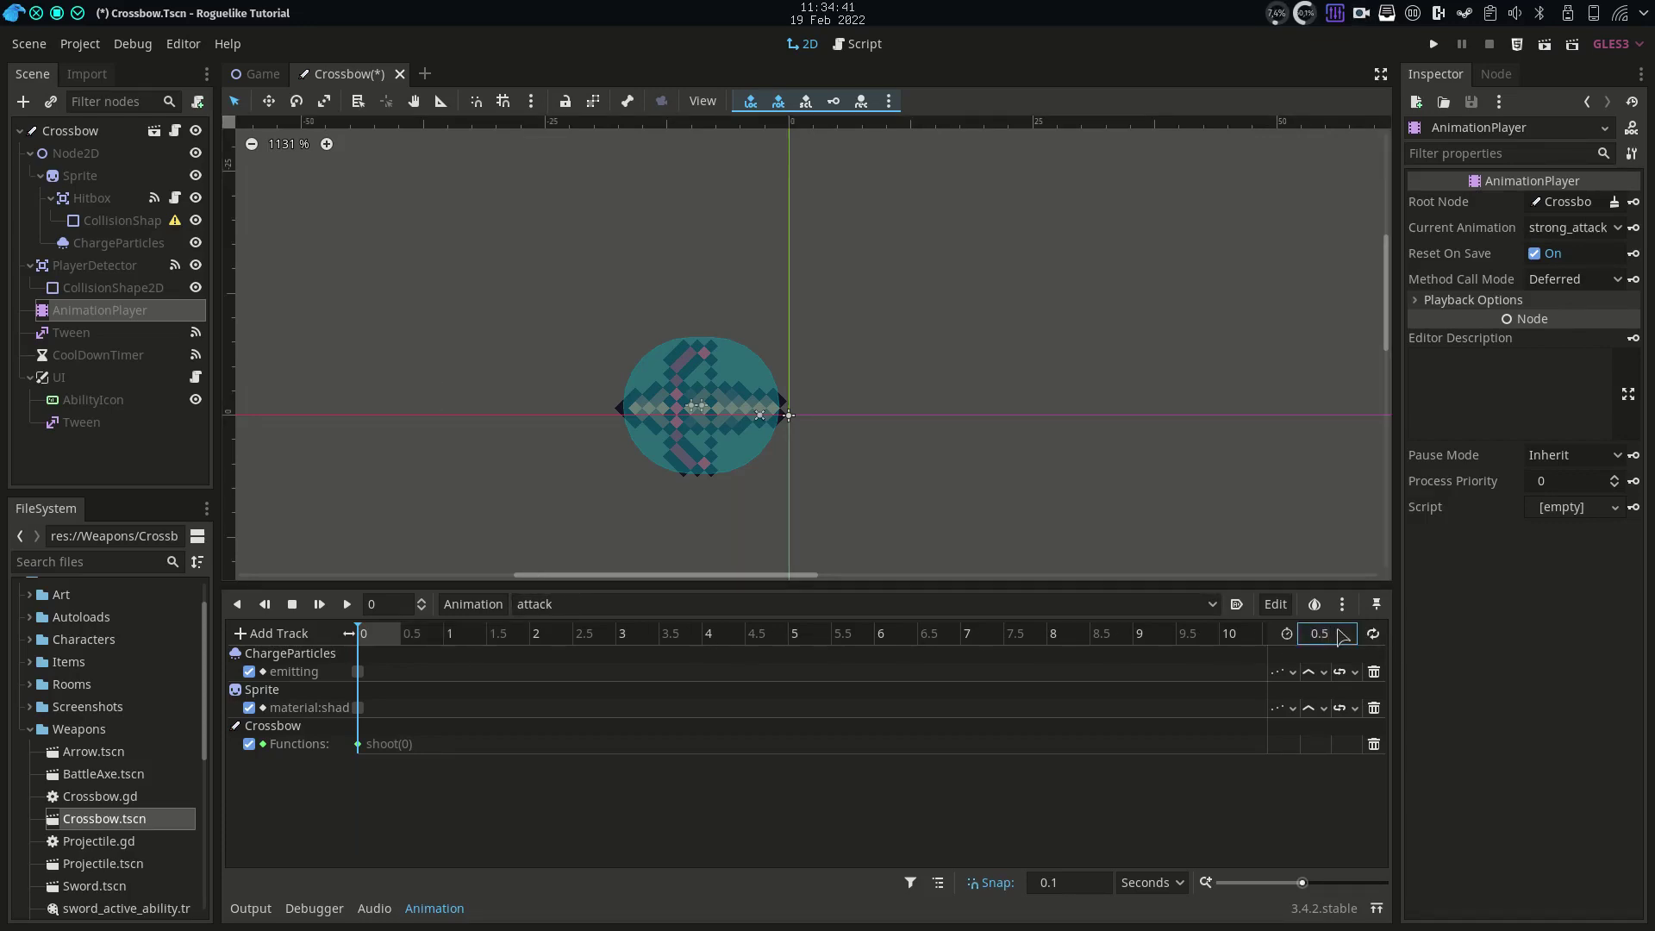
{"action": "left_click", "coordinate": [575, 604]}
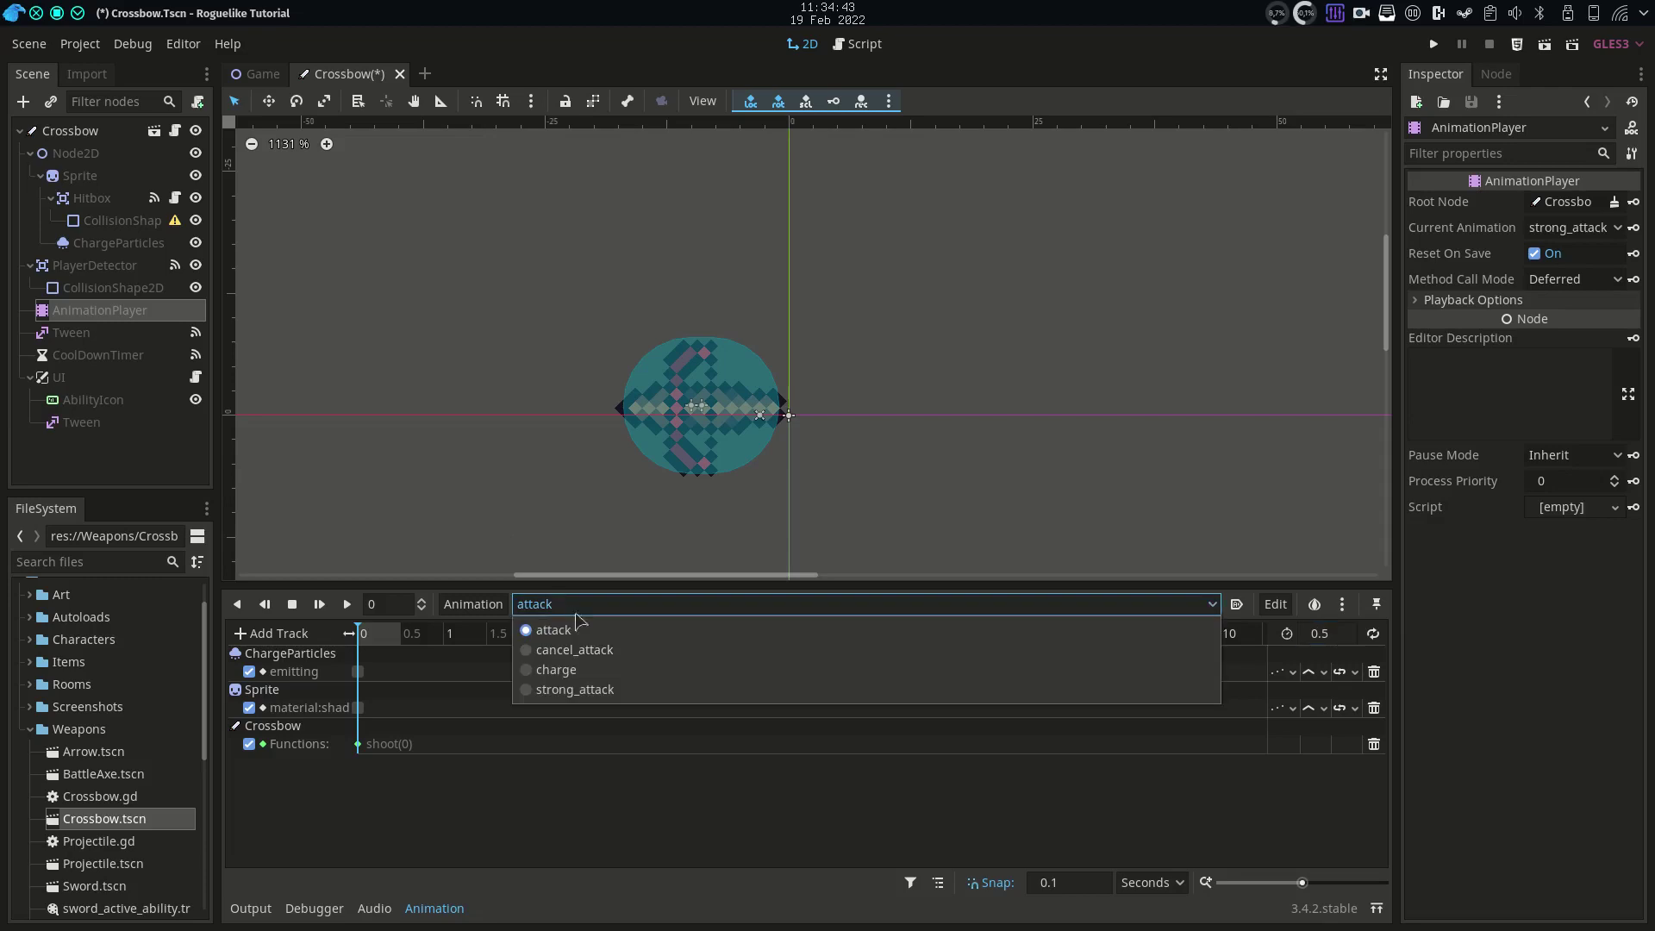
{"action": "left_click", "coordinate": [597, 689]}
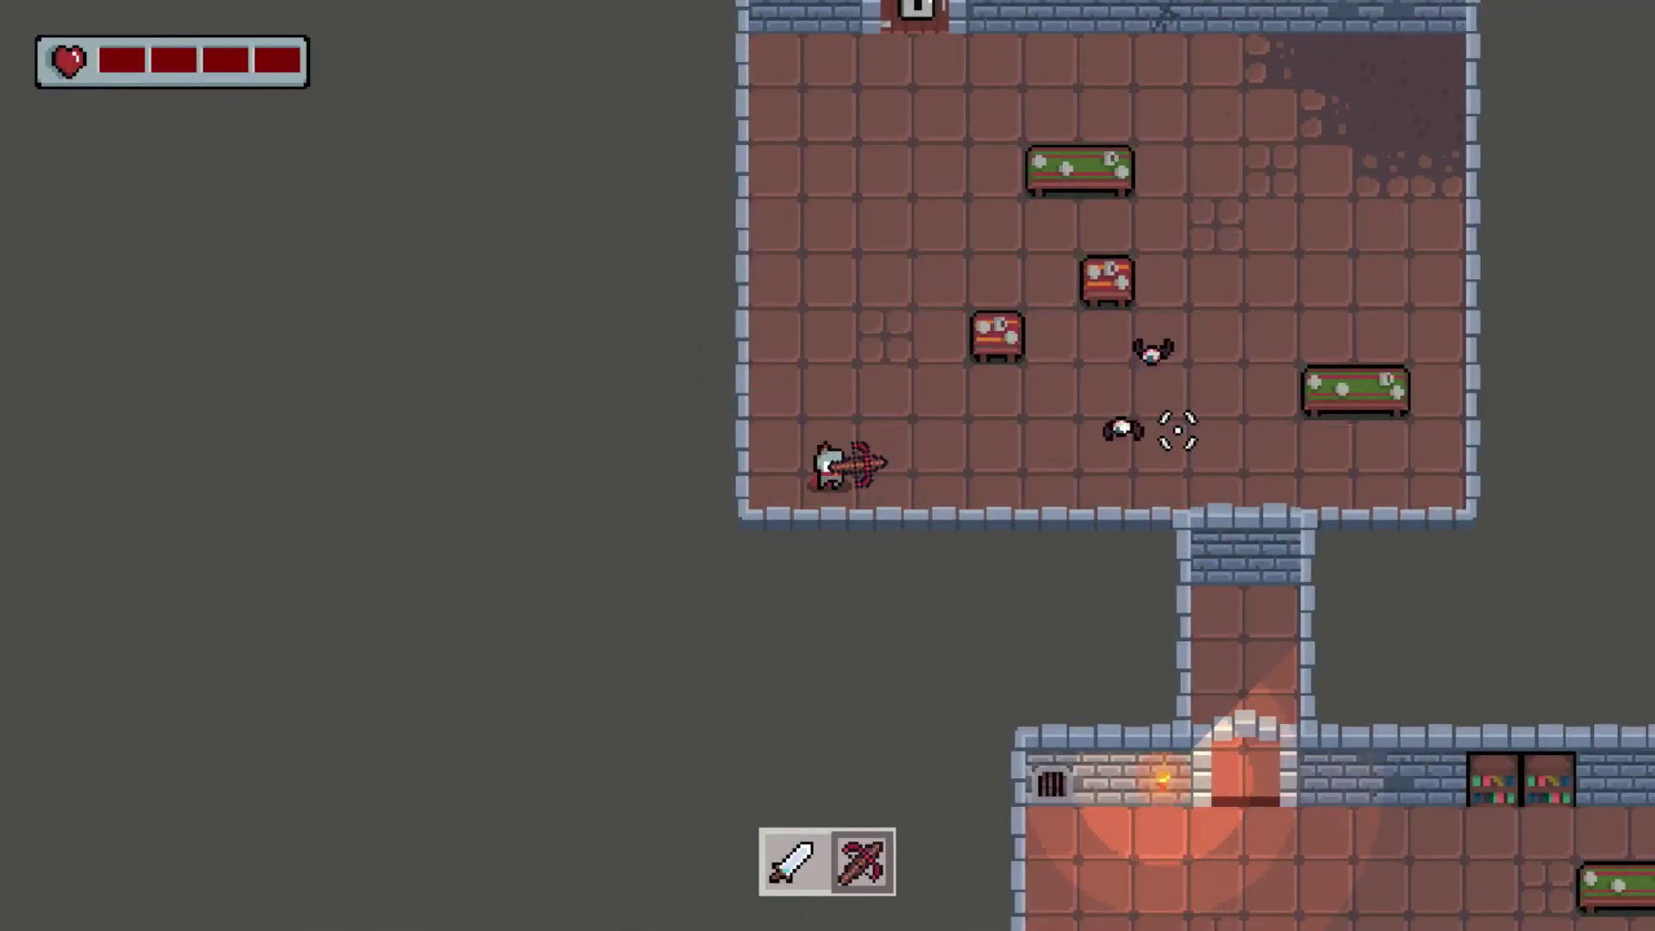
Walk the player upward, shoot an enemy with the crossbow, then quit the game
{"action": "key", "text": "w"}
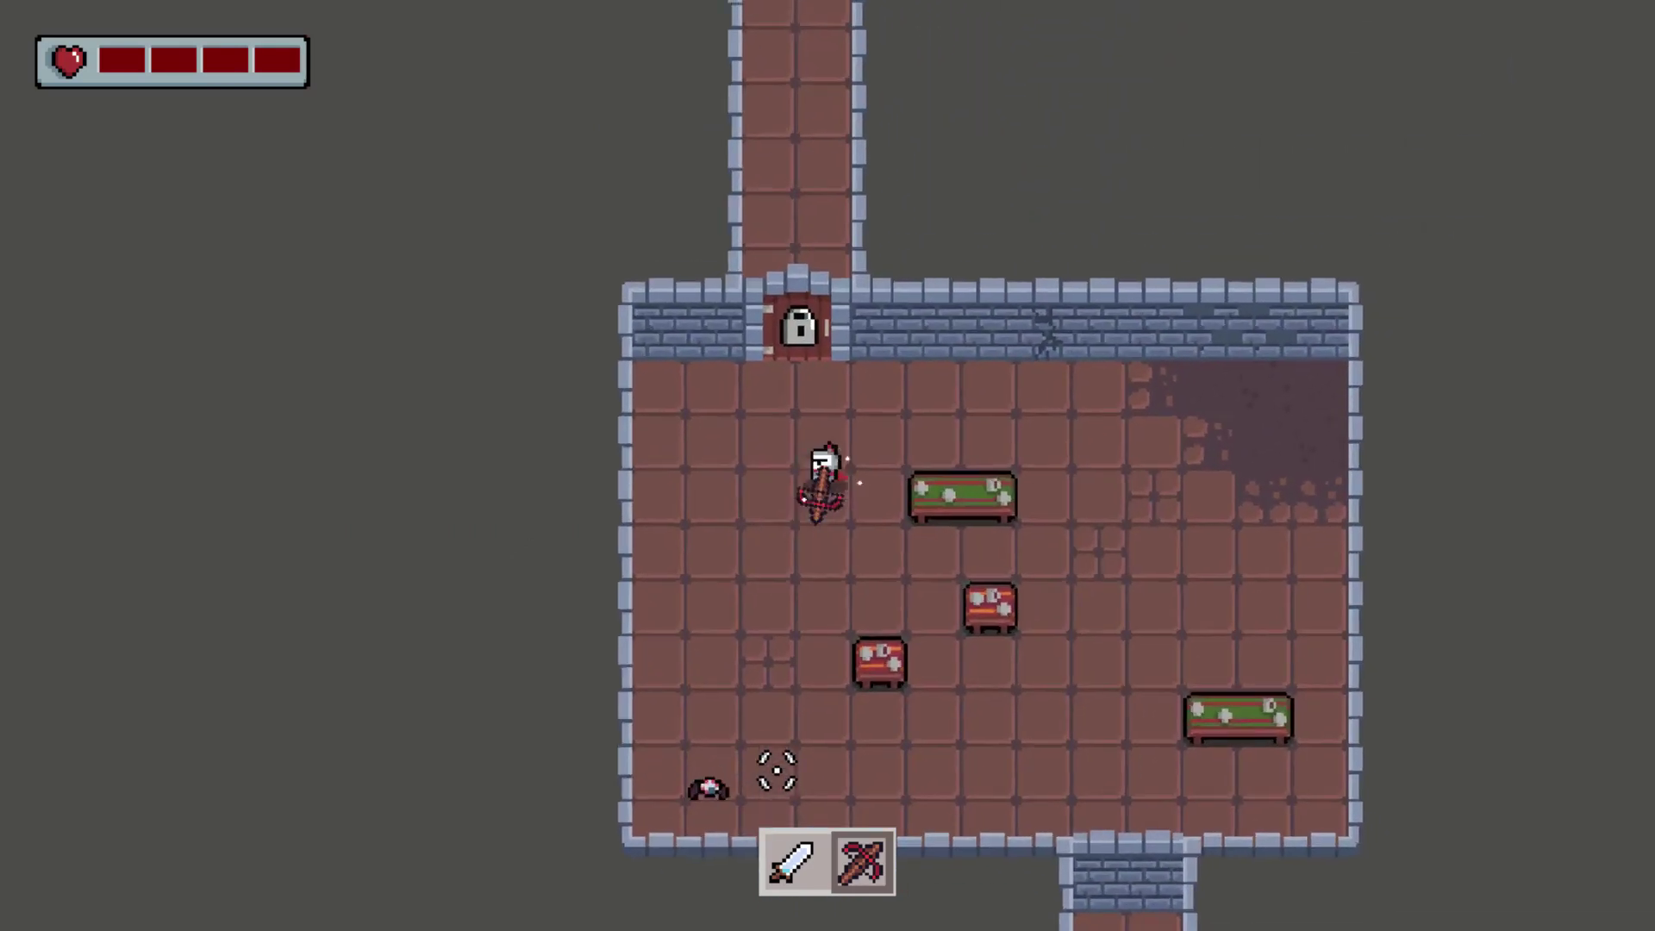
{"action": "left_click", "coordinate": [776, 769]}
{"action": "key", "text": "w"}
{"action": "key", "text": "w"}
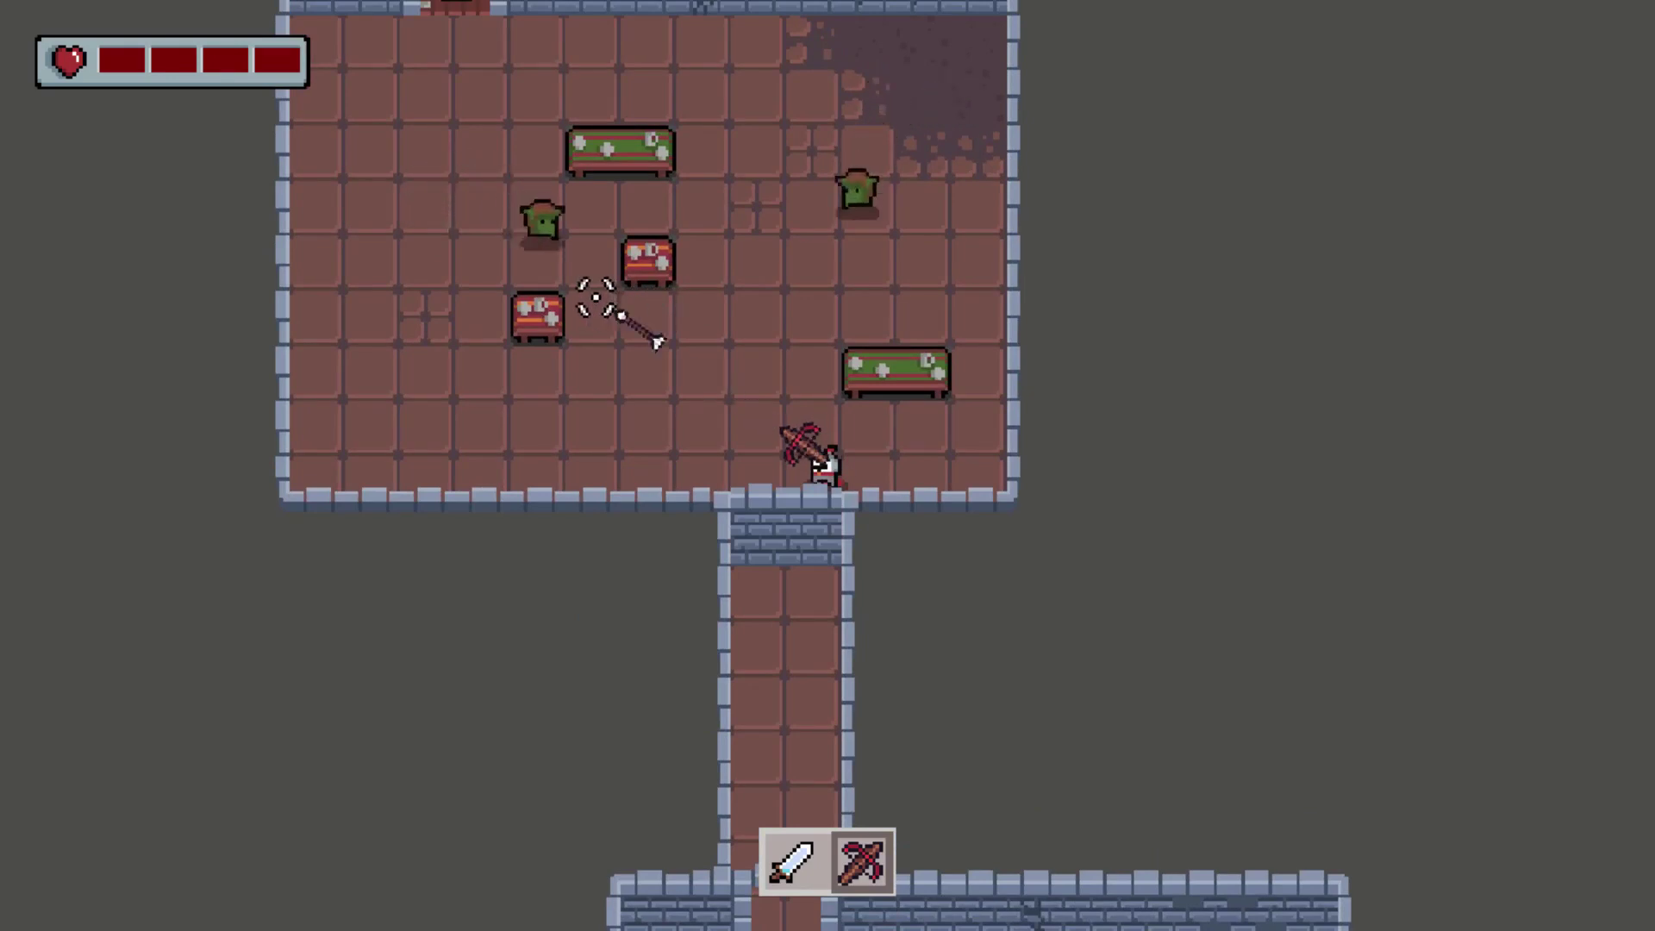
{"action": "key", "text": "alt+F4"}
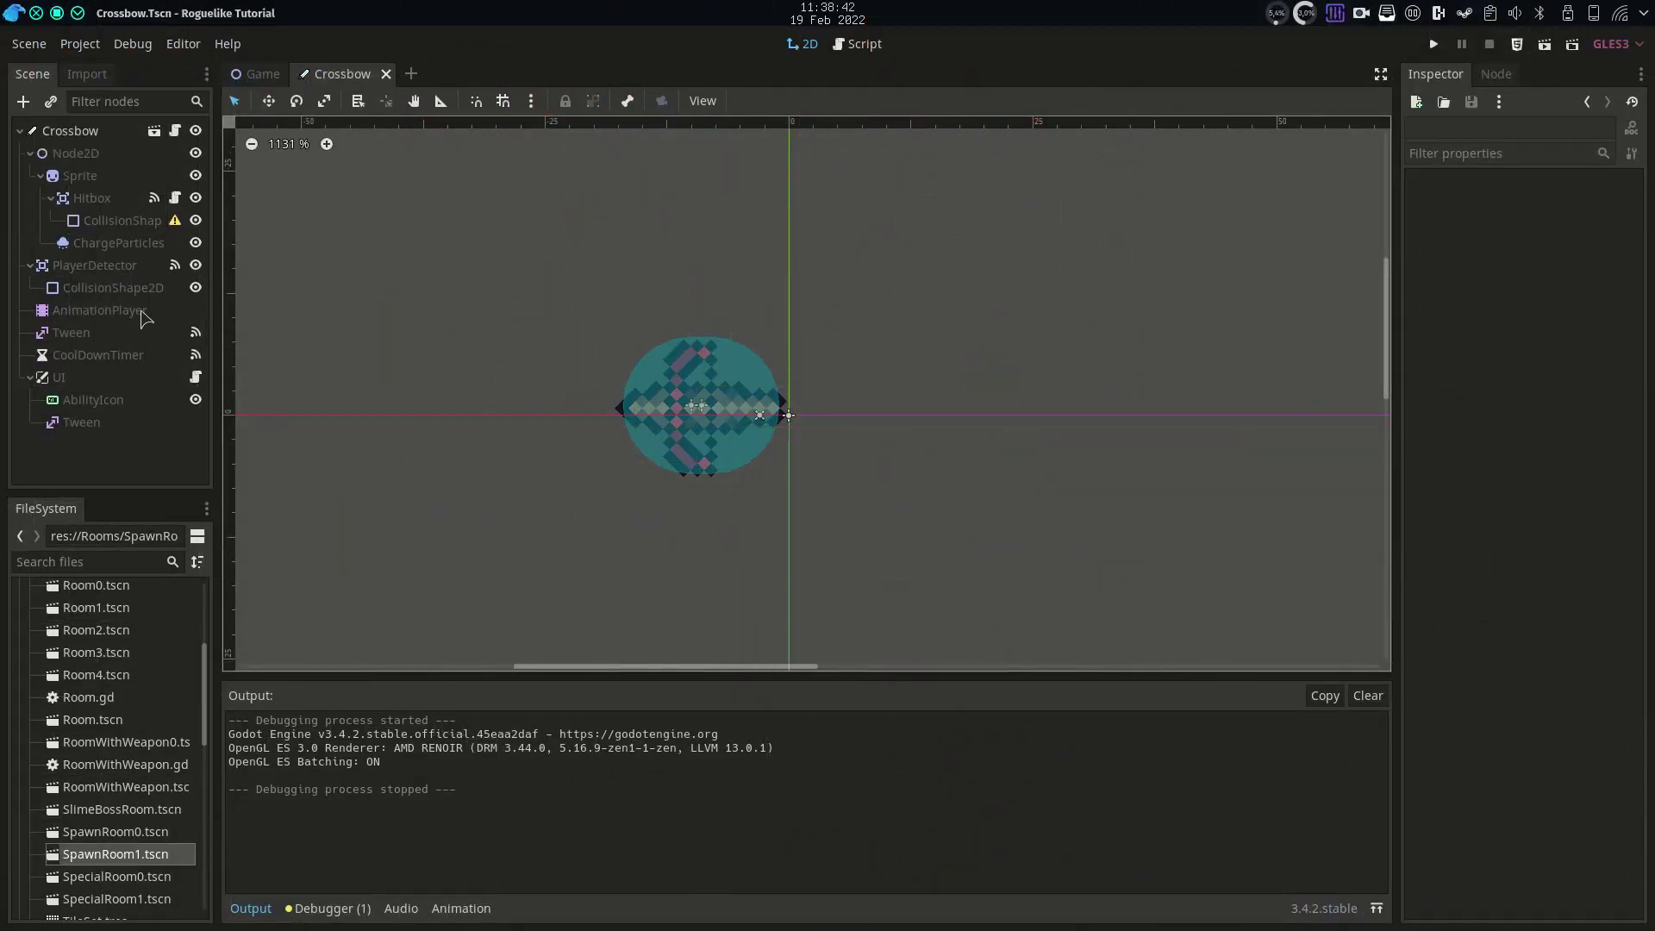
Drag iceB.png from the Art icons folder onto the AbilityIcon's Under texture slot
{"action": "left_click", "coordinate": [96, 398]}
{"action": "scroll", "coordinate": [53, 775], "scroll_direction": "up", "scroll_amount": 3}
{"action": "scroll", "coordinate": [46, 737], "scroll_direction": "up", "scroll_amount": 3}
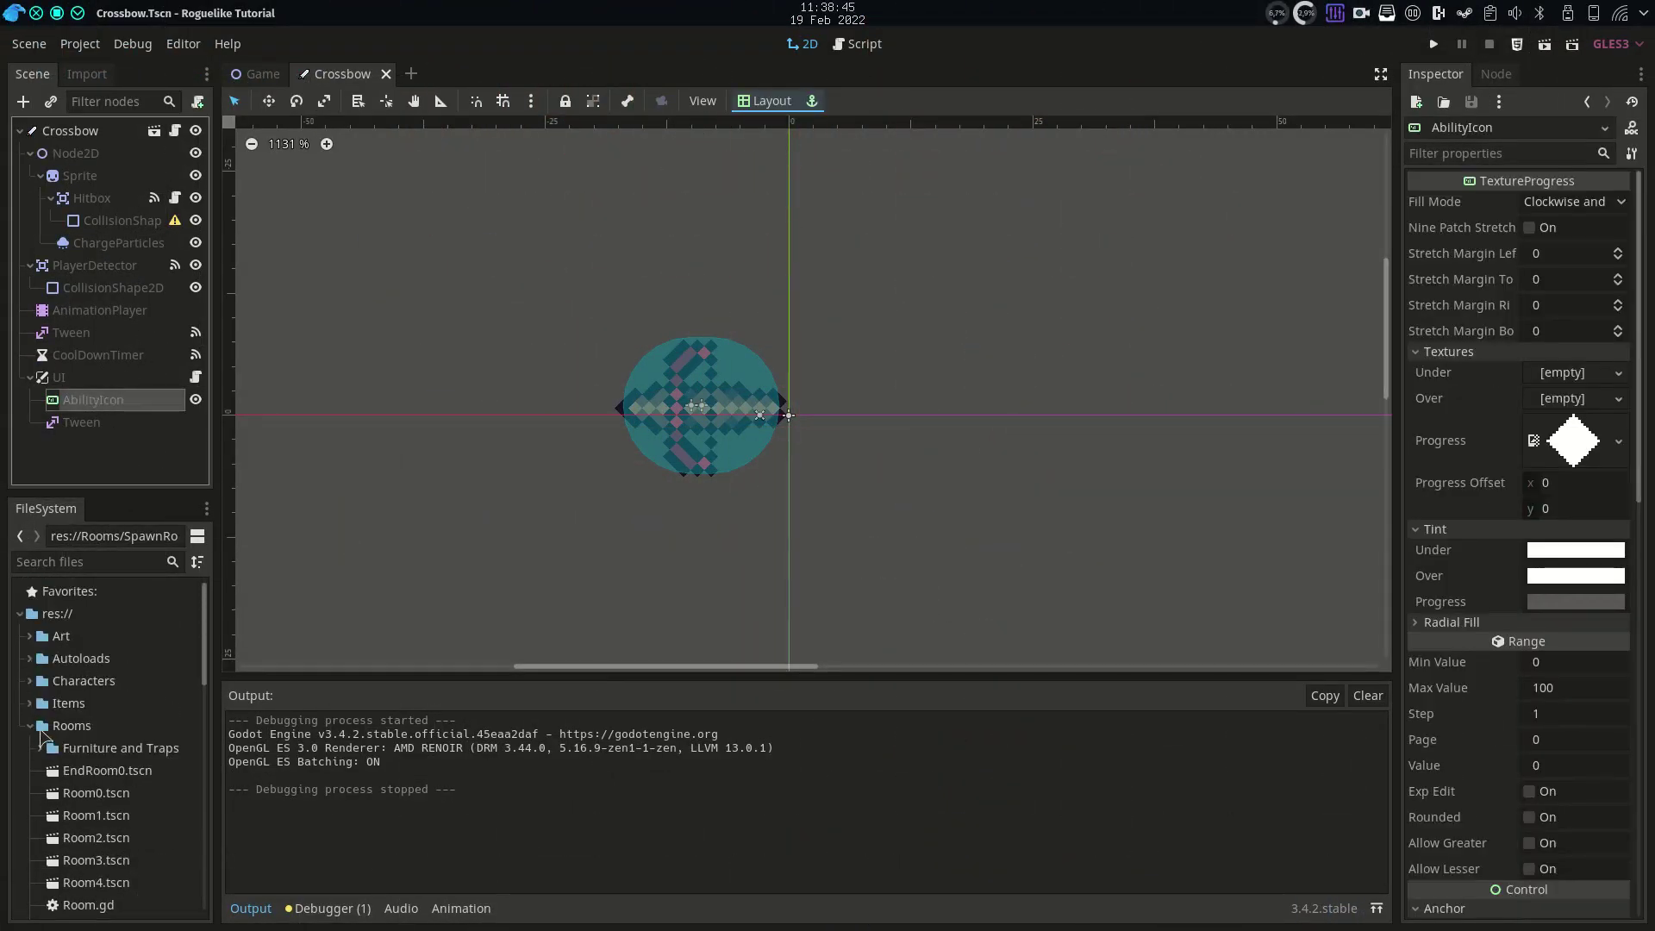
{"action": "left_click", "coordinate": [37, 728]}
{"action": "left_click", "coordinate": [38, 637]}
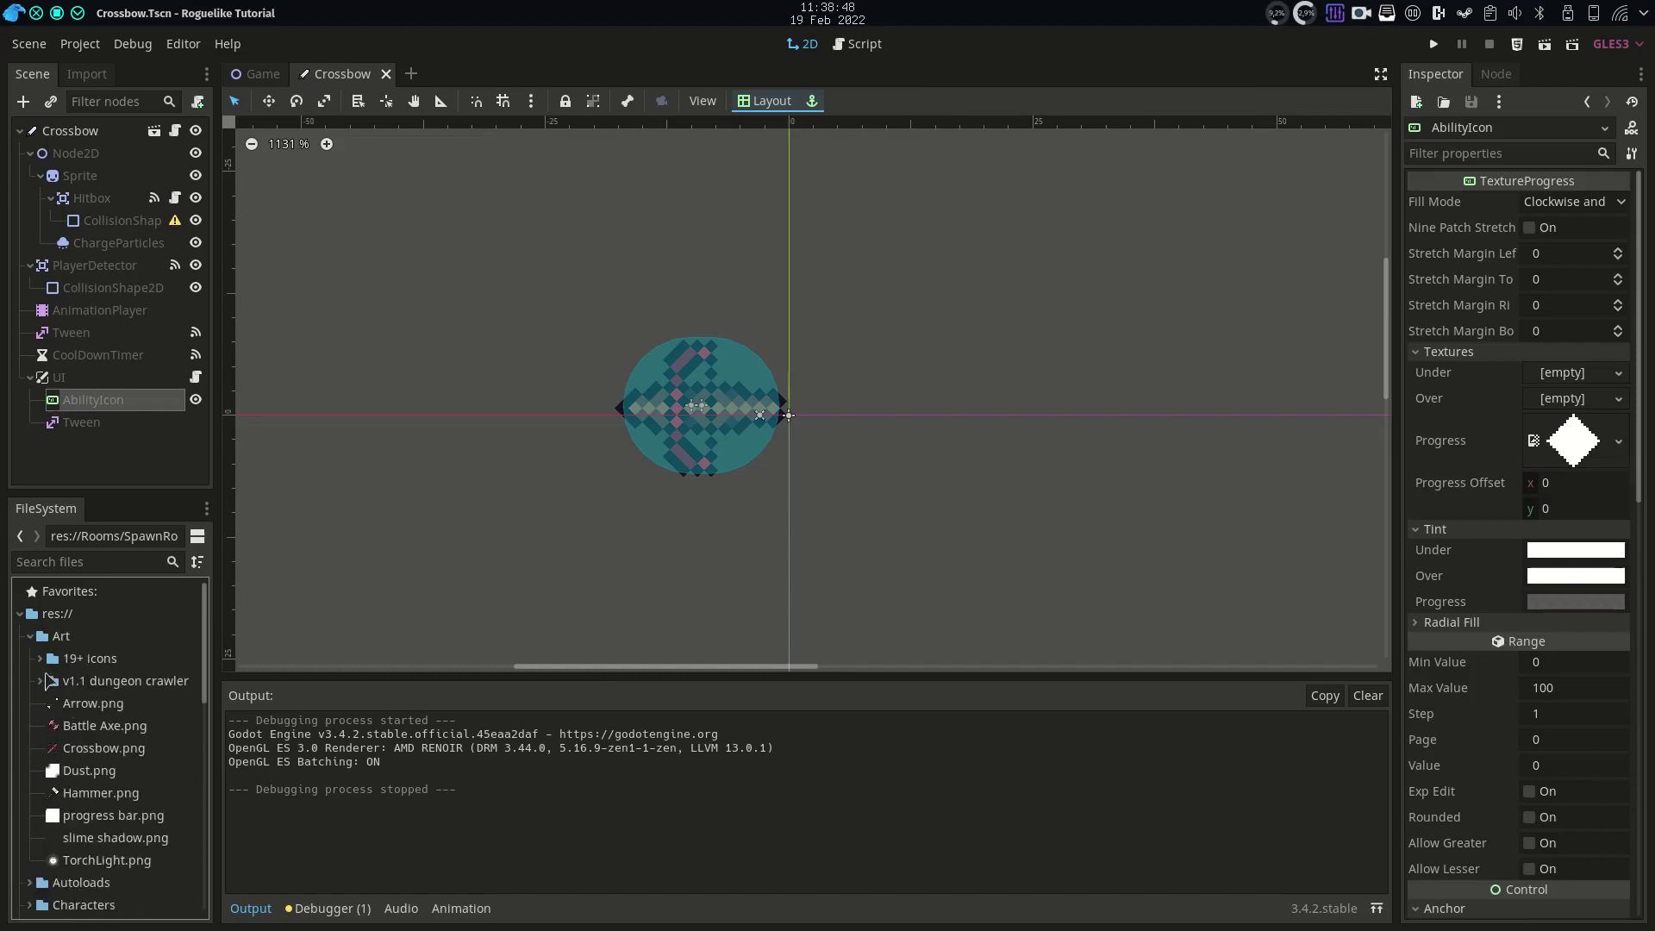
{"action": "scroll", "coordinate": [114, 731], "scroll_direction": "down", "scroll_amount": 3}
{"action": "scroll", "coordinate": [158, 753], "scroll_direction": "down", "scroll_amount": 2}
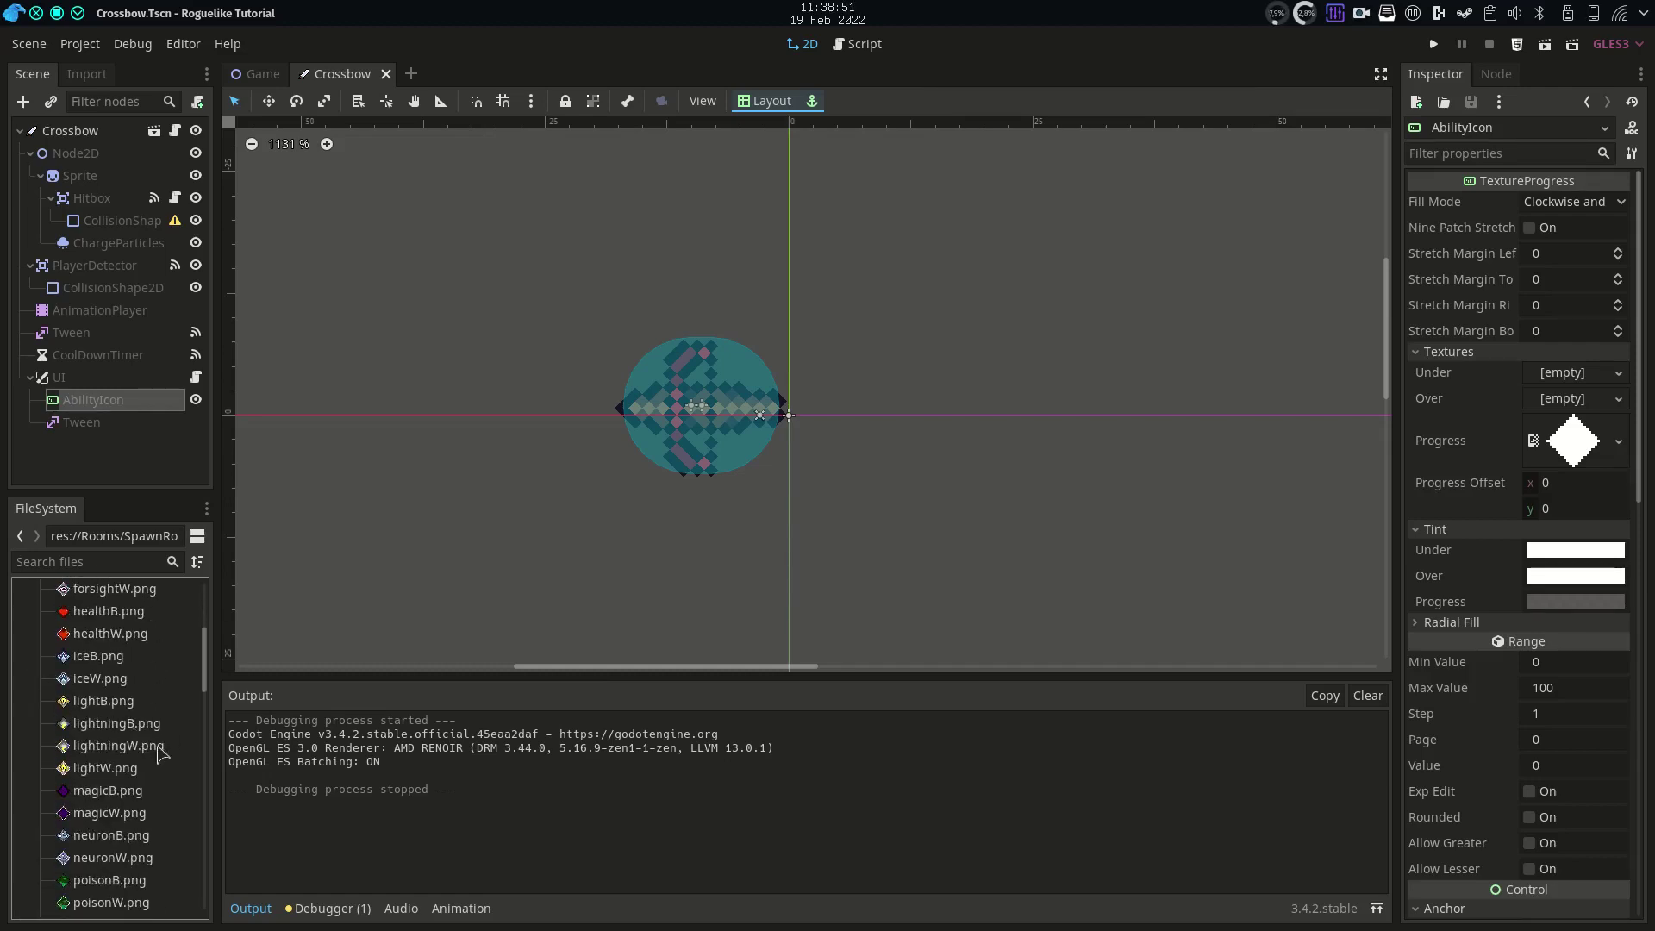
{"action": "left_click_drag", "start_coordinate": [99, 656], "coordinate": [1536, 444]}
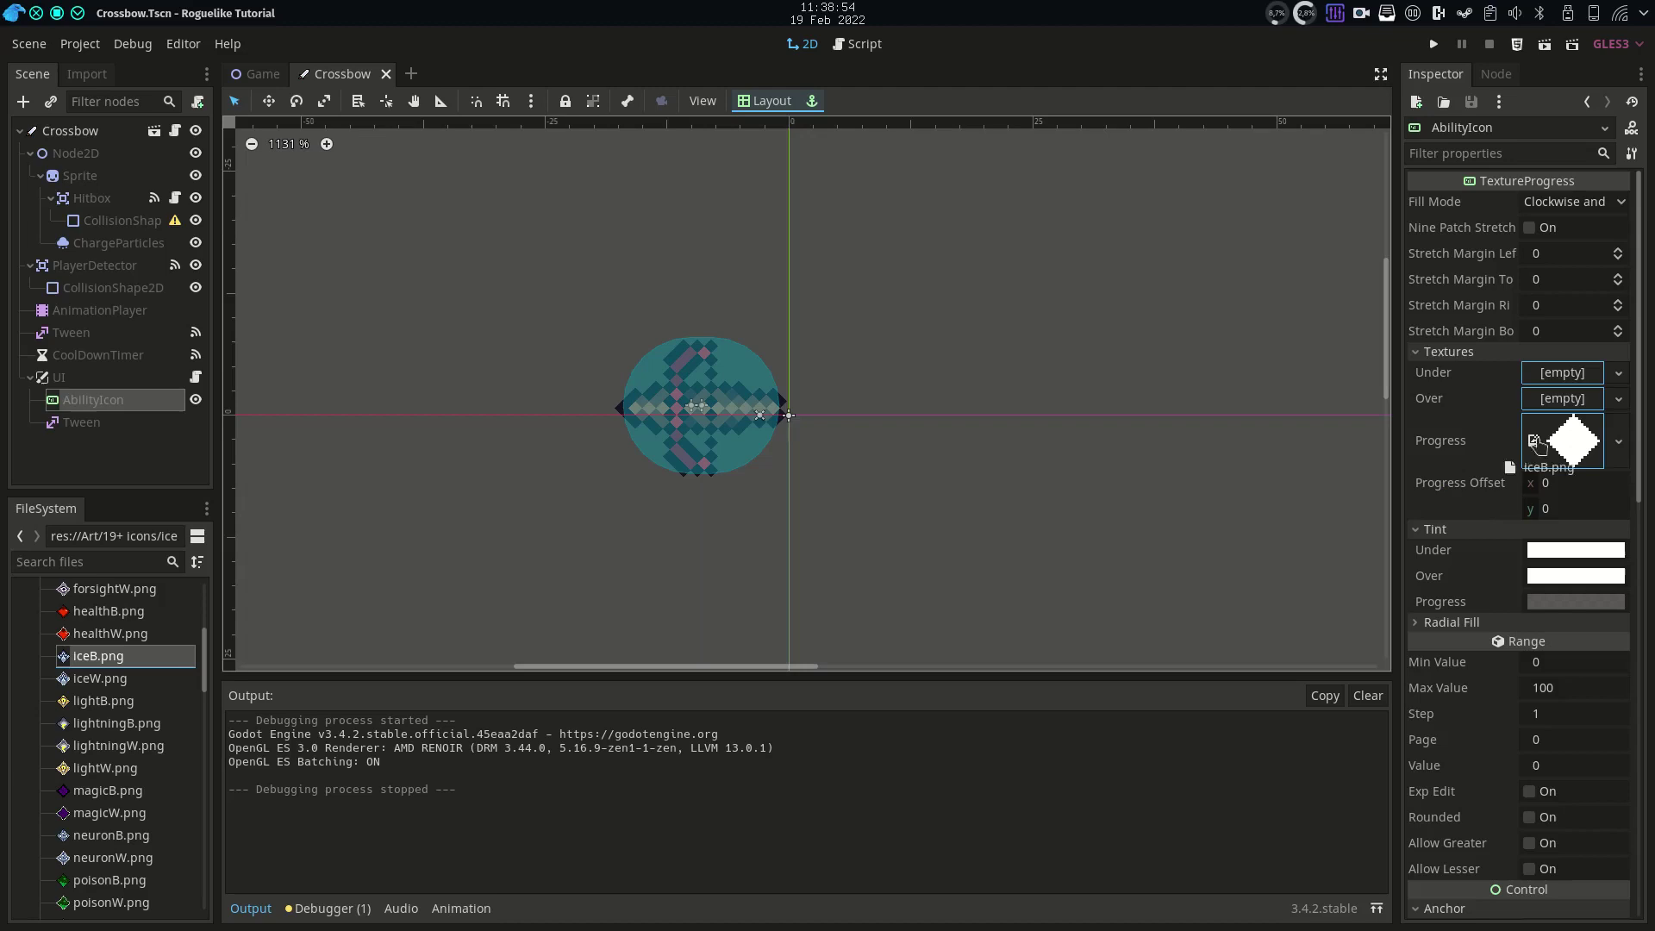
{"action": "left_click_drag", "start_coordinate": [1565, 383], "coordinate": [1568, 386]}
{"action": "scroll", "coordinate": [910, 499], "scroll_direction": "down", "scroll_amount": 3}
{"action": "scroll", "coordinate": [872, 418], "scroll_direction": "down", "scroll_amount": 3}
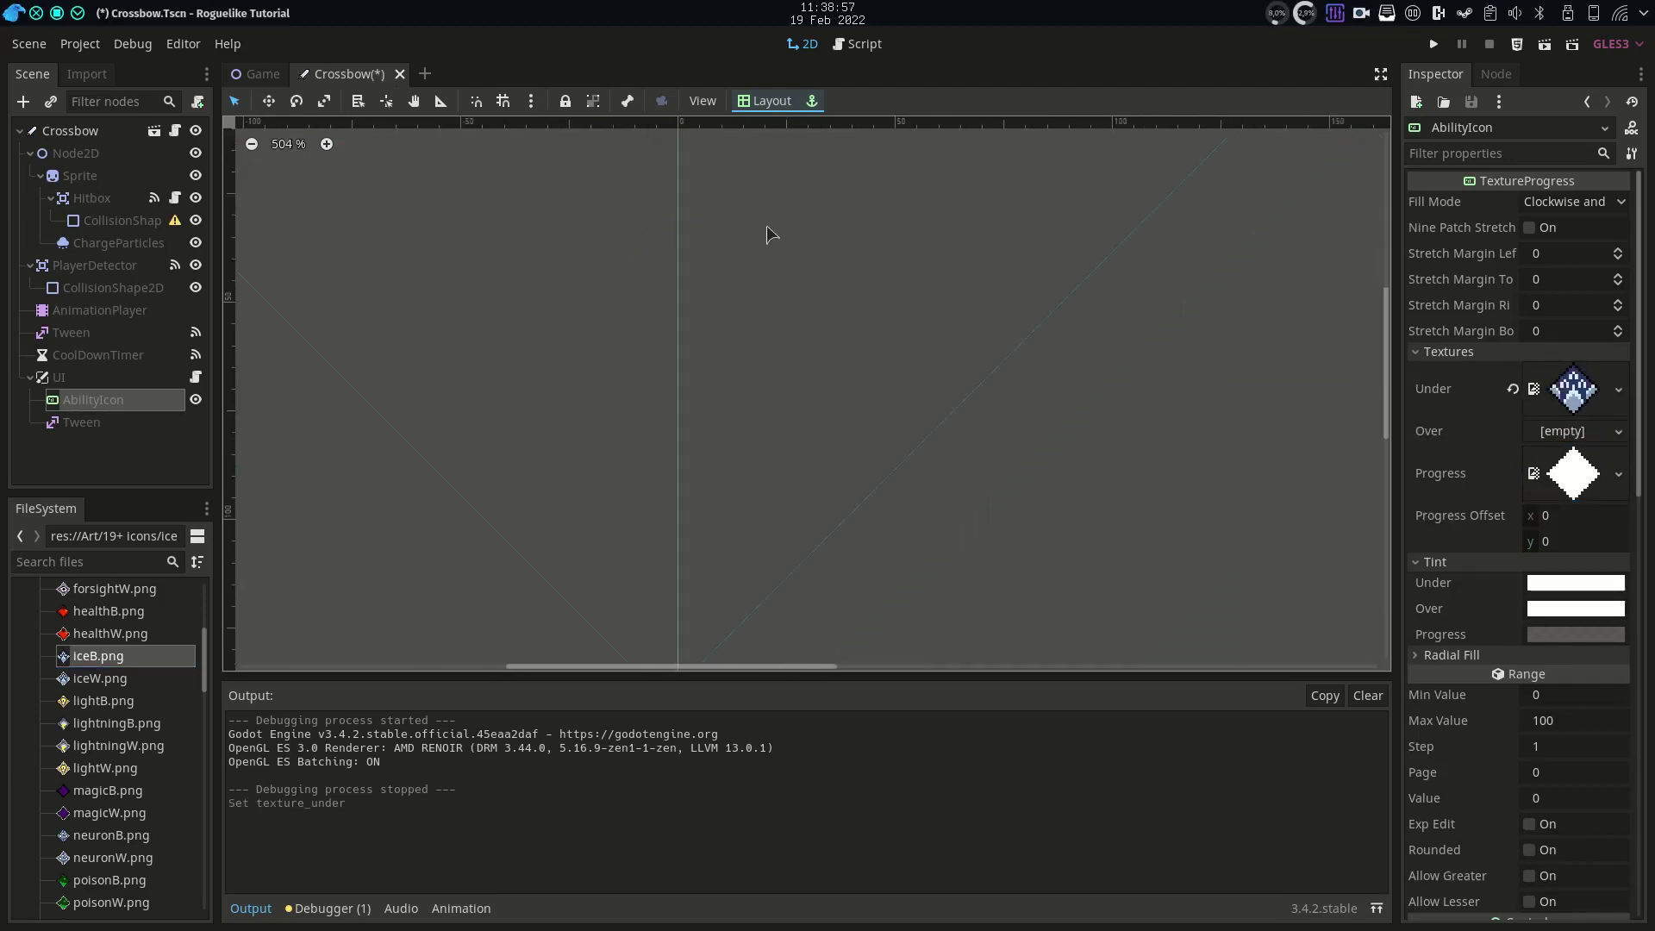
{"action": "scroll", "coordinate": [769, 233], "scroll_direction": "down", "scroll_amount": 2}
{"action": "scroll", "coordinate": [892, 380], "scroll_direction": "down", "scroll_amount": 3}
{"action": "scroll", "coordinate": [820, 377], "scroll_direction": "right", "scroll_amount": 2}
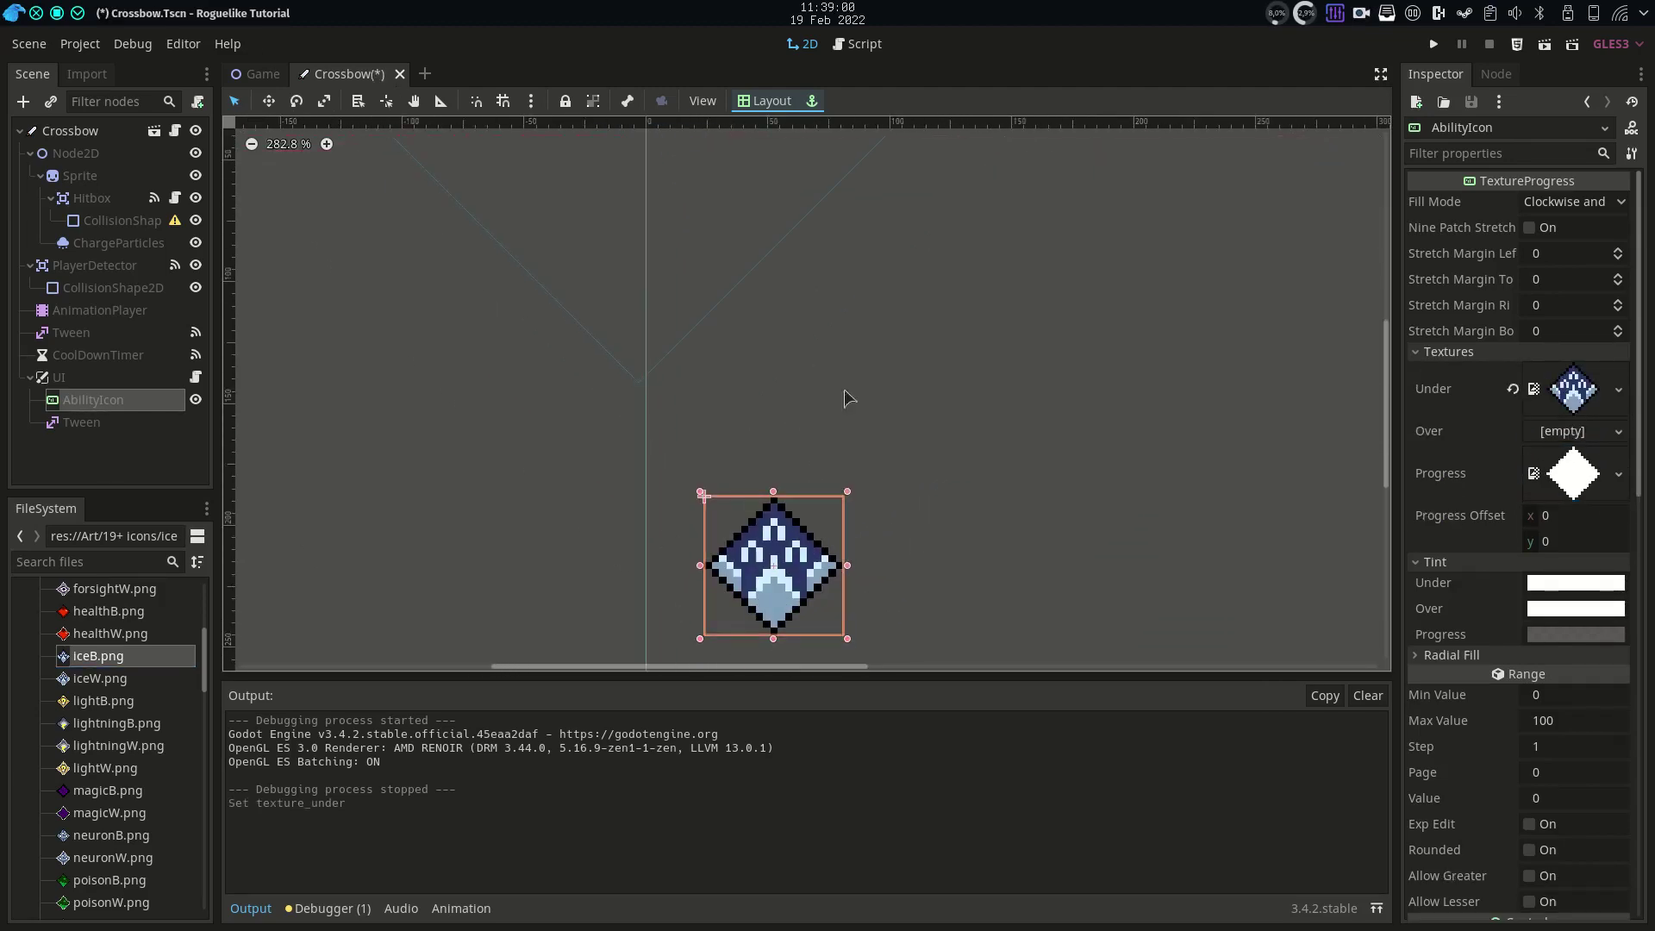
{"action": "scroll", "coordinate": [844, 396], "scroll_direction": "up", "scroll_amount": 3}
Create a new AnimationPlayer animation named 'active_ability' with a length of 0.6 seconds
{"action": "left_click", "coordinate": [100, 312]}
{"action": "left_click", "coordinate": [473, 688]}
{"action": "left_click", "coordinate": [504, 621]}
{"action": "type", "text": "active_ability"}
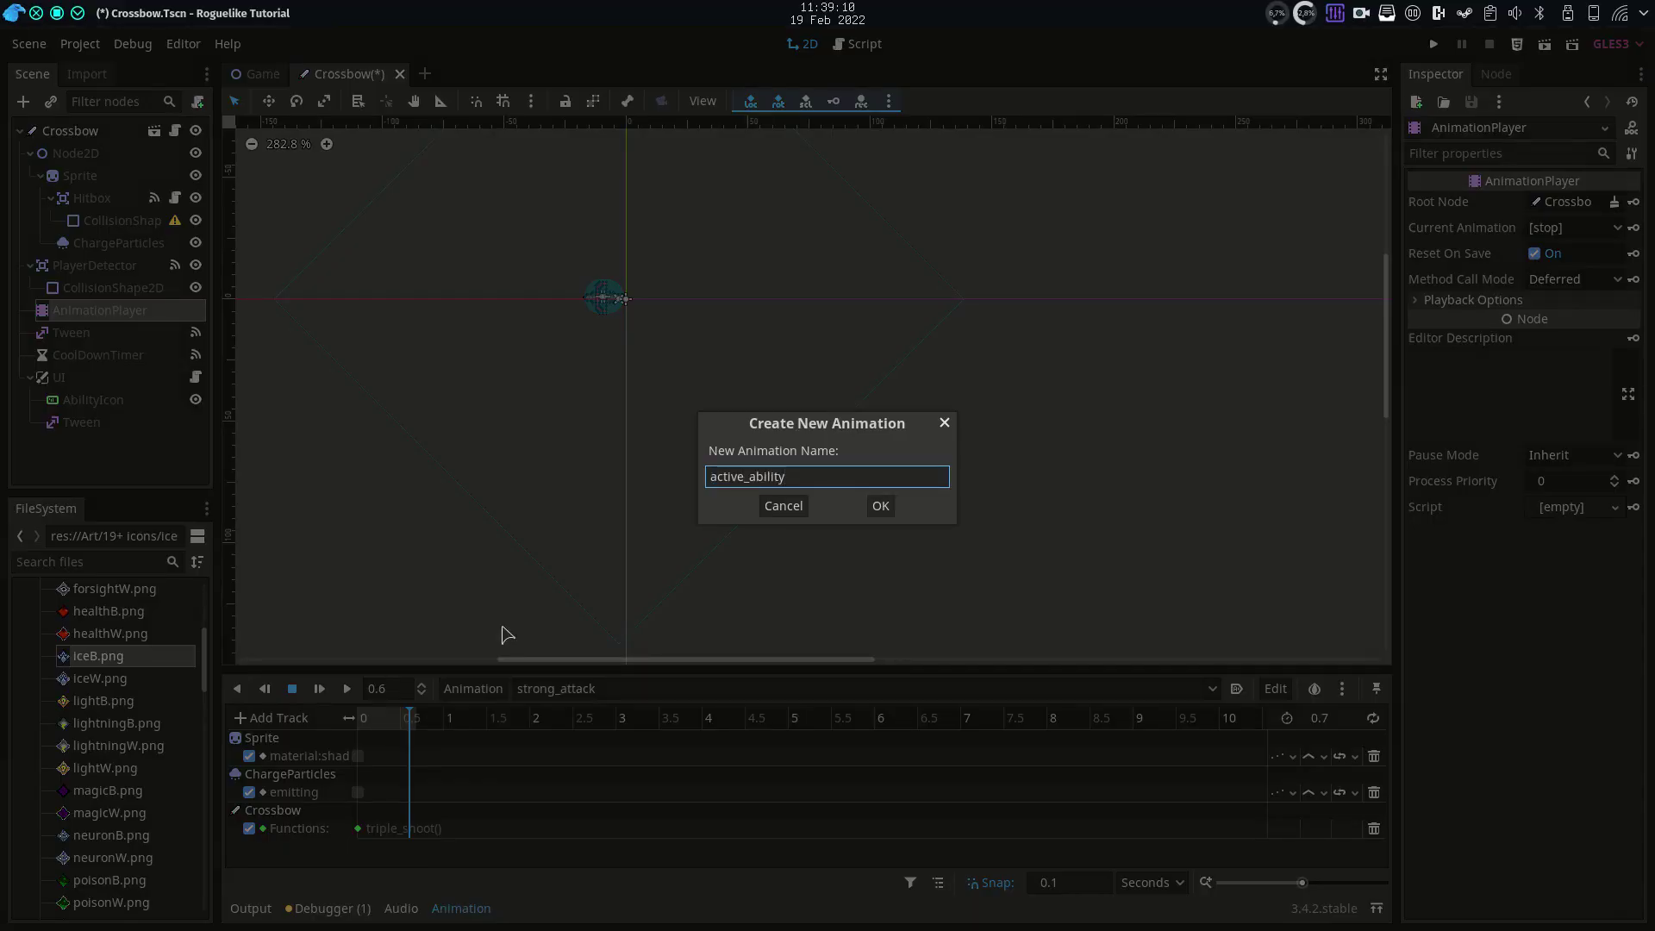
{"action": "key", "text": "Return"}
{"action": "left_click", "coordinate": [1319, 718]}
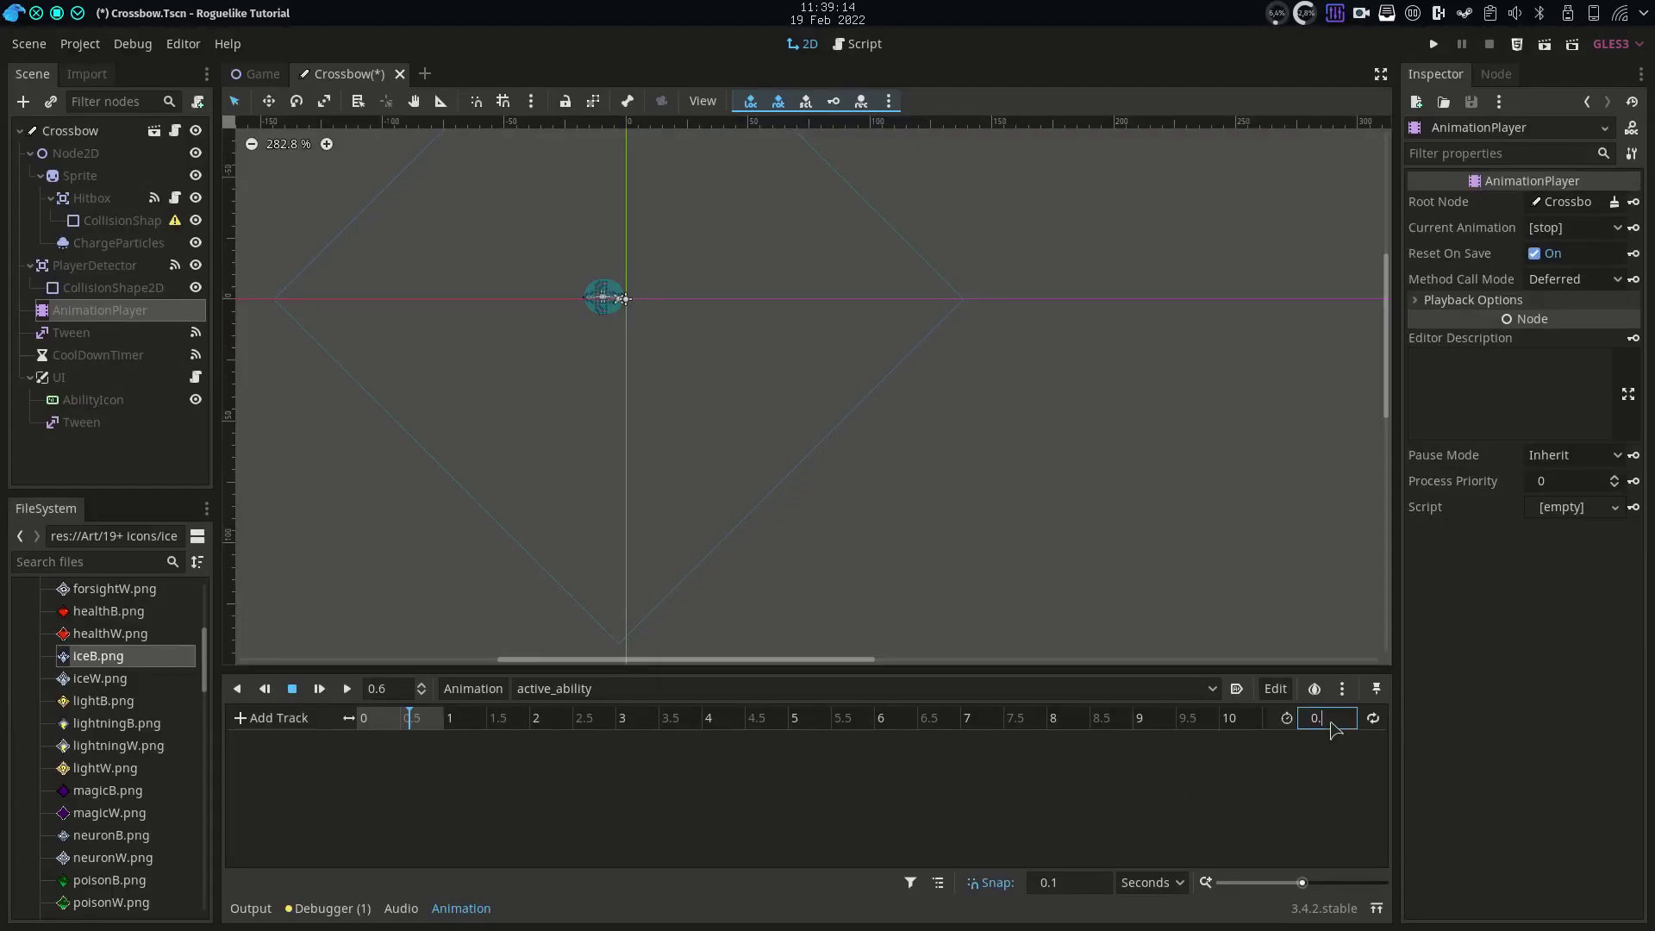
{"action": "type", "text": "0.6"}
{"action": "key", "text": "Return"}
Key ChargeParticles emitting and the Sprite shader's Active parameter, and add a triple_shoot method track
{"action": "left_click", "coordinate": [118, 242]}
{"action": "left_click", "coordinate": [1633, 202]}
{"action": "left_click", "coordinate": [890, 506]}
{"action": "left_click", "coordinate": [79, 175]}
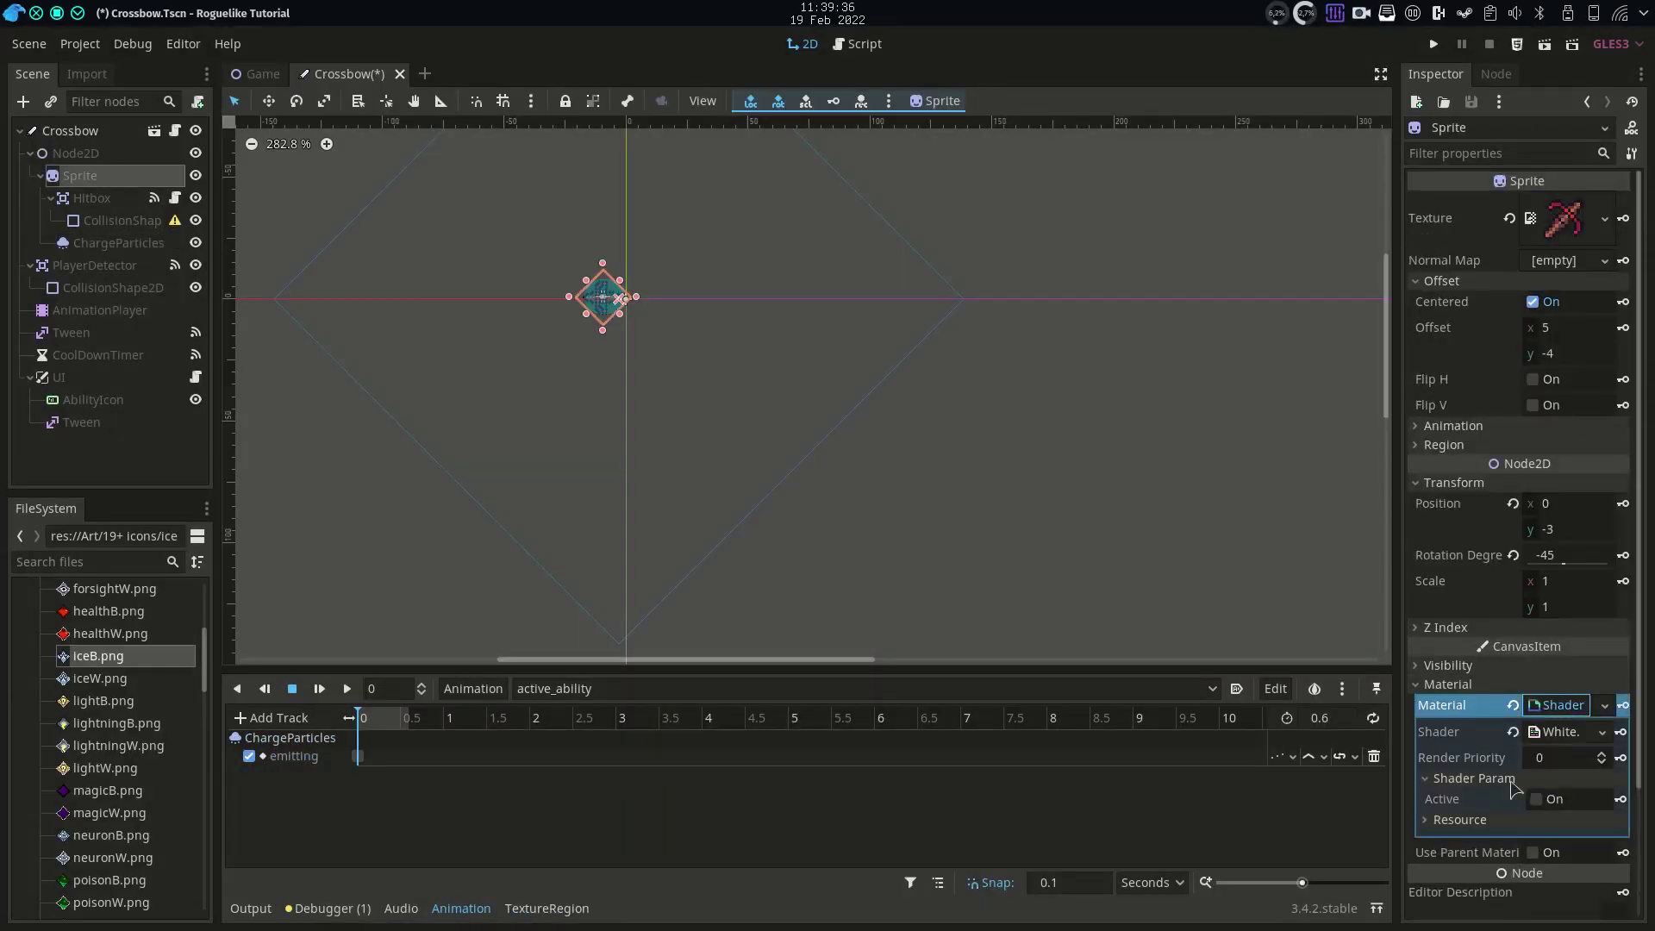
{"action": "left_click", "coordinate": [277, 718]}
{"action": "left_click", "coordinate": [1045, 794]}
{"action": "type", "text": "tr"}
{"action": "key", "text": "Return"}
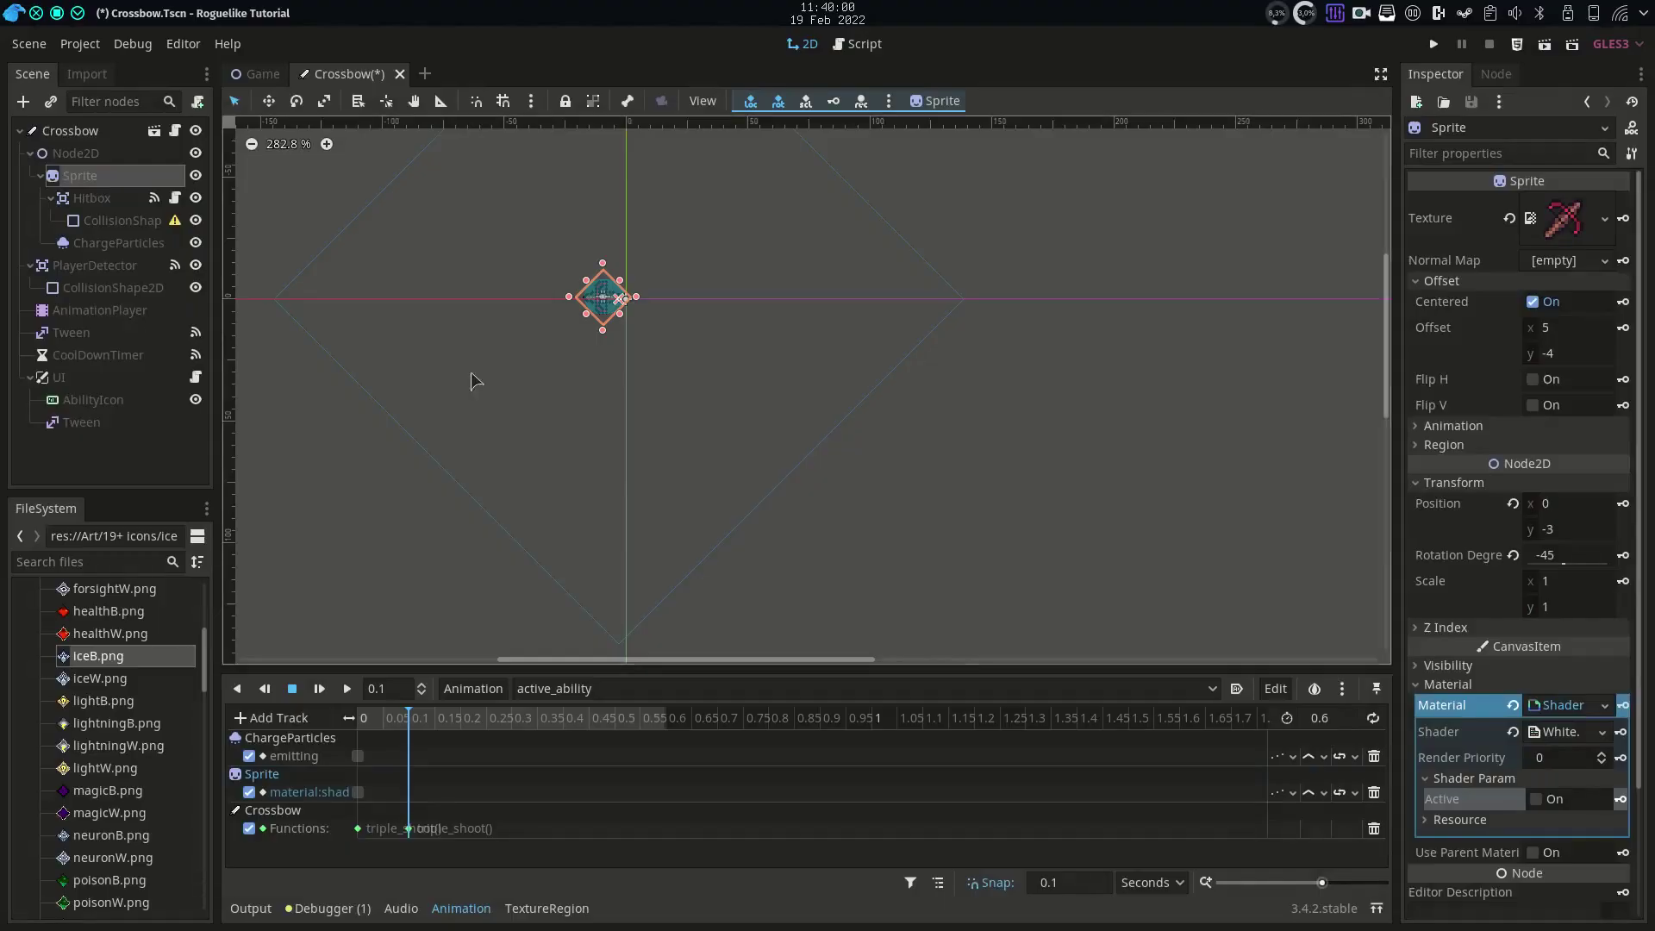
Run the game, walk the player through the door into the upper room, and fire crossbow bolts
{"action": "key", "text": "F5"}
{"action": "key", "text": "w"}
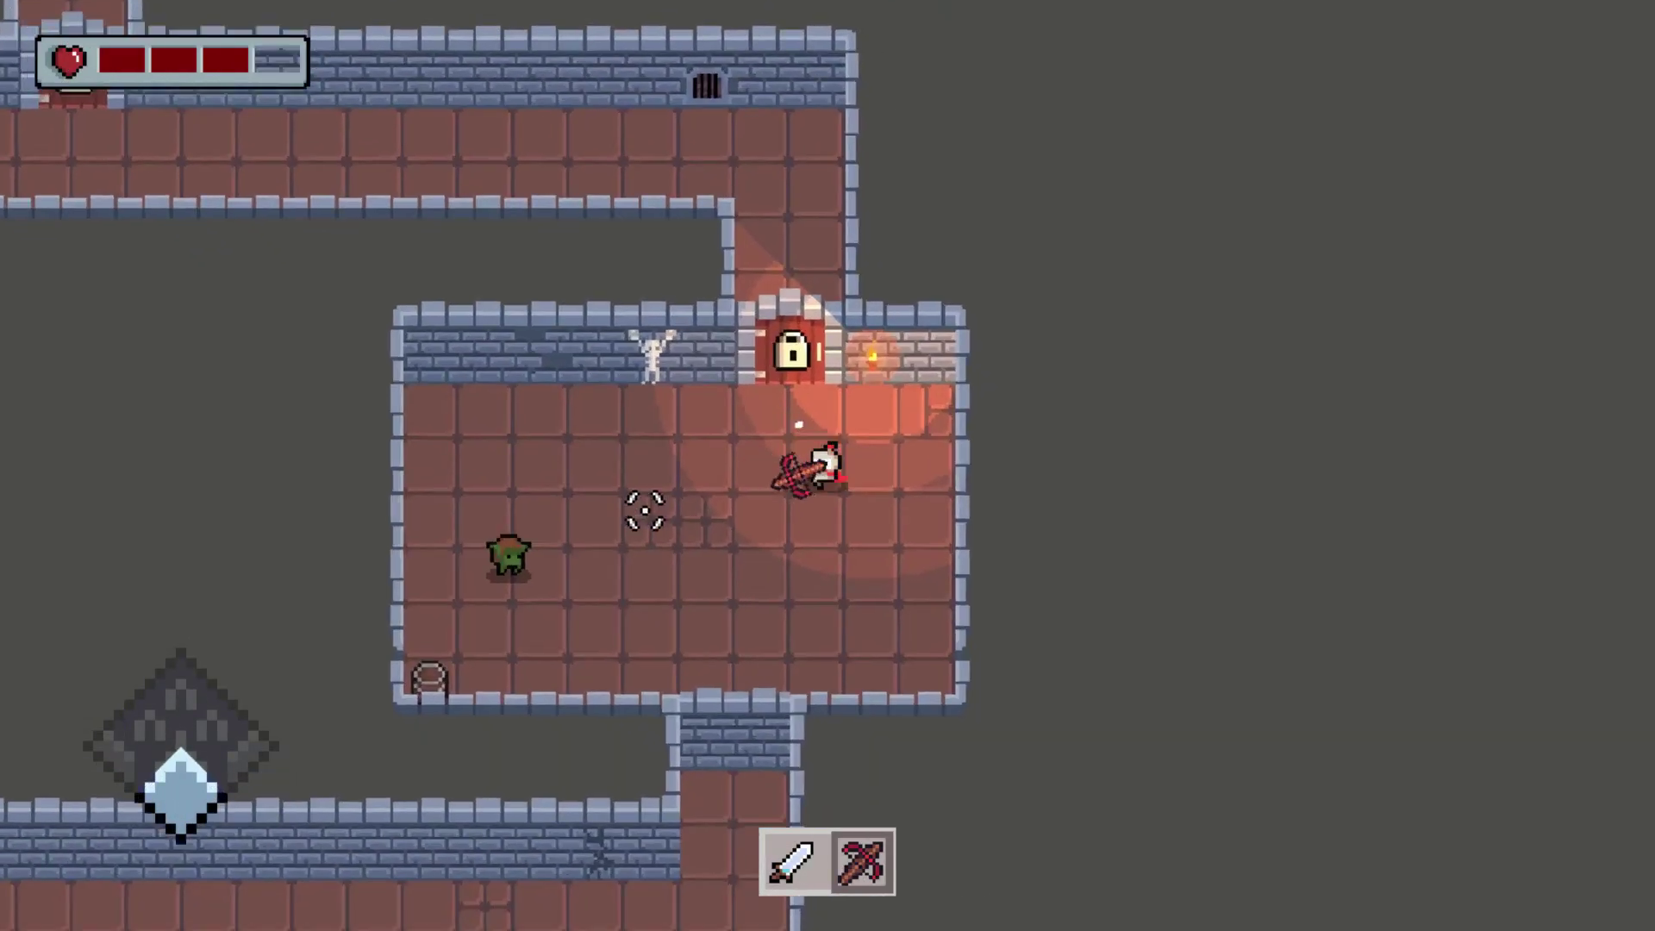
{"action": "key", "text": "s"}
{"action": "key", "text": "a"}
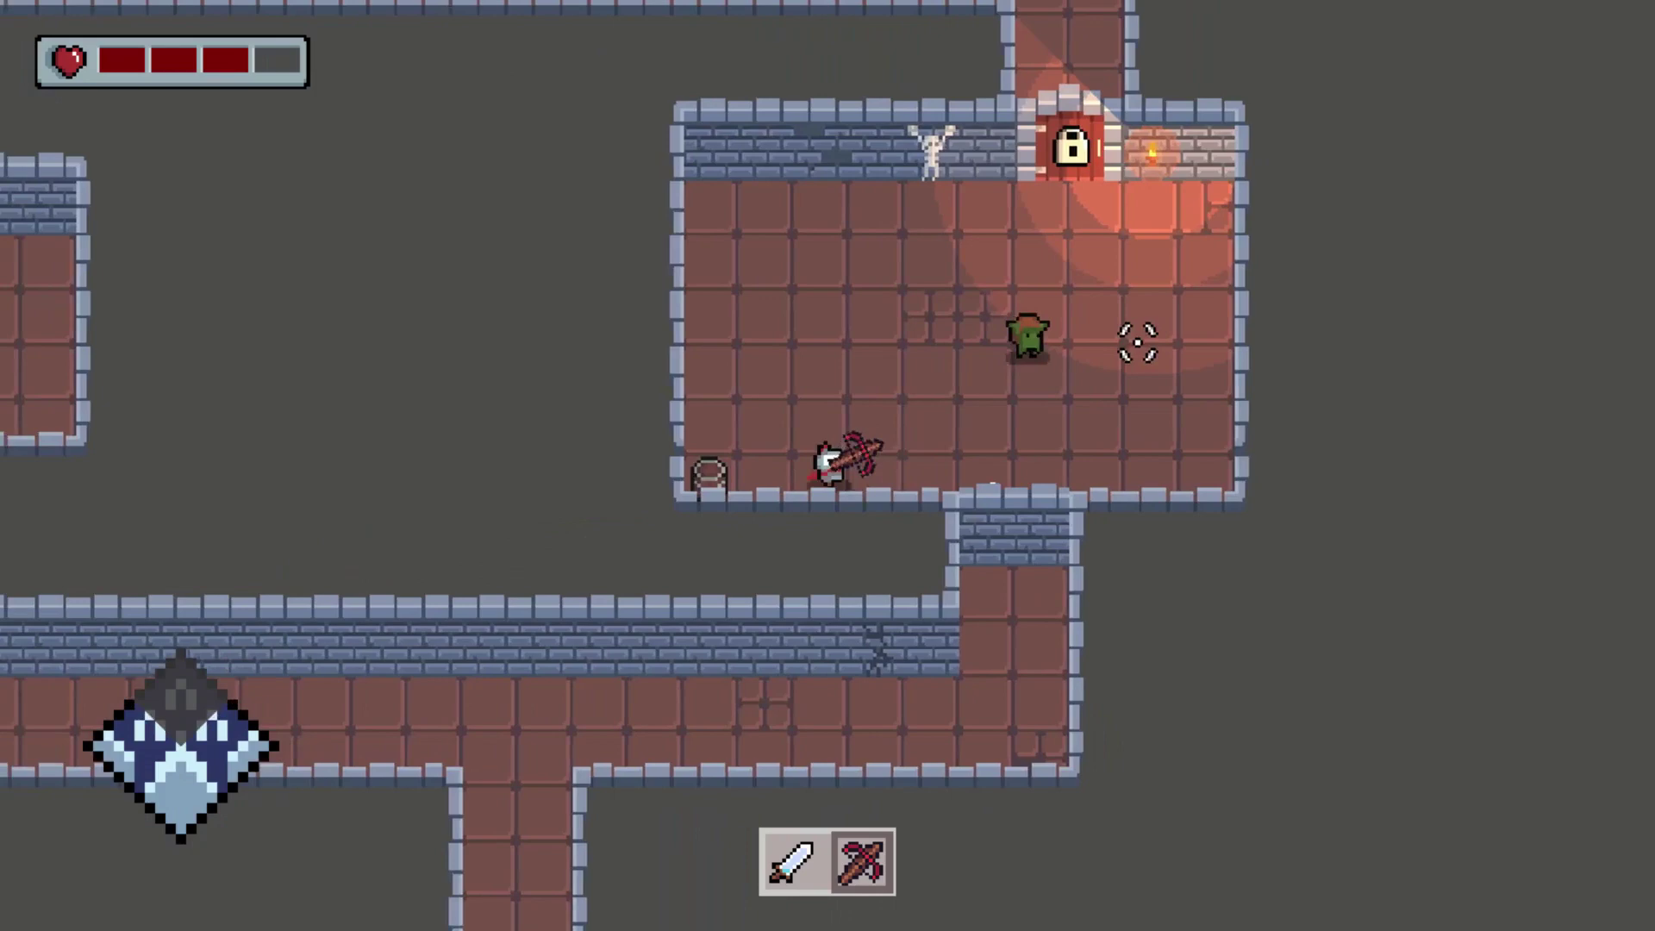
{"action": "key", "text": "d"}
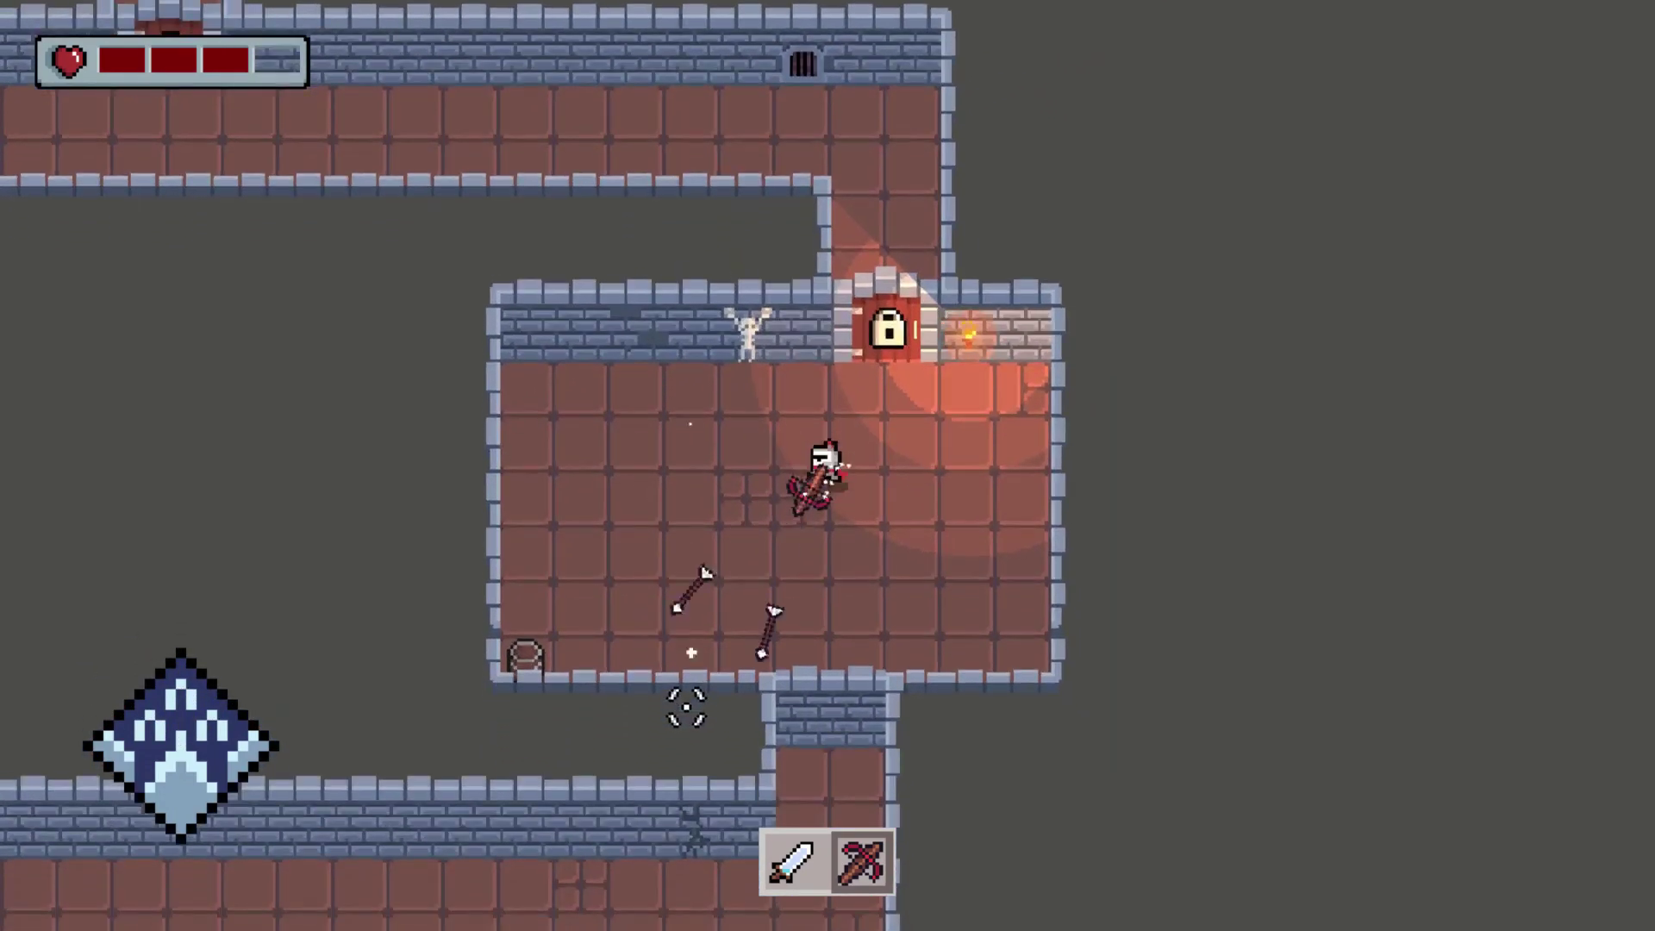
{"action": "key", "text": "w"}
{"action": "key", "text": "w"}
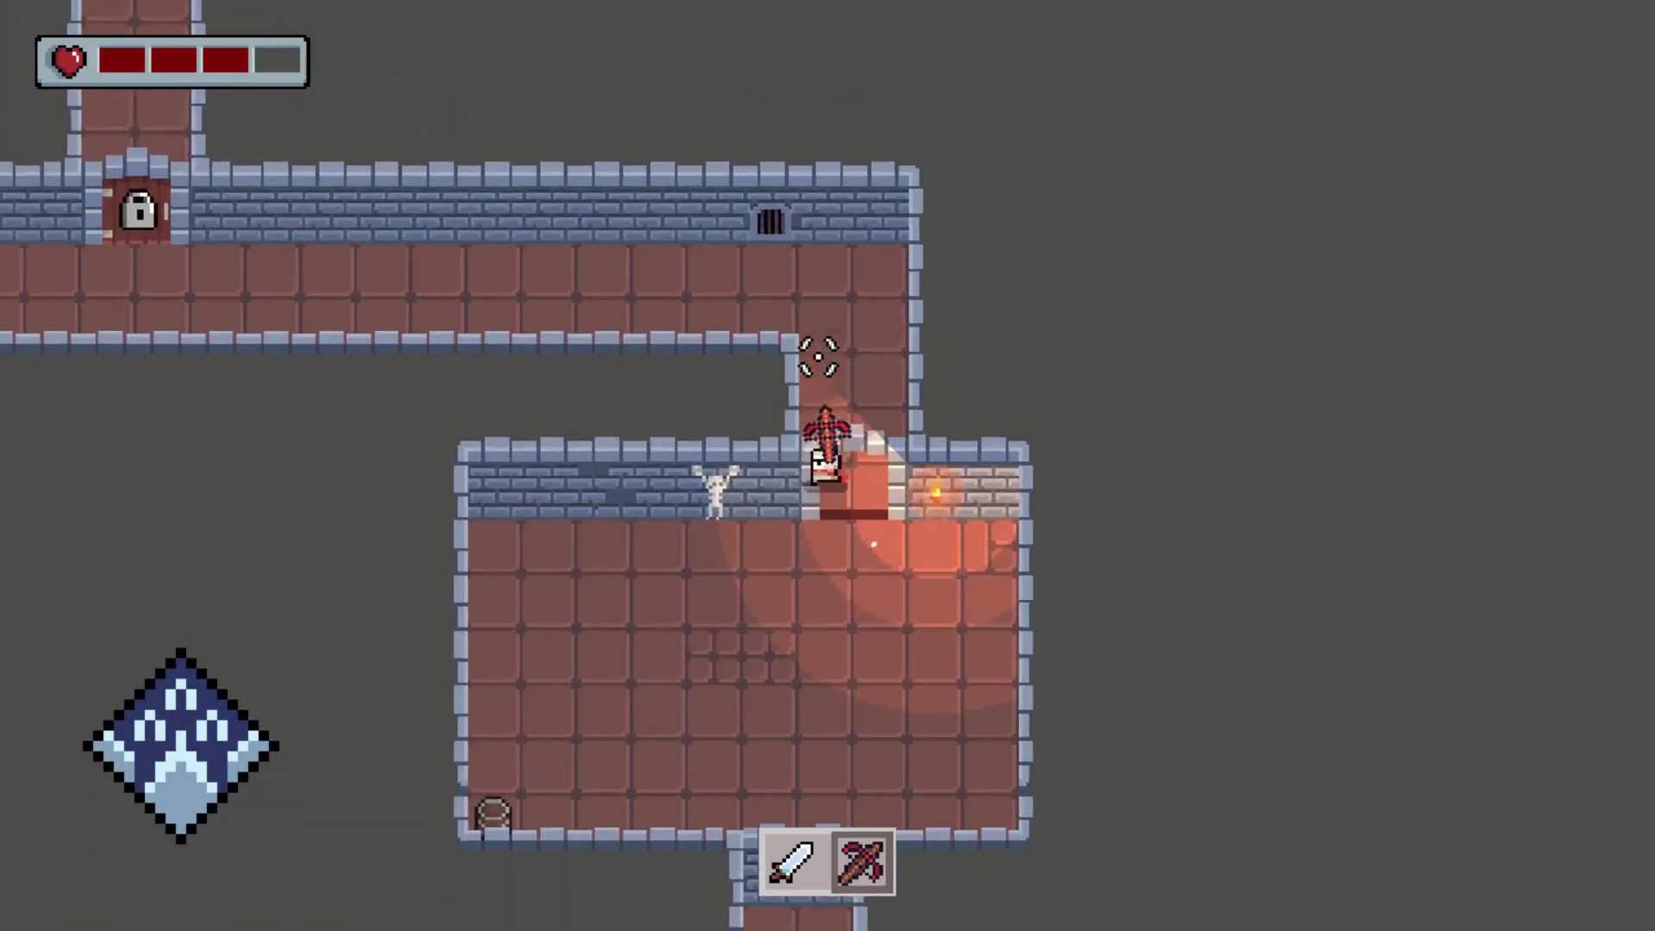
{"action": "key", "text": "a"}
{"action": "key", "text": "a"}
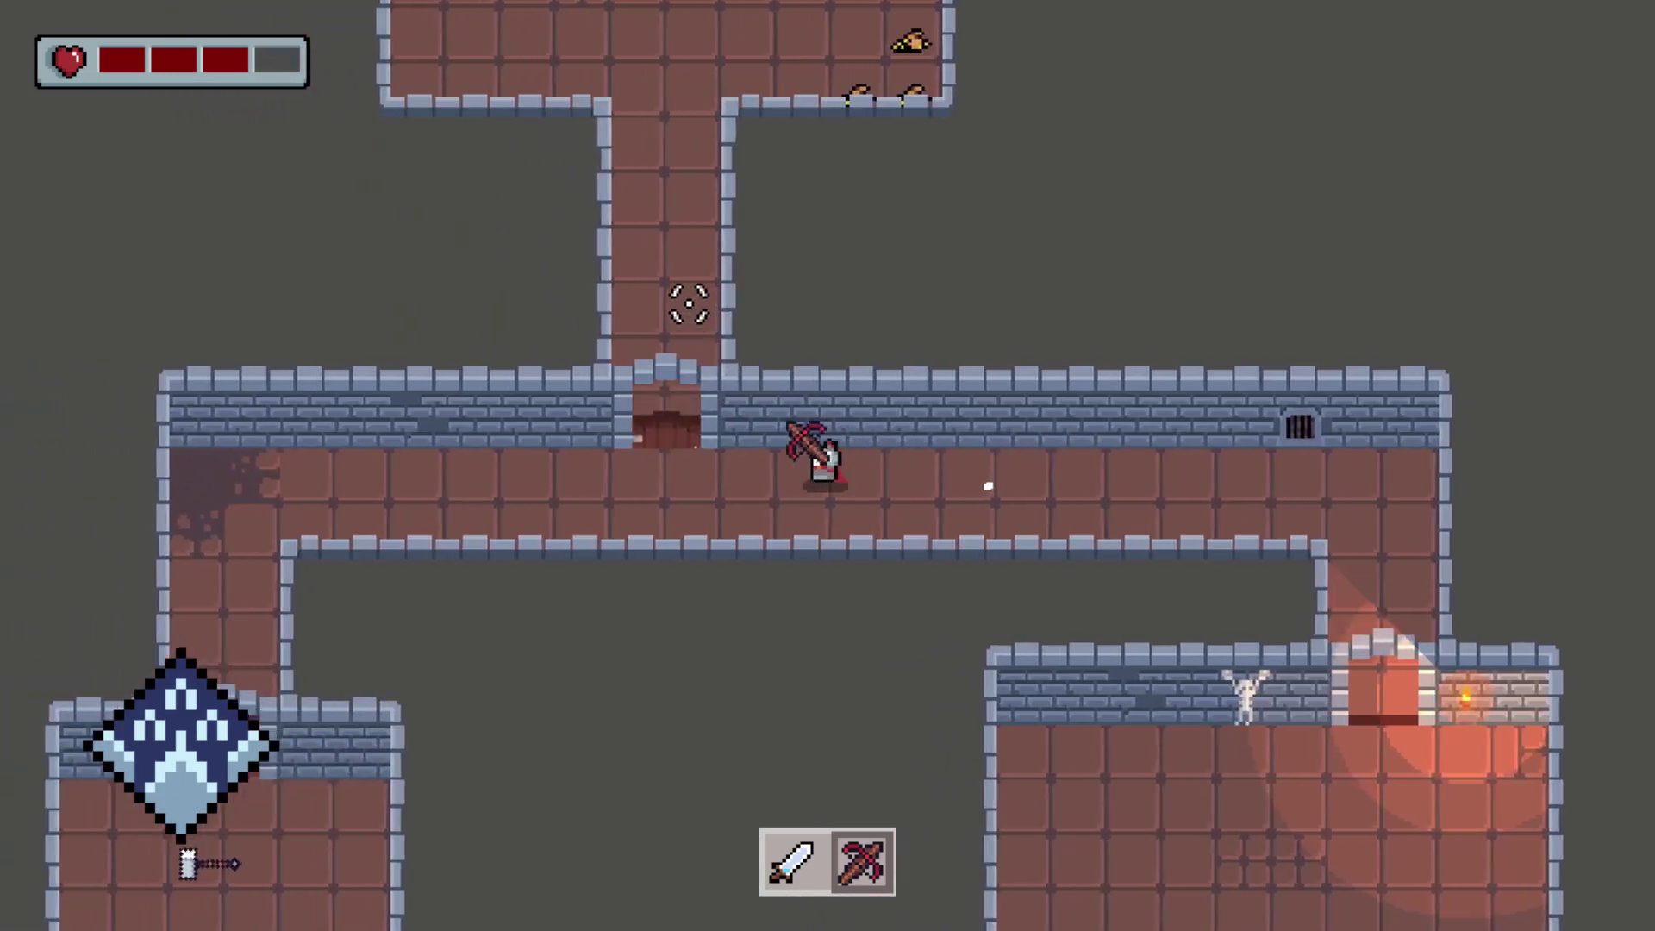
{"action": "key", "text": "w"}
{"action": "key", "text": "w"}
{"action": "key", "text": "d"}
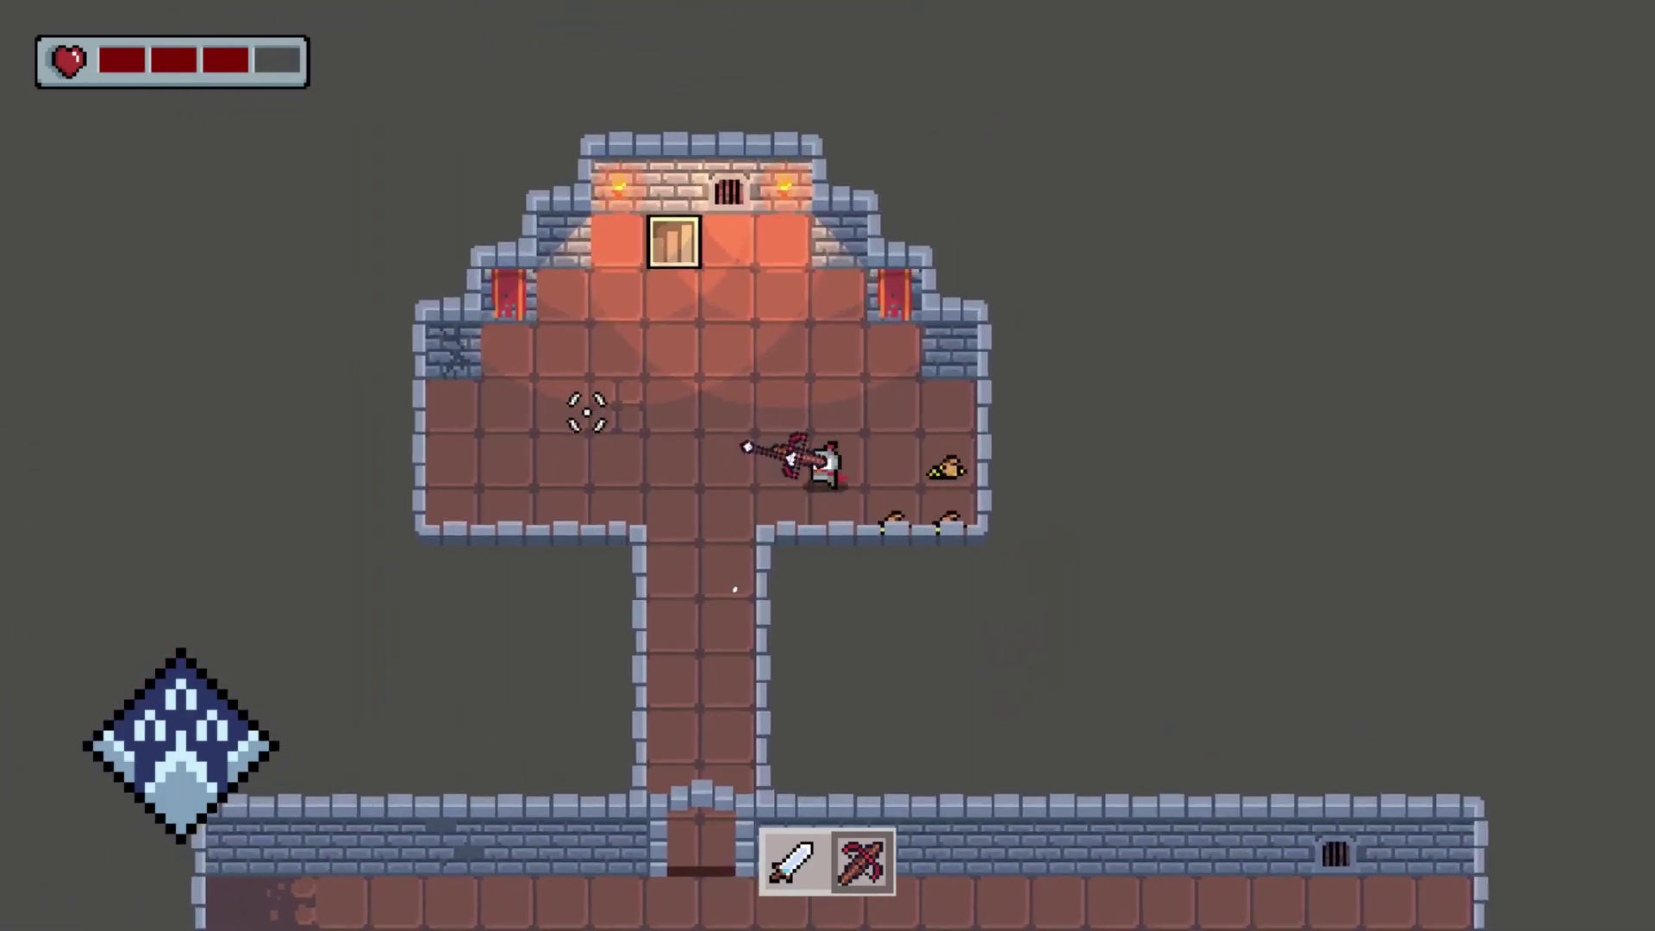